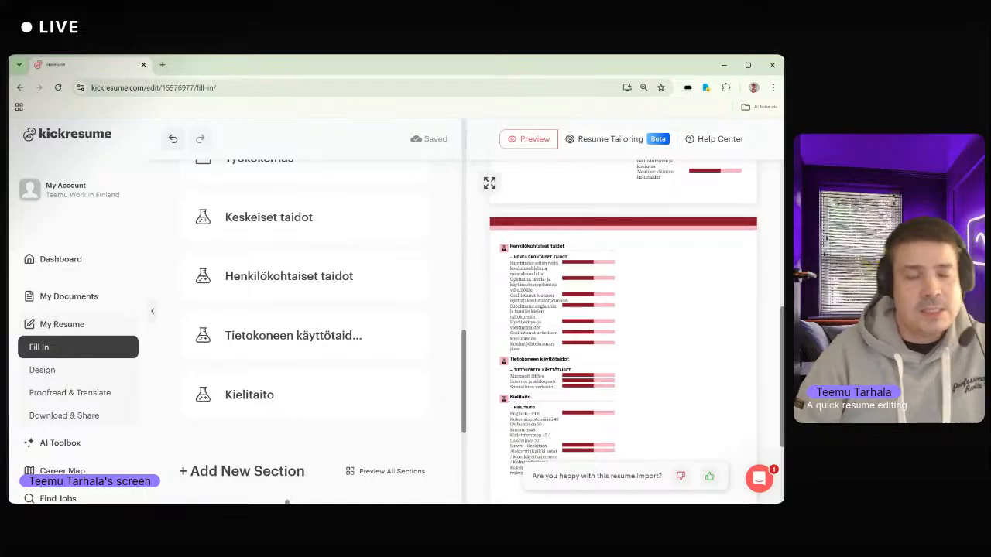
# - Open the KZH Work in Finland resume from the saved documents for editing
pyautogui.click(54, 259)
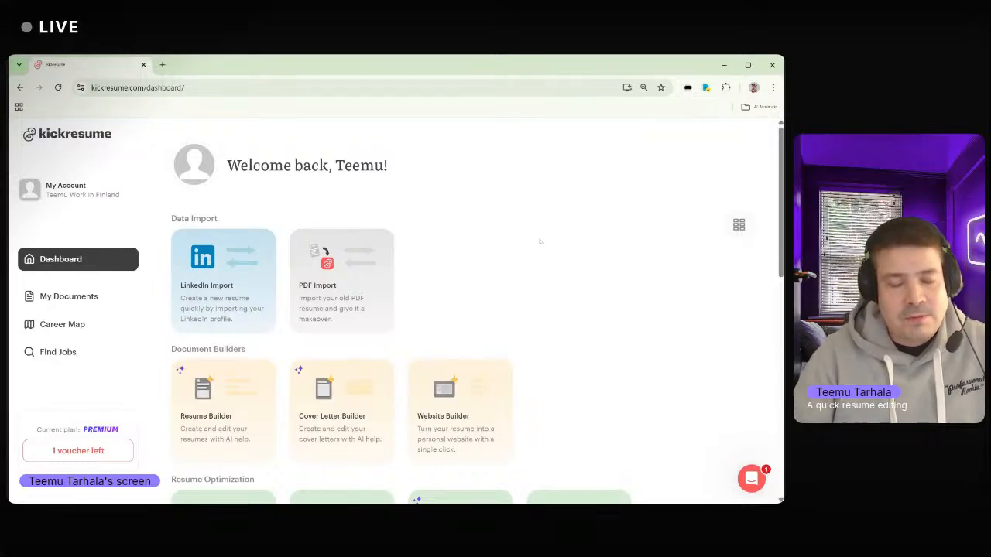
pyautogui.click(320, 276)
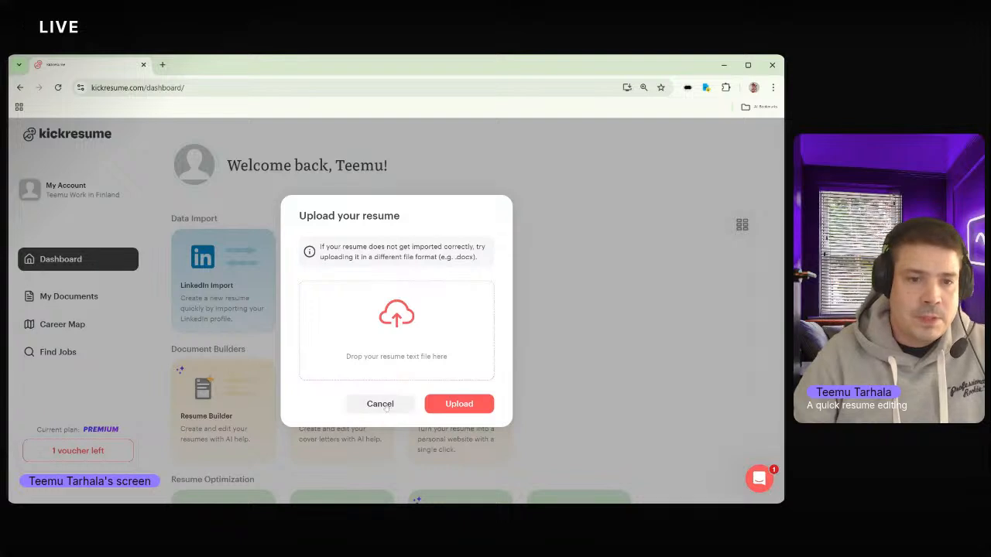
pyautogui.click(379, 403)
pyautogui.scroll(-1, 367, 347)
pyautogui.click(211, 360)
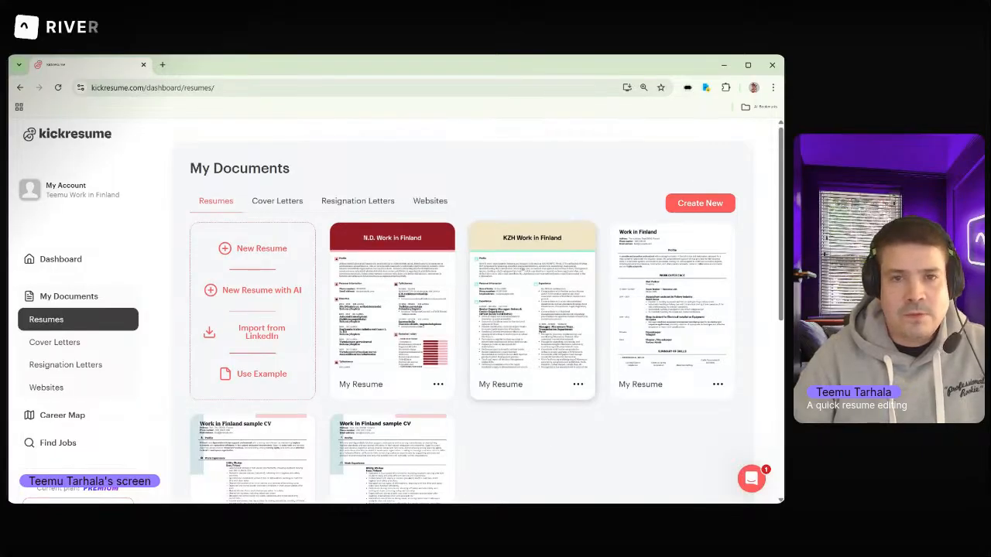
pyautogui.click(521, 271)
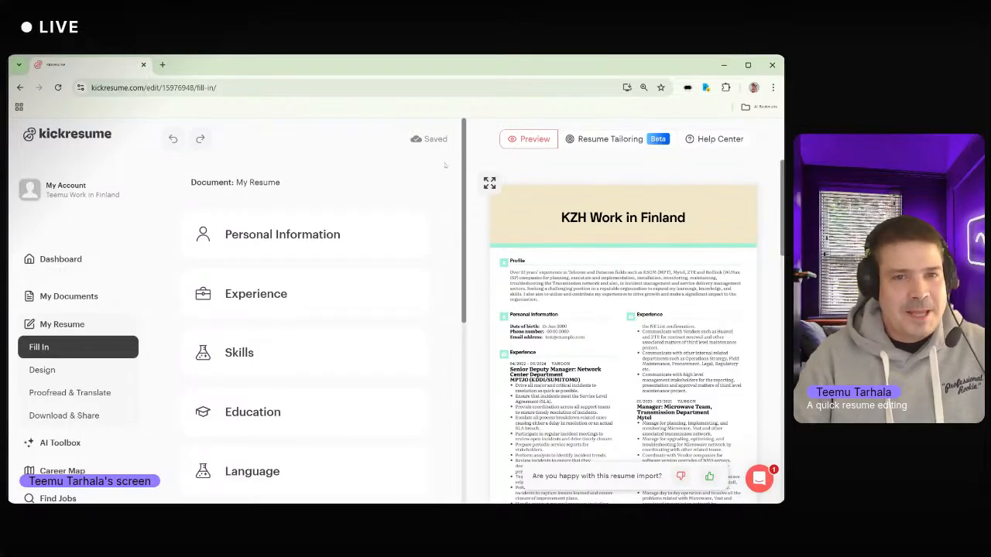
pyautogui.scroll(-1, 467, 148)
pyautogui.scroll(1, 468, 149)
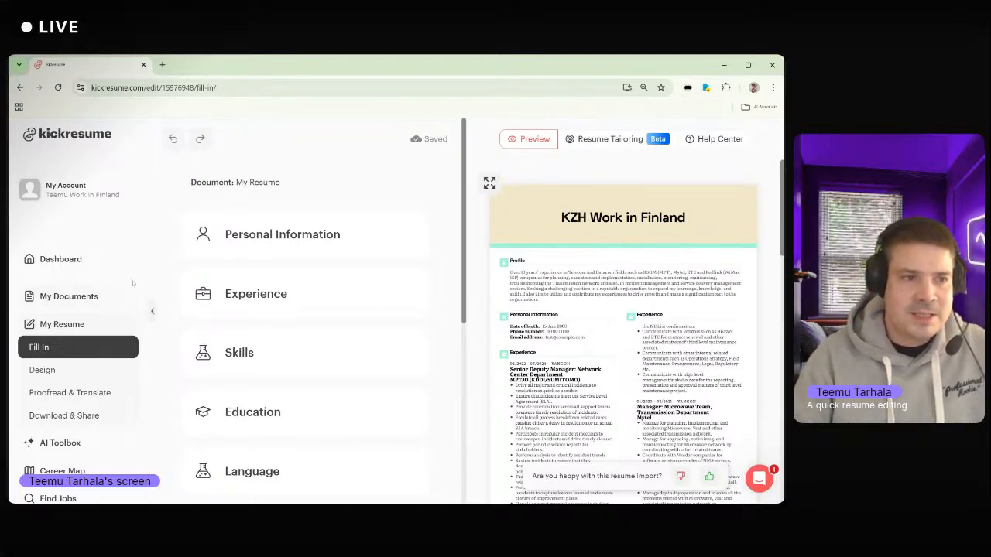
# - Return to the dashboard and open Resume Analysis for the KZH Work in Finland resume
pyautogui.click(77, 263)
pyautogui.scroll(-3, 460, 381)
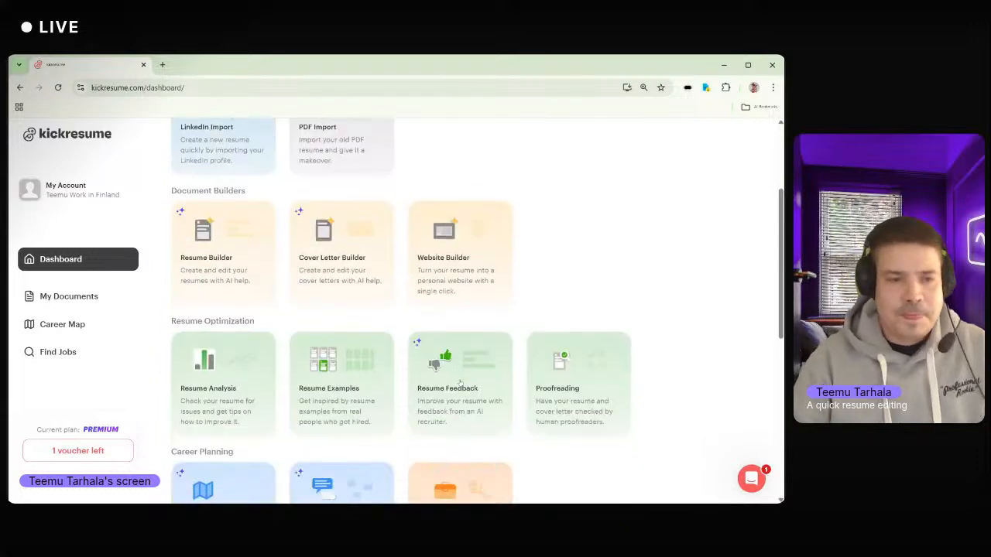
pyautogui.scroll(-2, 459, 381)
pyautogui.click(223, 294)
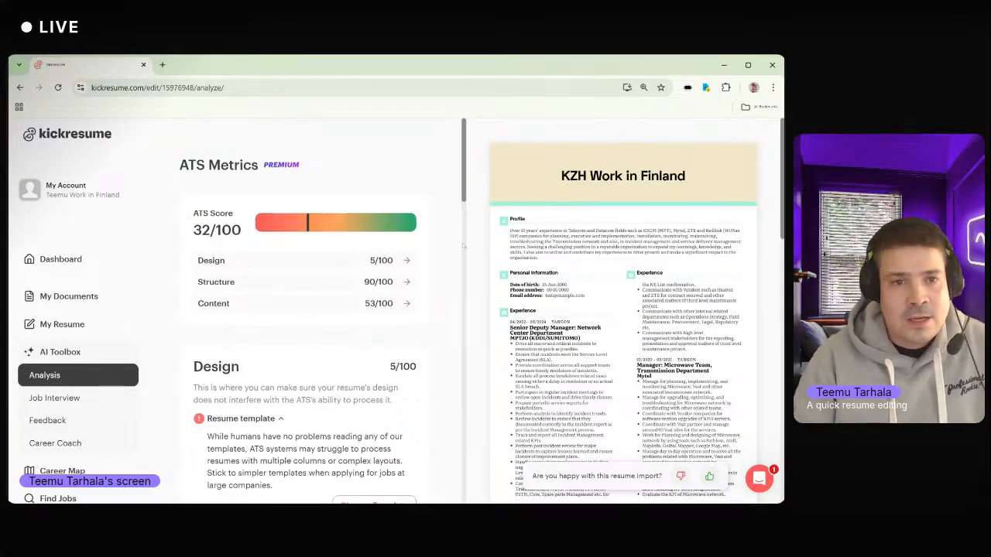
# - Change the resume's template to the ATS-friendly Sharp template from the Design findings of the analysis
pyautogui.scroll(-2, 424, 277)
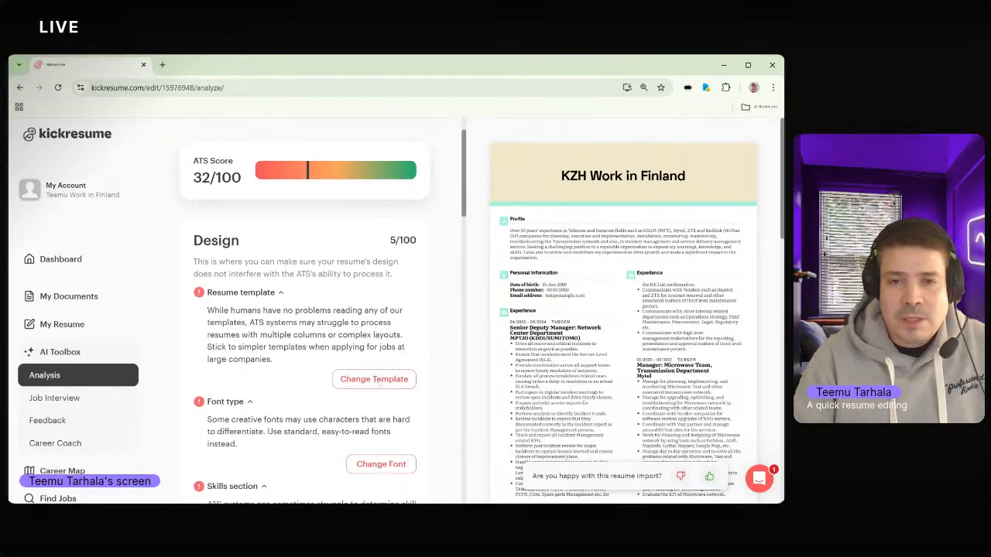
pyautogui.click(362, 381)
pyautogui.scroll(-4, 524, 201)
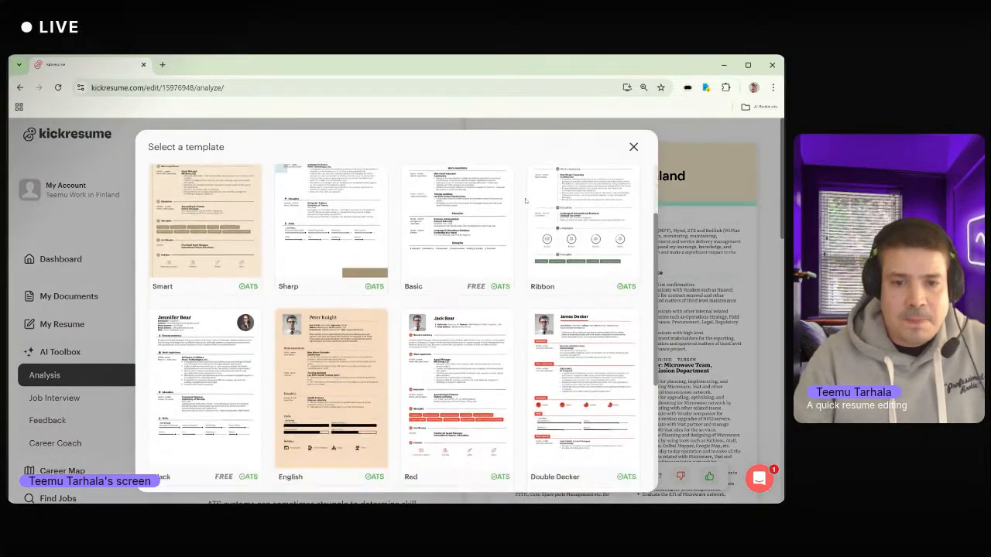
pyautogui.scroll(3, 525, 200)
pyautogui.scroll(3, 525, 200)
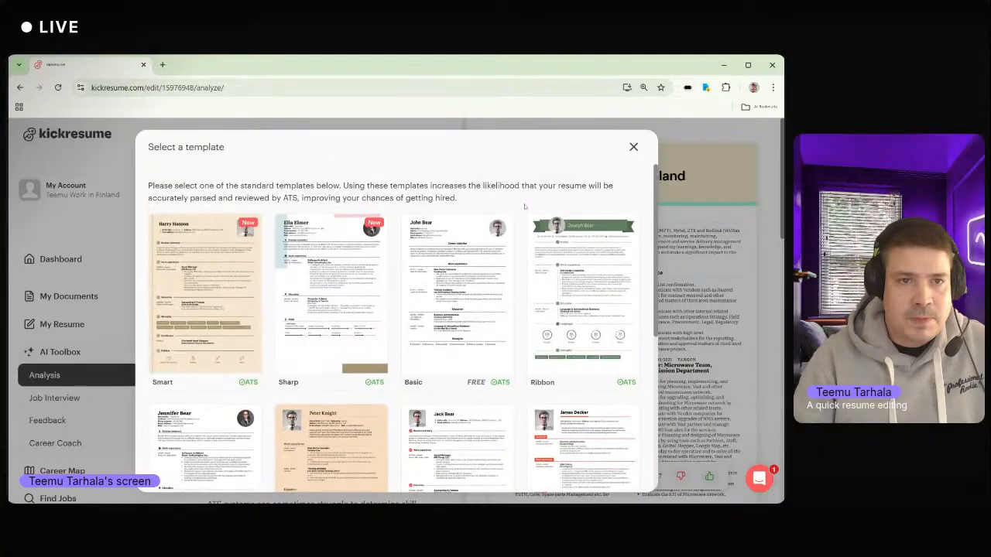
pyautogui.scroll(-4, 475, 226)
pyautogui.scroll(3, 475, 226)
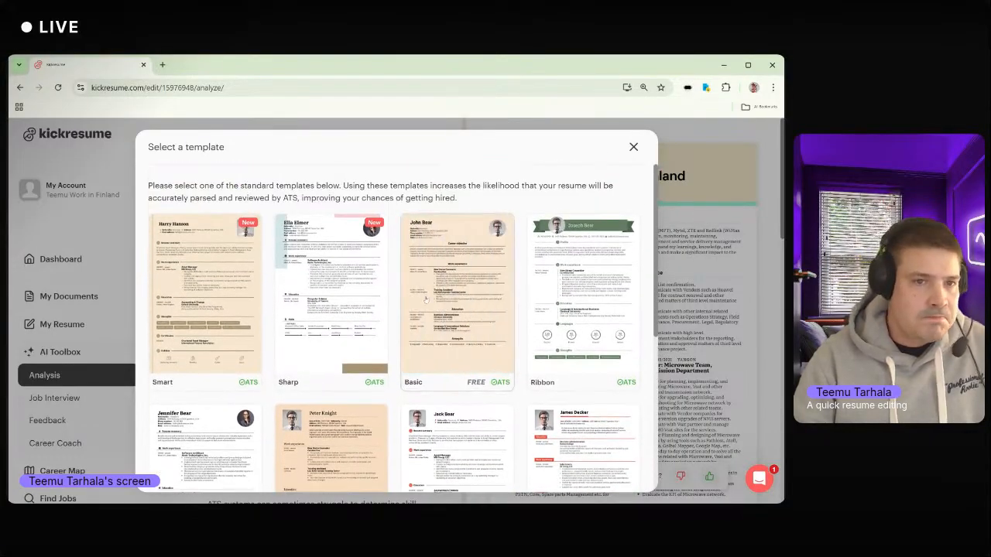
pyautogui.click(316, 291)
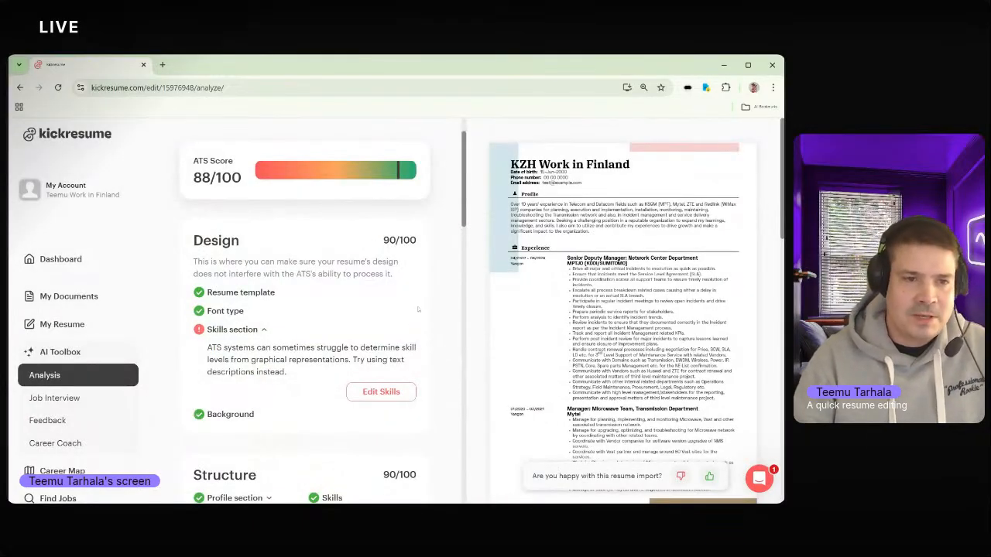
# - Review the remaining analysis: skills section advice, structure, content length metrics, word choice and repetitive verbs
pyautogui.scroll(-1, 419, 312)
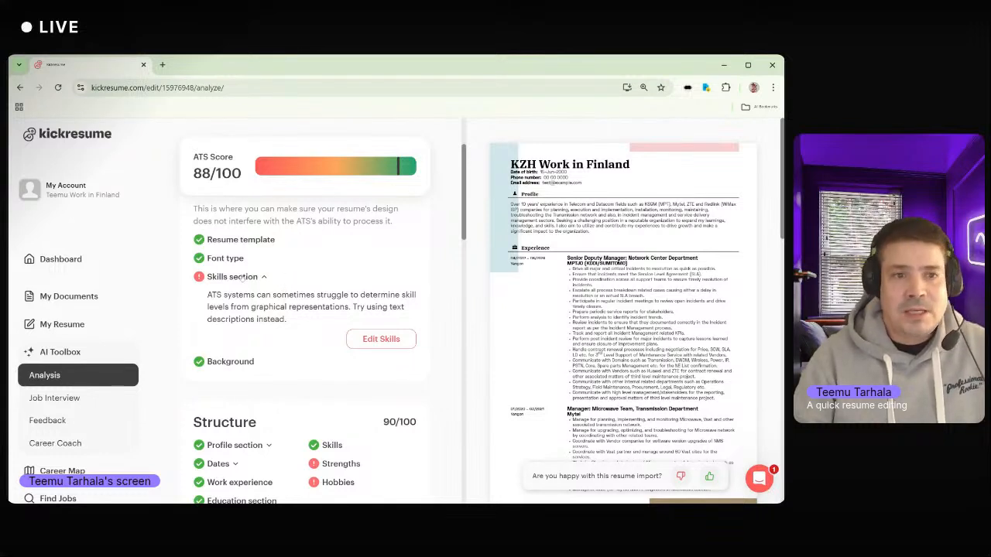
pyautogui.click(216, 279)
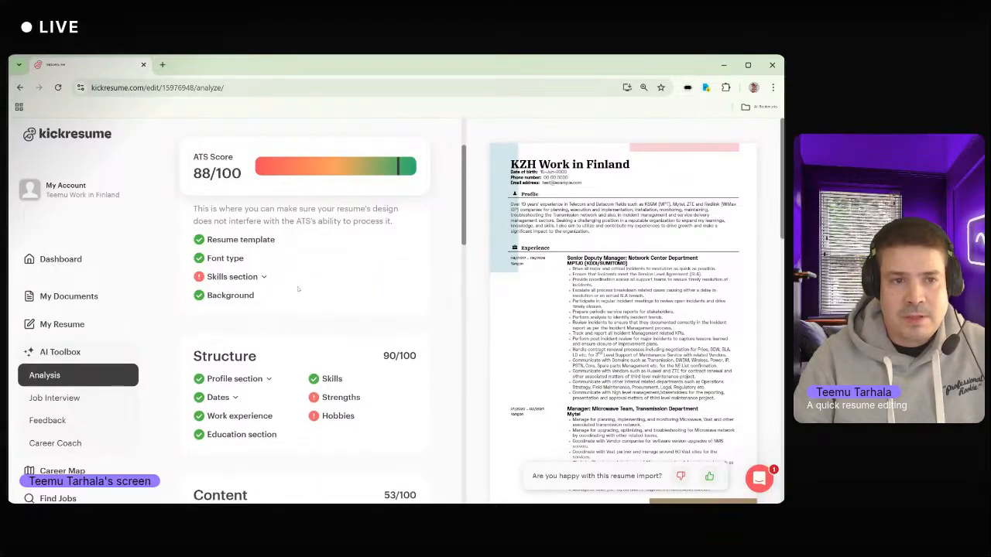
pyautogui.scroll(-1, 343, 286)
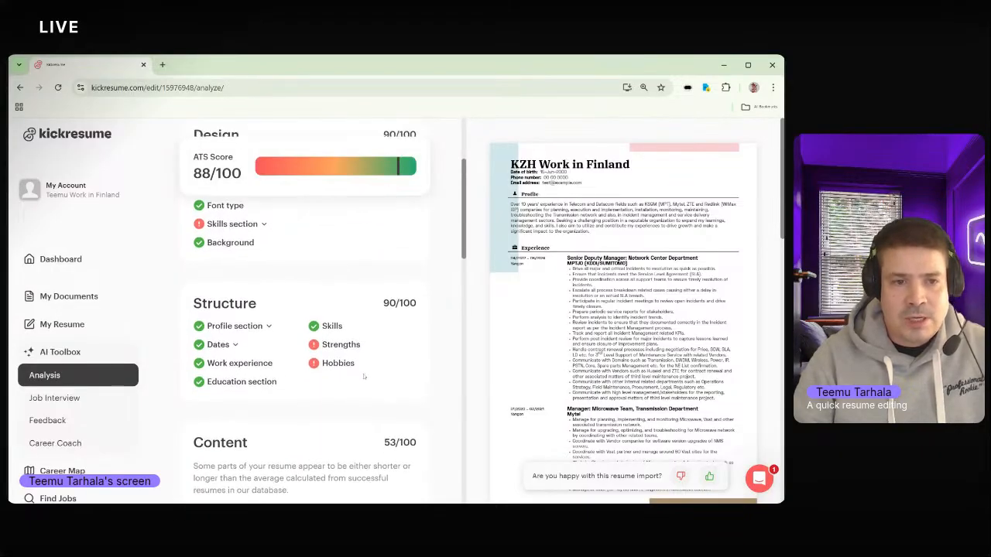
pyautogui.scroll(-3, 358, 369)
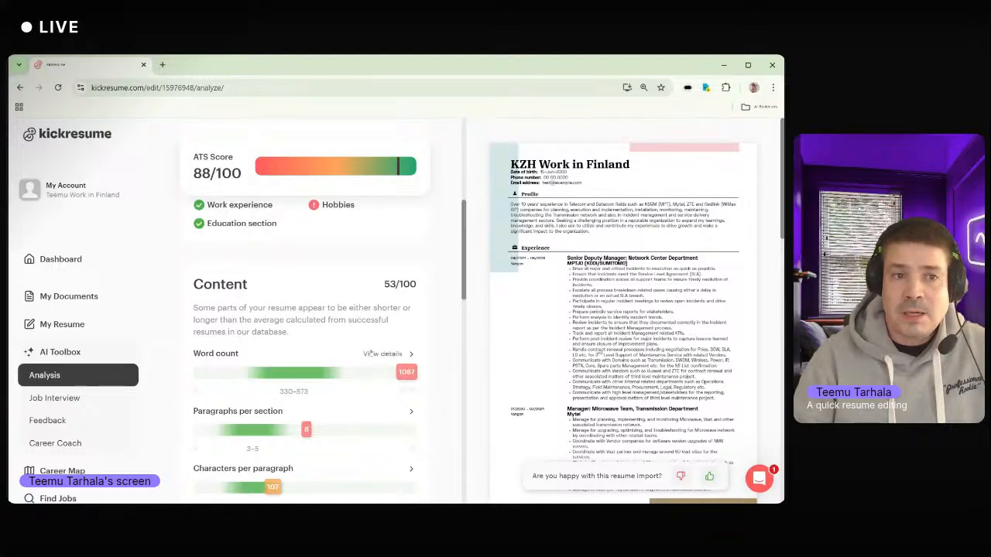
pyautogui.scroll(-2, 394, 309)
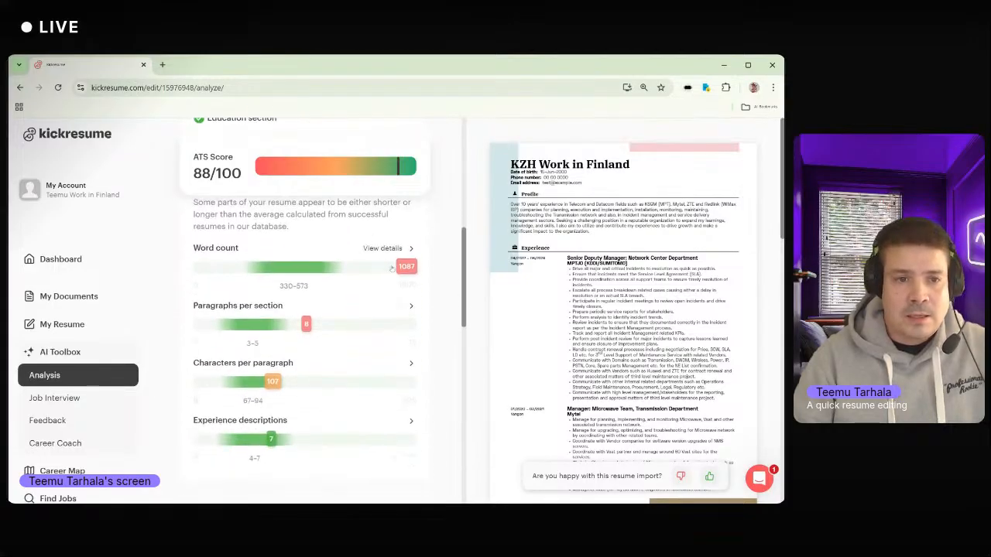
pyautogui.scroll(-1, 390, 271)
pyautogui.scroll(-5, 392, 270)
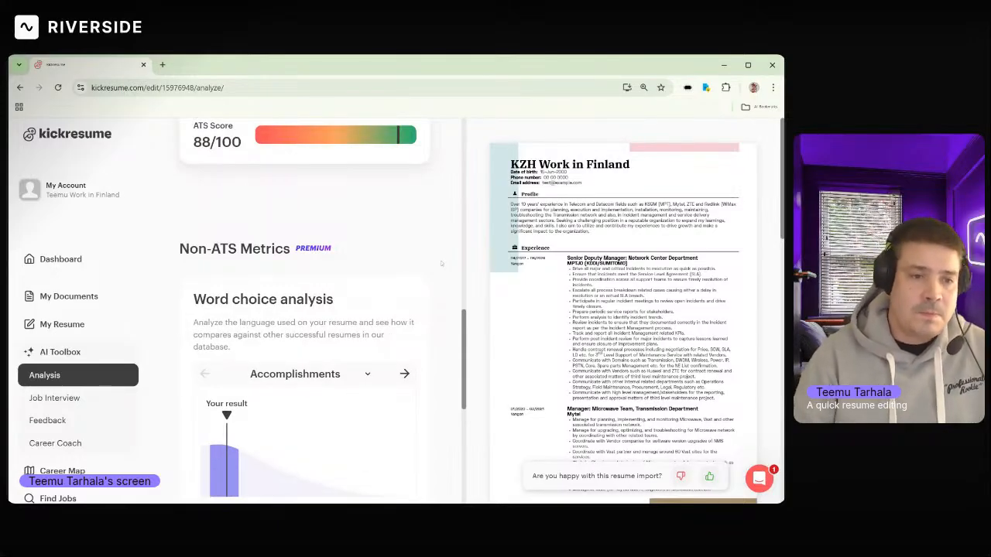
pyautogui.scroll(-1, 333, 371)
pyautogui.scroll(-2, 341, 375)
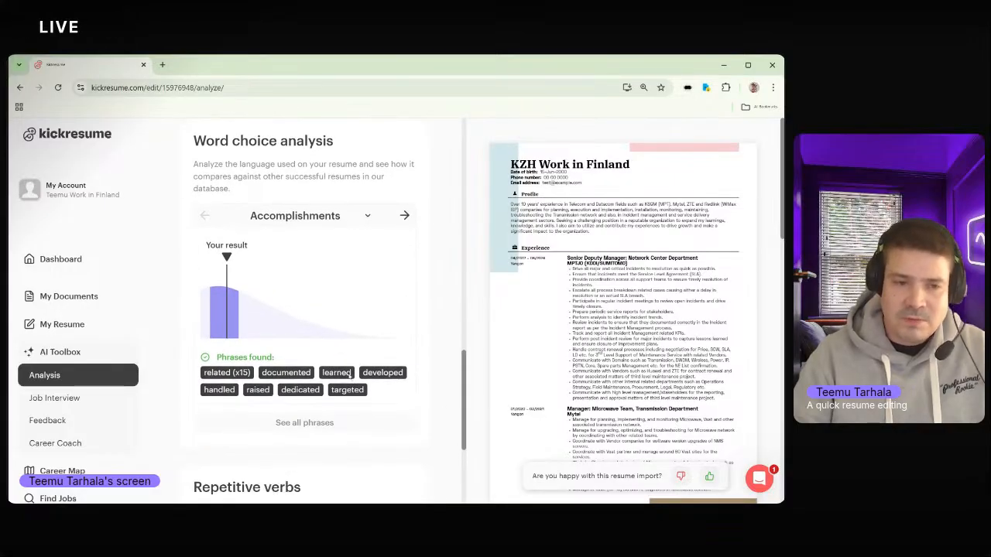
pyautogui.scroll(-4, 351, 373)
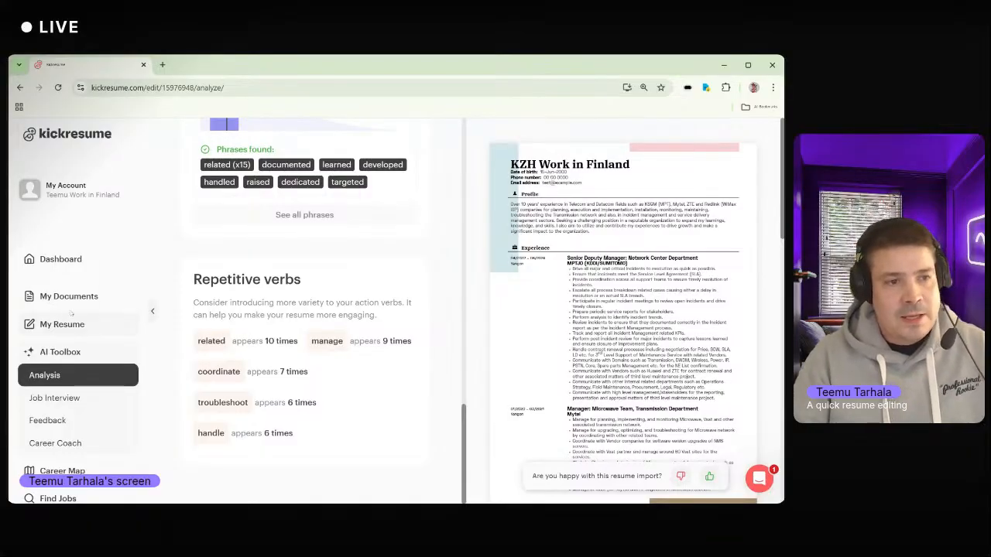
# - Return to the dashboard, open Resume Feedback and generate AI recruiter feedback for the resume
pyautogui.click(58, 264)
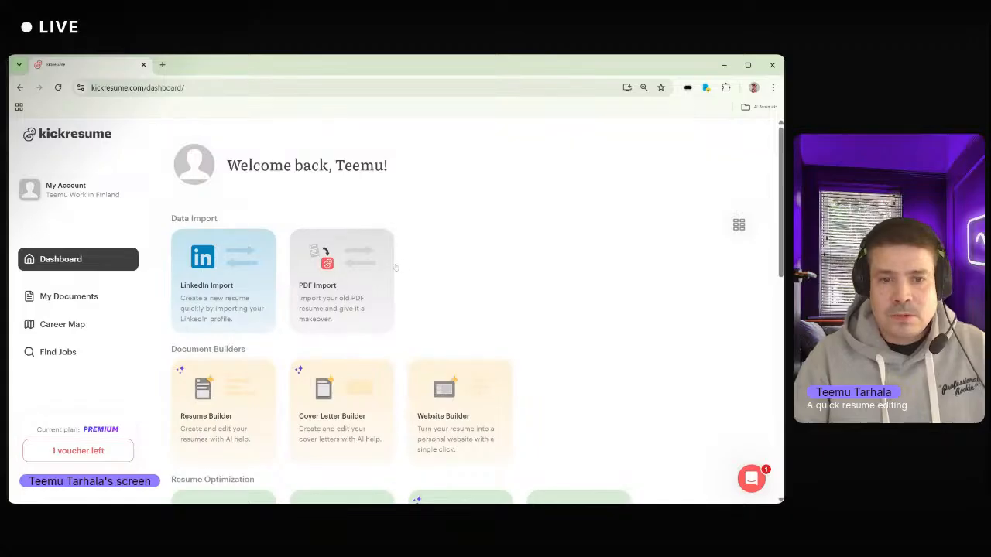
pyautogui.scroll(-2, 315, 293)
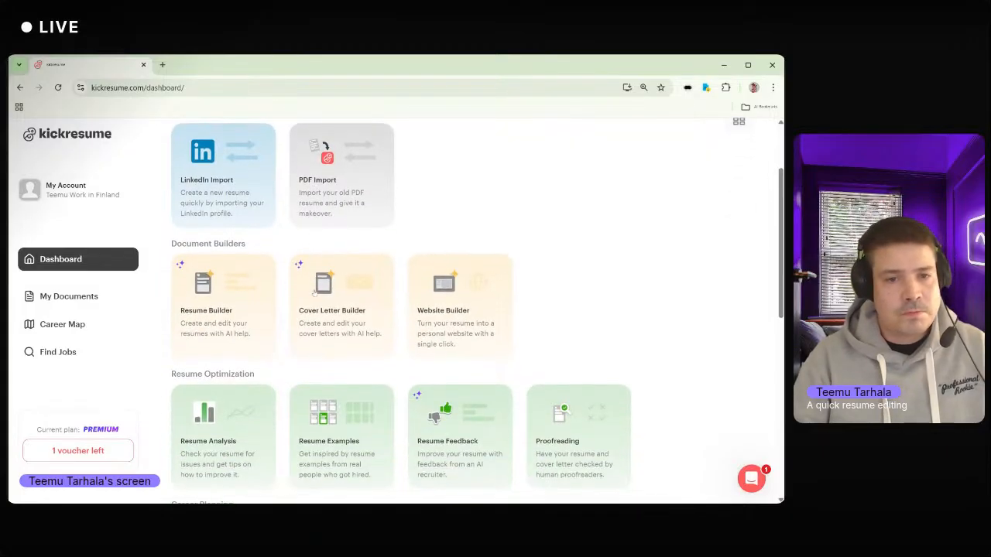
pyautogui.scroll(-1, 315, 293)
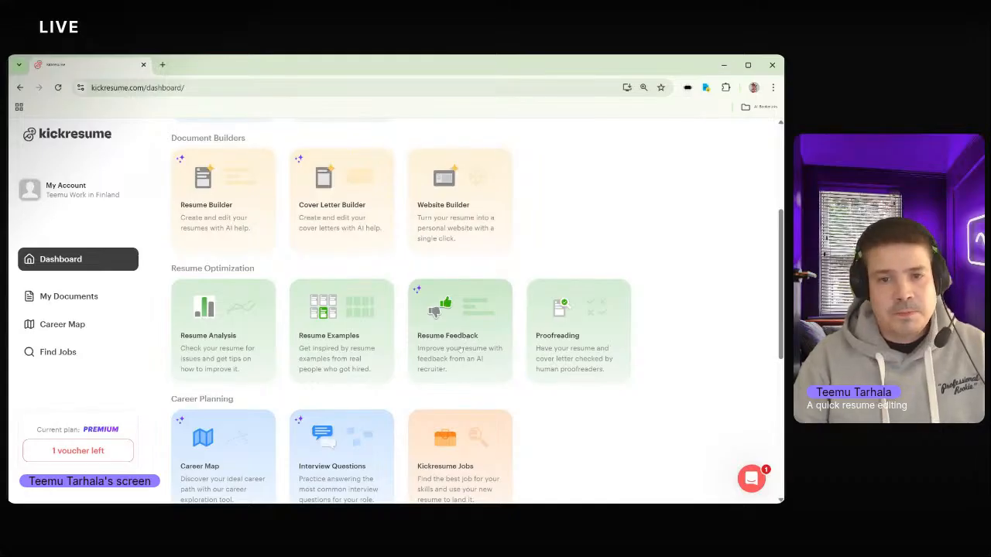
pyautogui.click(461, 349)
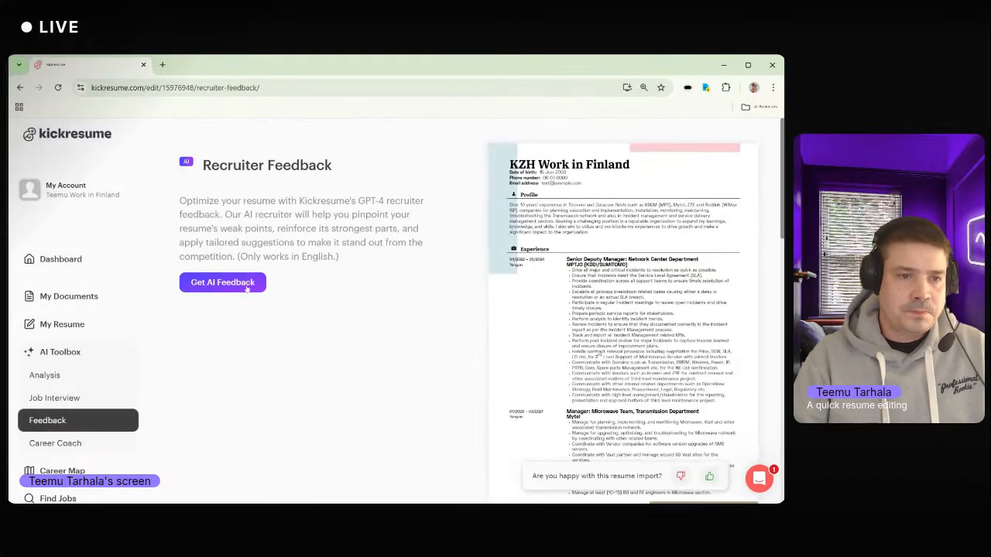
pyautogui.click(246, 286)
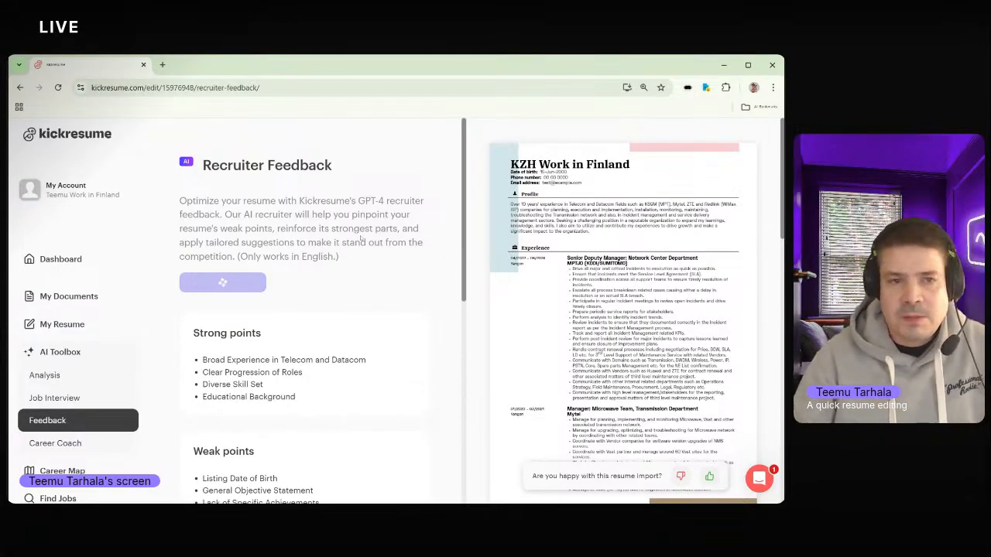
# - Read the recruiter feedback's strong points, weak points, feedback and improvements, comparing them with the Experience section in the resume preview
pyautogui.scroll(-3, 360, 237)
pyautogui.scroll(-3, 360, 238)
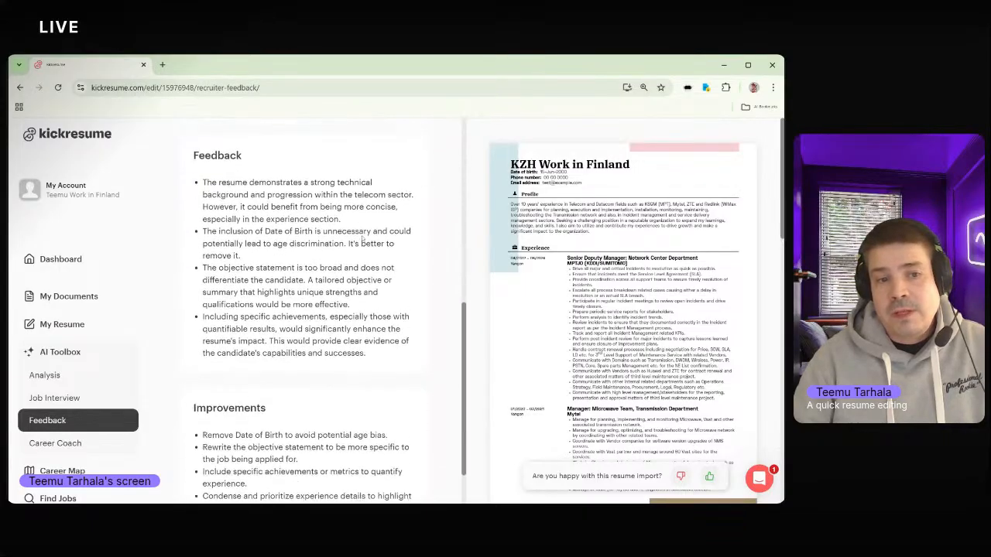
pyautogui.scroll(5, 360, 238)
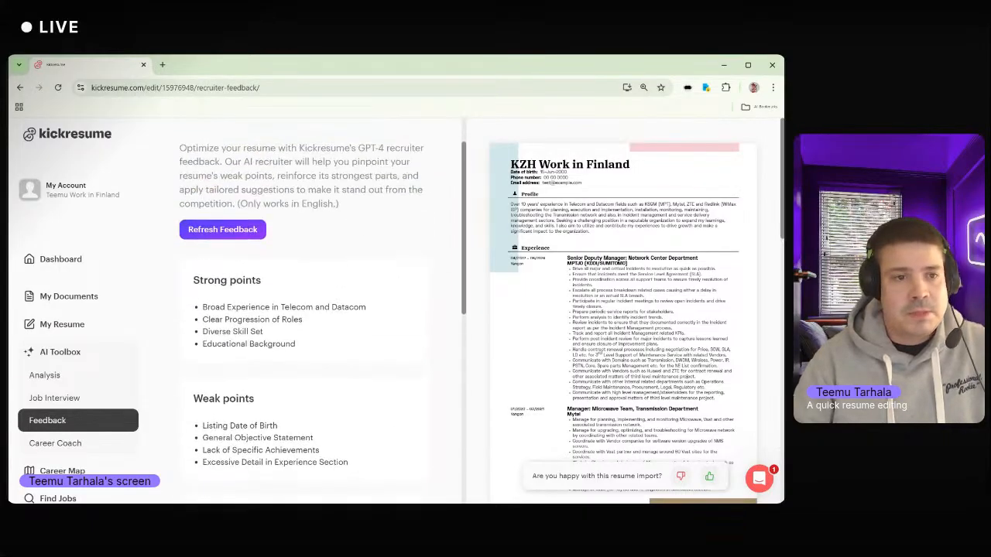
pyautogui.scroll(-1, 405, 254)
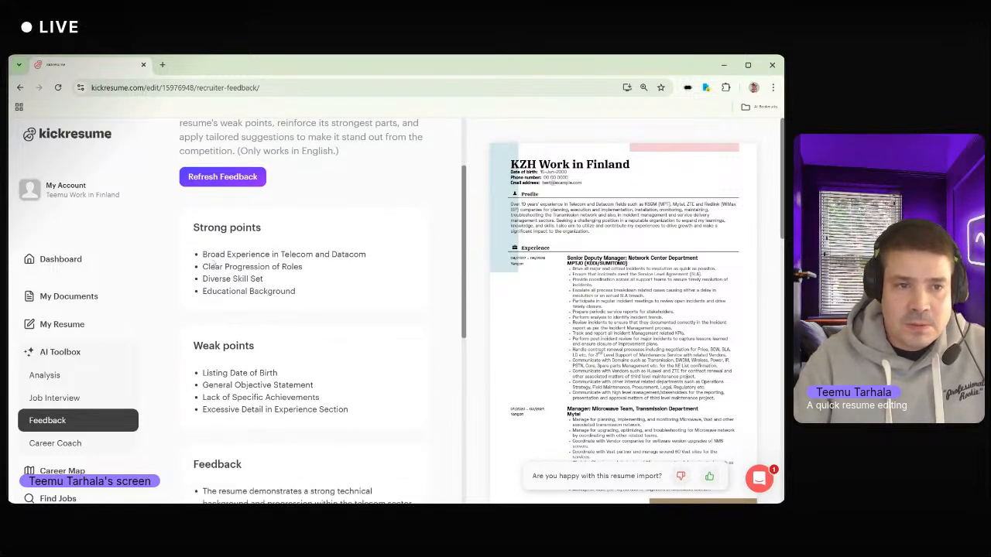
pyautogui.moveTo(206, 254); pyautogui.dragTo(372, 261)
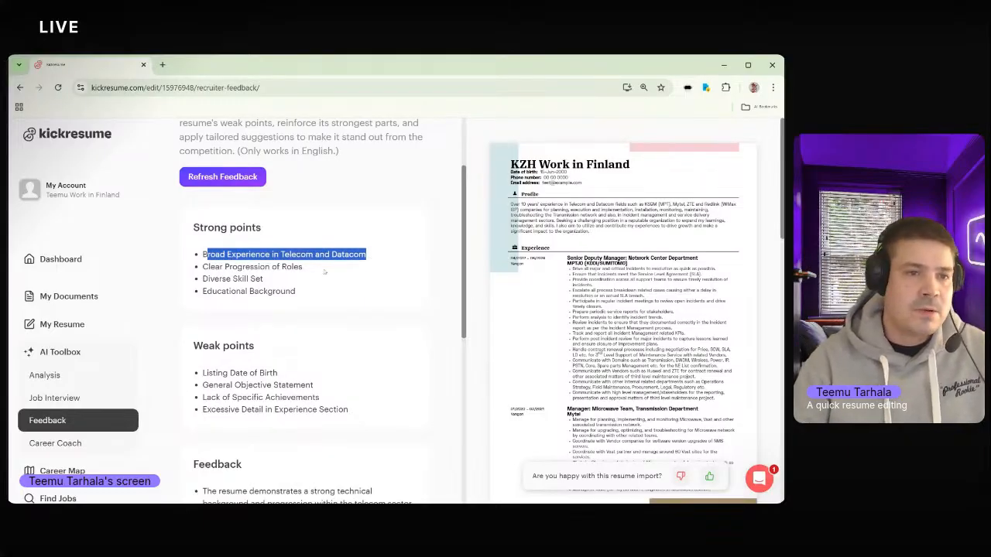
pyautogui.moveTo(208, 267); pyautogui.dragTo(303, 272)
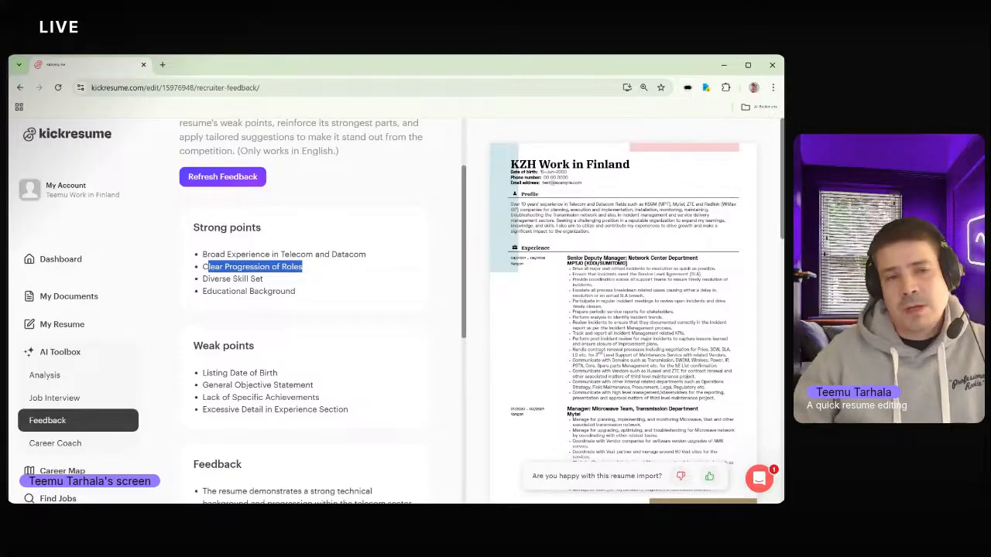
pyautogui.scroll(-1, 261, 283)
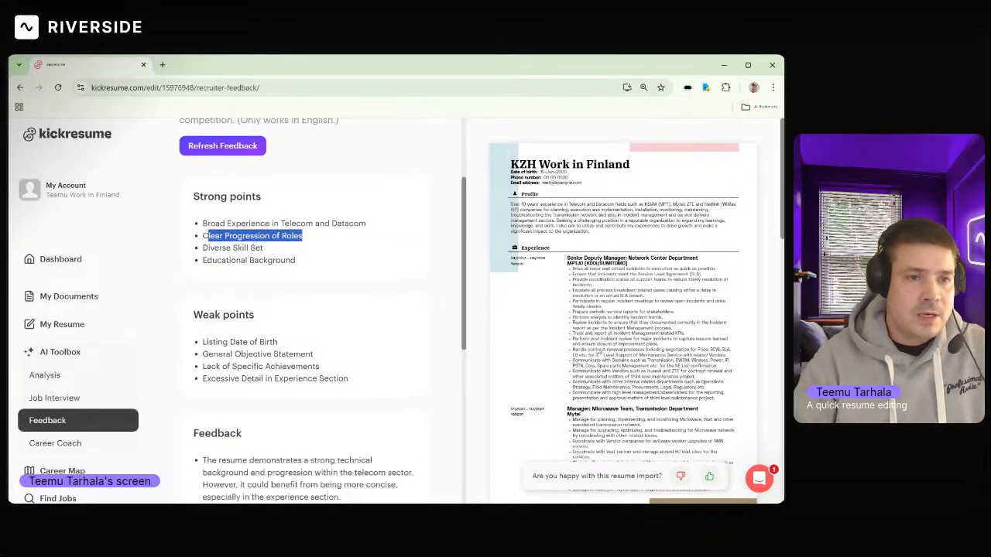
pyautogui.scroll(-1, 275, 275)
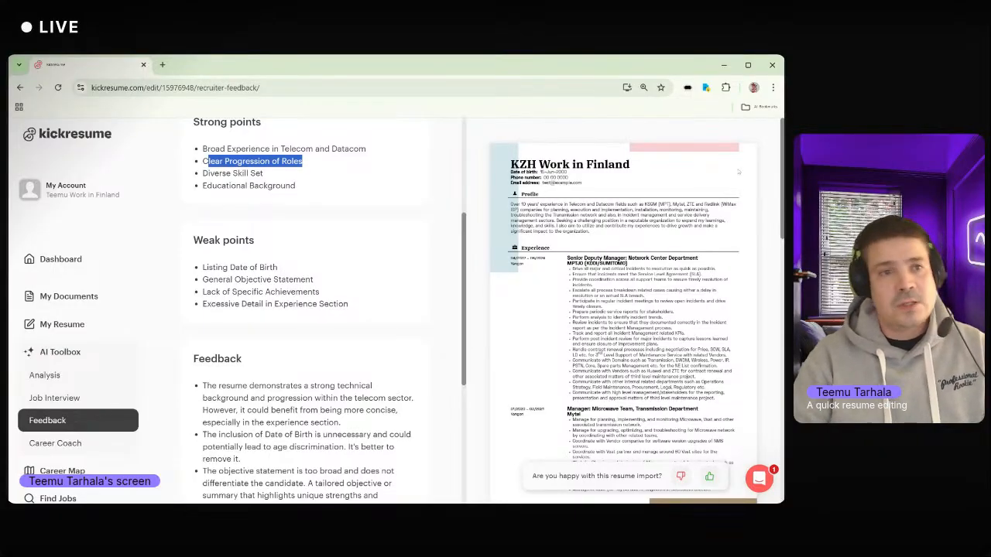
pyautogui.scroll(-2, 738, 172)
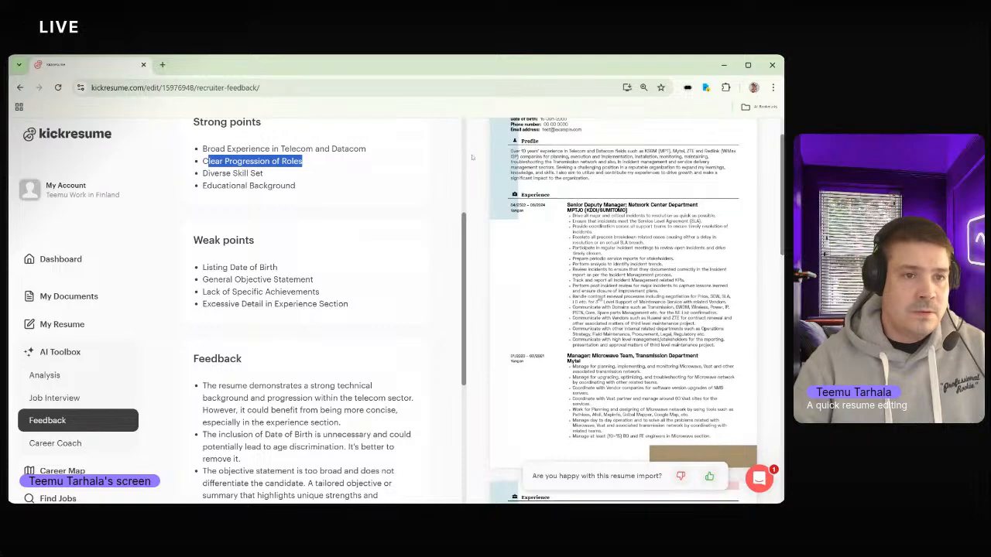
pyautogui.scroll(-1, 292, 253)
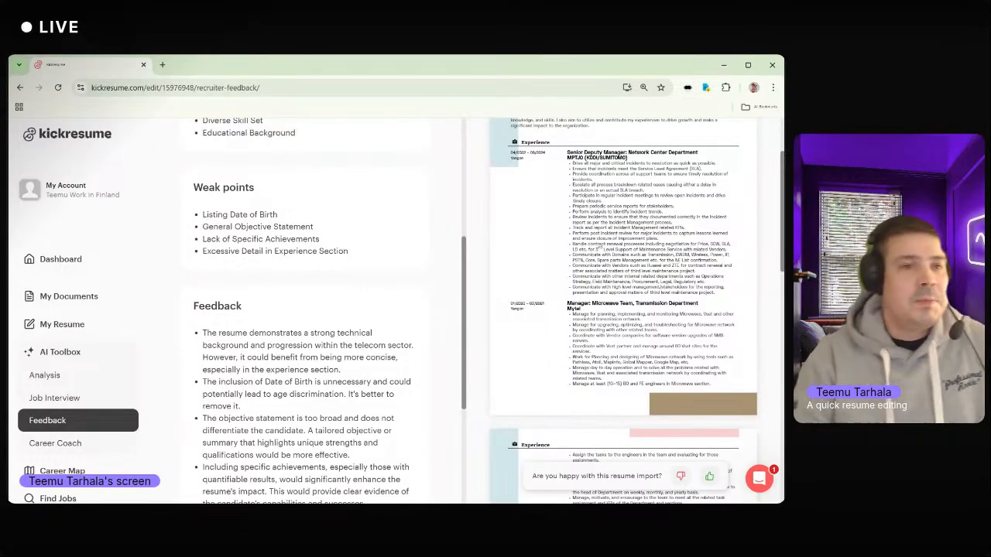
pyautogui.scroll(-3, 343, 235)
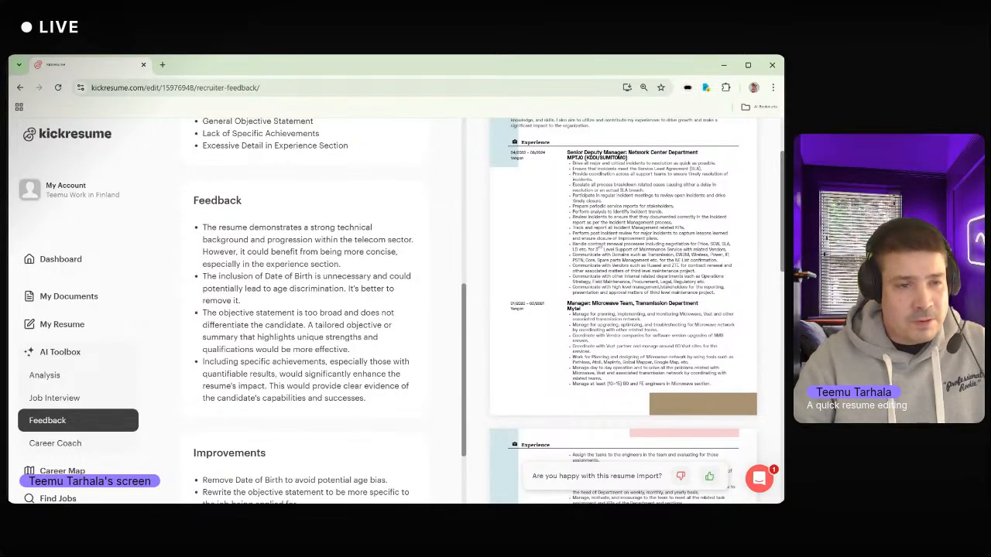
# - Read the rest of the recruiter feedback, highlighting the advice on quantifiable achievements, a job-specific objective and condensed experience details
pyautogui.scroll(-1, 353, 258)
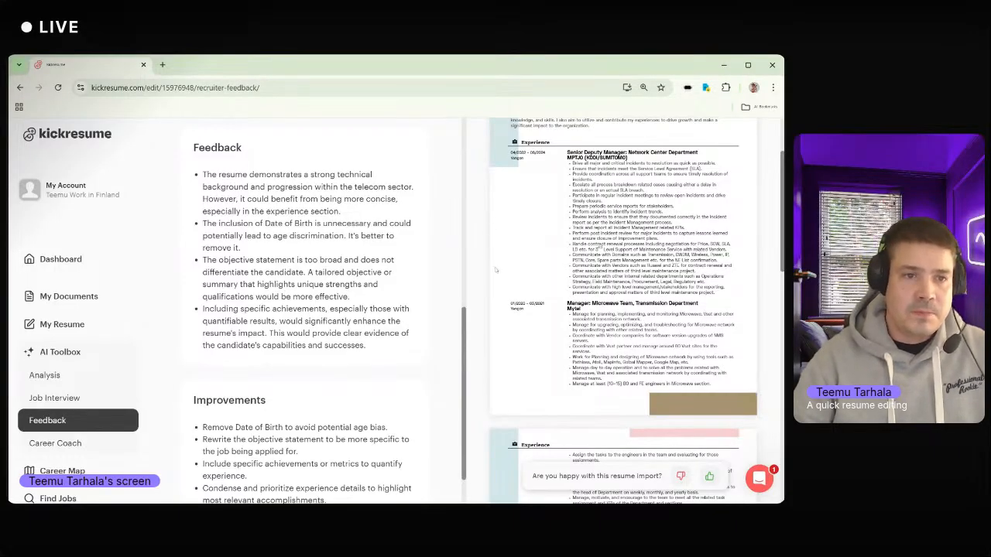
pyautogui.scroll(-1, 301, 234)
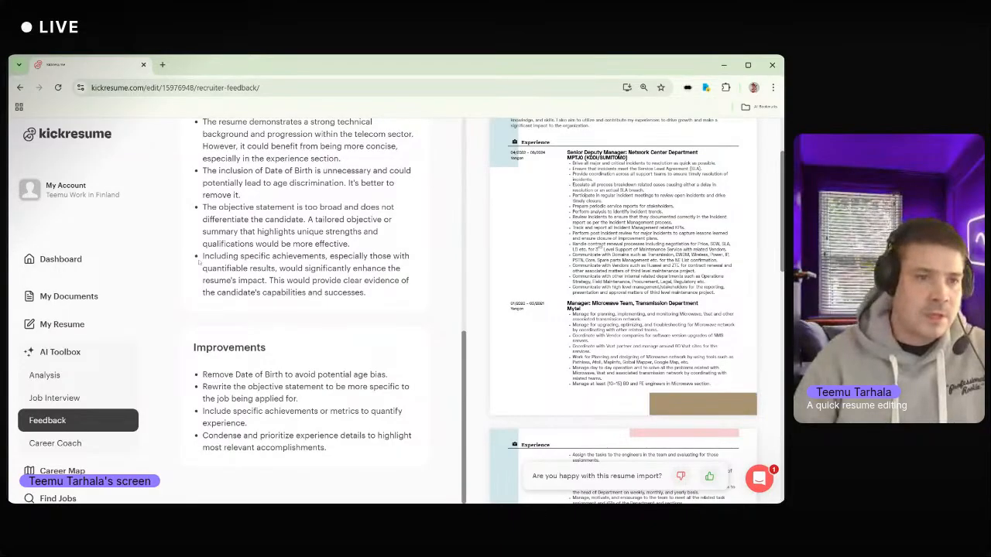
pyautogui.moveTo(202, 258); pyautogui.dragTo(414, 270)
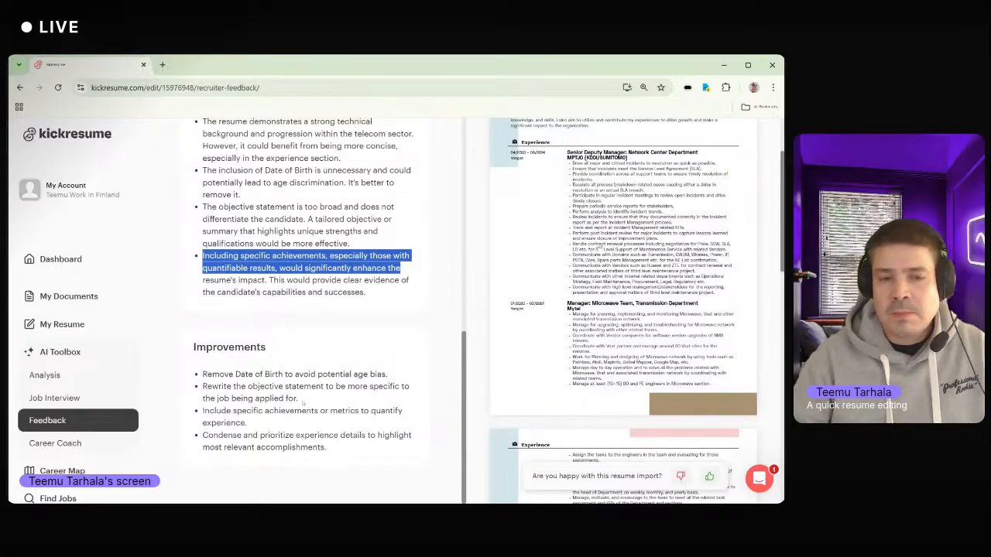
pyautogui.moveTo(301, 399); pyautogui.dragTo(203, 386)
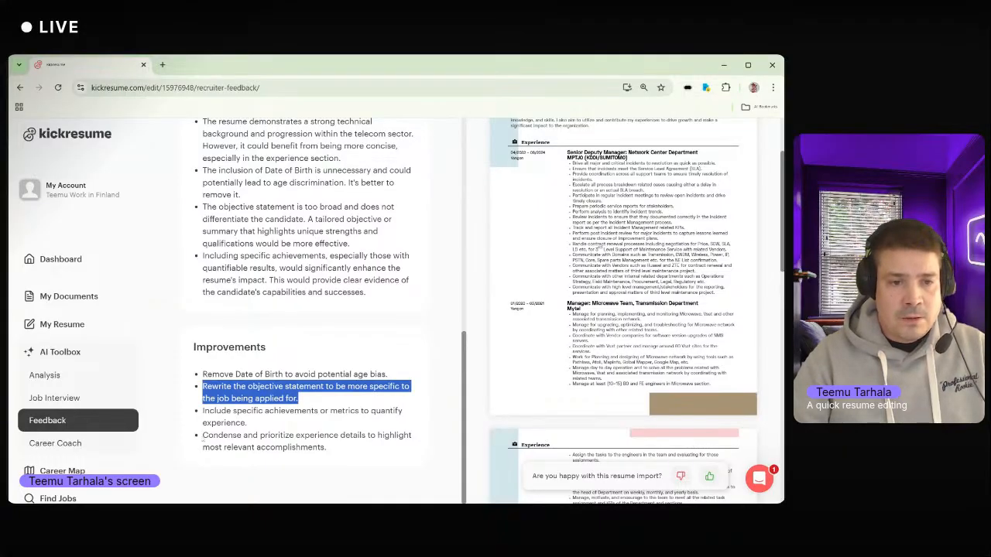
pyautogui.moveTo(207, 435); pyautogui.dragTo(336, 445)
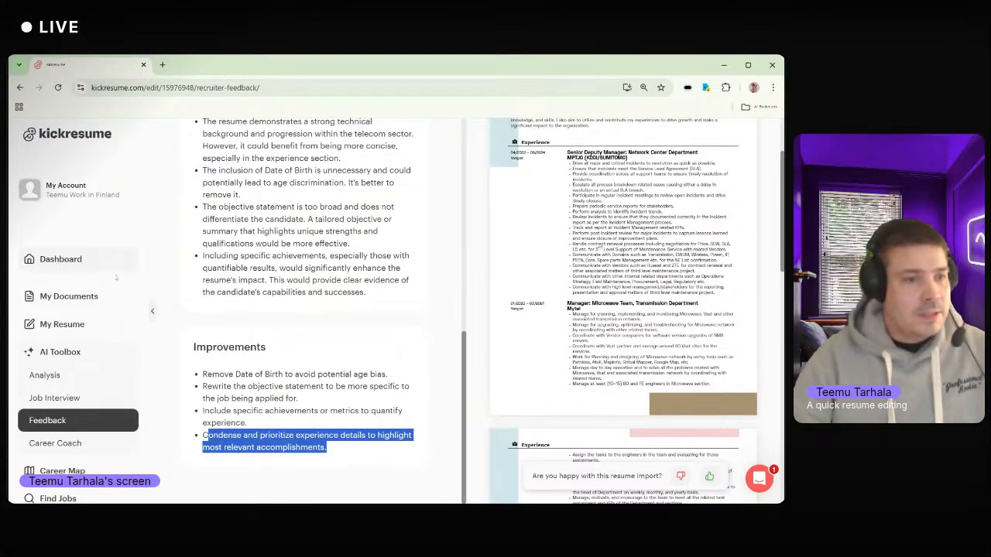
# - Return to the dashboard, go to the saved resumes and open the KZH Work in Finland resume for editing
pyautogui.click(76, 265)
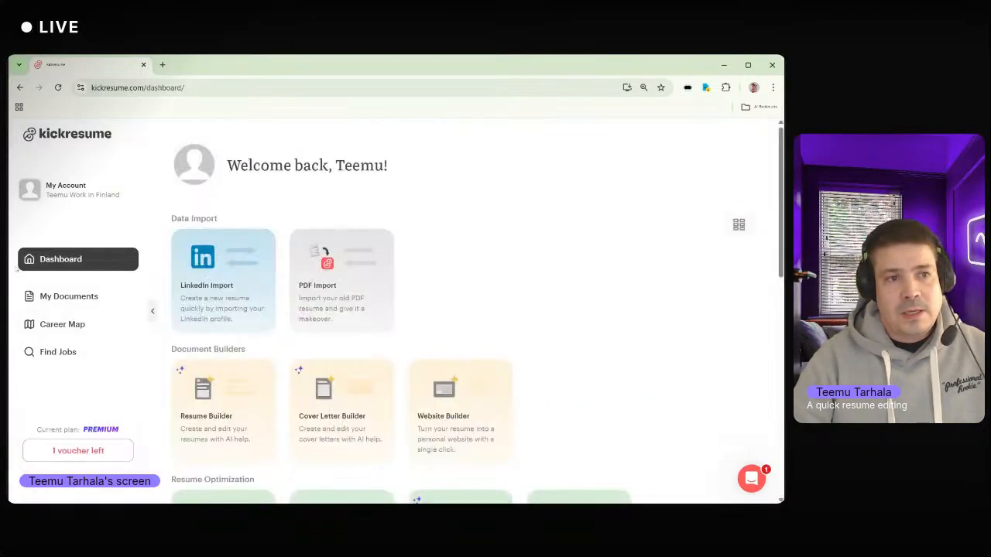
pyautogui.scroll(-2, 540, 254)
pyautogui.click(206, 298)
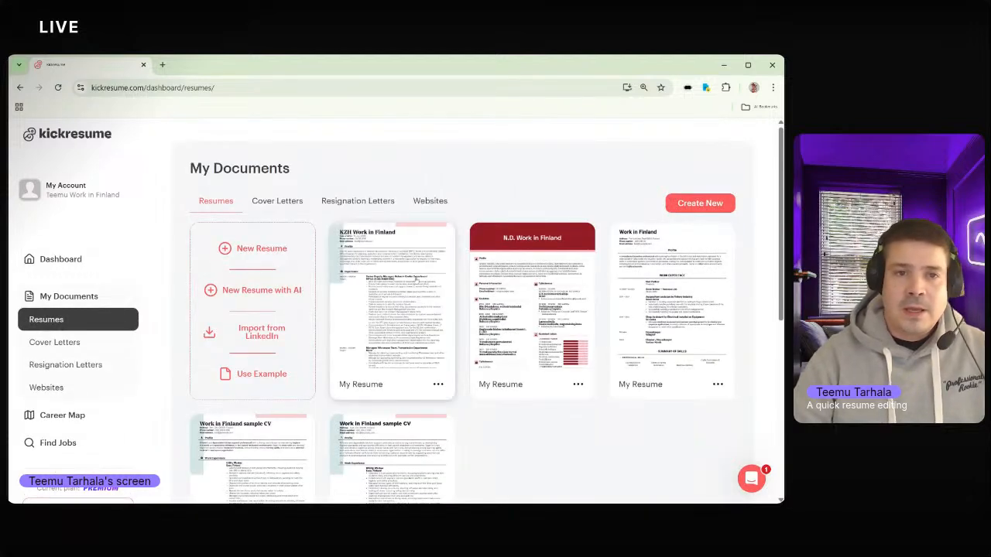
pyautogui.click(377, 303)
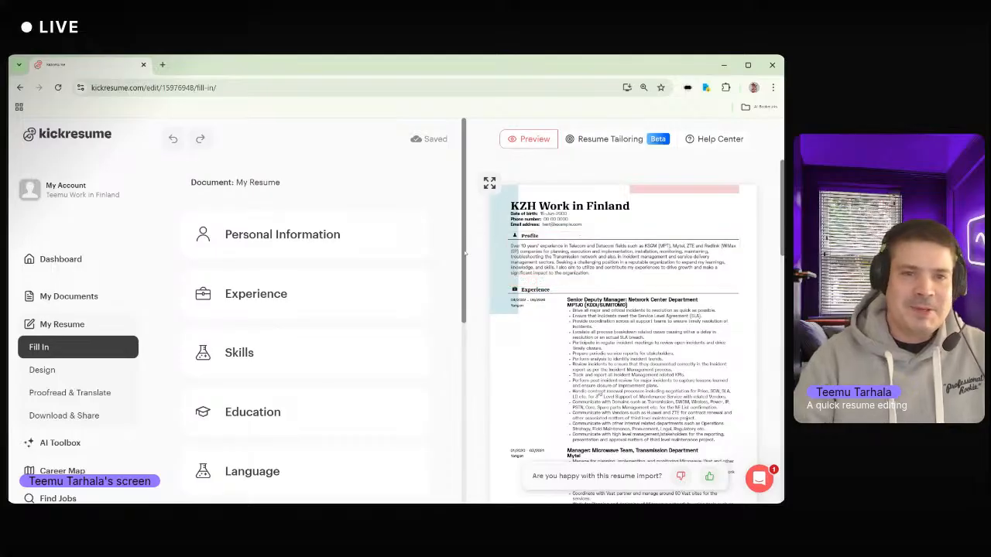
# - Open Personal Information and review the profile text, focusing on the career objective and the closing sentence about driving growth
pyautogui.click(391, 236)
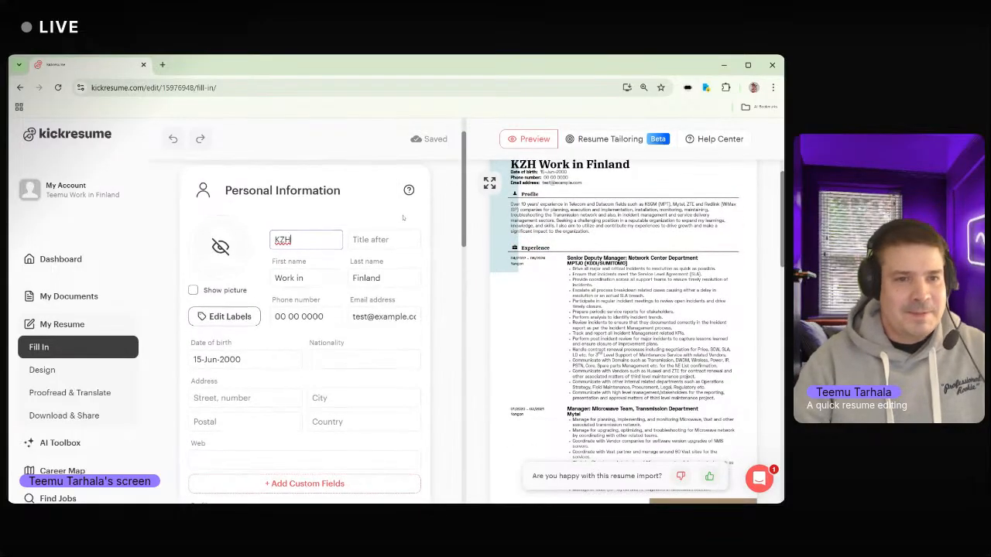
pyautogui.scroll(-8, 402, 217)
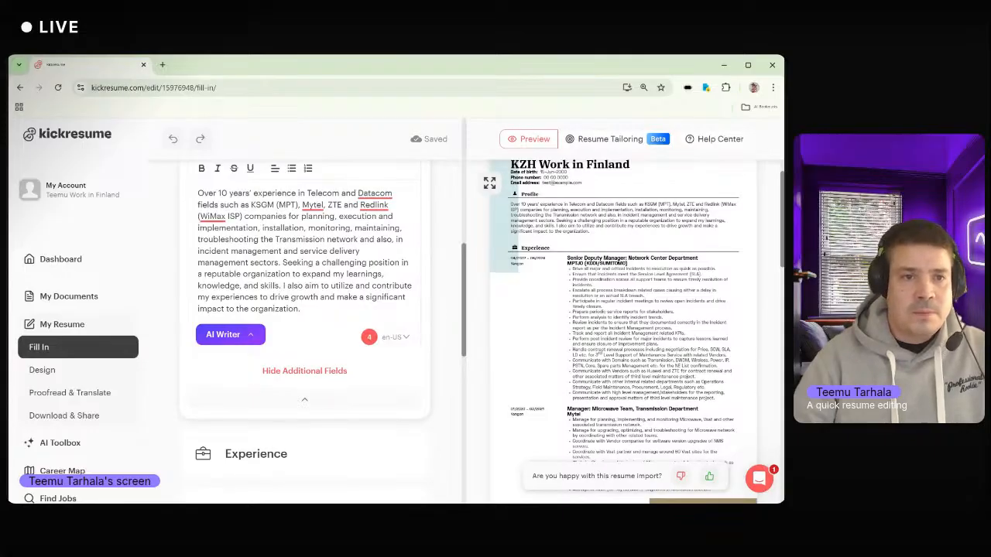
pyautogui.moveTo(224, 262); pyautogui.dragTo(278, 286)
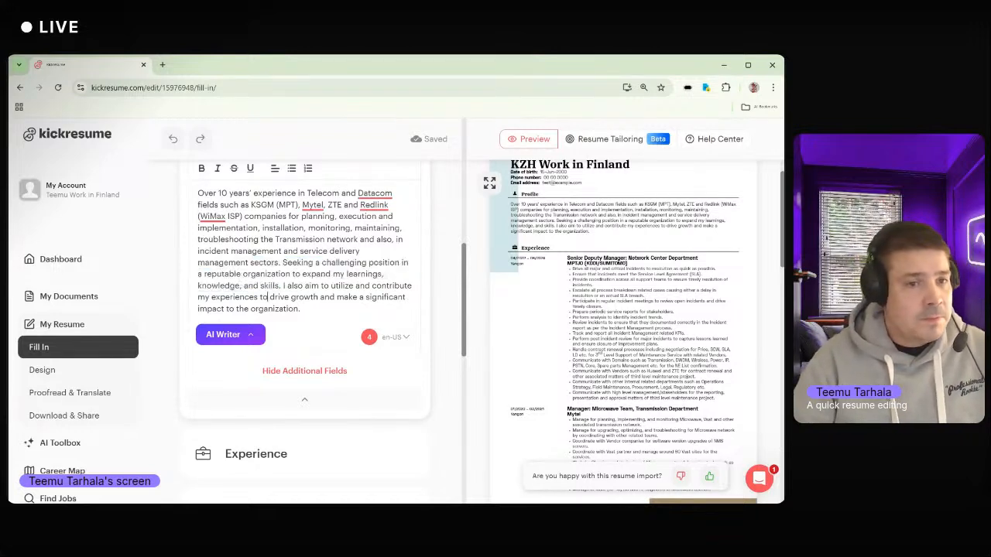
pyautogui.moveTo(269, 297); pyautogui.dragTo(300, 309)
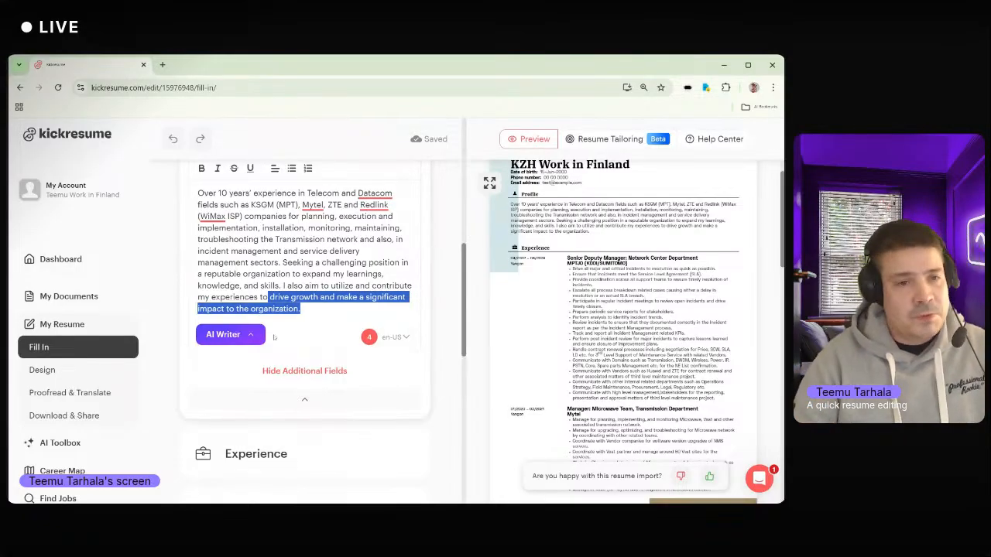
pyautogui.click(323, 327)
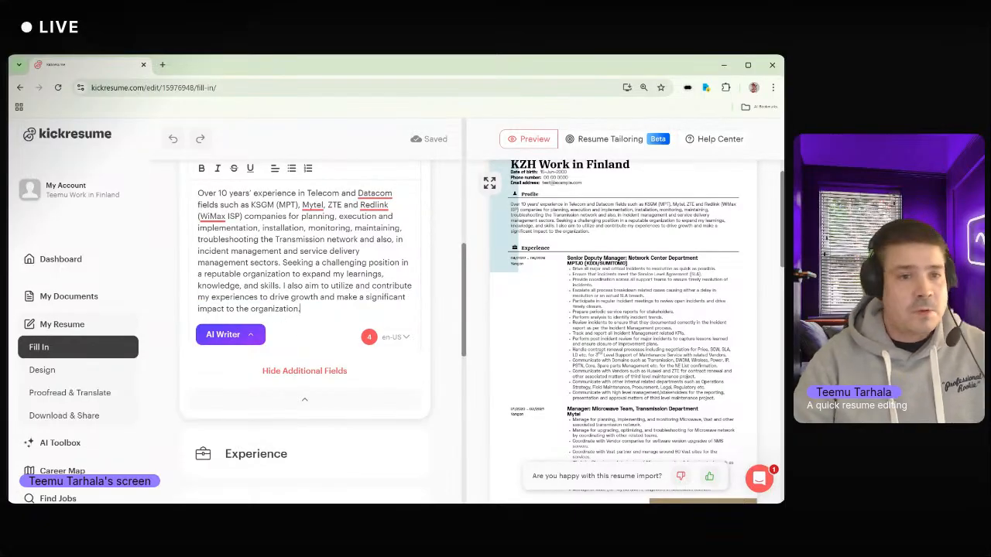
# - Open the Experience section and go to the dates and description of the Senior Deputy Manager: Network Center Department entry
pyautogui.scroll(-1, 424, 275)
pyautogui.scroll(-2, 424, 275)
pyautogui.click(383, 296)
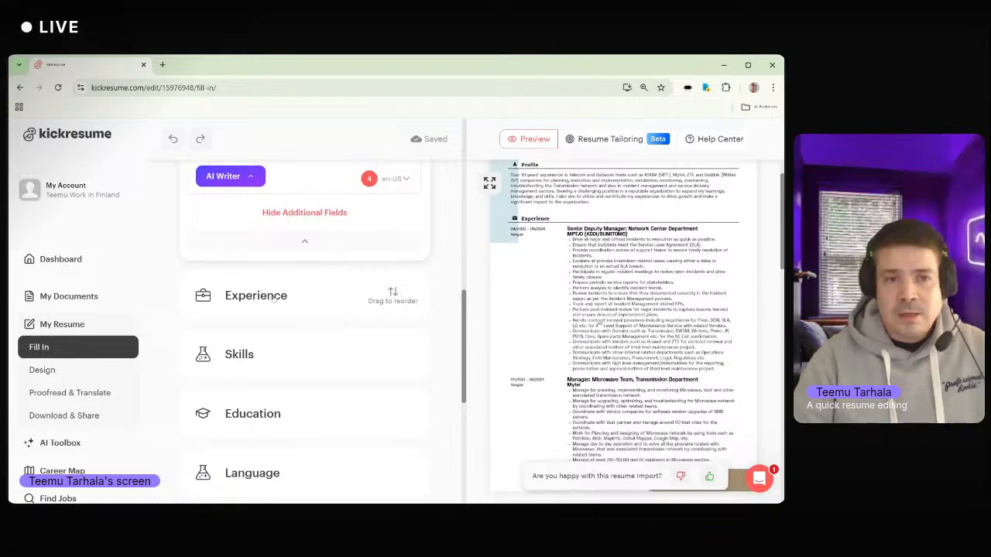
pyautogui.scroll(-3, 447, 268)
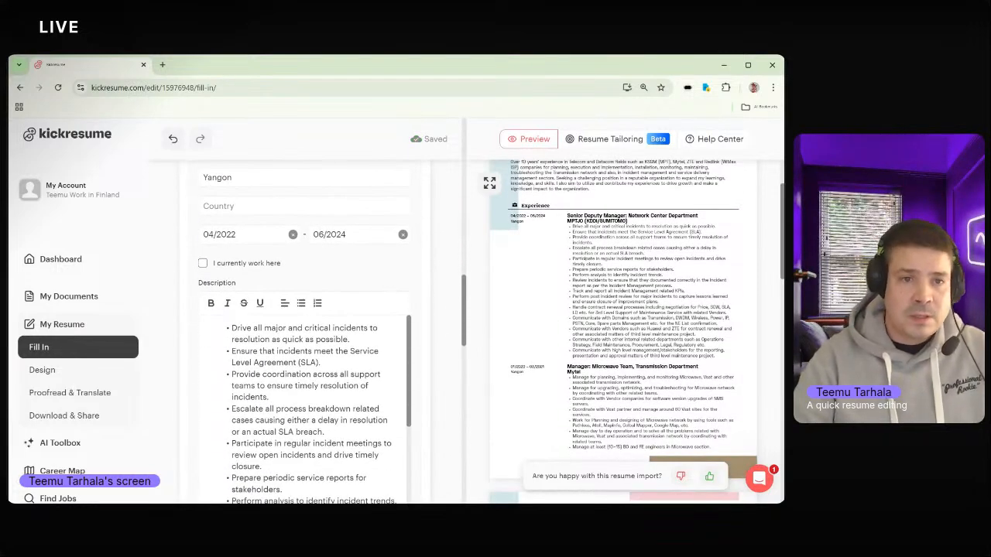
pyautogui.scroll(-1, 343, 255)
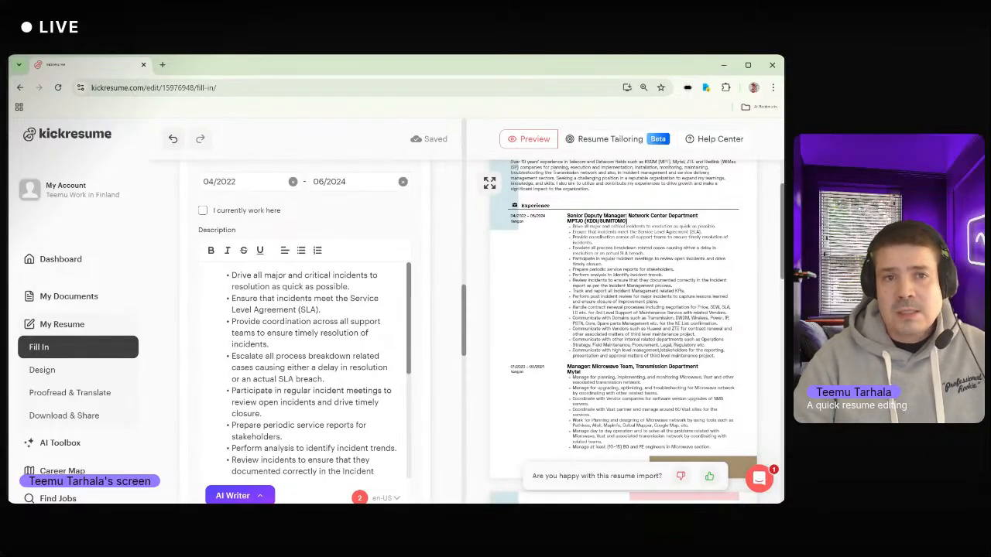
pyautogui.click(224, 181)
pyautogui.click(416, 236)
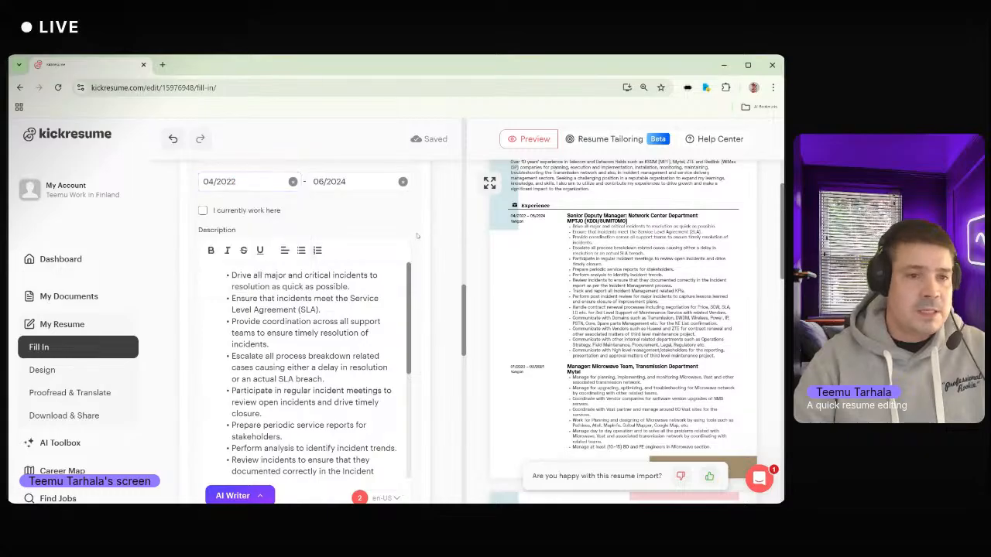
# - Read through all description bullets of the Senior Deputy Manager entry, including the repeated Communicate lines, and compare them with the resume preview
pyautogui.scroll(-1, 416, 236)
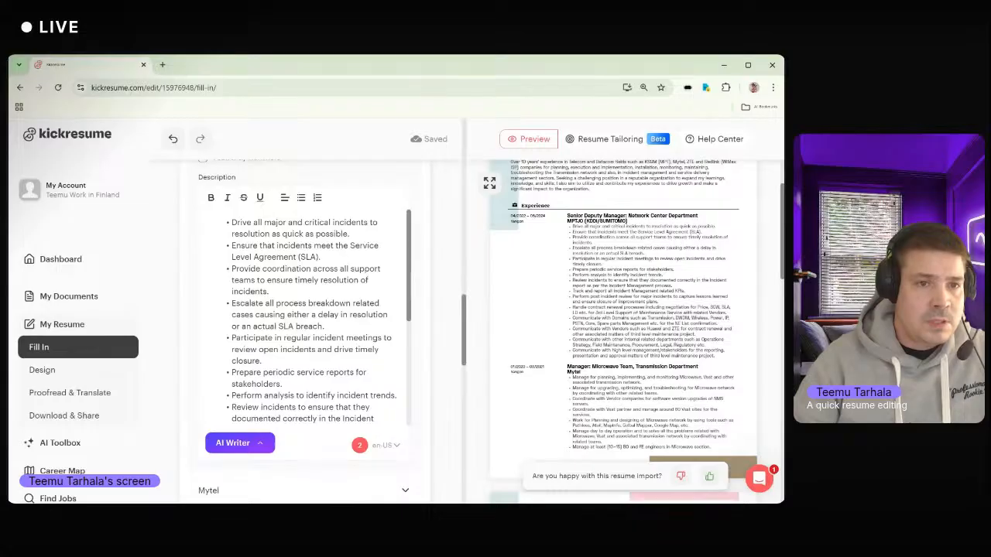
pyautogui.scroll(-1, 310, 317)
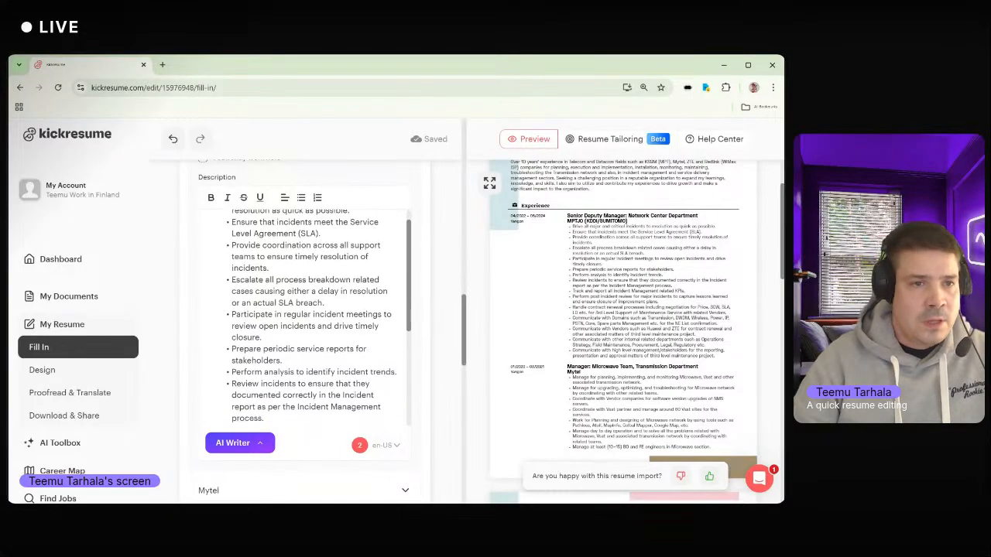
pyautogui.scroll(-1, 309, 317)
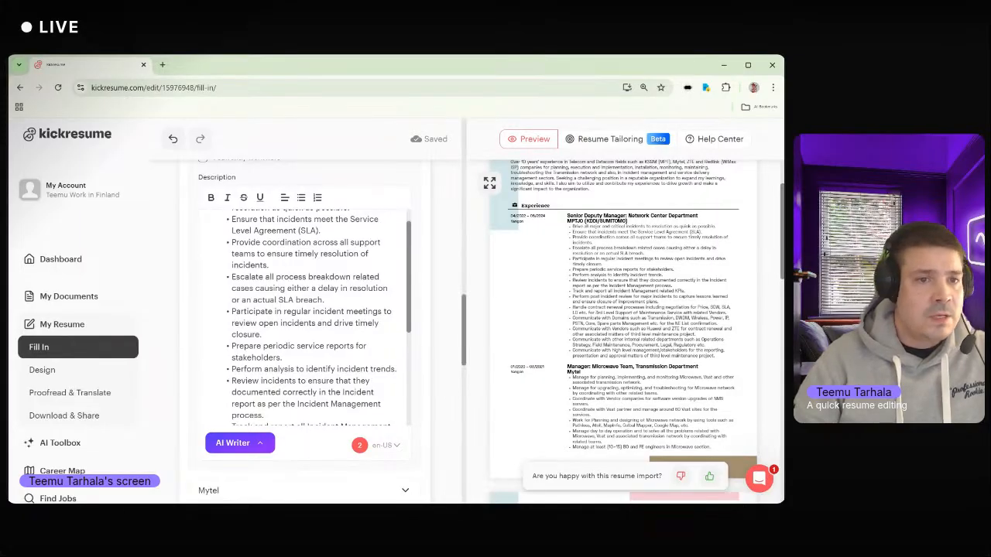
pyautogui.scroll(-1, 310, 317)
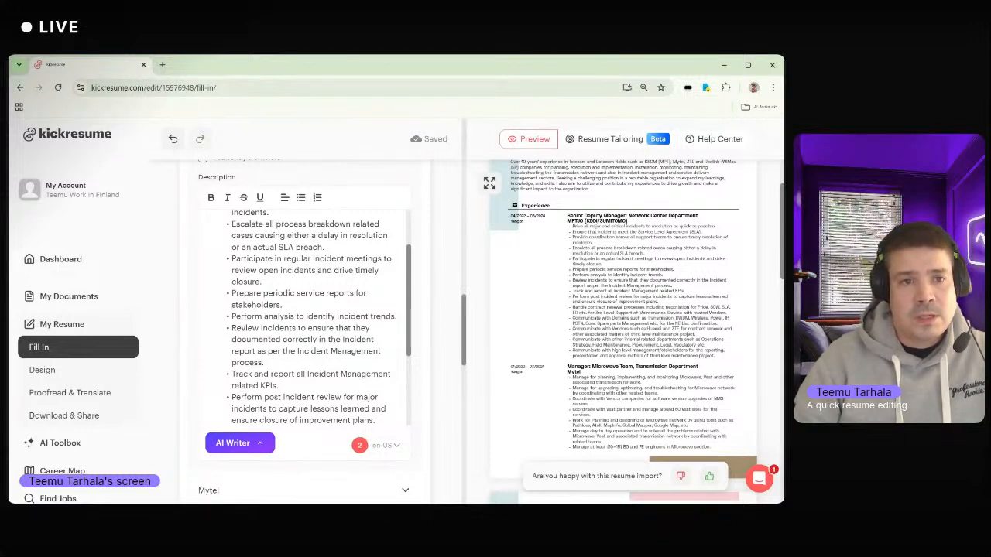
pyautogui.scroll(-1, 309, 317)
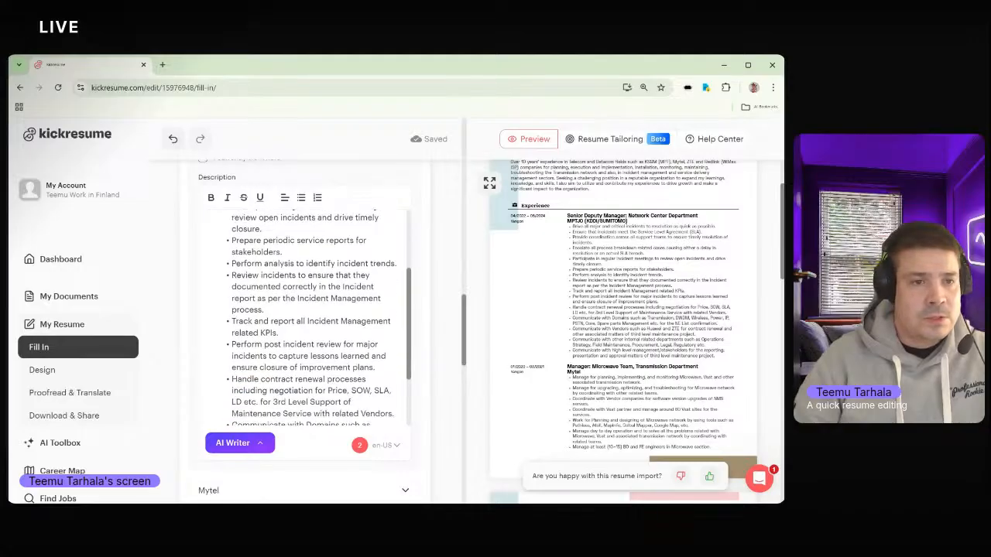
pyautogui.scroll(-1, 309, 318)
pyautogui.scroll(1, 310, 318)
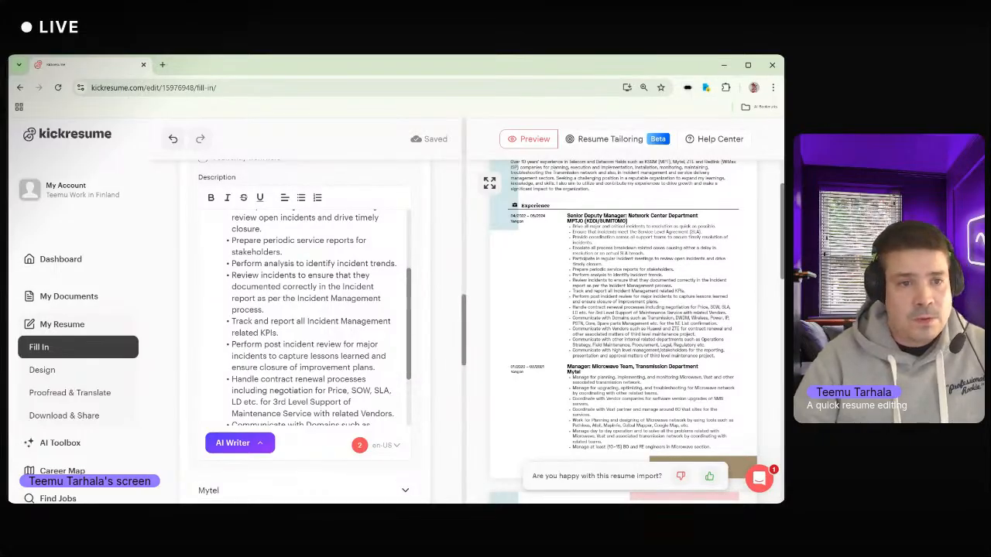
pyautogui.scroll(-4, 317, 318)
pyautogui.scroll(-1, 317, 318)
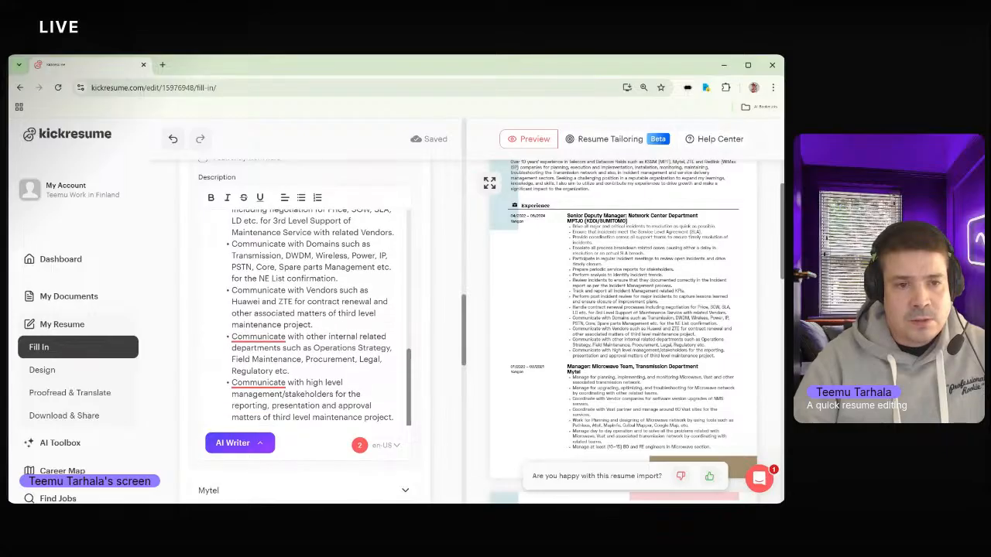
pyautogui.moveTo(393, 418); pyautogui.dragTo(343, 382)
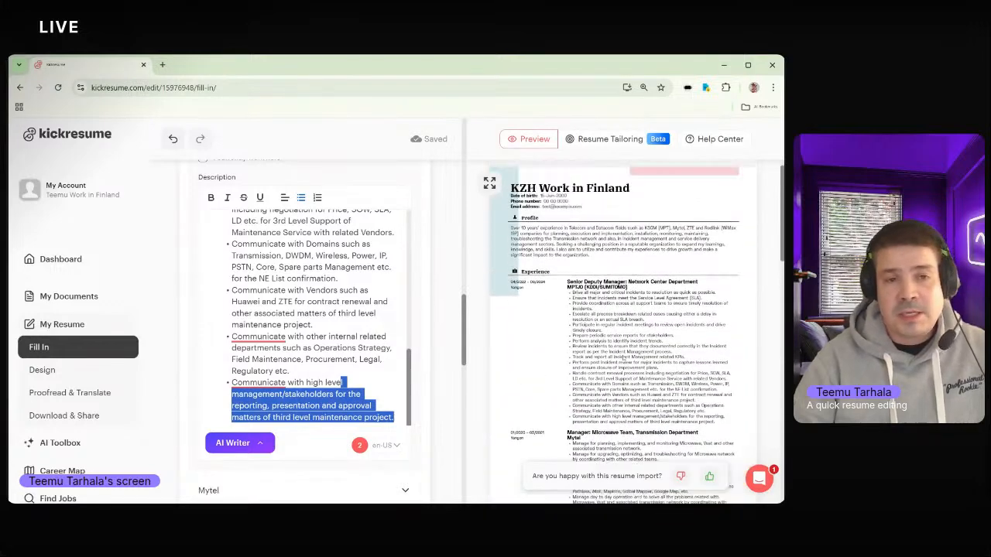
pyautogui.scroll(1, 623, 358)
pyautogui.scroll(5, 310, 318)
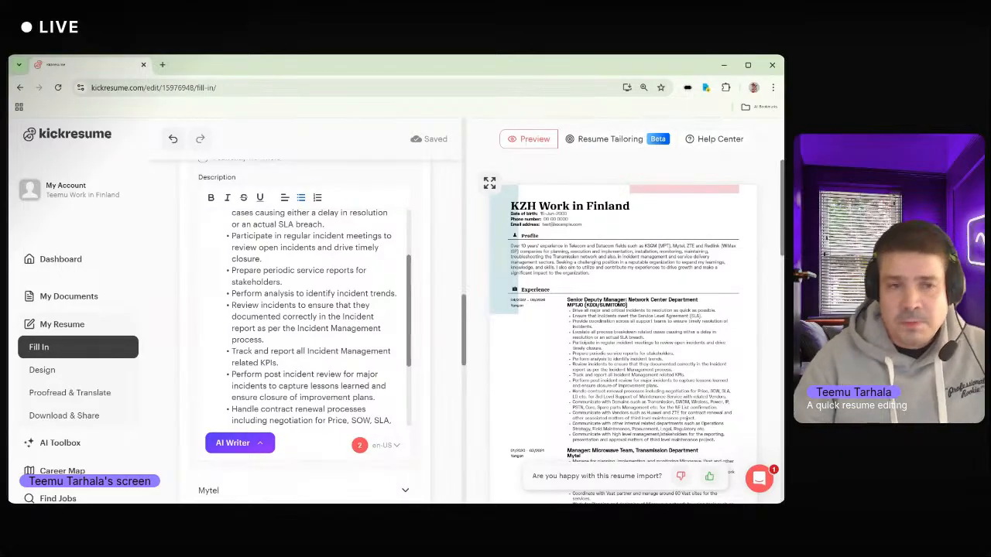
pyautogui.scroll(3, 311, 281)
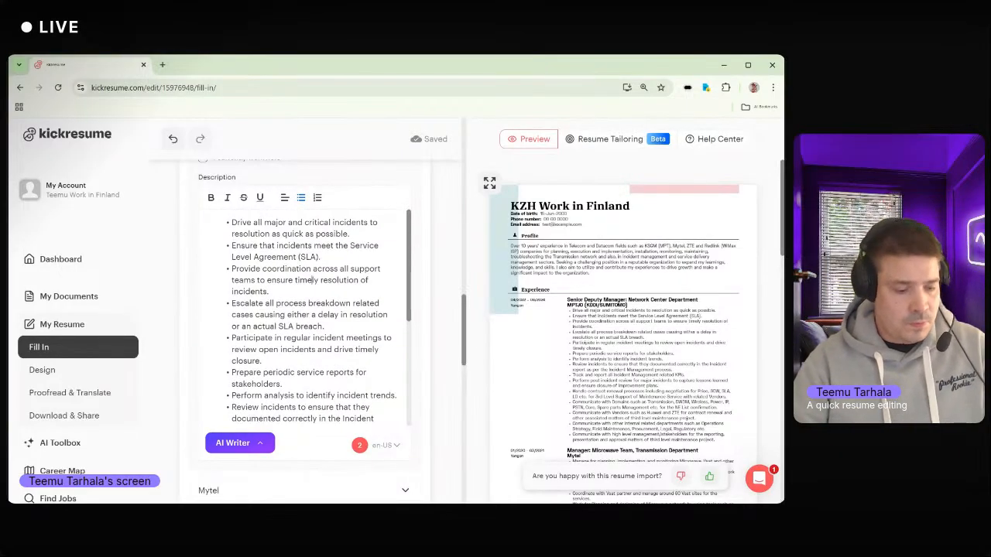
# - Replace the entire Senior Deputy Manager description with the condensed rewrite prepared in another window, with its action verbs in bold
pyautogui.hotkey('ctrl', 'a')
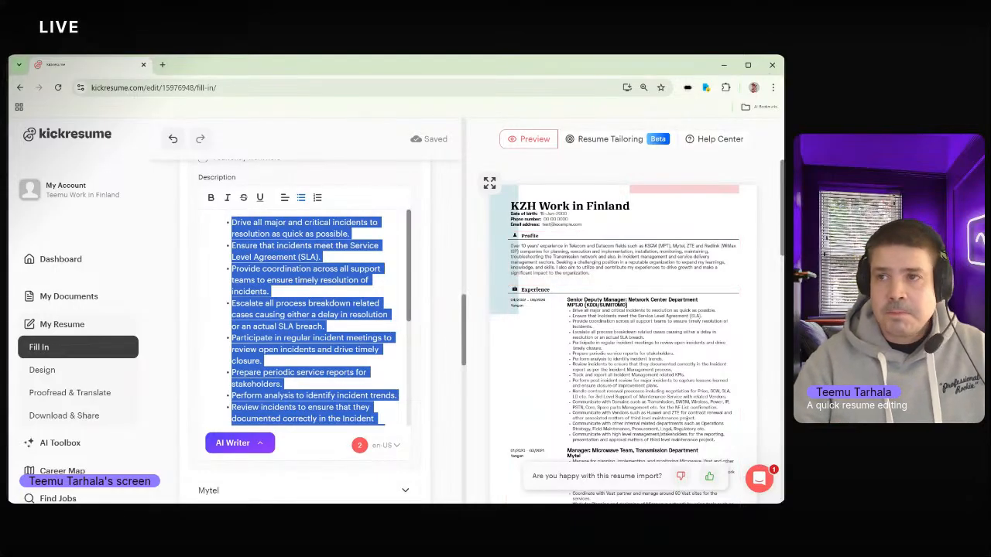
pyautogui.hotkey('alt', 'Tab')
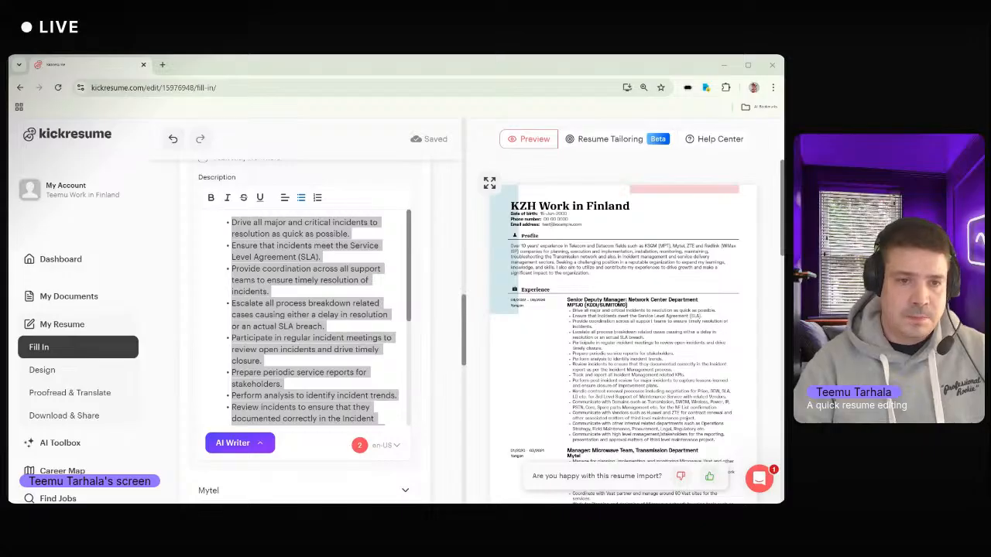
pyautogui.click(328, 303)
pyautogui.hotkey('ctrl', 'a')
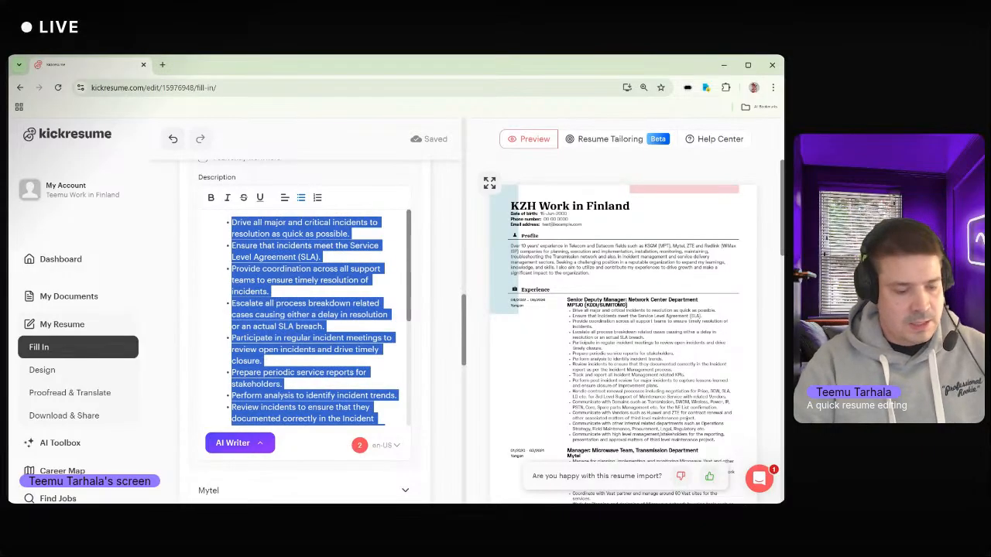
pyautogui.hotkey('ctrl', 'v')
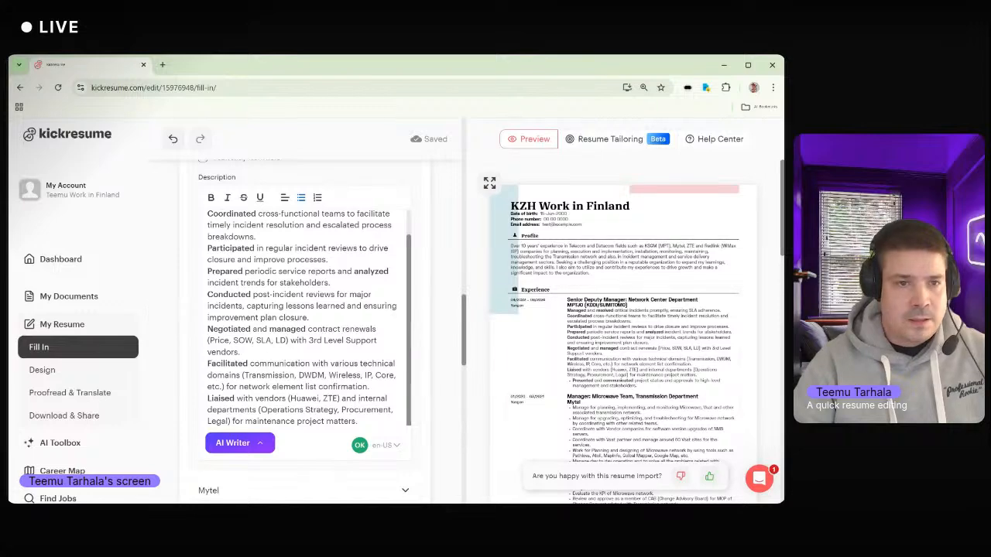
# - Format the Liaised and Facilitated lines of the Senior Deputy Manager description as bullet points
pyautogui.scroll(-1, 301, 317)
pyautogui.scroll(-1, 302, 332)
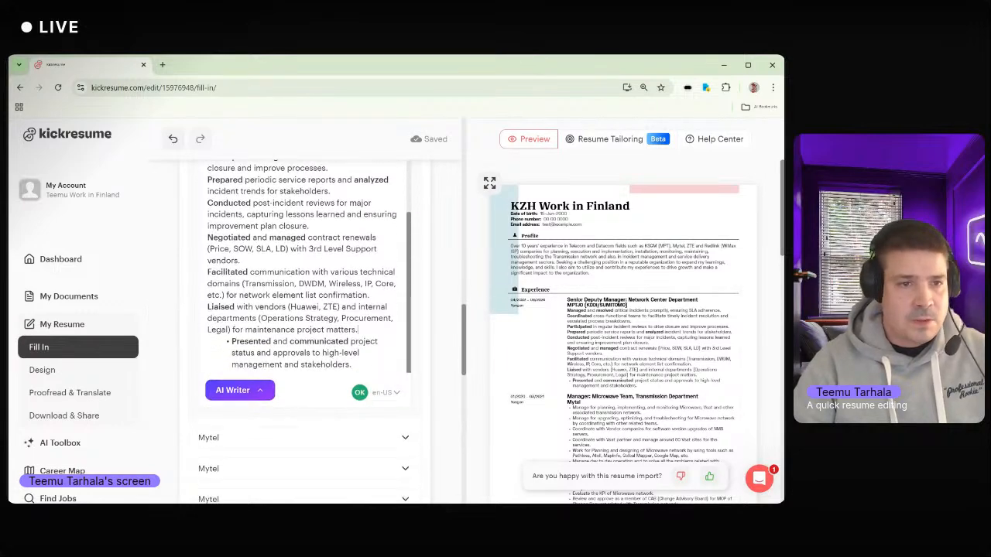
pyautogui.moveTo(356, 329); pyautogui.dragTo(207, 308)
pyautogui.press('BackSpace')
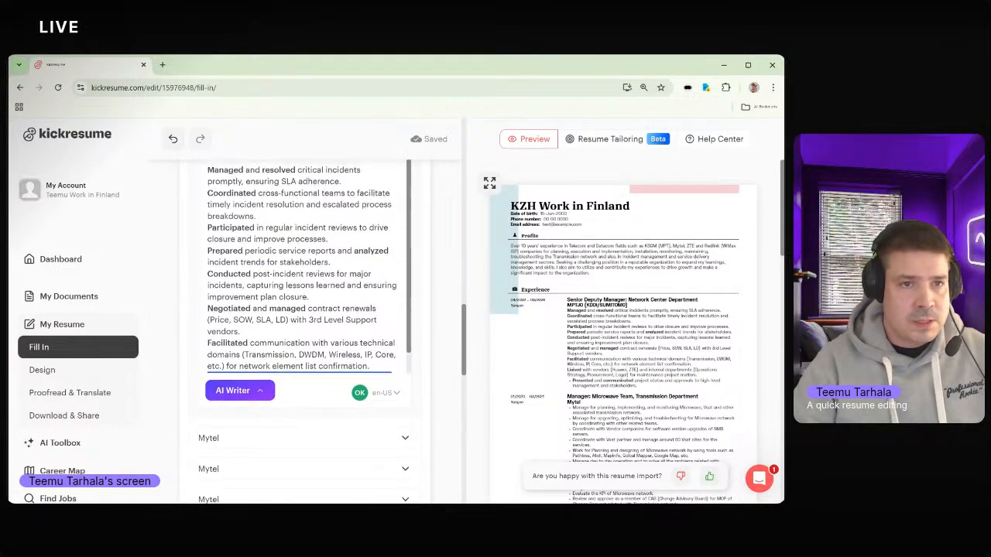
pyautogui.scroll(-1, 302, 333)
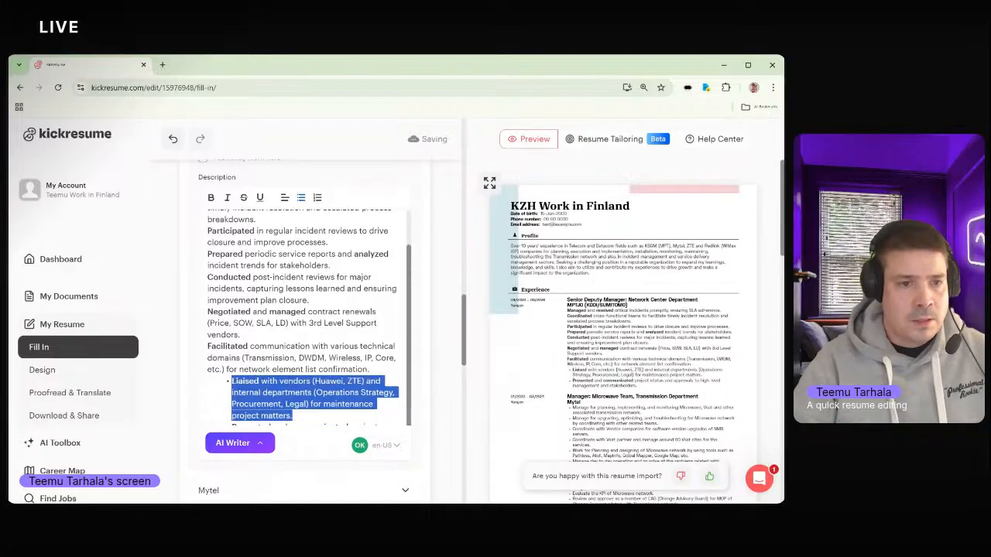
pyautogui.moveTo(369, 337); pyautogui.dragTo(207, 314)
pyautogui.scroll(1, 232, 311)
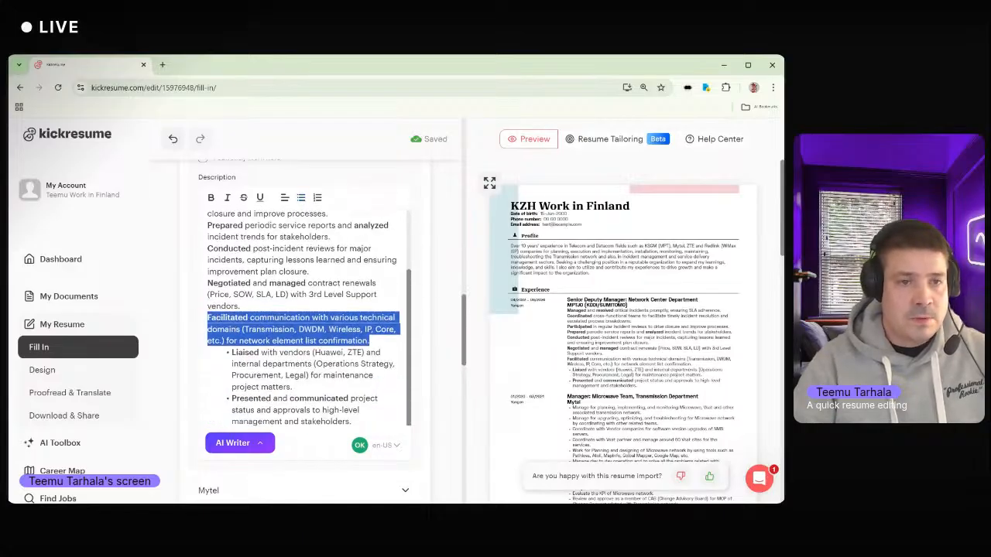
pyautogui.click(301, 198)
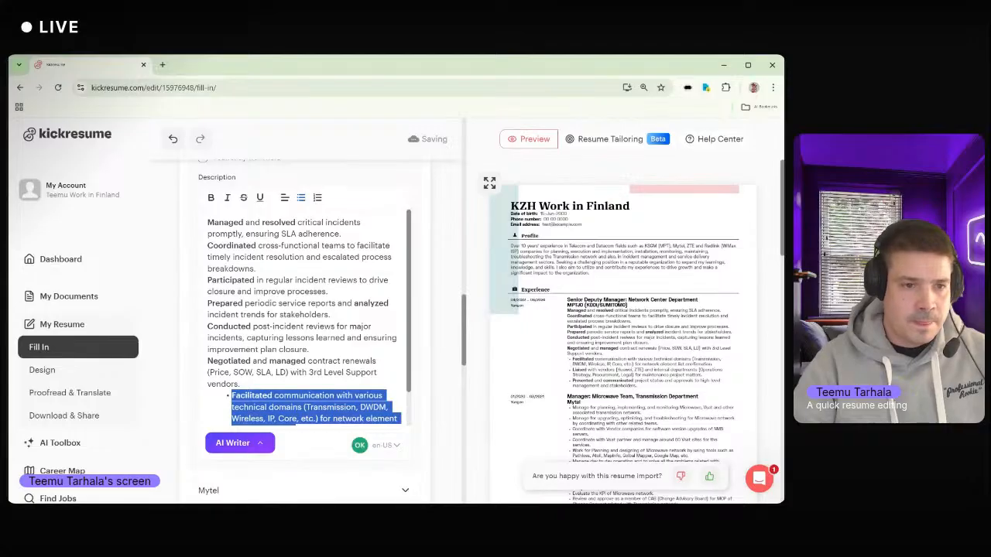
# - Turn the Negotiated, Conducted and Prepared lines of the same description into bullet points
pyautogui.moveTo(240, 384); pyautogui.dragTo(208, 361)
pyautogui.click(301, 198)
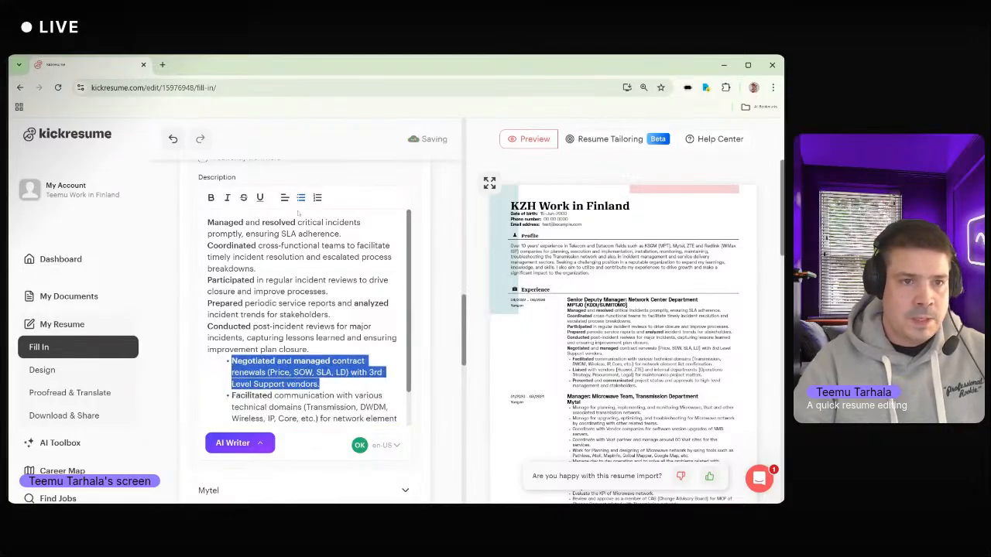
pyautogui.moveTo(309, 349); pyautogui.dragTo(207, 326)
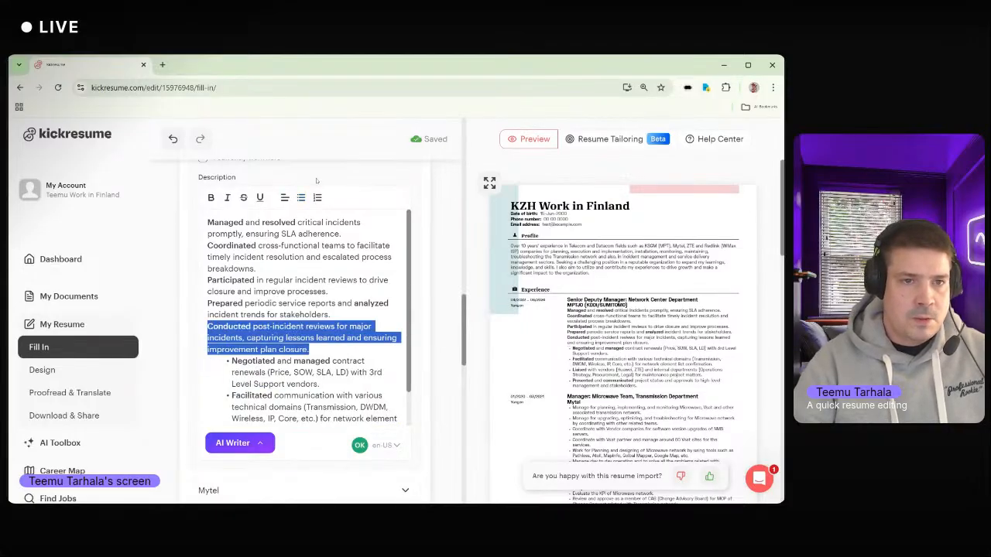
pyautogui.click(301, 198)
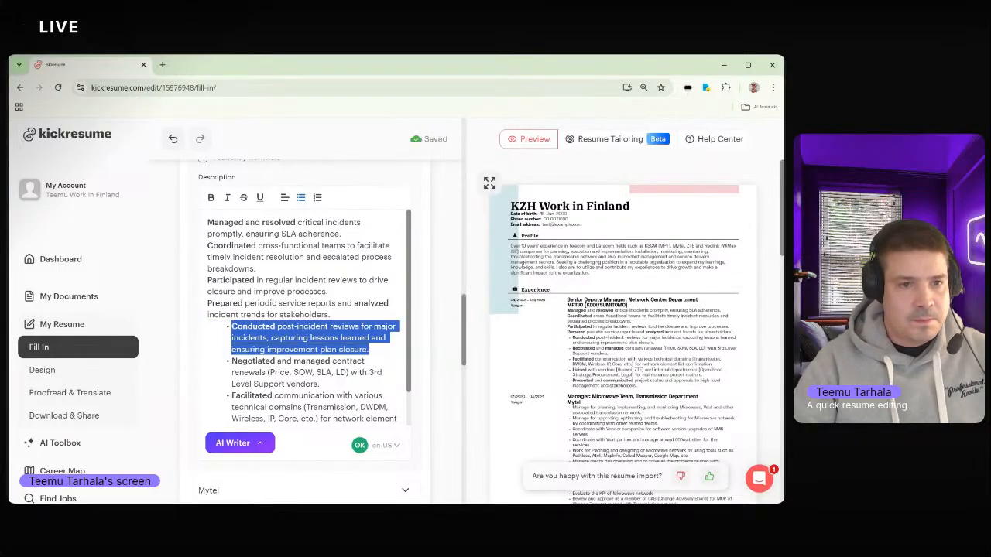
pyautogui.moveTo(330, 314); pyautogui.dragTo(207, 304)
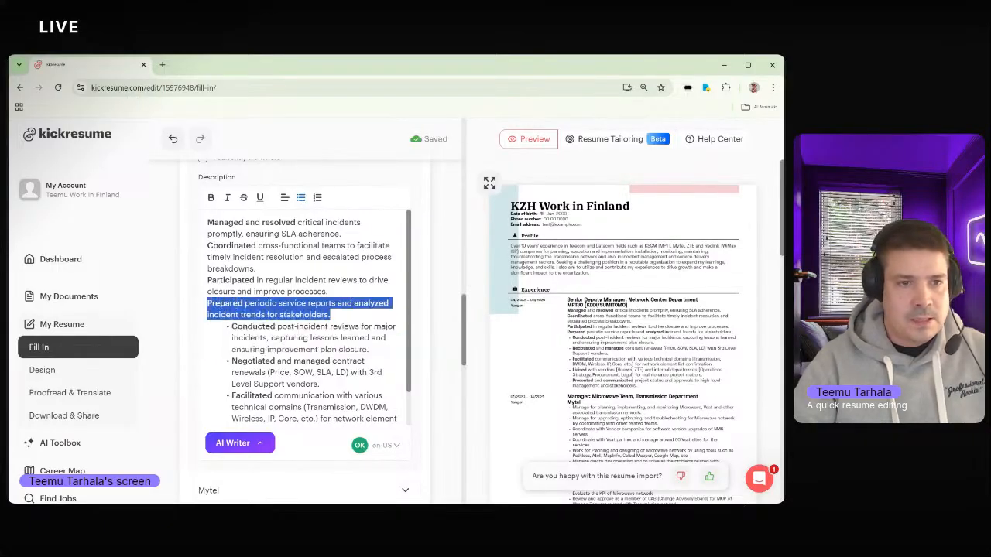
pyautogui.click(301, 198)
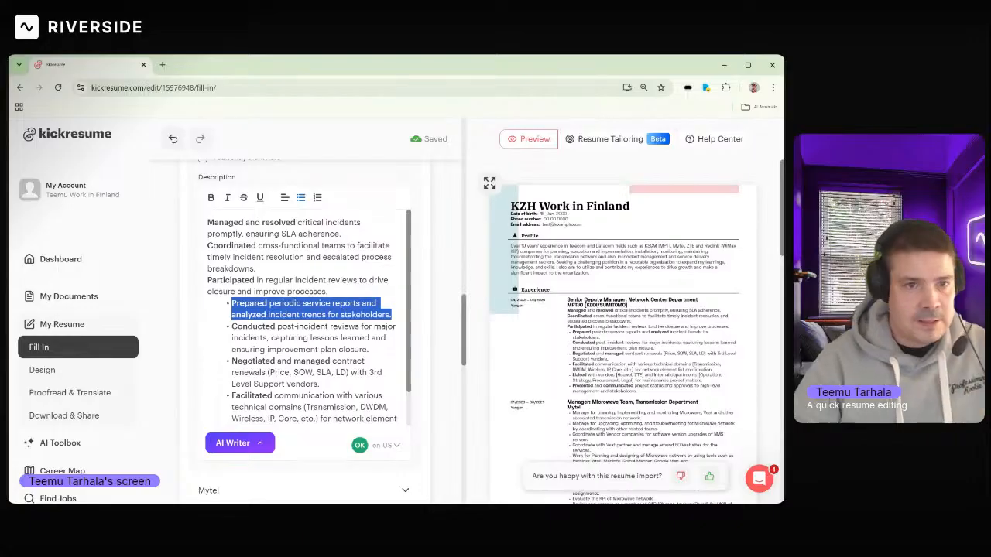
# - Add bullets to the remaining opening lines of the description: Participated, Coordinated, and Managed and resolved
pyautogui.moveTo(328, 291); pyautogui.dragTo(317, 291)
pyautogui.moveTo(248, 292); pyautogui.dragTo(207, 280)
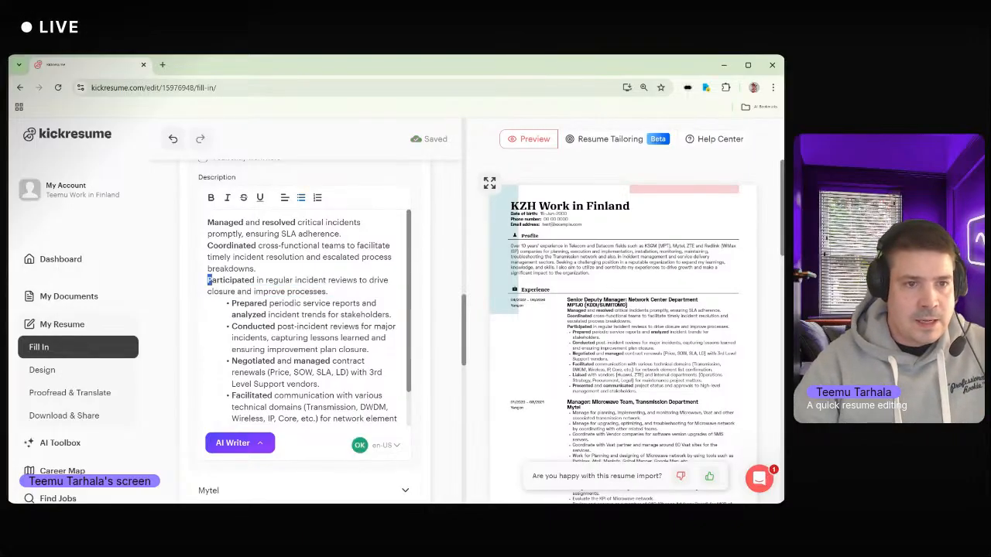
pyautogui.moveTo(329, 292); pyautogui.dragTo(207, 246)
pyautogui.click(301, 198)
pyautogui.click(301, 198)
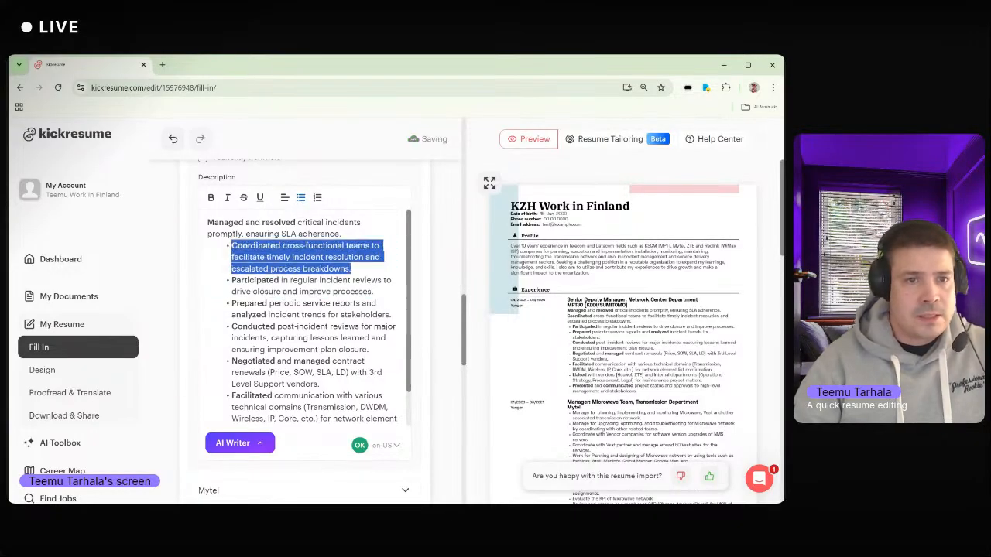
pyautogui.moveTo(341, 234); pyautogui.dragTo(207, 223)
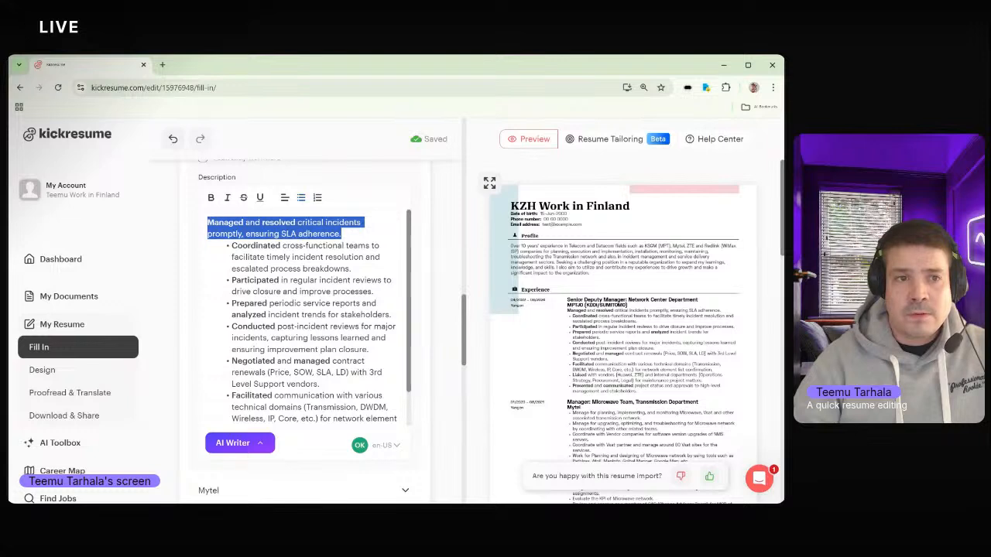
pyautogui.click(301, 198)
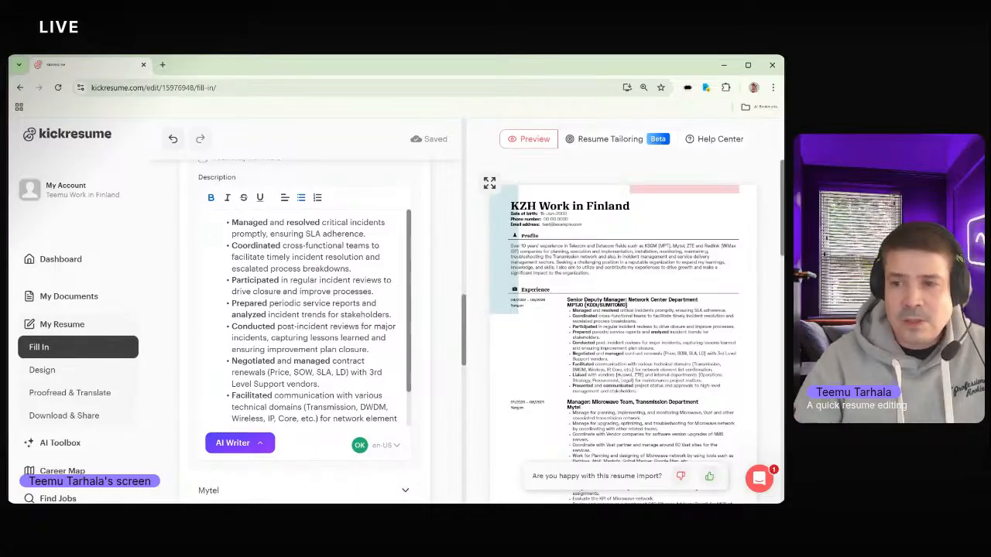
# - Review the Senior Deputy Manager entry, checking its full bulleted description, job title, company and employment dates
pyautogui.scroll(-3, 309, 317)
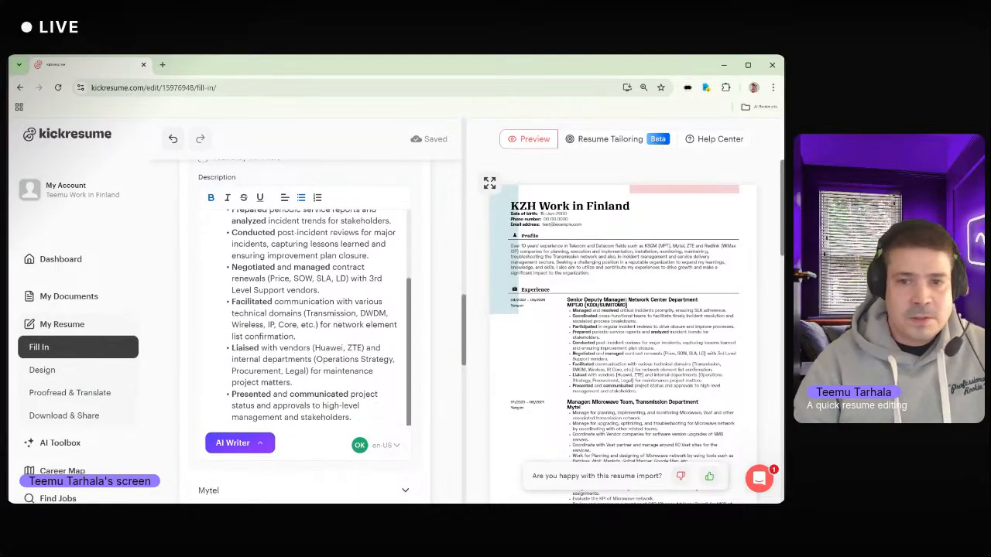
pyautogui.scroll(5, 310, 318)
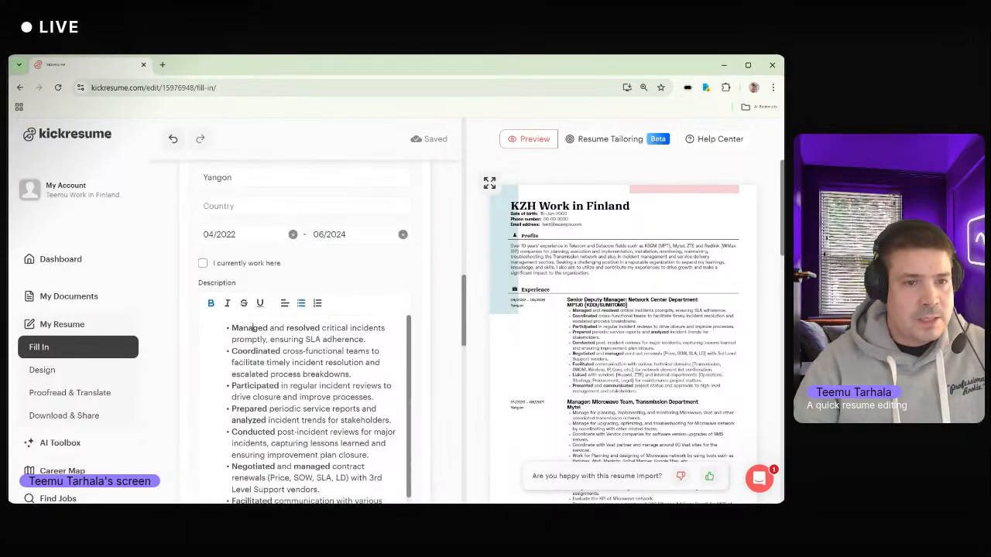
pyautogui.scroll(2, 258, 261)
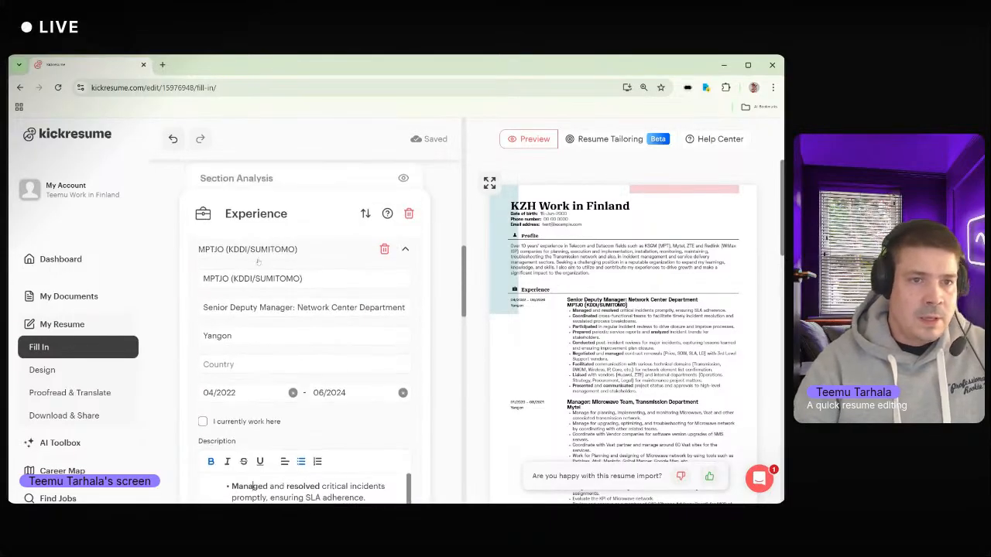
pyautogui.scroll(-3, 275, 246)
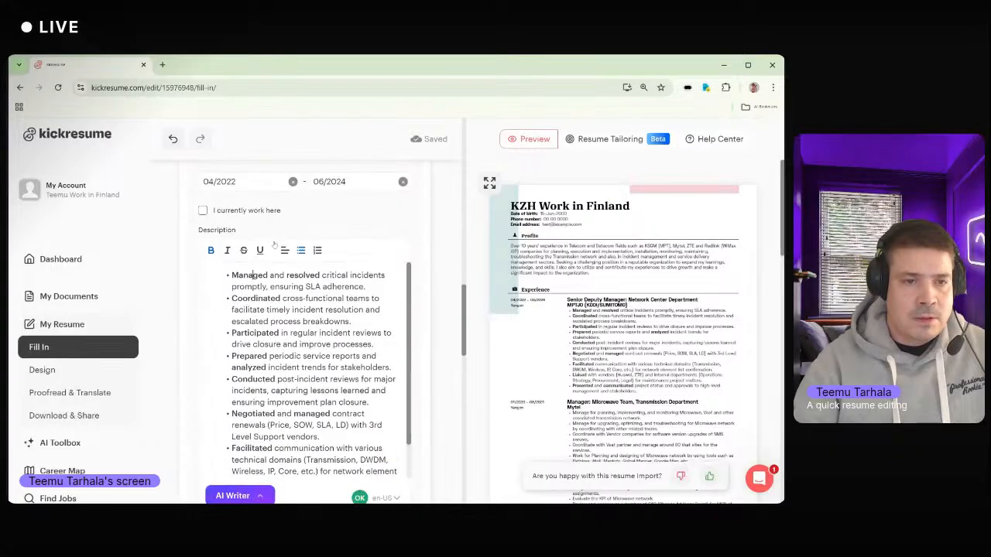
pyautogui.scroll(4, 274, 245)
pyautogui.scroll(-2, 274, 245)
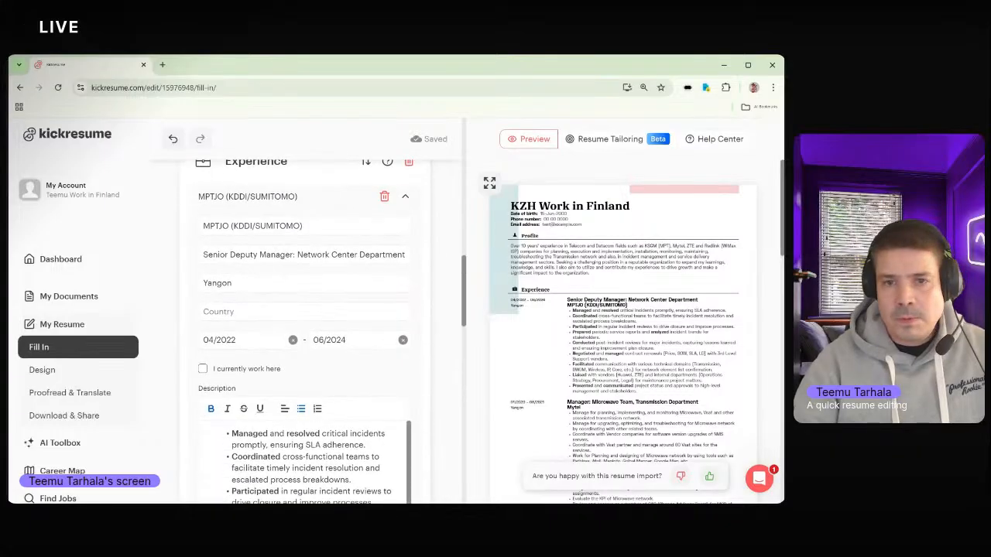
pyautogui.scroll(1, 271, 221)
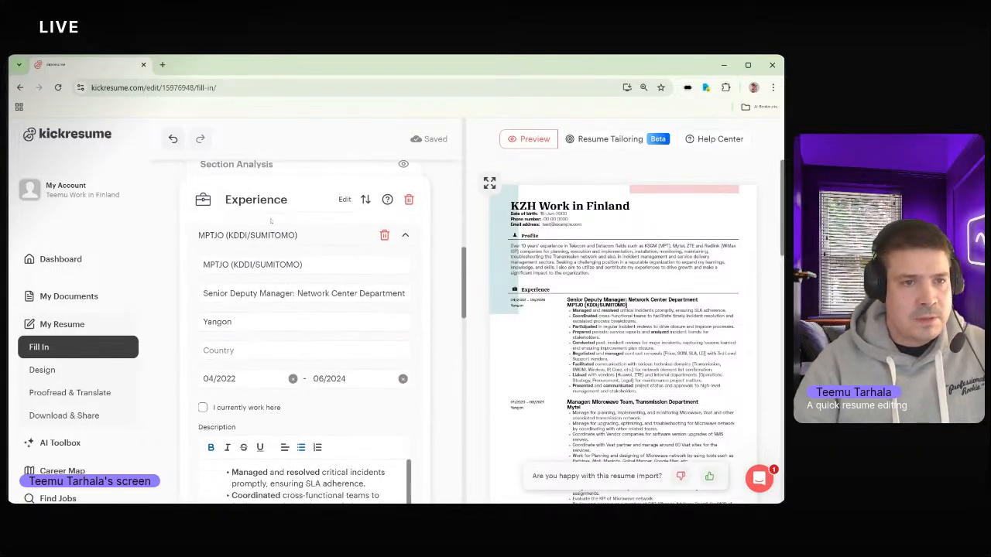
pyautogui.scroll(-5, 270, 310)
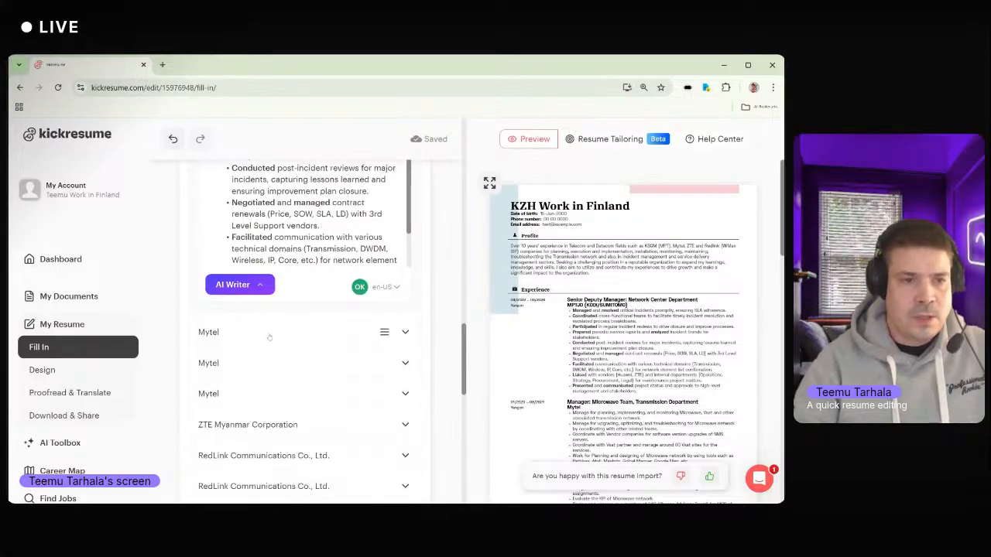
# - Open the Manager: Microwave Team entry at Mytel and examine its description and the older roles in the resume preview
pyautogui.click(270, 332)
pyautogui.scroll(-4, 269, 336)
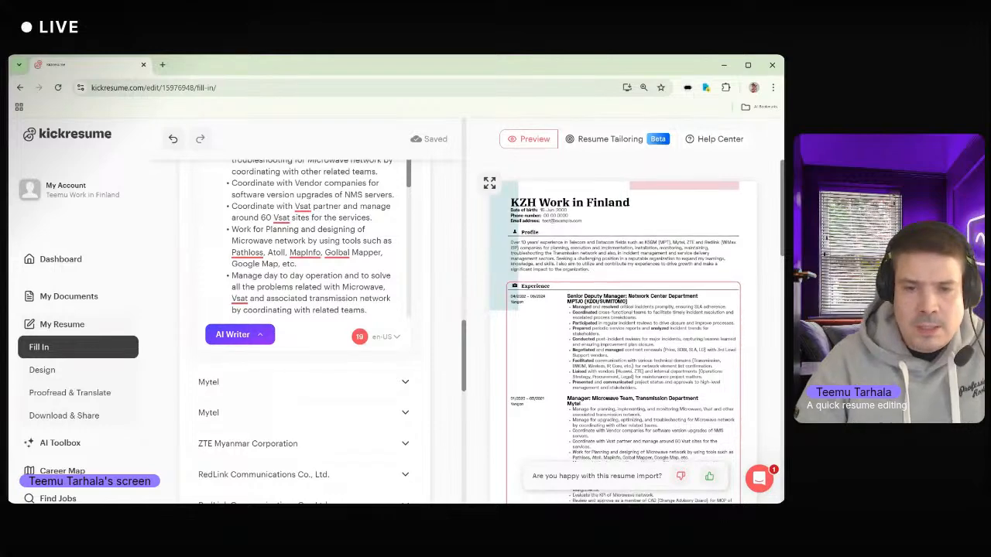
pyautogui.scroll(-2, 552, 305)
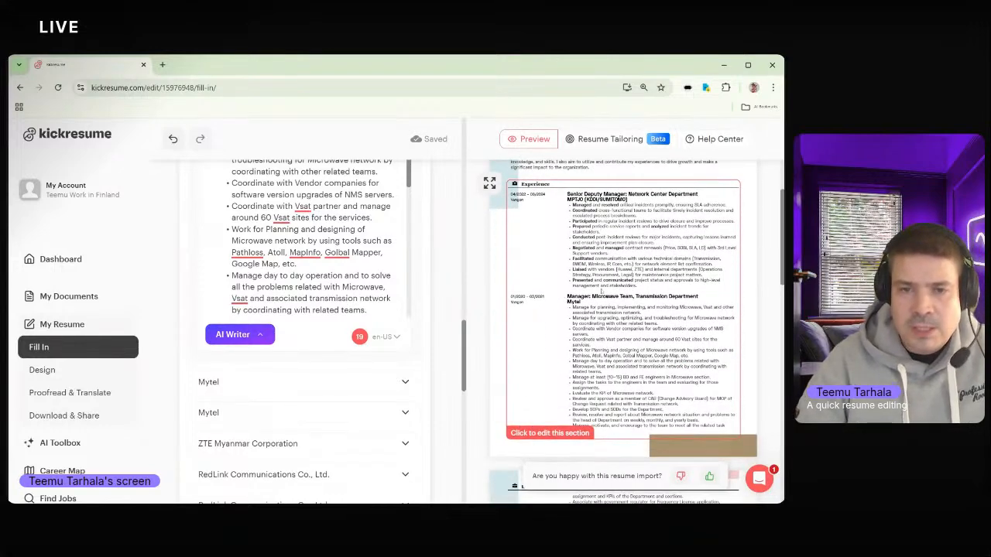
pyautogui.scroll(-2, 602, 297)
pyautogui.scroll(-3, 602, 297)
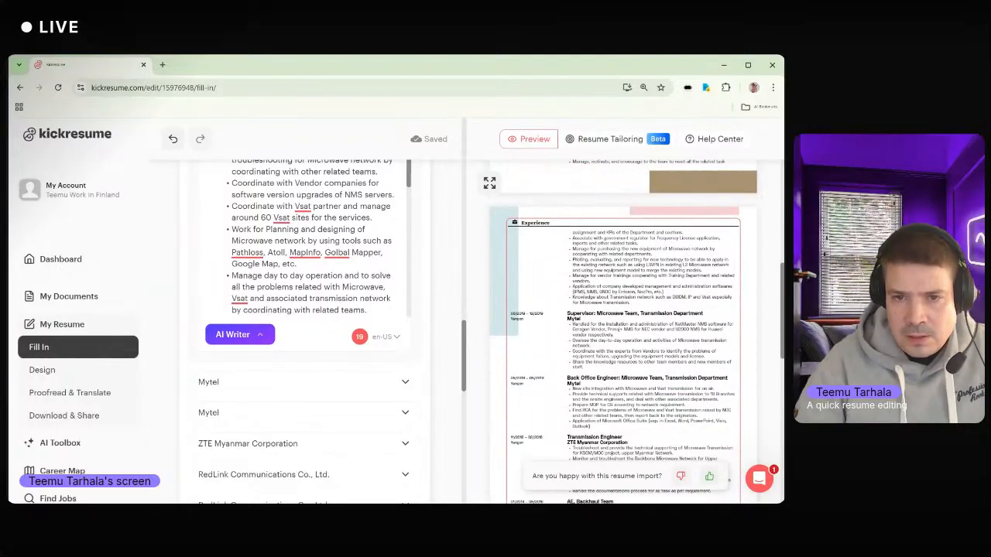
pyautogui.scroll(-1, 623, 333)
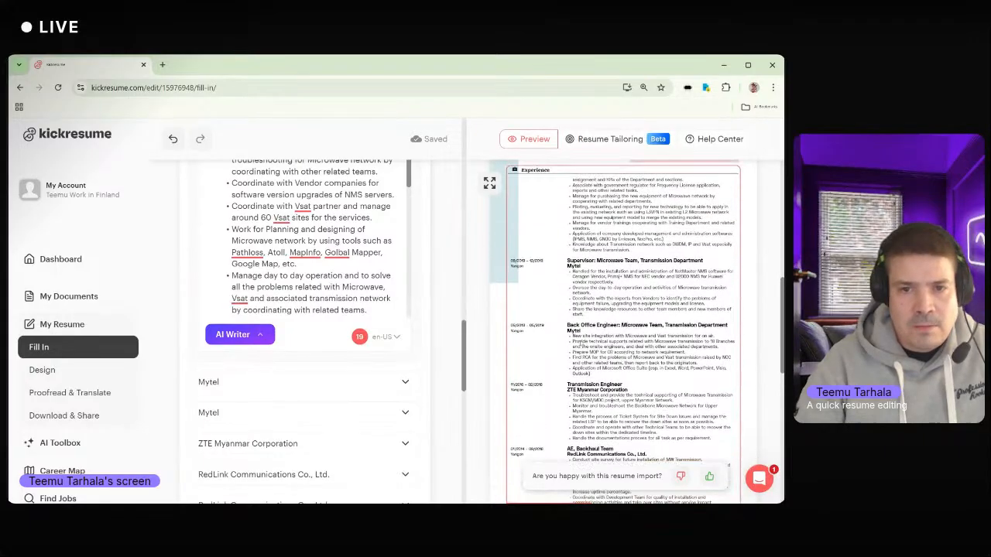
# - Compare the dates and duties of the Mytel manager, supervisor and back office roles and the ZTE Myanmar role in the preview
pyautogui.scroll(1, 623, 332)
pyautogui.scroll(4, 623, 332)
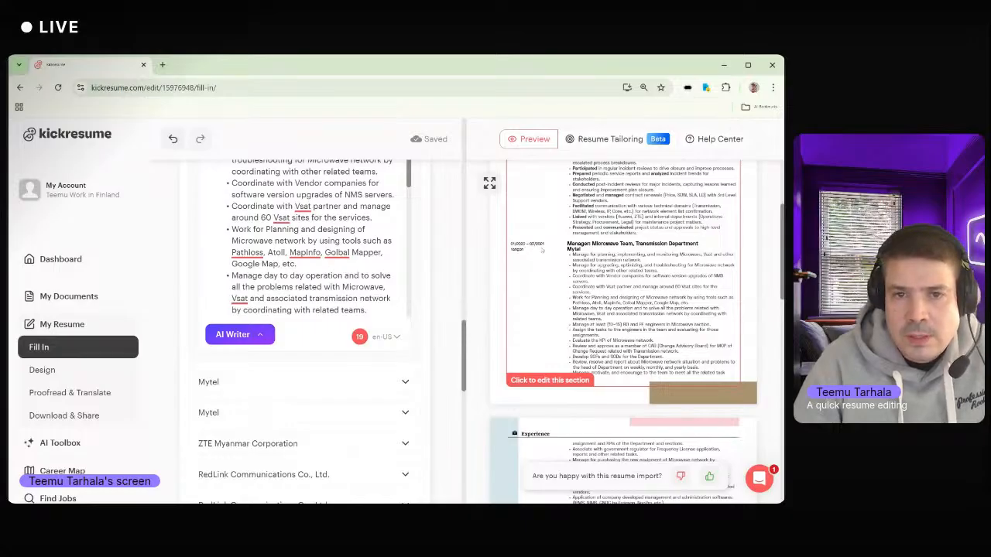
pyautogui.scroll(-4, 541, 249)
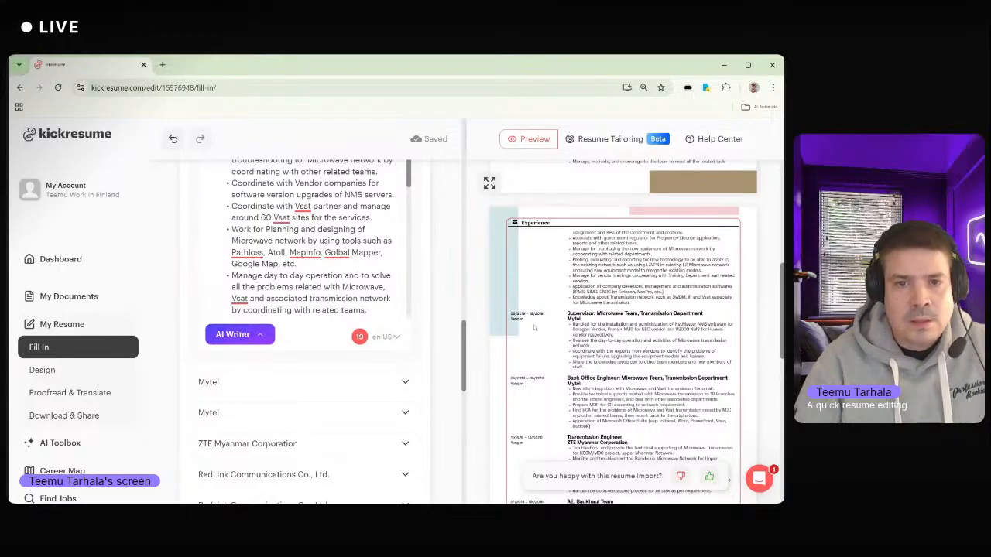
pyautogui.scroll(-2, 526, 334)
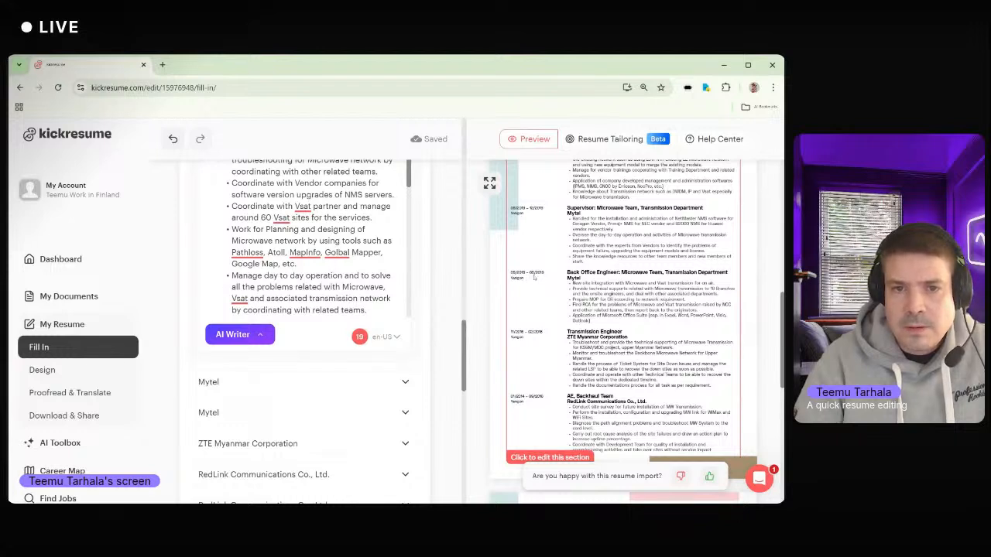
pyautogui.scroll(-1, 545, 277)
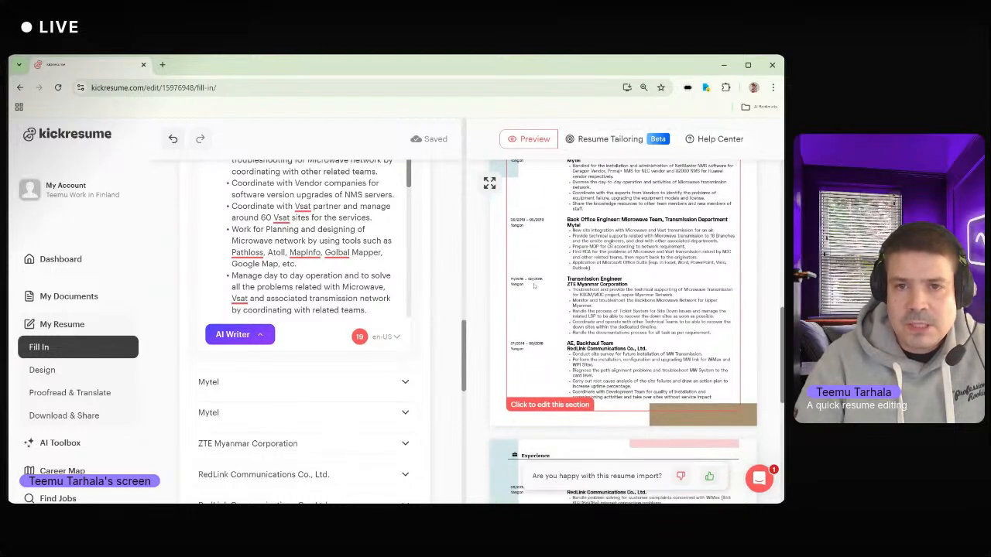
pyautogui.scroll(2, 541, 283)
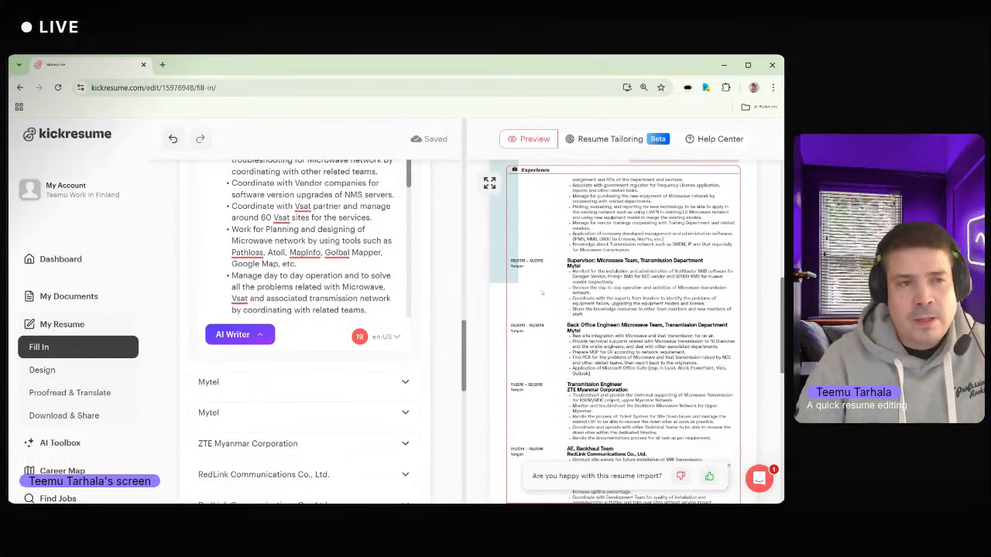
pyautogui.scroll(5, 542, 293)
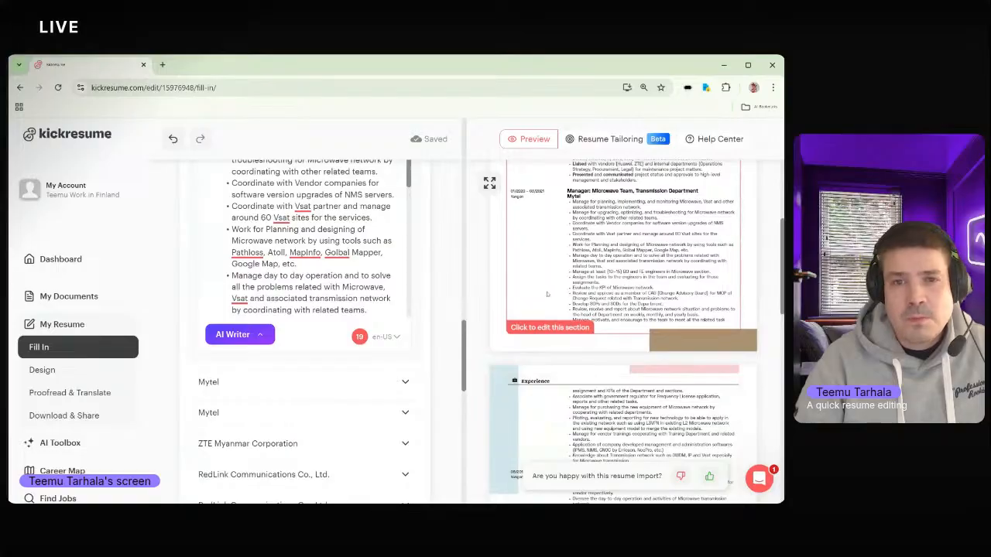
pyautogui.scroll(-4, 548, 297)
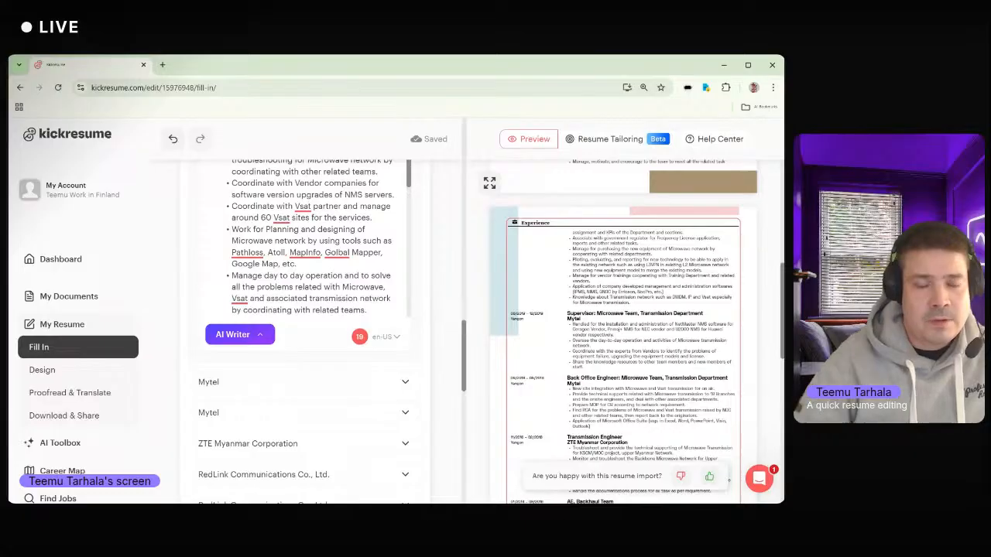
# - Set the start date of the Manager: Microwave Team entry at Mytel to 05/2018
pyautogui.click(525, 292)
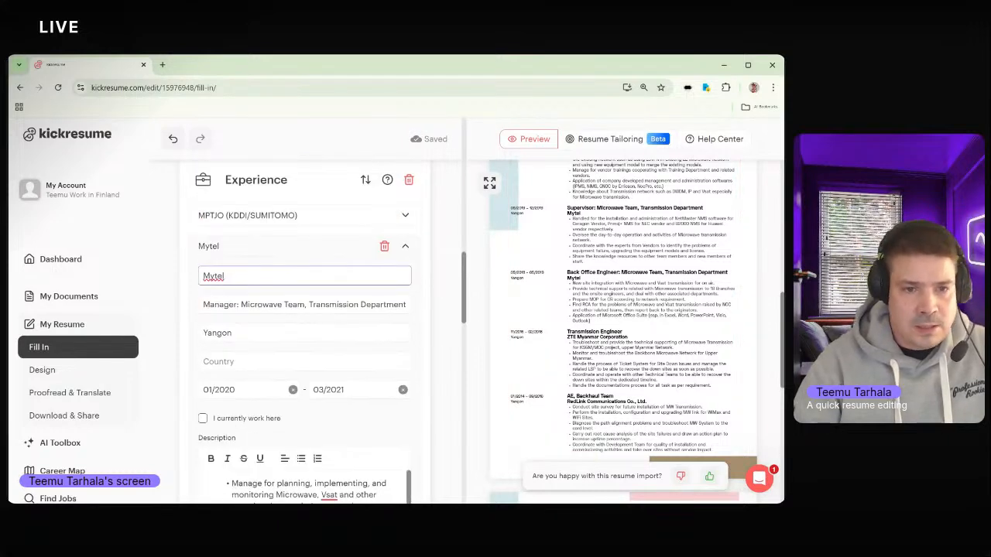
pyautogui.scroll(-2, 249, 241)
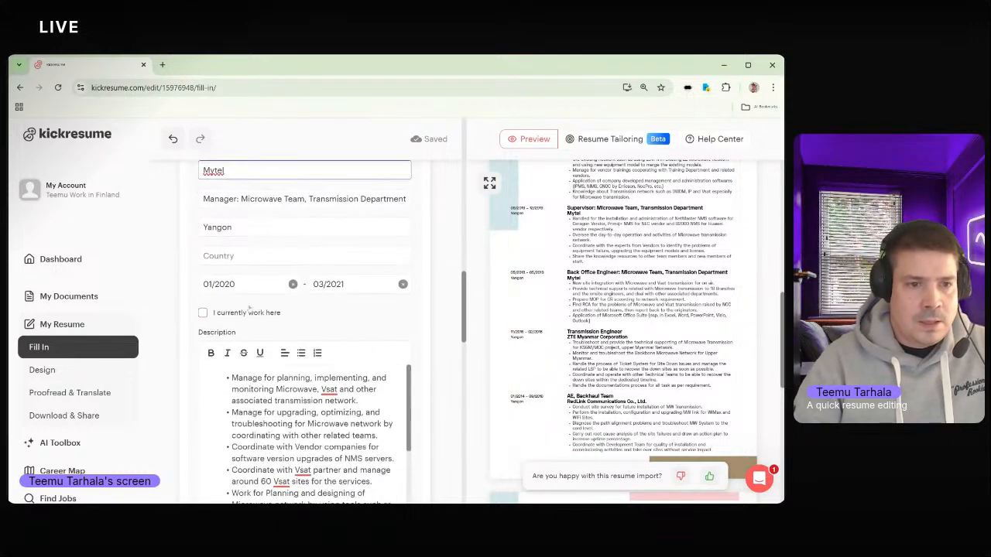
pyautogui.click(217, 284)
pyautogui.write('05/2018')
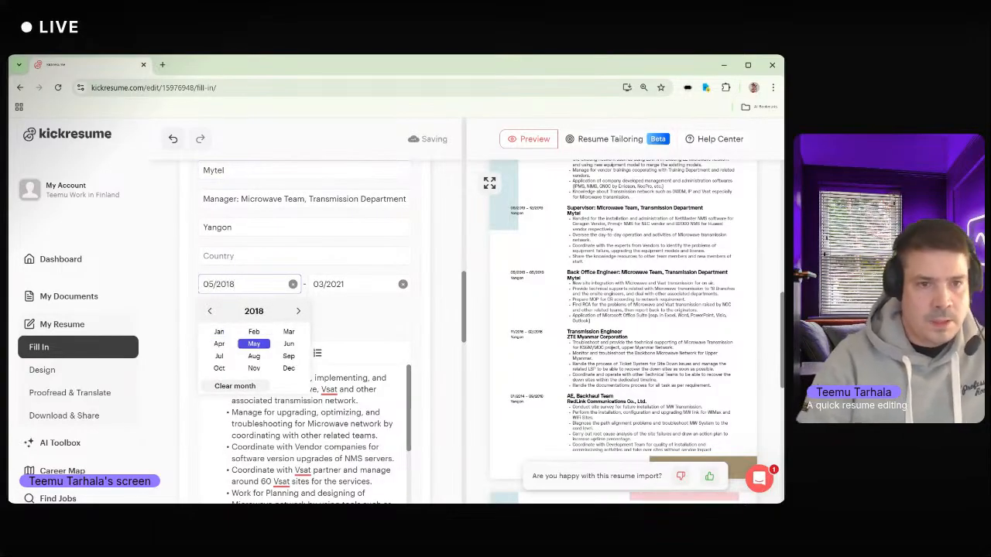
# - Open the Back Office Engineer: Microwave Team entry at Mytel and copy its entire description for rewriting in another window
pyautogui.click(261, 299)
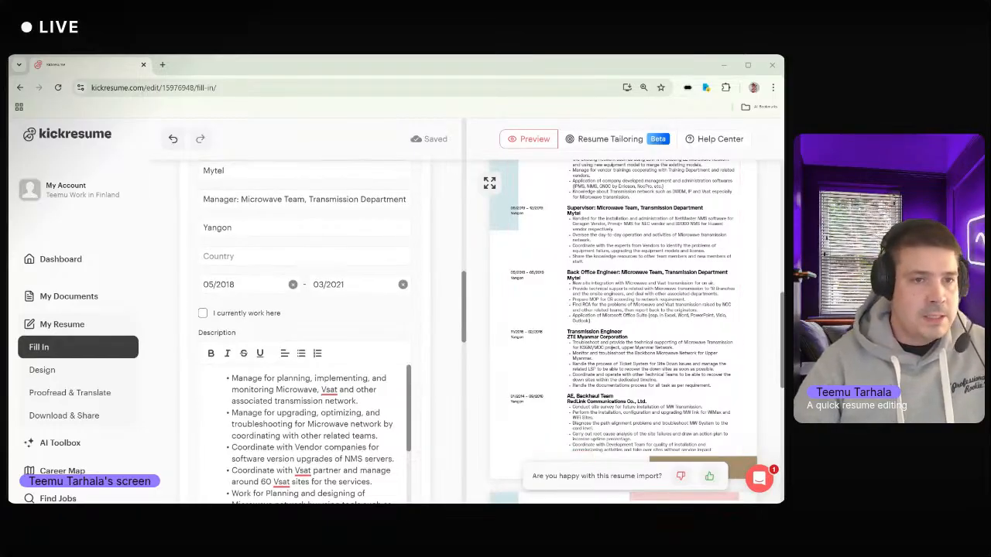
pyautogui.scroll(2, 304, 332)
pyautogui.scroll(-7, 304, 333)
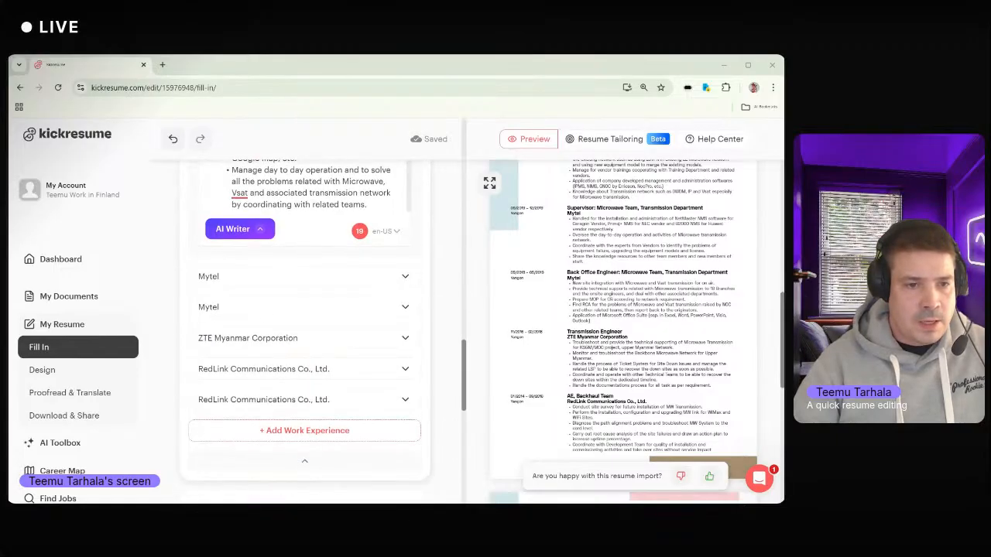
pyautogui.click(243, 312)
pyautogui.scroll(2, 283, 300)
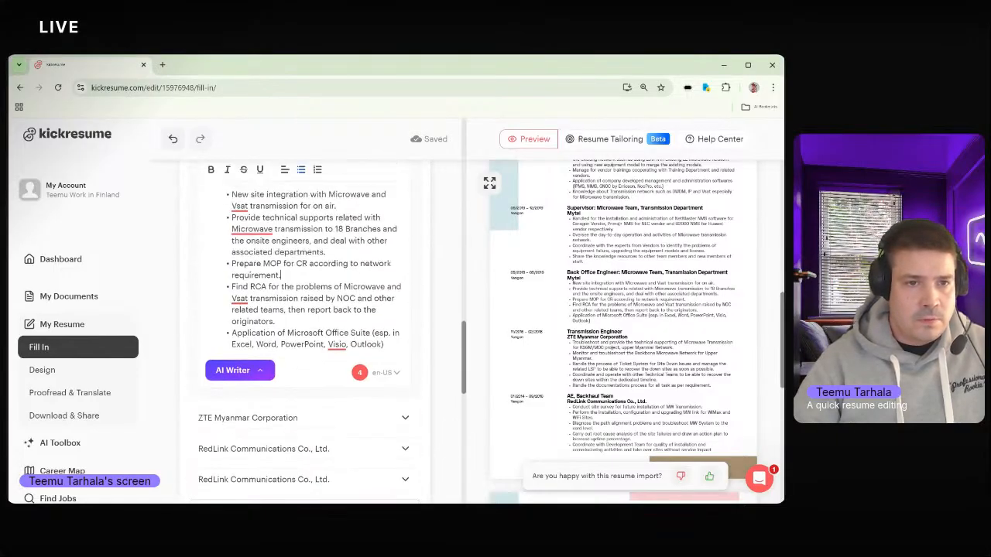
pyautogui.hotkey('ctrl', 'a')
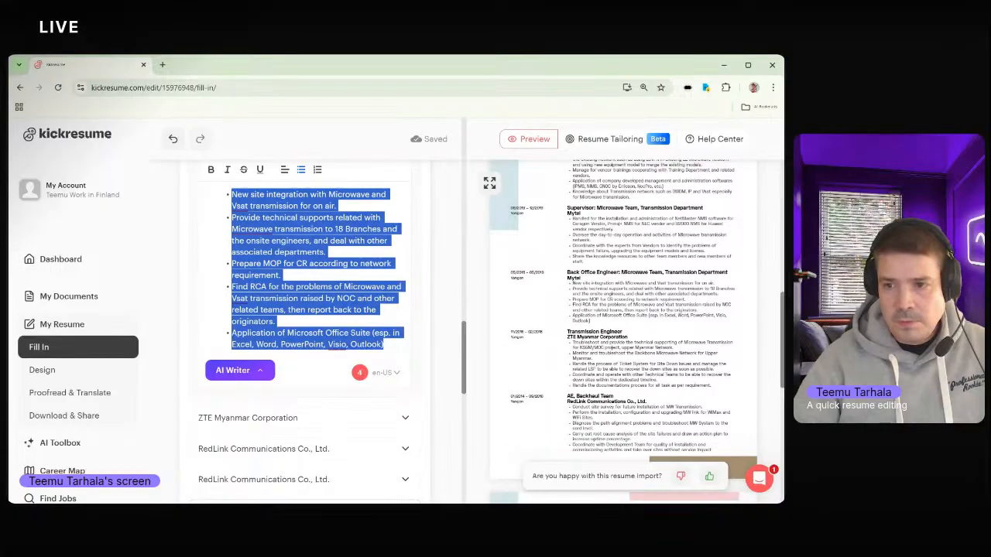
pyautogui.hotkey('alt', 'Tab')
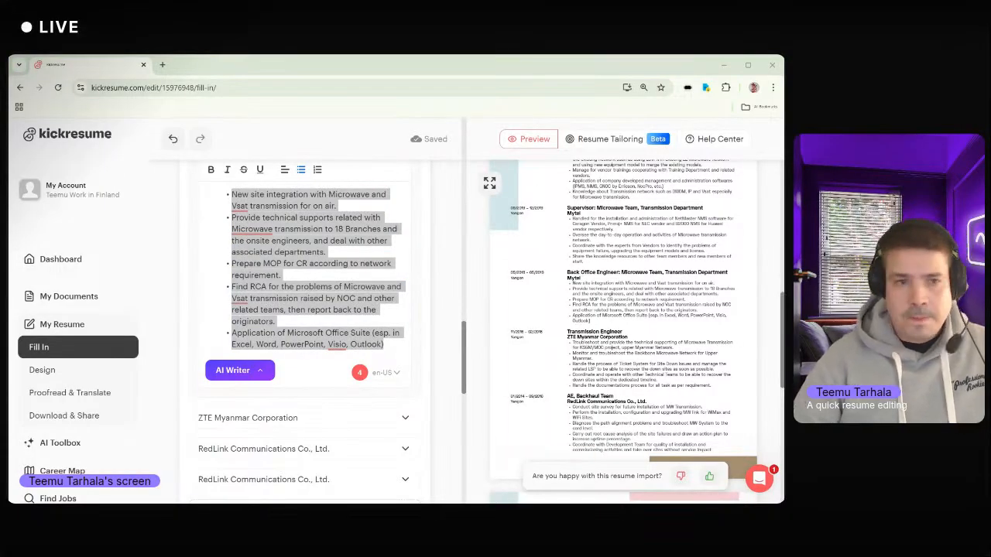
# - Open the Supervisor: Microwave Team entry at Mytel and copy its full bulleted description for rewriting in another window
pyautogui.scroll(5, 248, 312)
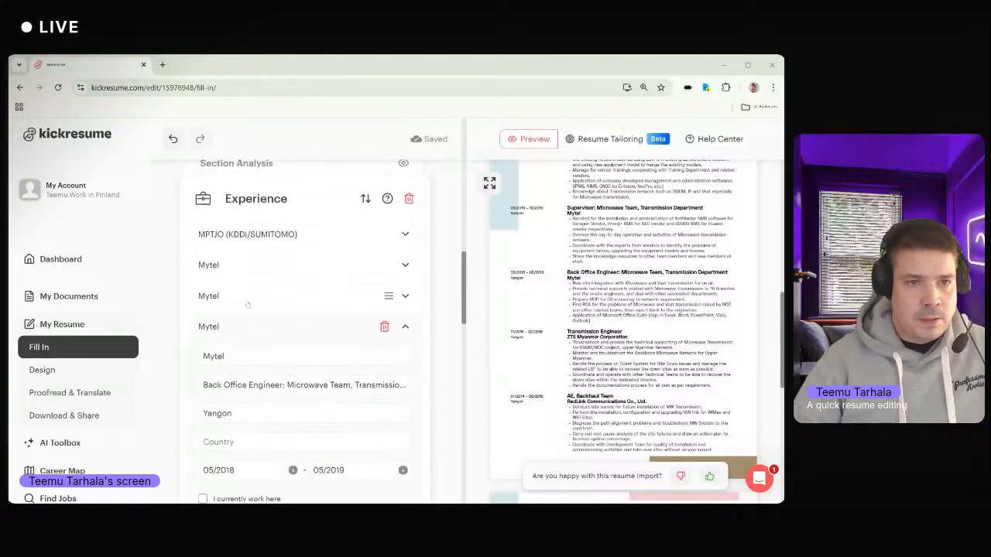
pyautogui.click(248, 305)
pyautogui.scroll(-4, 247, 305)
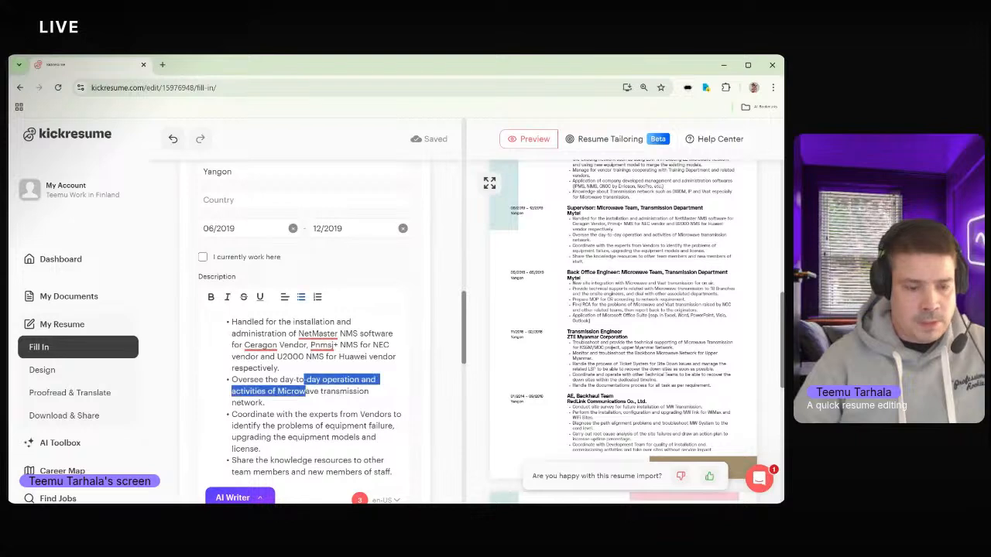
pyautogui.hotkey('ctrl', 'a')
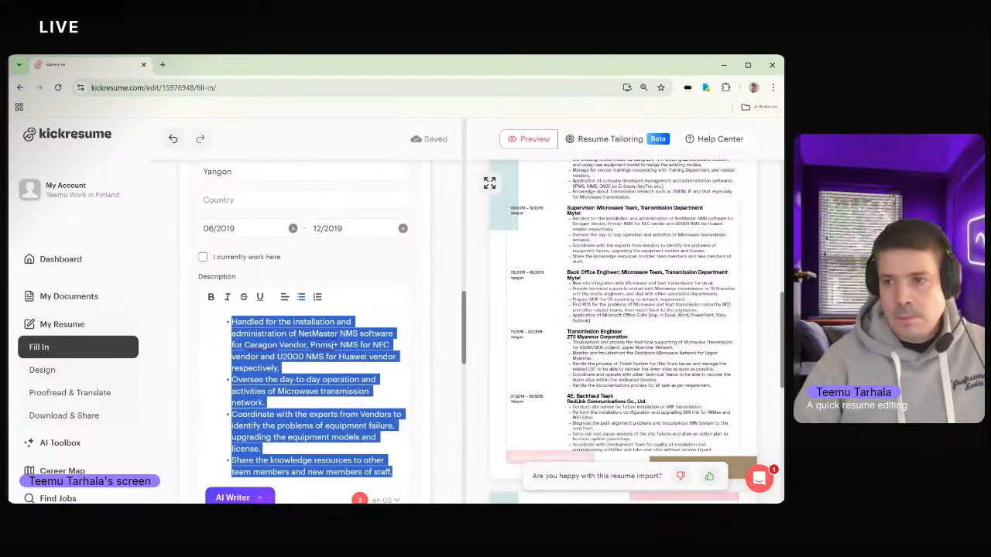
pyautogui.hotkey('alt', 'Tab')
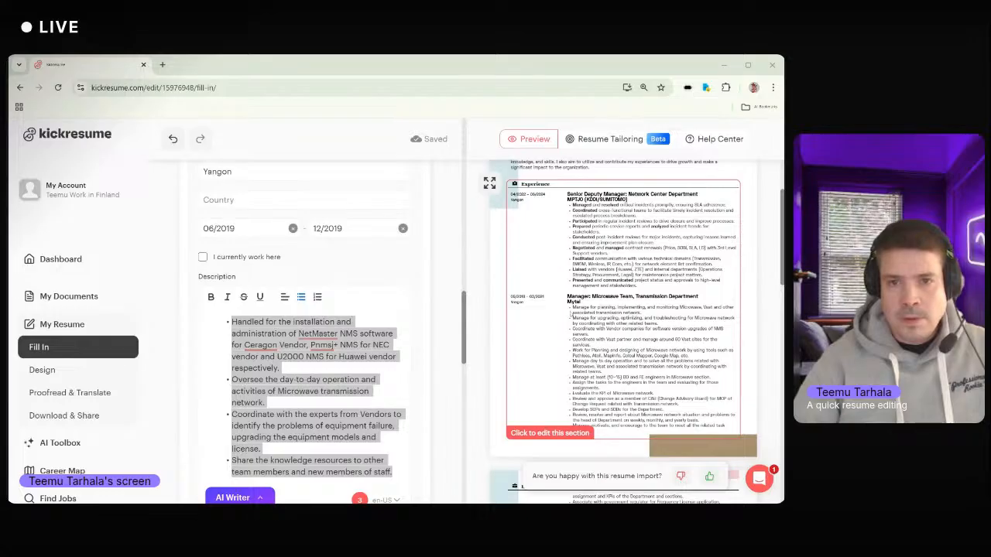
# - Open the Manager: Microwave Team entry at Mytel and copy its whole description for rewriting in another window
pyautogui.scroll(1, 306, 348)
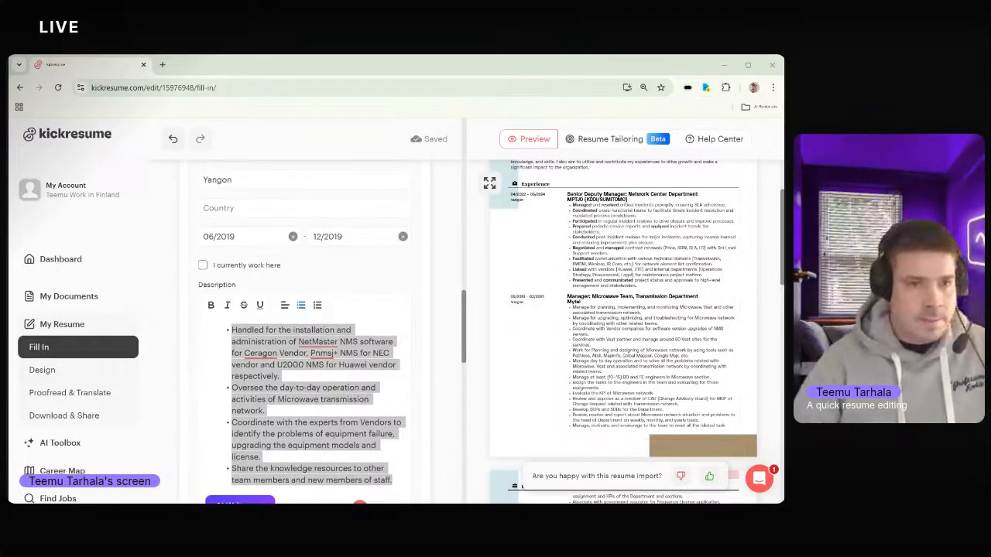
pyautogui.scroll(6, 239, 350)
pyautogui.click(241, 321)
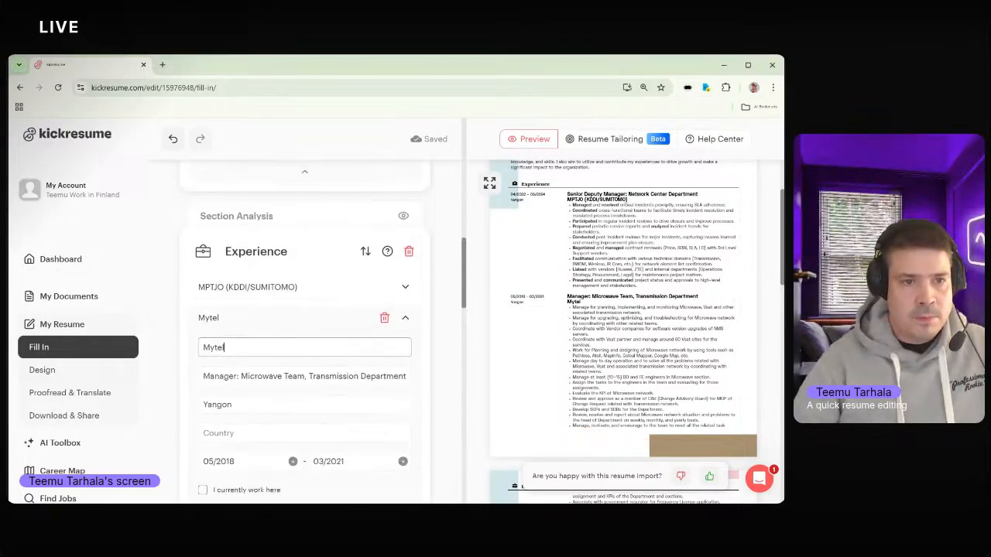
pyautogui.scroll(-4, 338, 391)
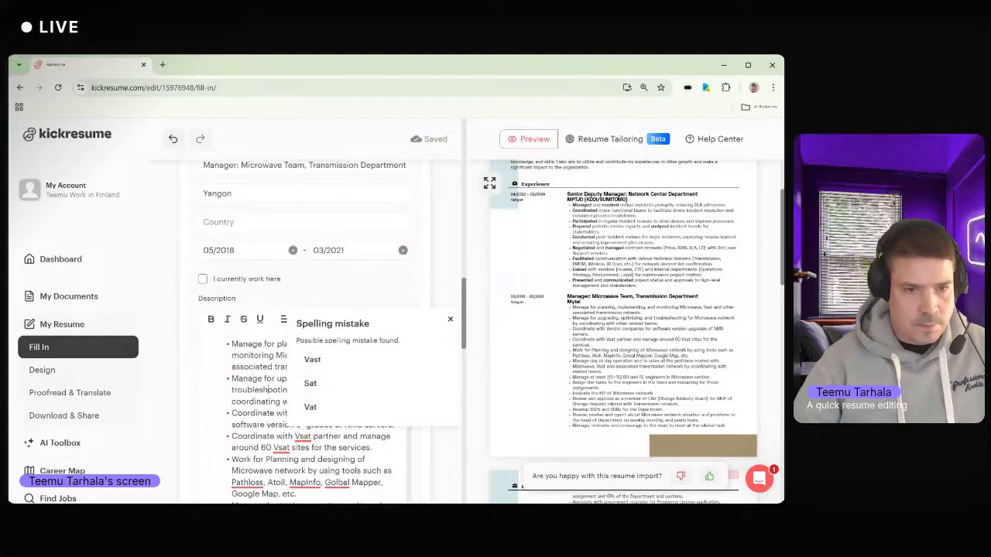
pyautogui.hotkey('ctrl', 'a')
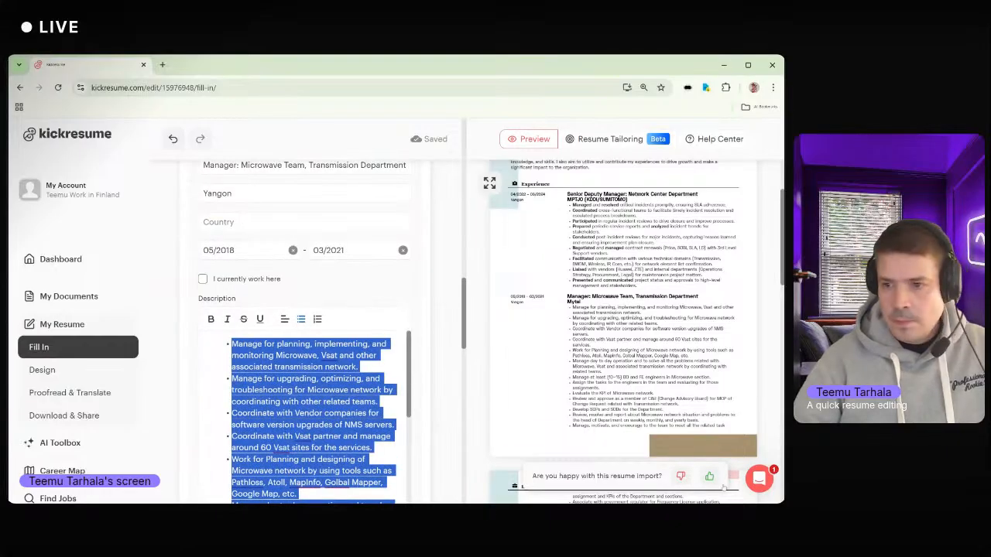
pyautogui.hotkey('alt', 'Tab')
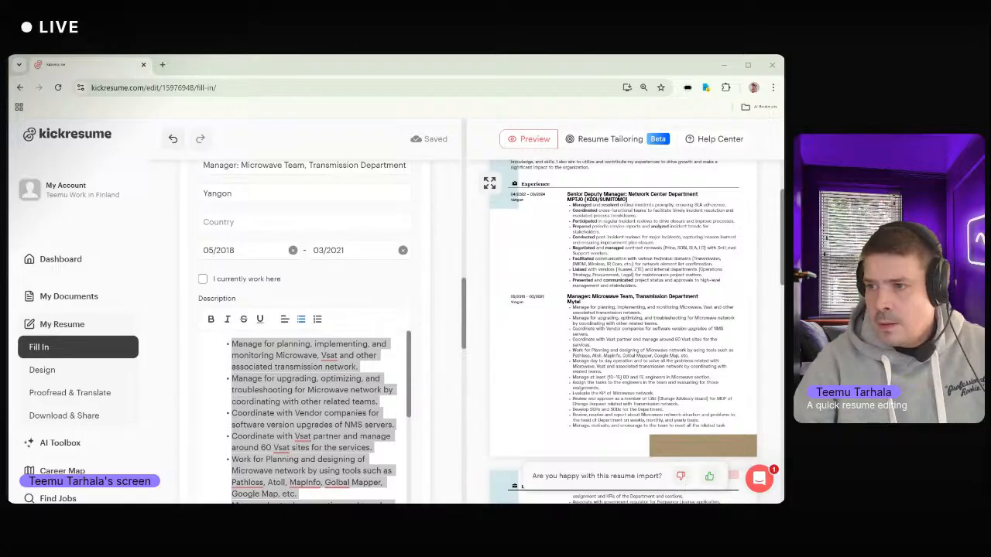
# - Replace the Mytel manager description with a combined rewrite grouped under headings such as Incident Management & Resolution and Vendor & Stakeholder Management
pyautogui.scroll(2, 623, 325)
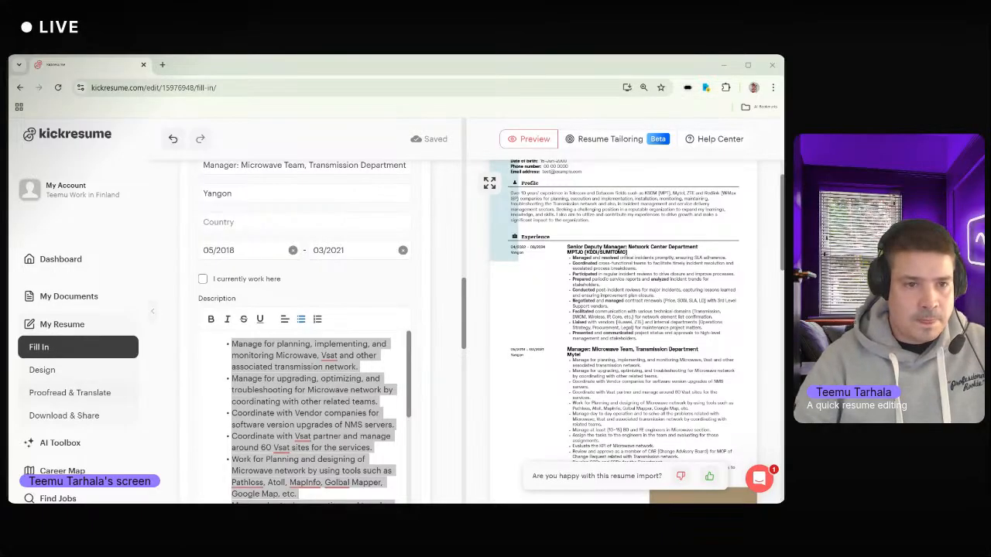
pyautogui.hotkey('alt', 'Tab')
pyautogui.scroll(-2, 320, 417)
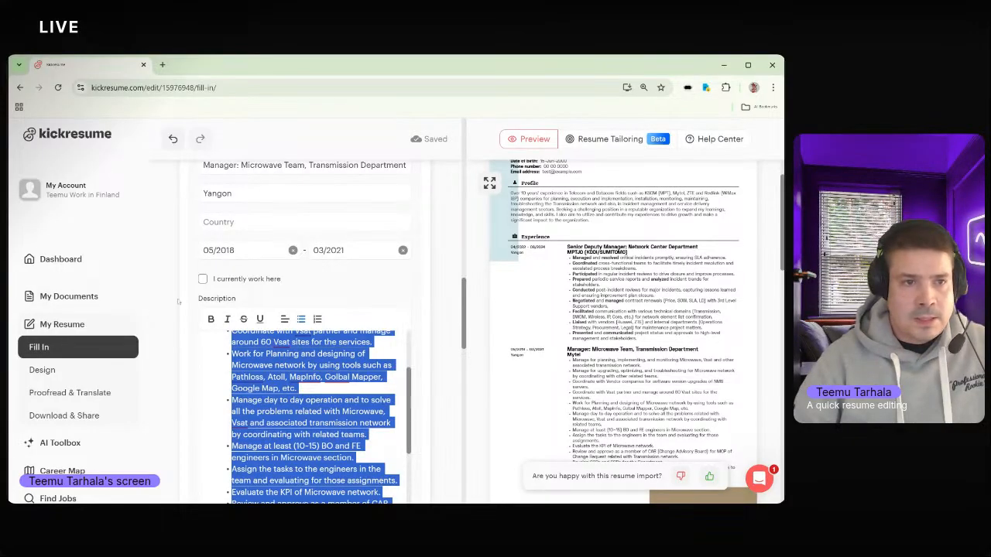
pyautogui.scroll(1, 304, 305)
pyautogui.scroll(4, 304, 305)
pyautogui.scroll(-8, 304, 305)
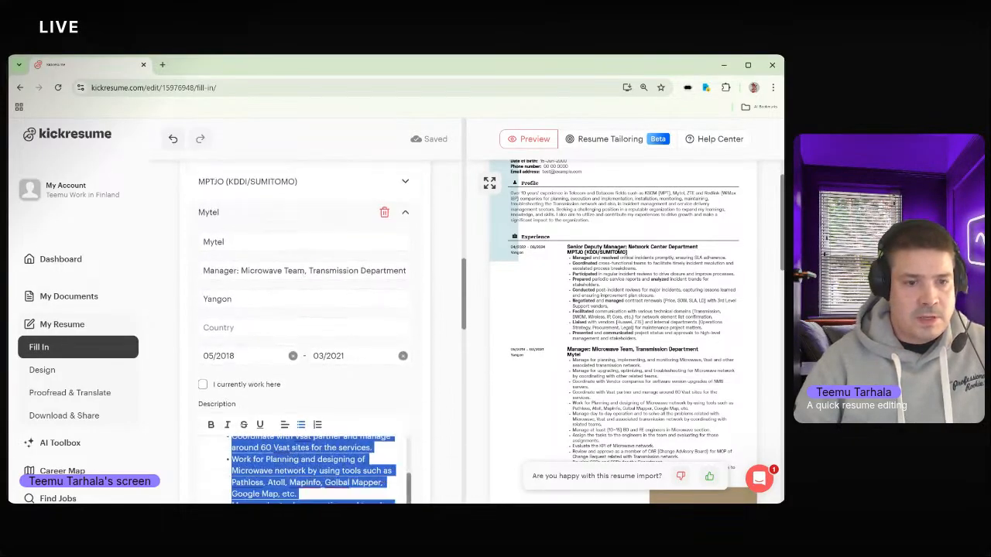
pyautogui.hotkey('ctrl', 'v')
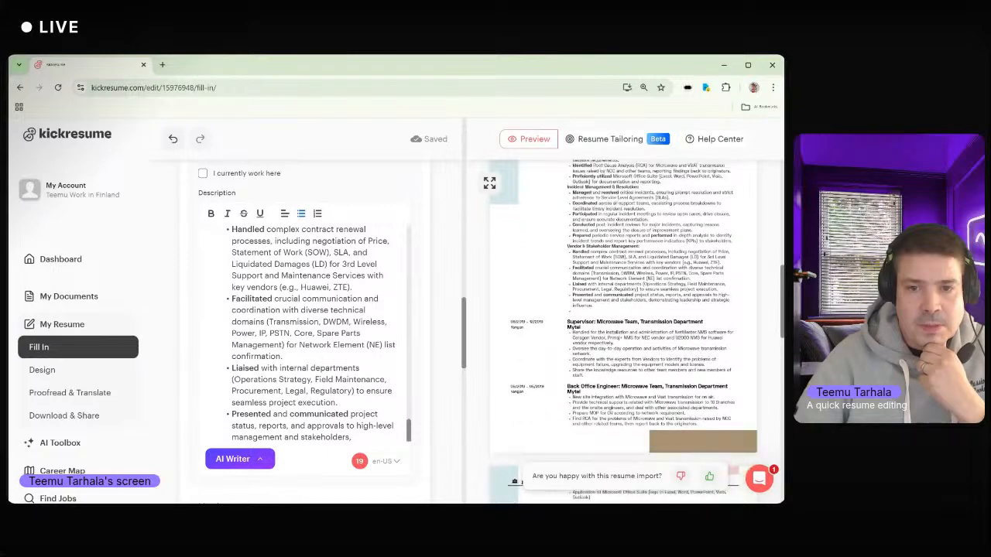
# - Clear the Mytel manager description and paste a revised rewrite covering network management, NMS administration, site integration, incident resolution and vendor management
pyautogui.scroll(-2, 636, 331)
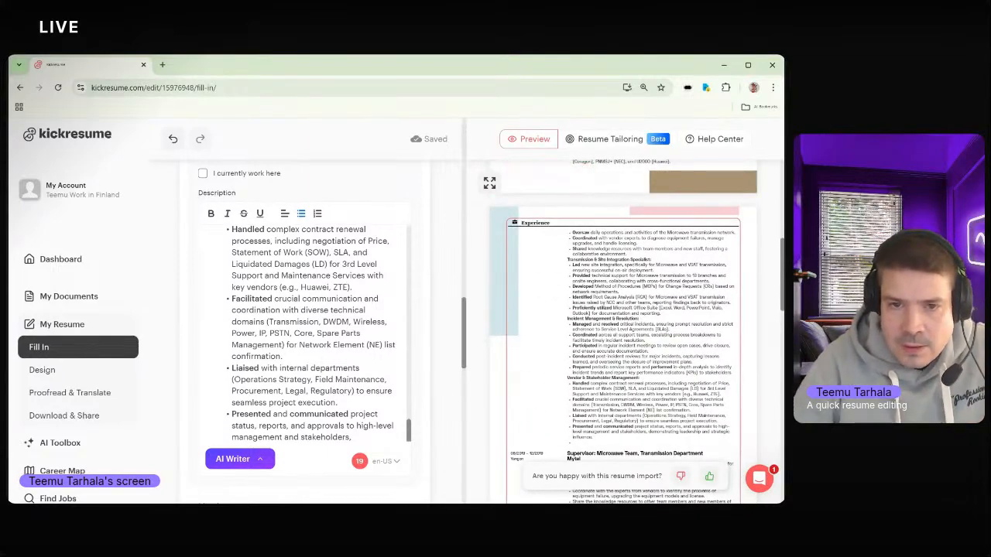
pyautogui.scroll(1, 623, 333)
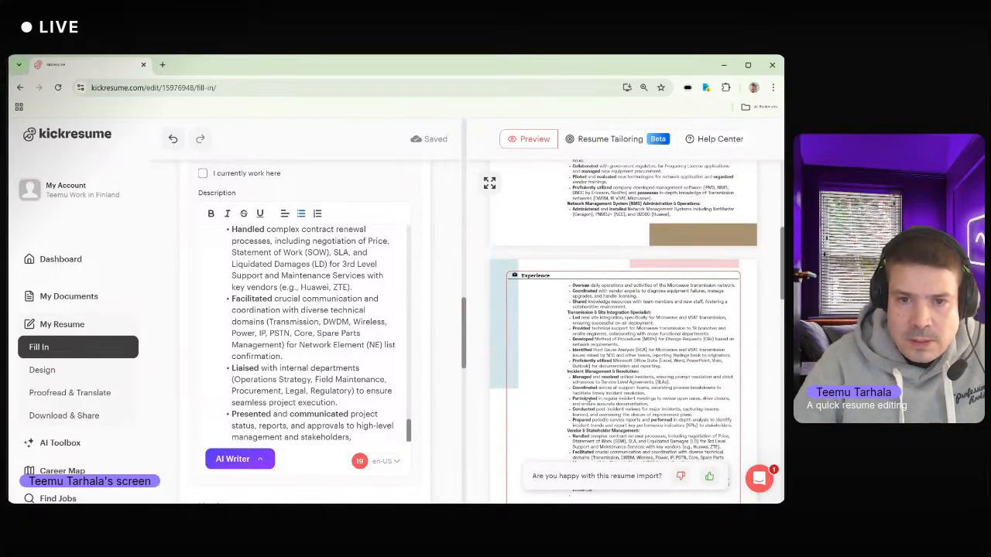
pyautogui.scroll(1, 568, 344)
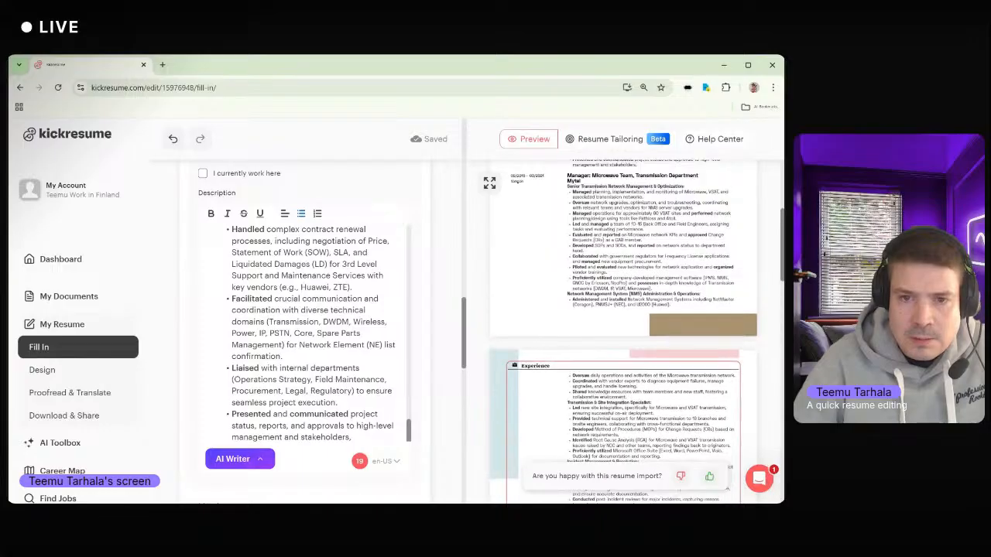
pyautogui.scroll(1, 568, 343)
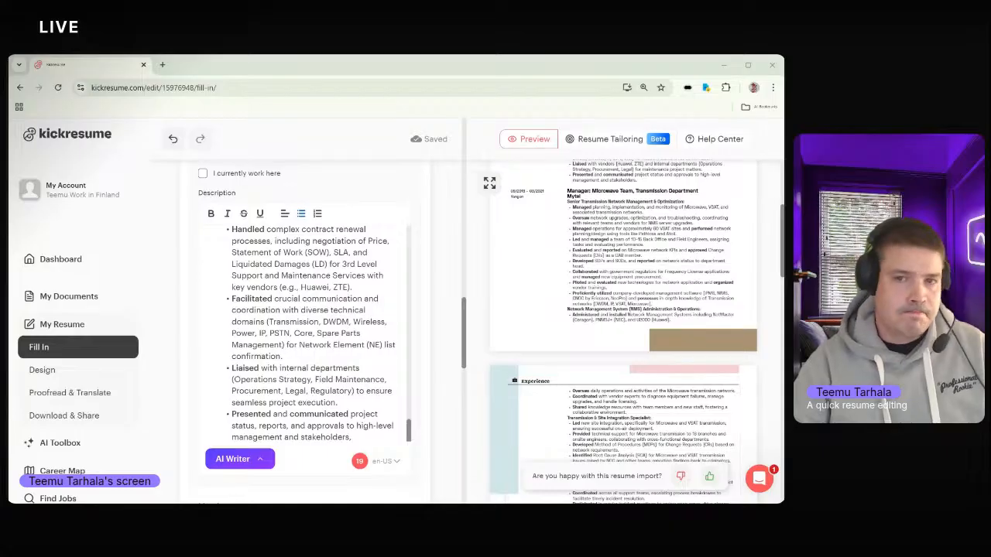
pyautogui.click(325, 345)
pyautogui.hotkey('ctrl', 'a')
pyautogui.press('BackSpace')
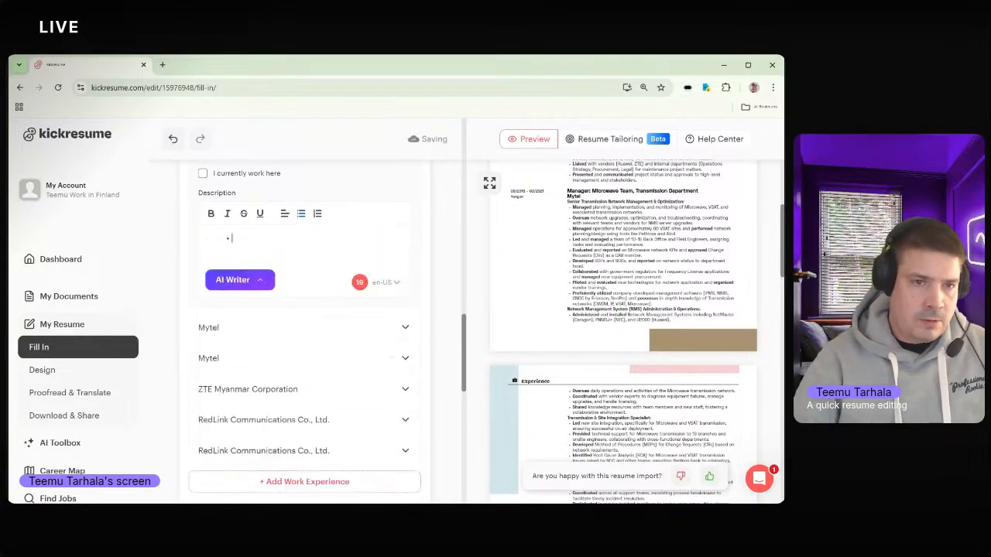
pyautogui.hotkey('ctrl', 'v')
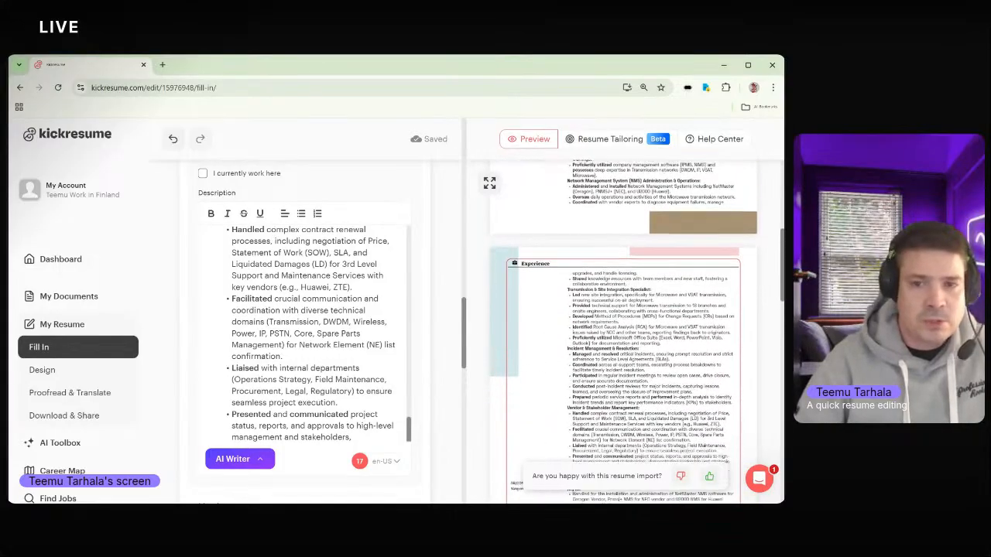
# - Delete the separate Supervisor and Back Office Engineer entries at Mytel, keeping only the merged manager role
pyautogui.scroll(3, 309, 333)
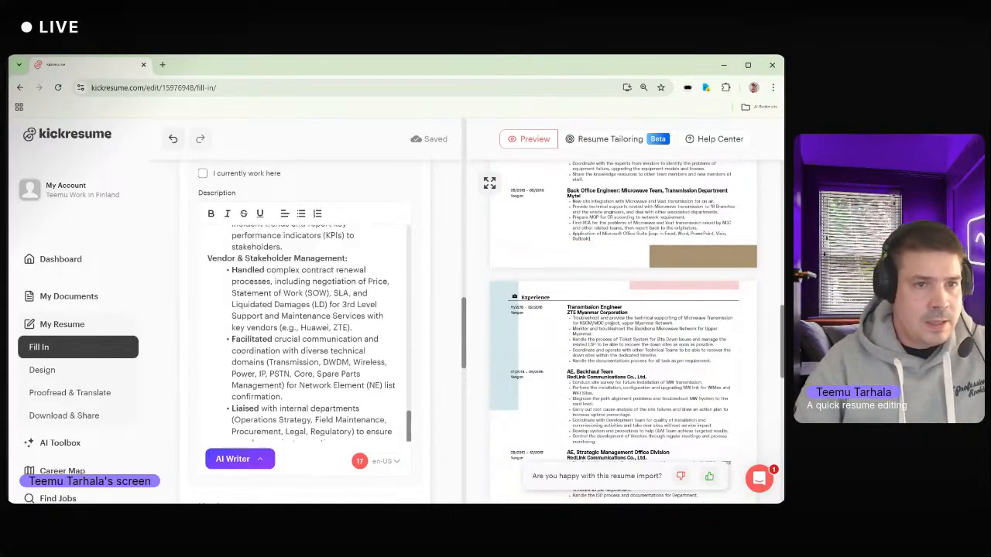
pyautogui.scroll(1, 257, 213)
pyautogui.scroll(-5, 429, 248)
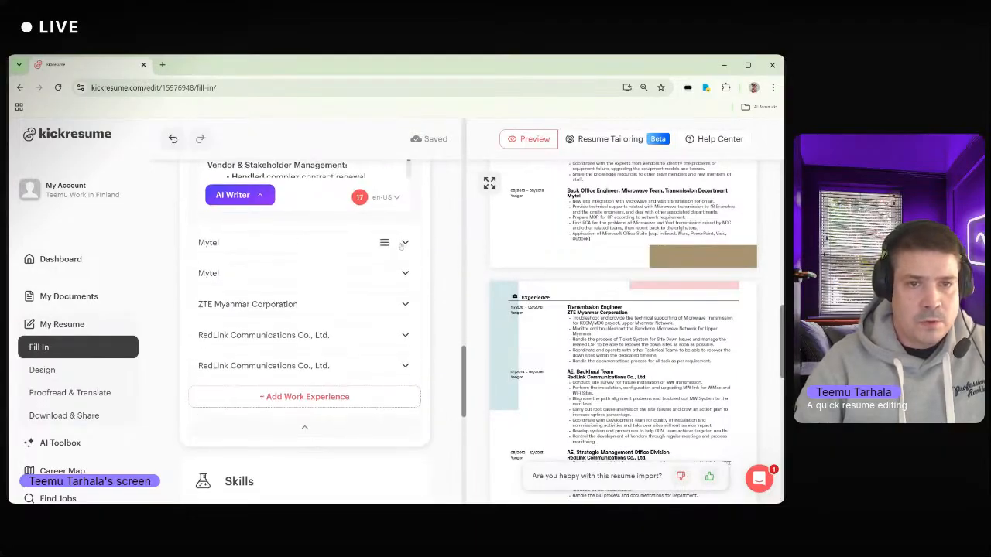
pyautogui.scroll(3, 385, 242)
pyautogui.scroll(2, 390, 289)
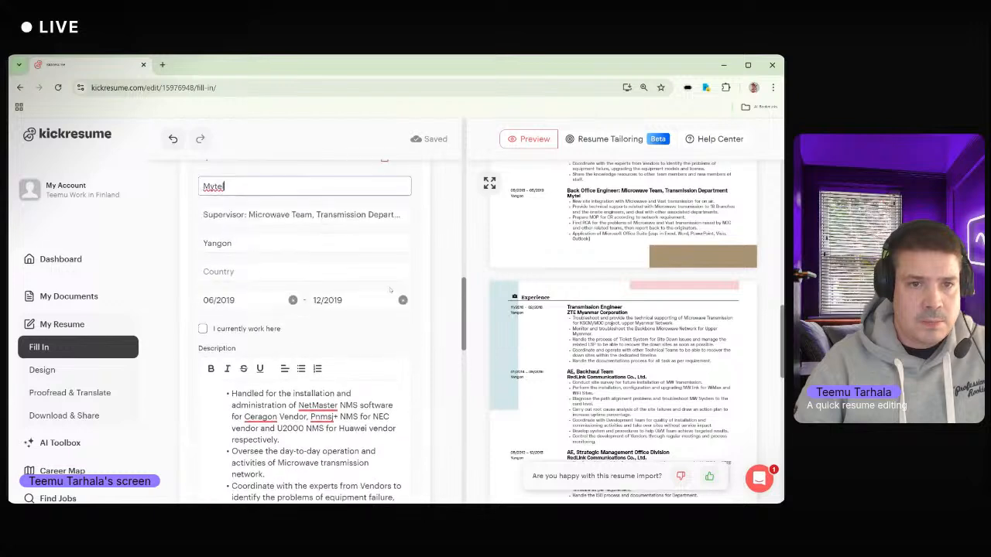
pyautogui.scroll(1, 305, 333)
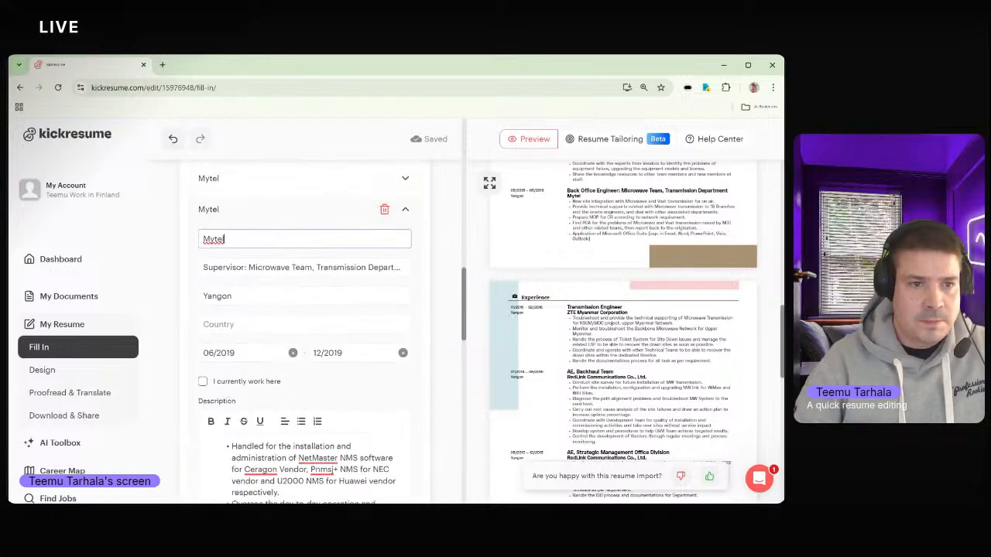
pyautogui.scroll(1, 404, 263)
pyautogui.click(405, 262)
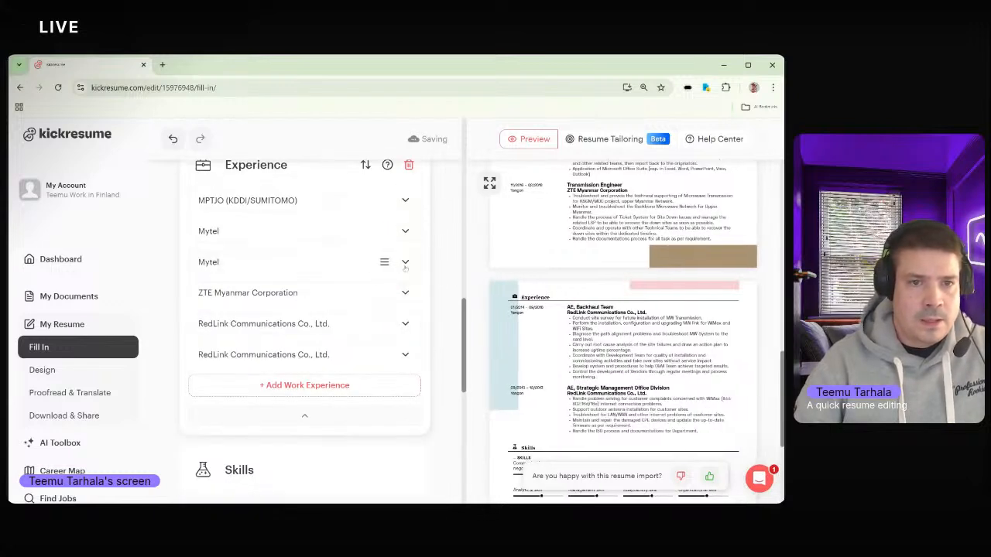
pyautogui.click(405, 261)
pyautogui.click(385, 262)
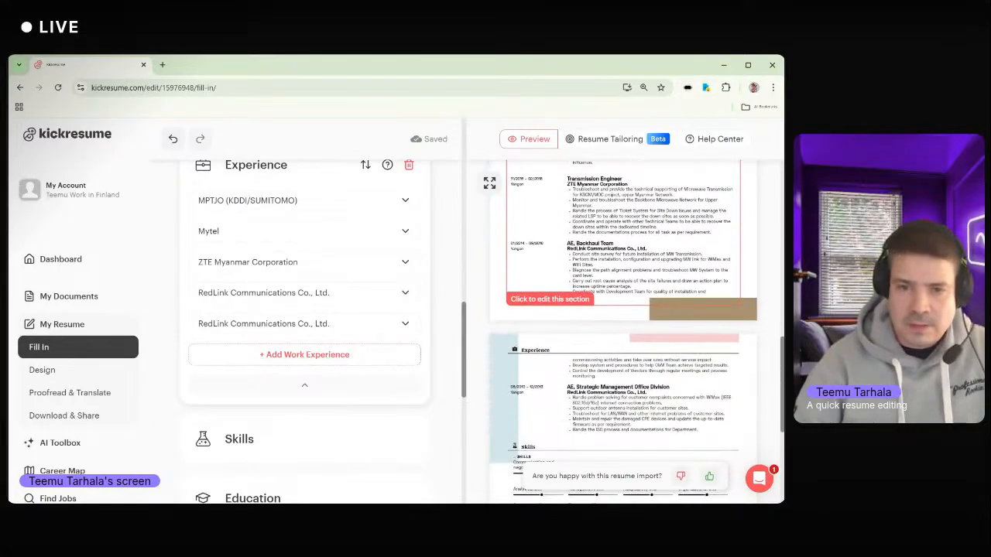
# - Review the remaining older roles in the preview and open the AE, Backhaul Team entry at RedLink Communications to examine its details
pyautogui.scroll(-1, 623, 300)
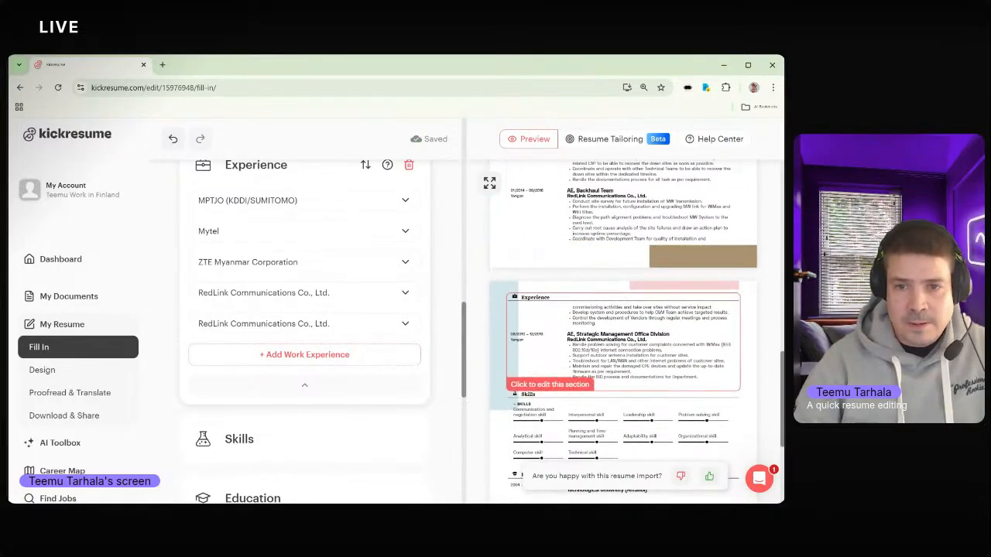
pyautogui.scroll(2, 623, 333)
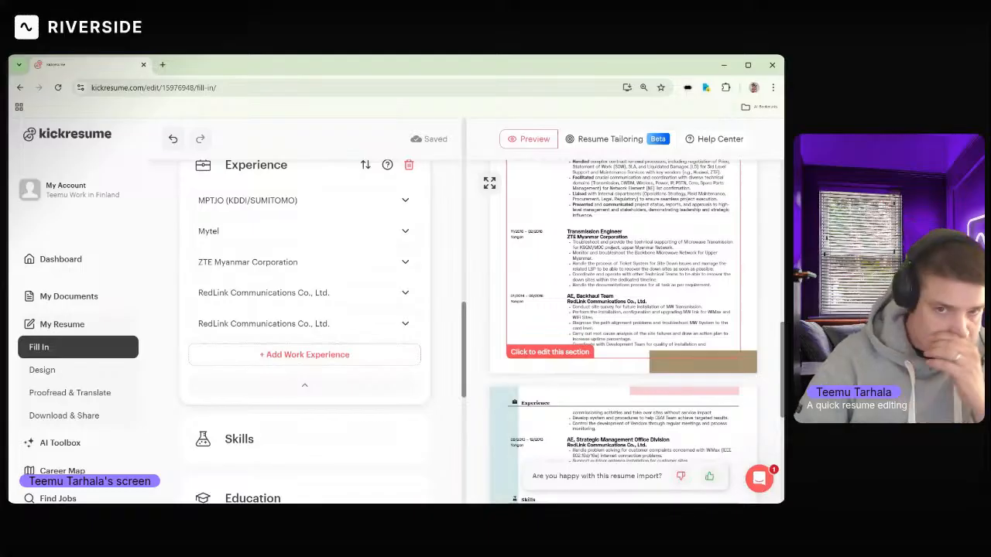
pyautogui.click(290, 293)
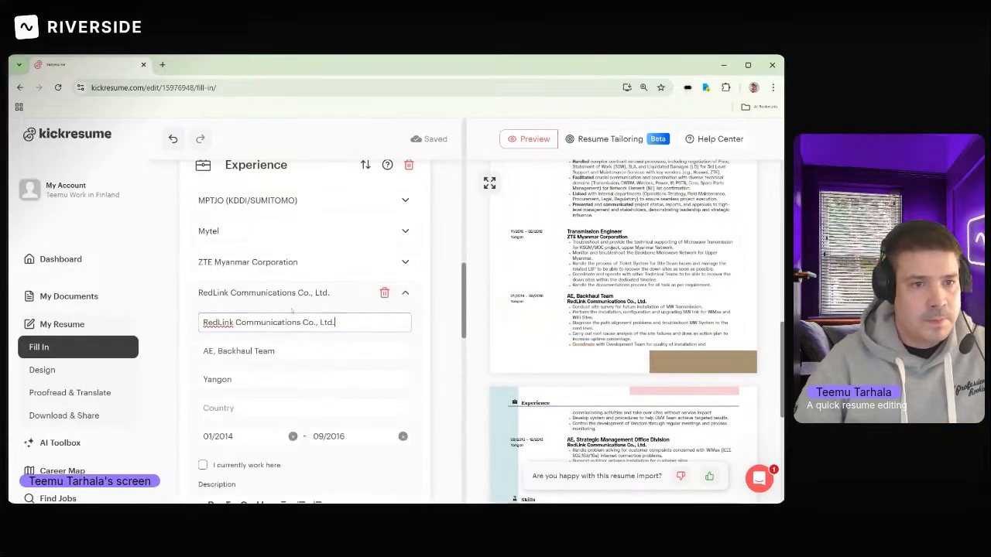
pyautogui.scroll(-1, 304, 309)
pyautogui.scroll(-1, 334, 271)
pyautogui.scroll(1, 232, 255)
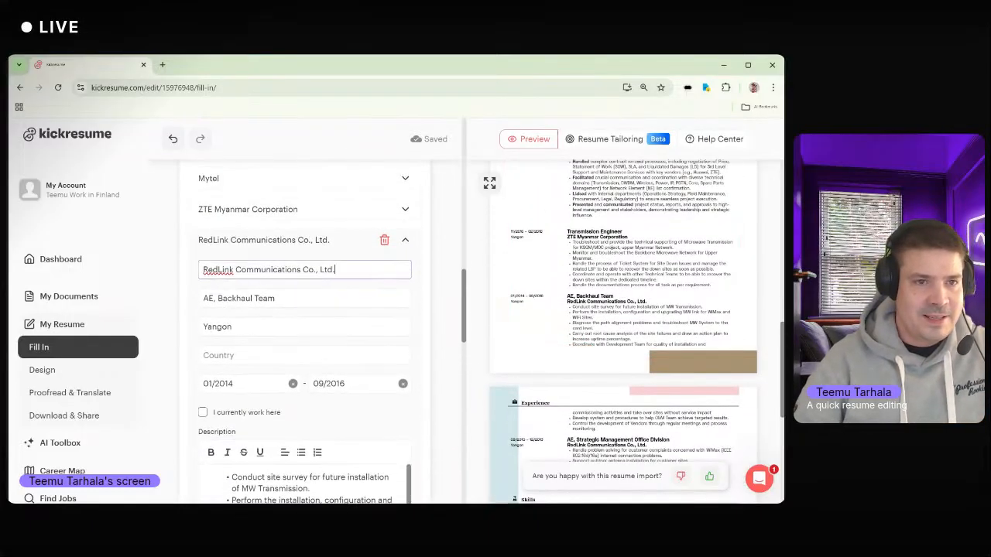
pyautogui.scroll(-9, 299, 247)
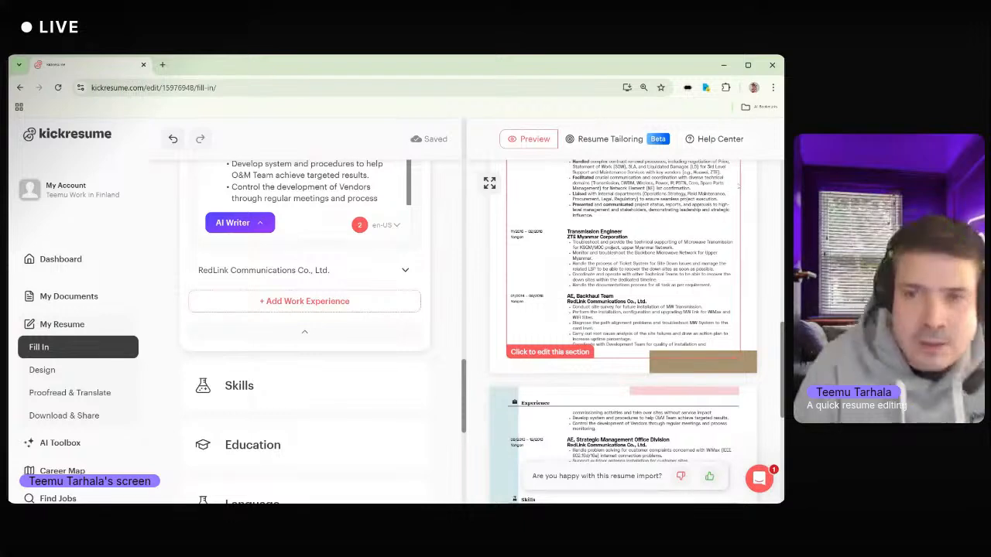
# - Examine both RedLink Communications roles in the preview and the details and description of the AE, Backhaul Team entry
pyautogui.scroll(-1, 658, 254)
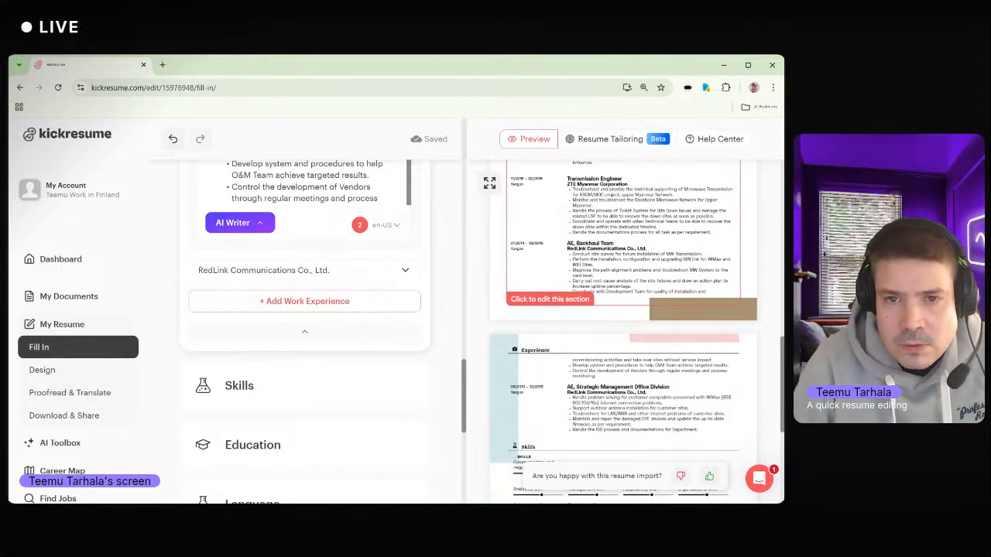
pyautogui.scroll(-1, 623, 340)
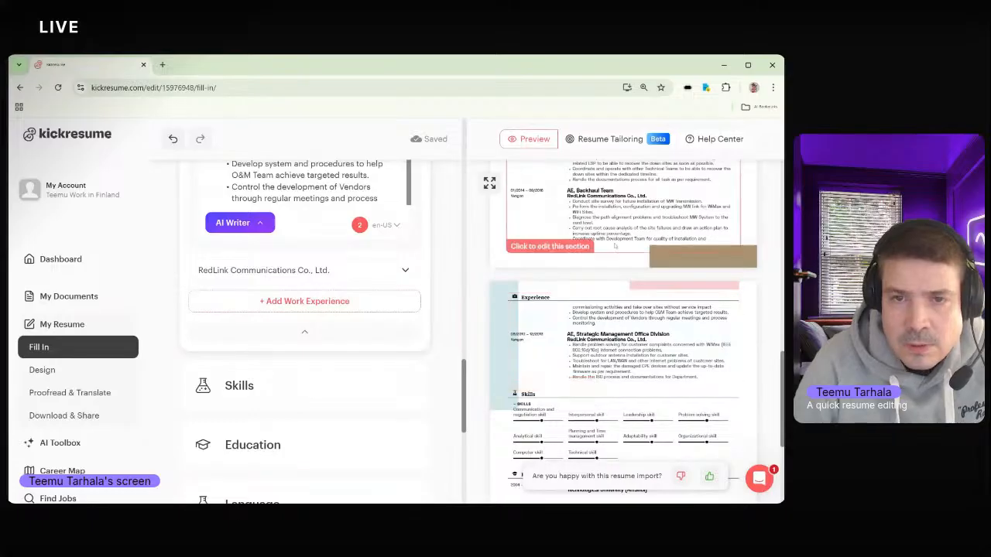
pyautogui.scroll(2, 306, 332)
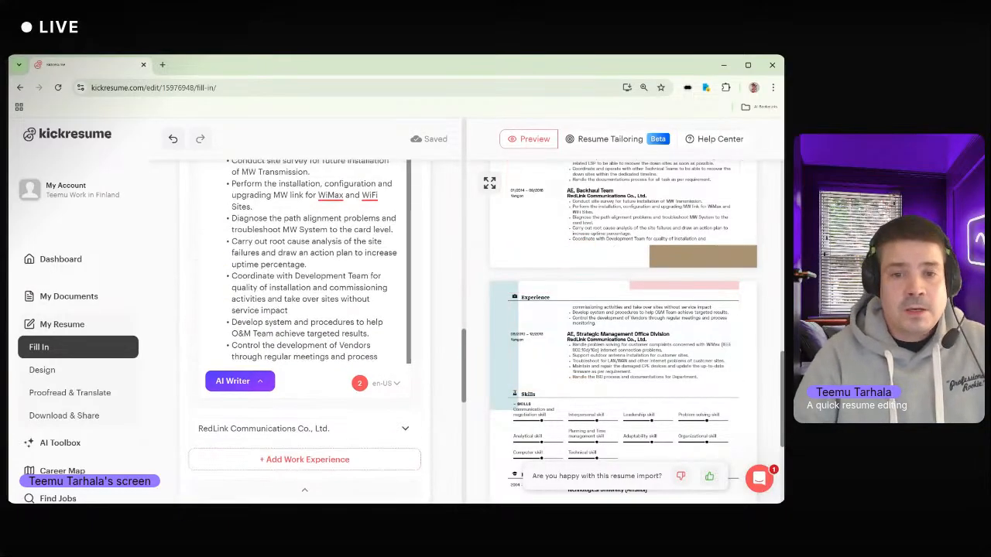
pyautogui.scroll(3, 305, 332)
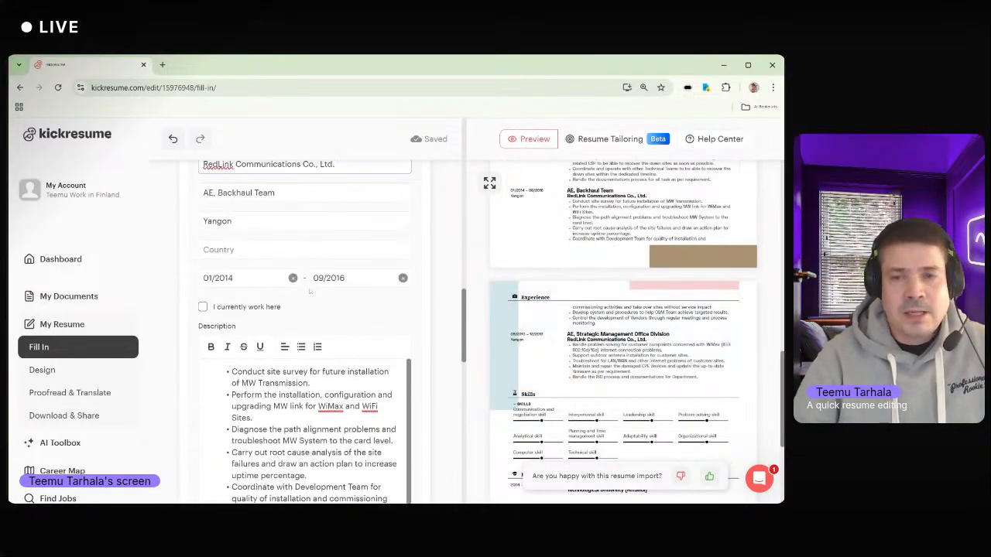
pyautogui.scroll(2, 307, 294)
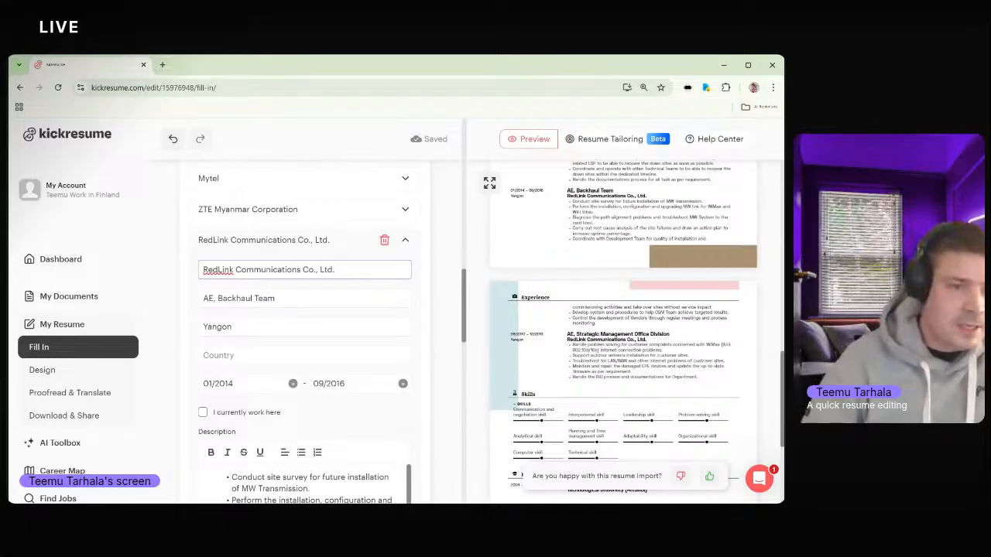
pyautogui.scroll(-2, 280, 286)
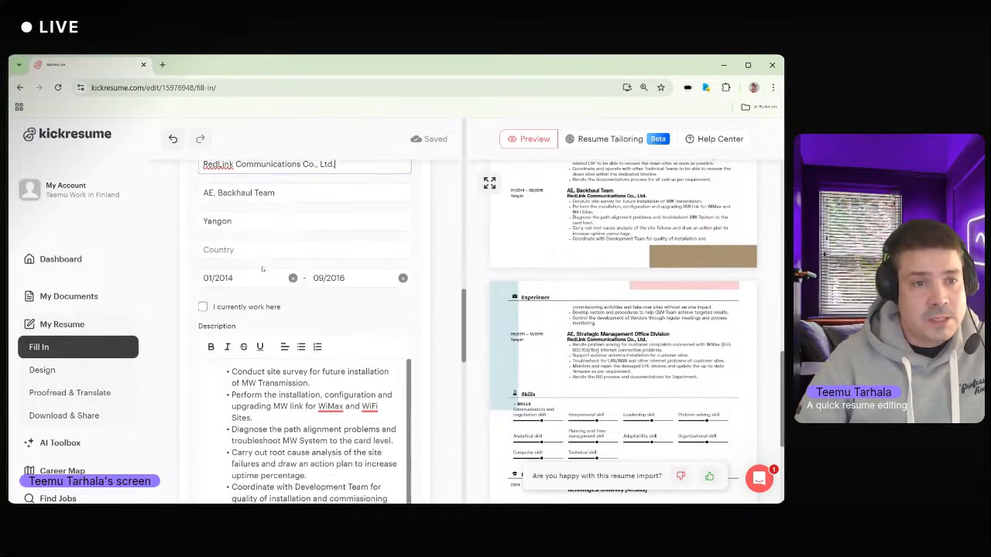
pyautogui.scroll(-6, 253, 335)
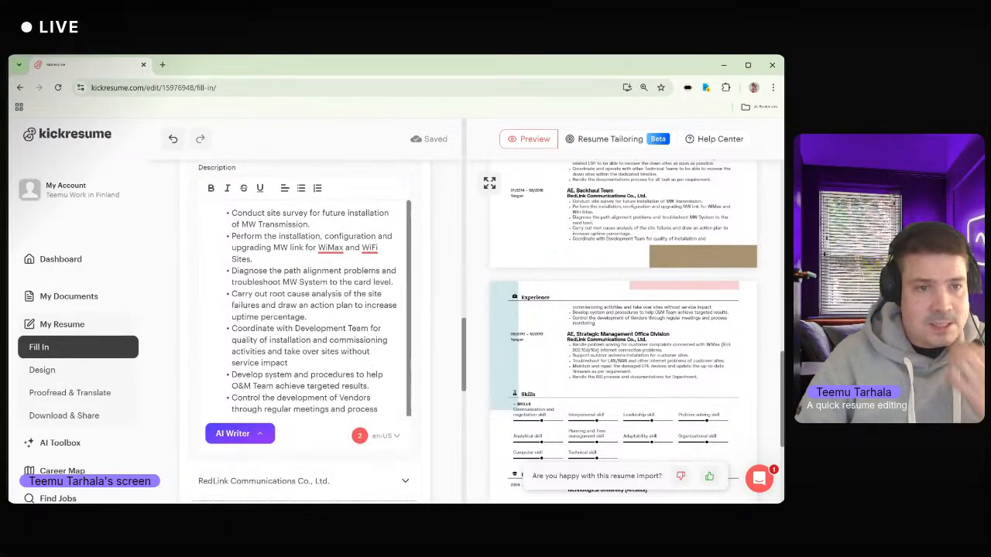
# - Copy the start date 08/2010 from the AE, Strategic Management Office Division entry into the AE, Backhaul Team entry at RedLink Communications
pyautogui.click(254, 325)
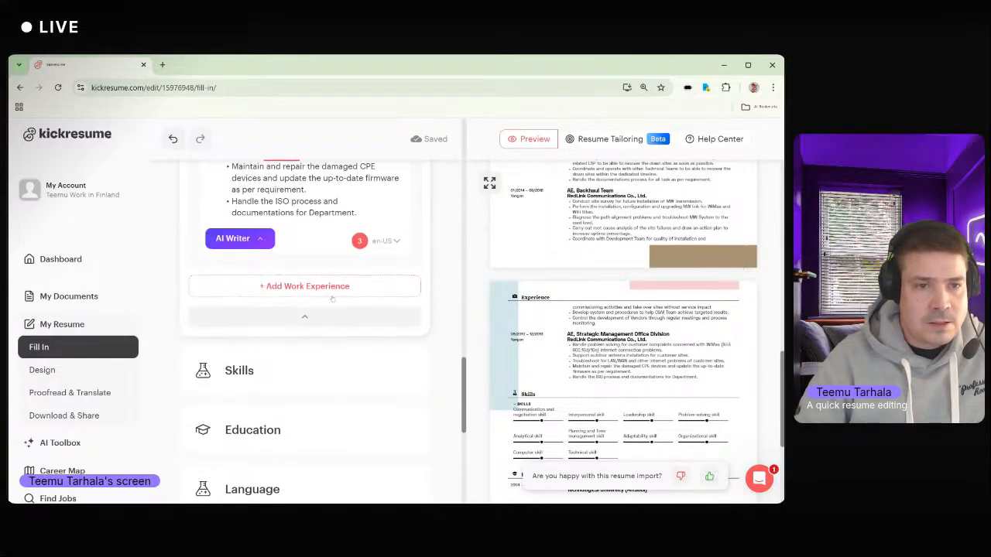
pyautogui.scroll(5, 294, 301)
pyautogui.click(219, 256)
pyautogui.hotkey('ctrl', 'c')
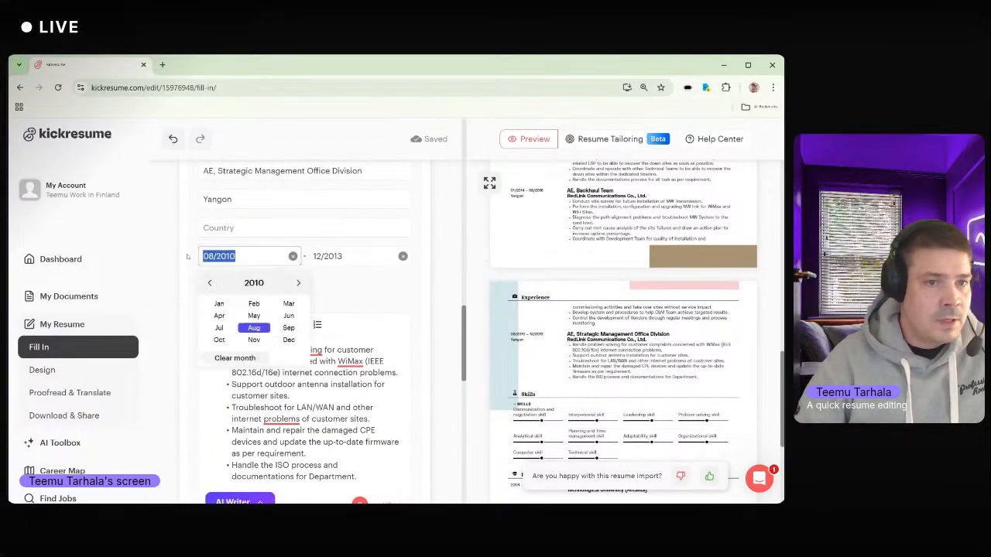
pyautogui.scroll(2, 333, 292)
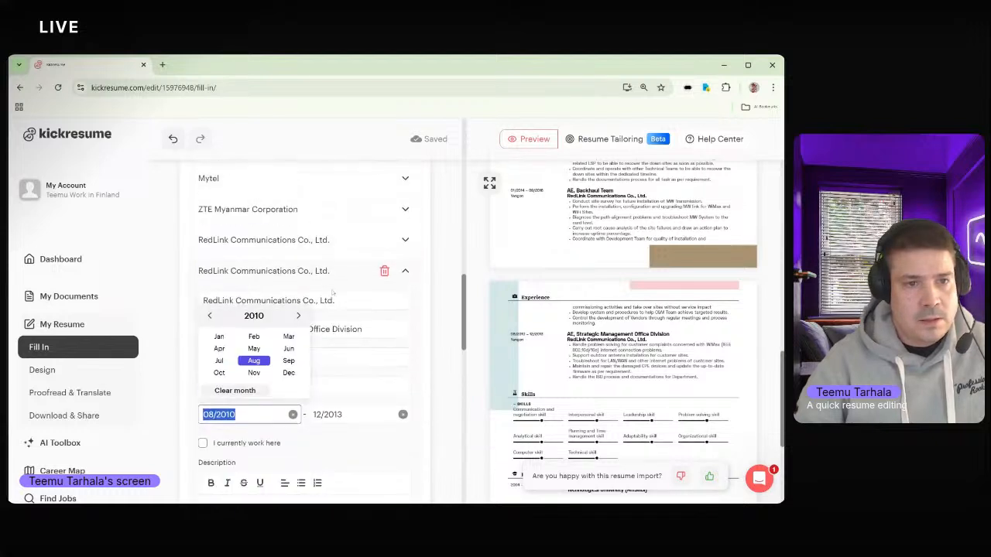
pyautogui.click(441, 250)
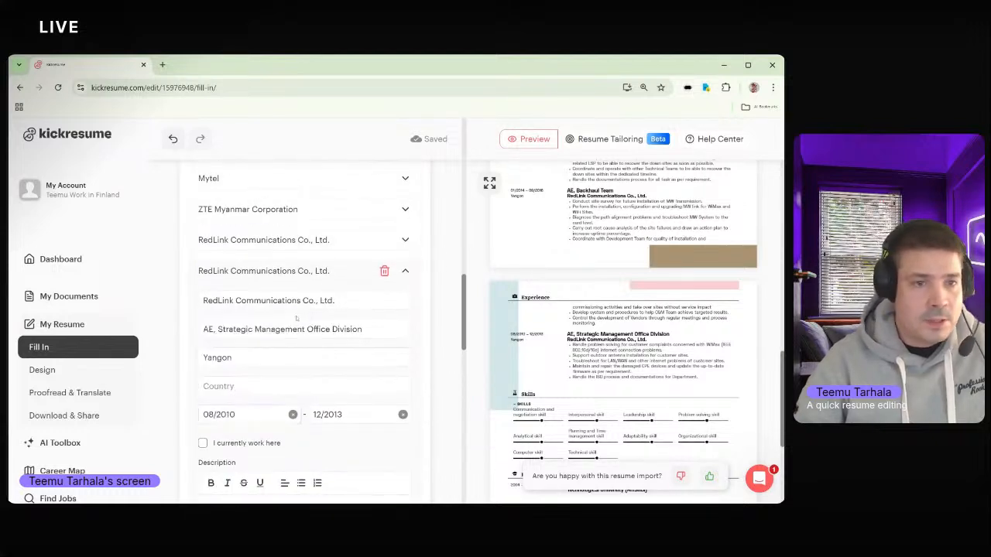
pyautogui.click(271, 240)
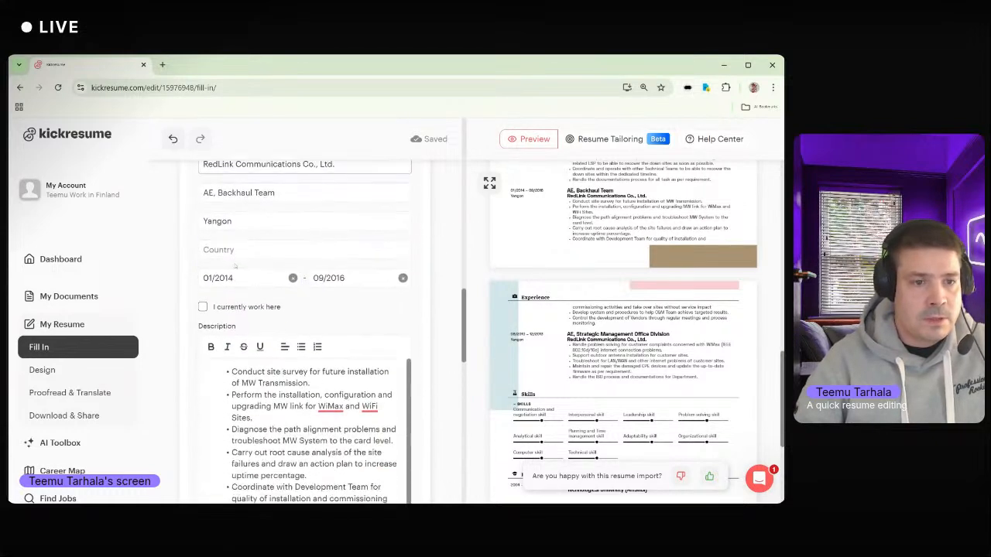
pyautogui.click(224, 278)
pyautogui.hotkey('ctrl', 'v')
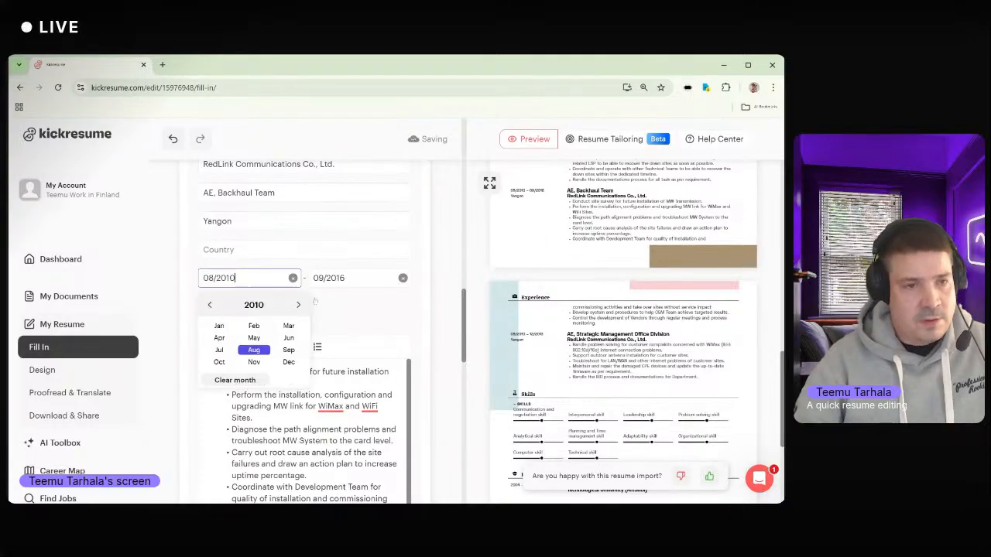
pyautogui.click(435, 271)
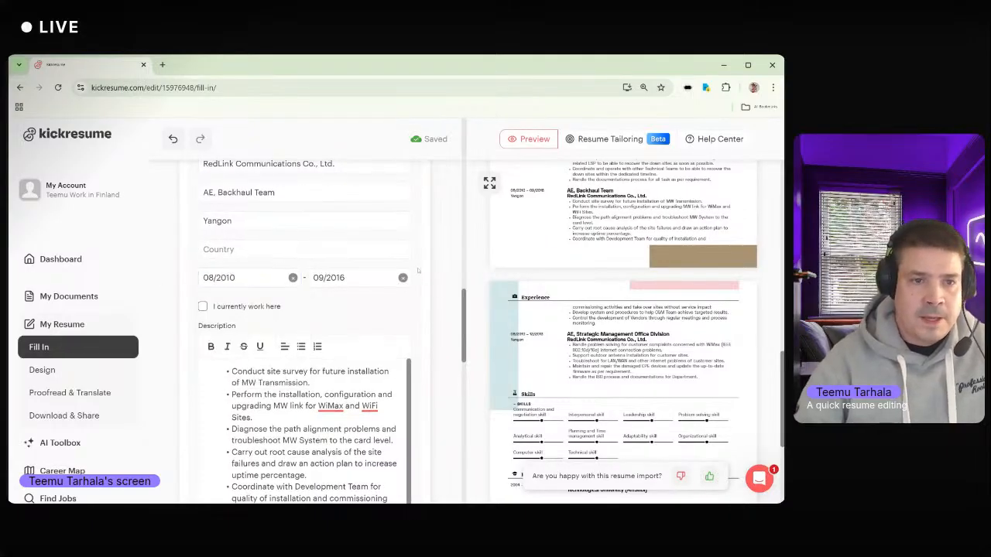
# - Replace the AE, Backhaul Team description with the copied rewrite grouped under Transmission Network Operations, Incident Management & Resolution and Vendor & Stakeholder Management
pyautogui.scroll(-2, 434, 272)
pyautogui.scroll(-1, 380, 276)
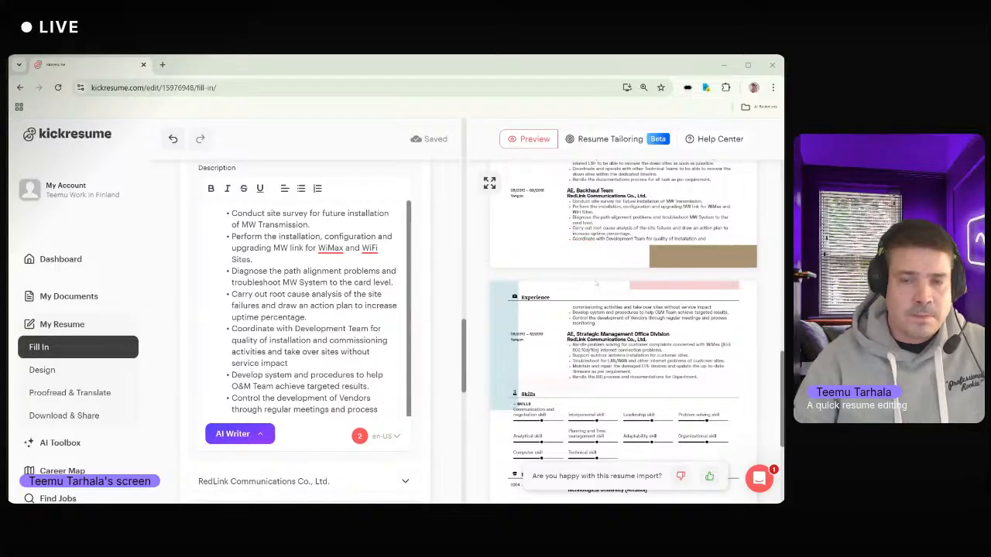
pyautogui.scroll(3, 542, 273)
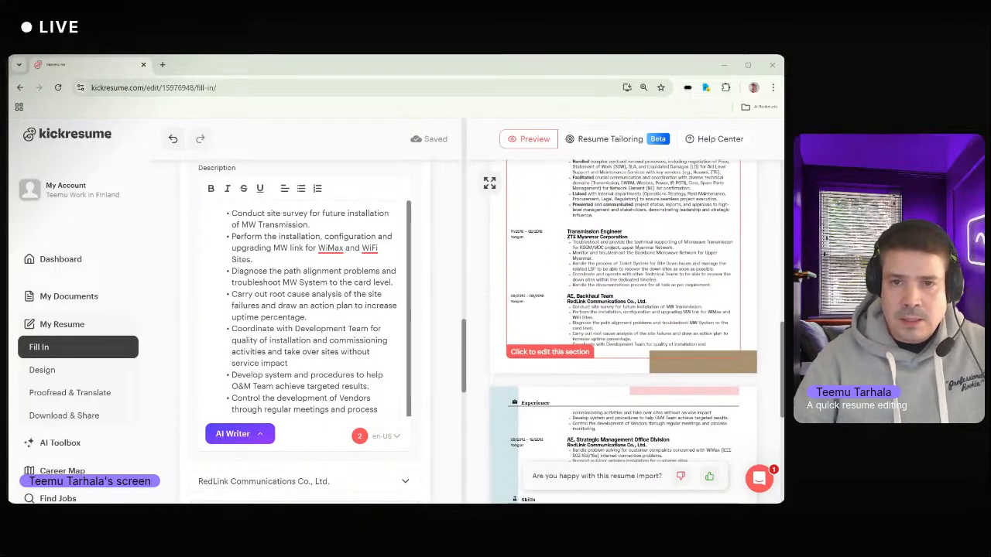
pyautogui.scroll(-1, 623, 329)
pyautogui.click(621, 268)
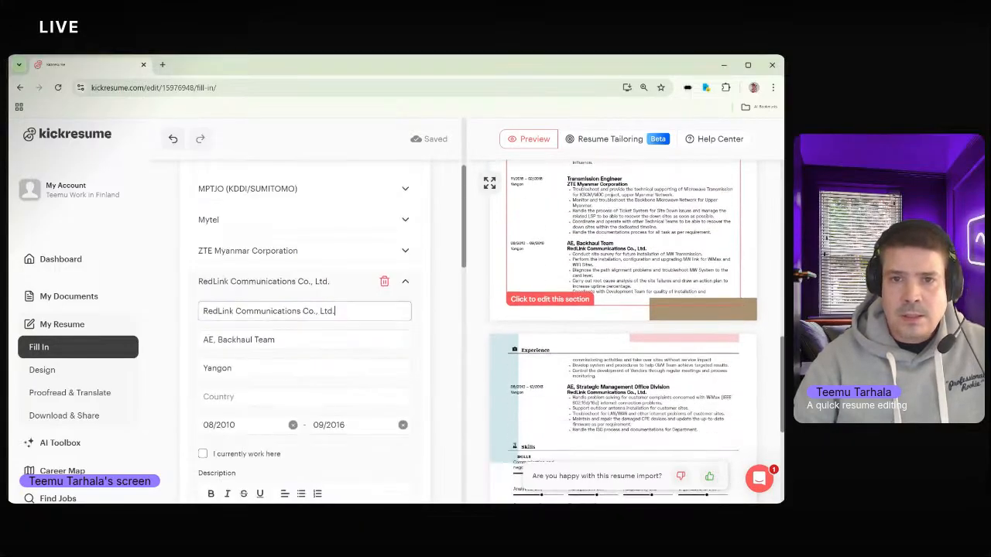
pyautogui.scroll(-5, 328, 306)
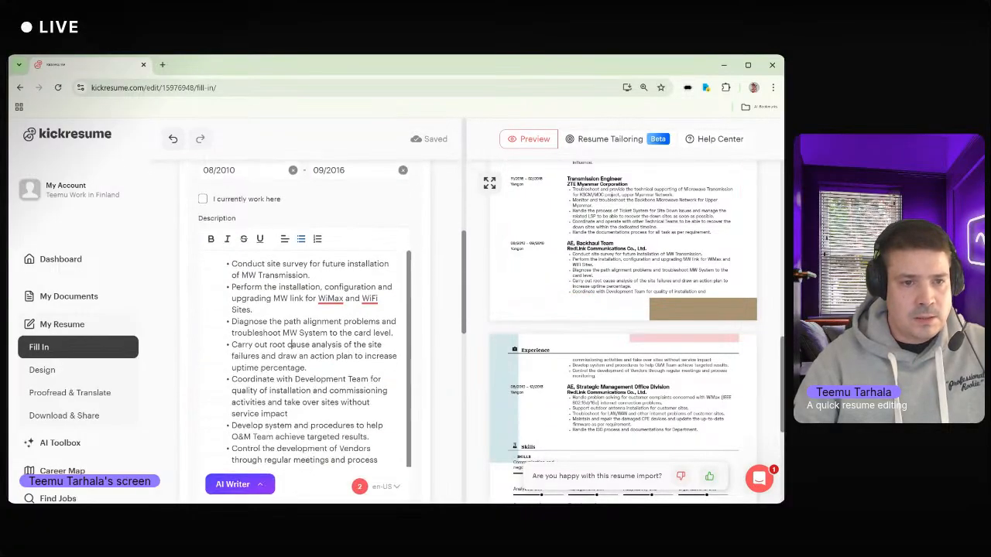
pyautogui.hotkey('ctrl', 'a')
pyautogui.press('BackSpace')
pyautogui.hotkey('ctrl', 'v')
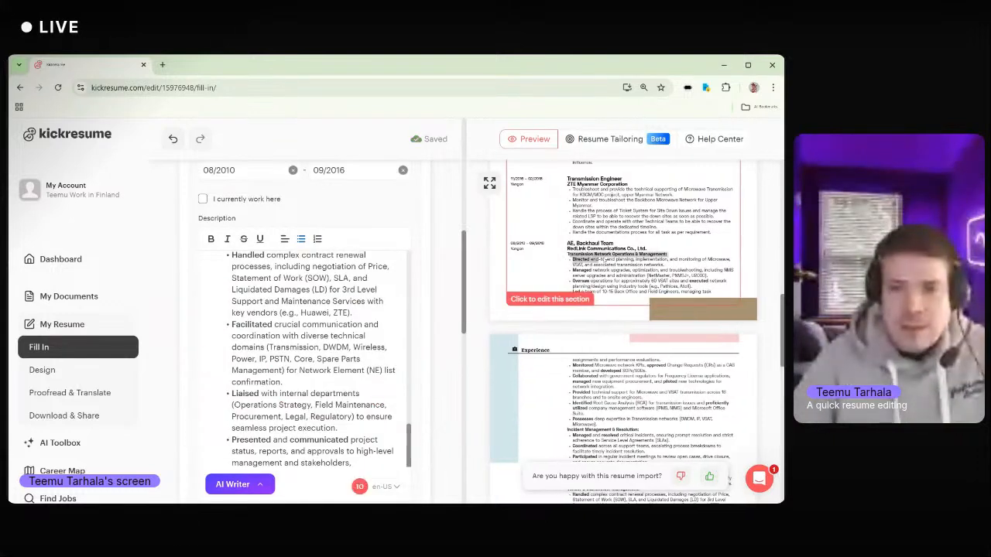
# - Check the pasted RedLink description in the preview, including the Incident Management & Resolution and Vendor & Stakeholder Management headings
pyautogui.click(652, 256)
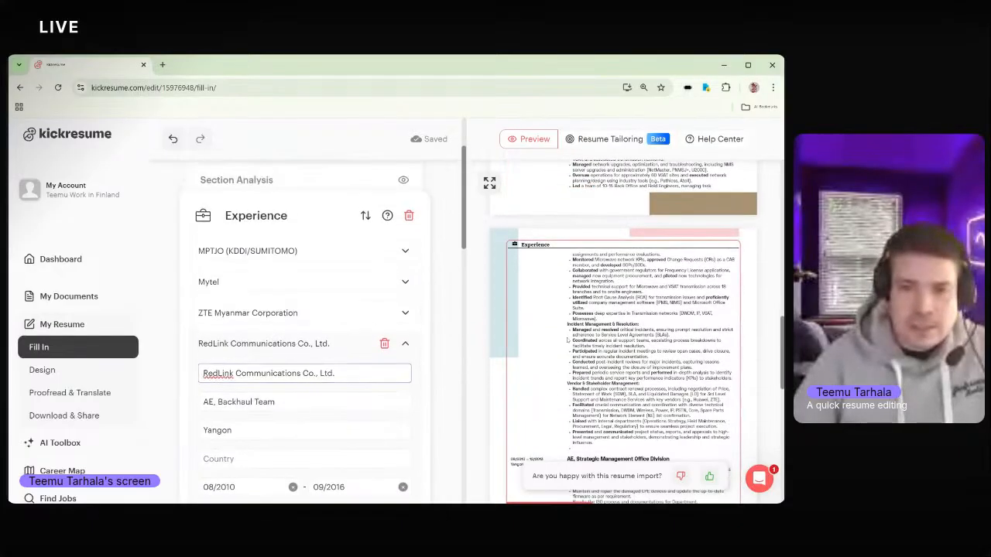
pyautogui.moveTo(570, 325); pyautogui.dragTo(633, 325)
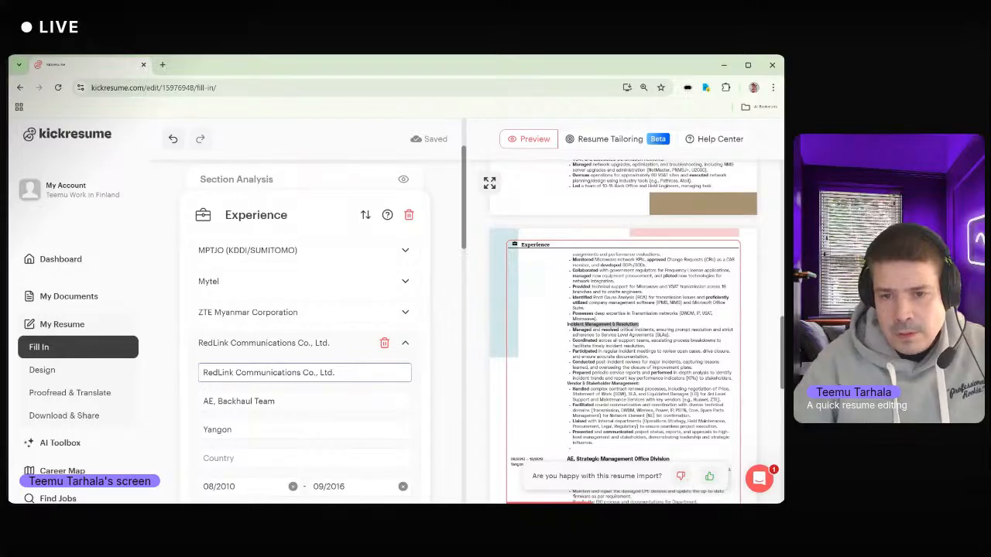
pyautogui.moveTo(568, 384); pyautogui.dragTo(645, 386)
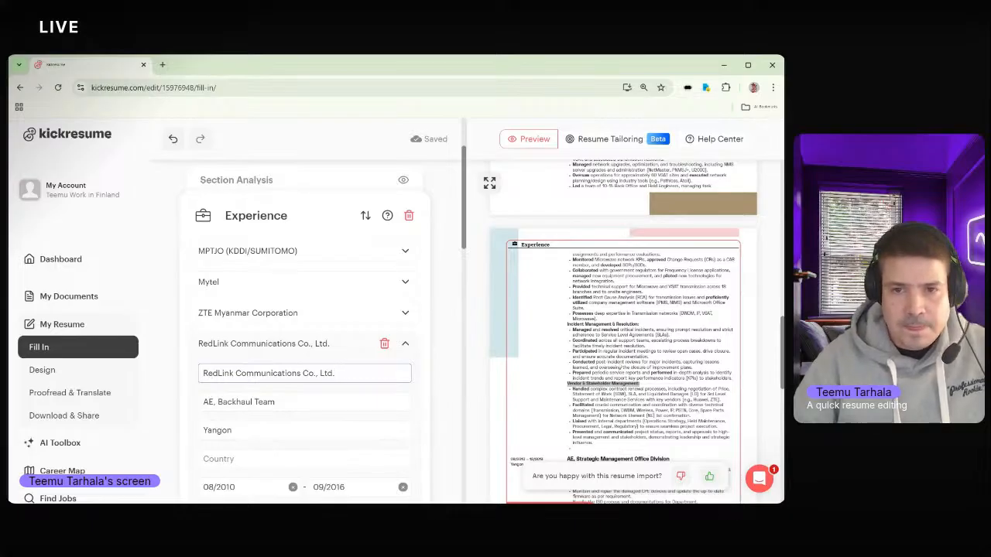
pyautogui.scroll(-3, 347, 341)
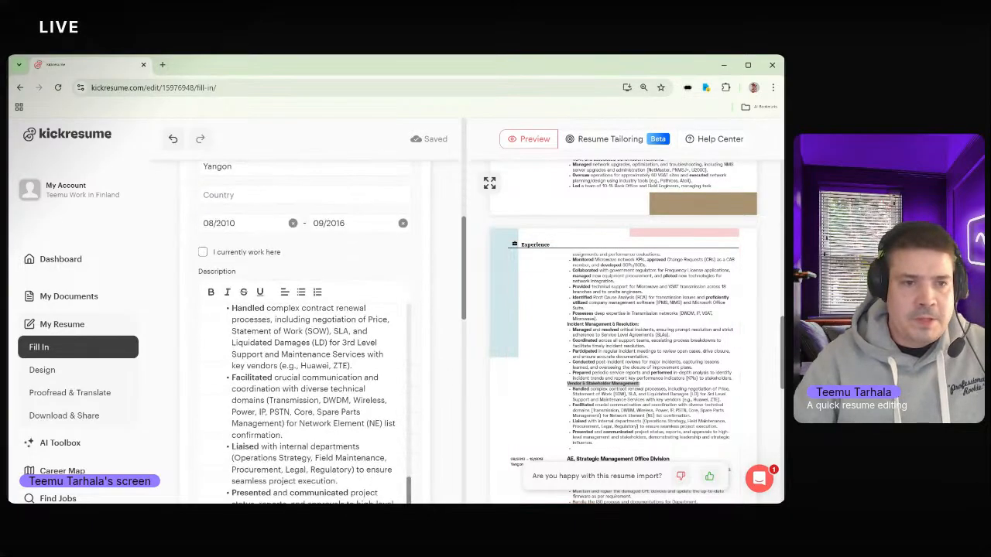
pyautogui.scroll(2, 305, 337)
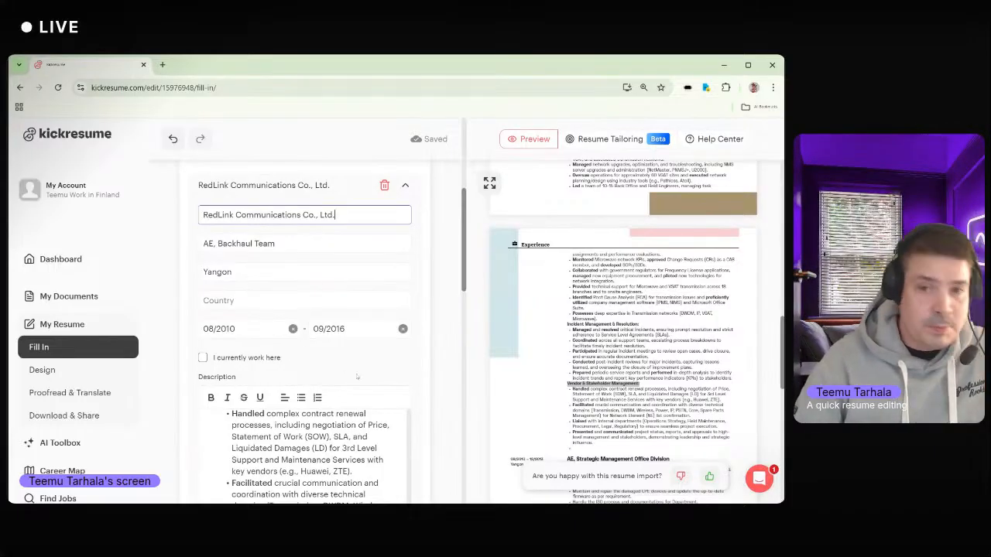
pyautogui.scroll(2, 363, 375)
pyautogui.scroll(-1, 271, 253)
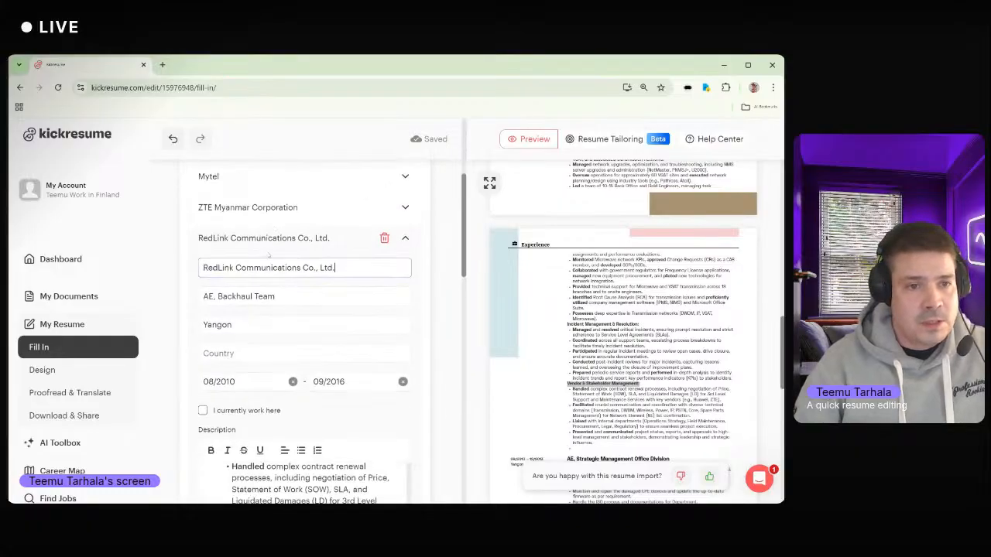
# - Delete the separate AE, Strategic Management Office Division entry at RedLink Communications, keeping the AE, Backhaul Team role
pyautogui.click(405, 240)
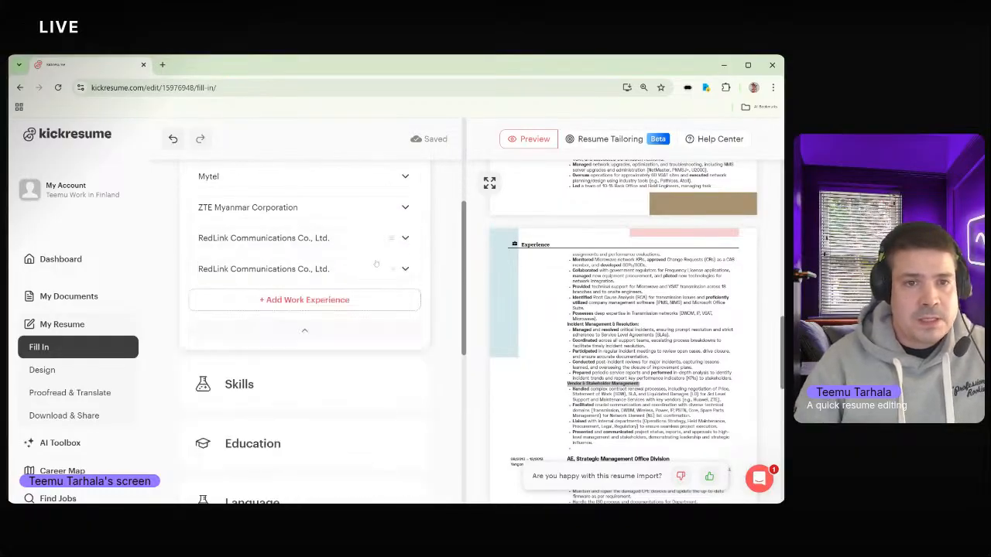
pyautogui.click(405, 269)
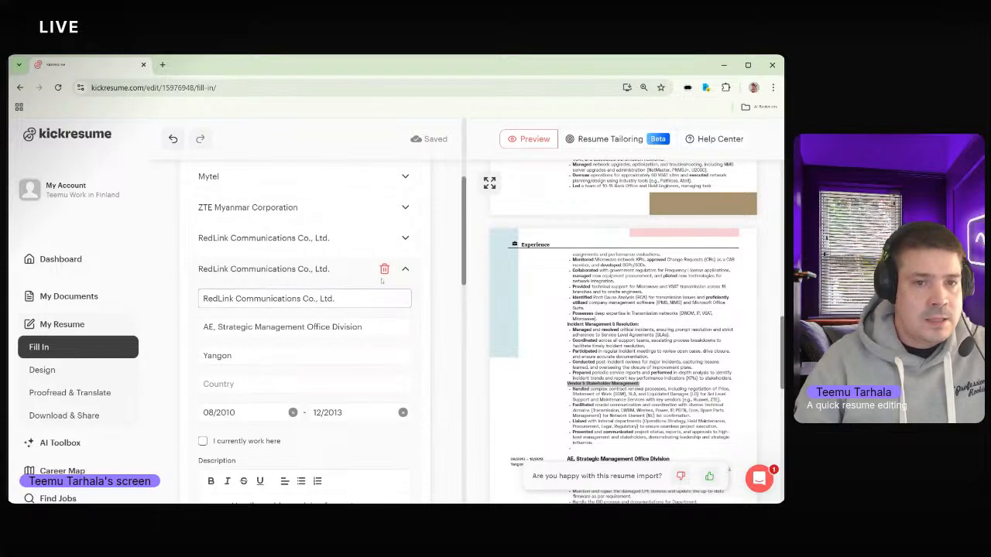
pyautogui.click(384, 270)
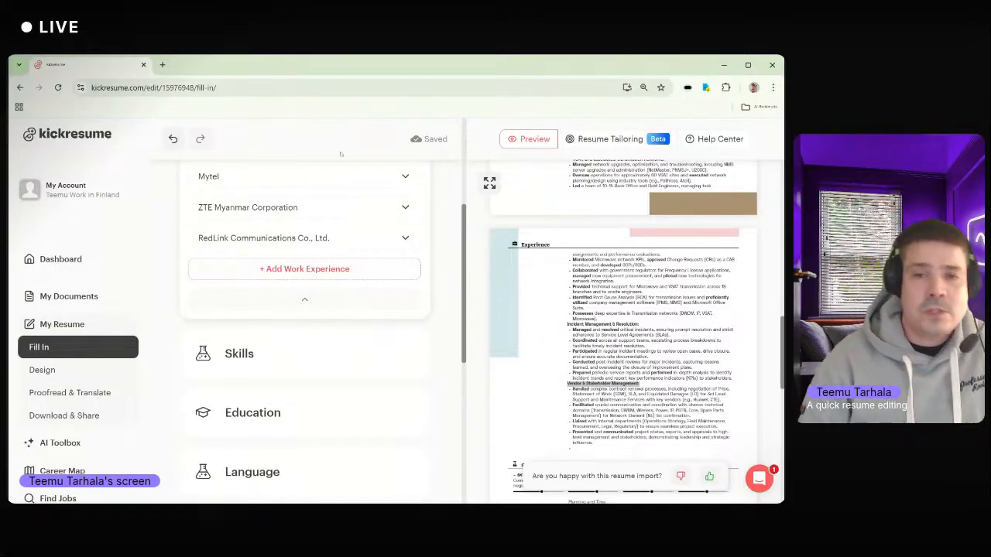
# - Review the Experience section in the preview and compare the Vendor & Stakeholder Management parts of the Mytel and RedLink Communications roles
pyautogui.scroll(2, 687, 299)
pyautogui.scroll(1, 687, 300)
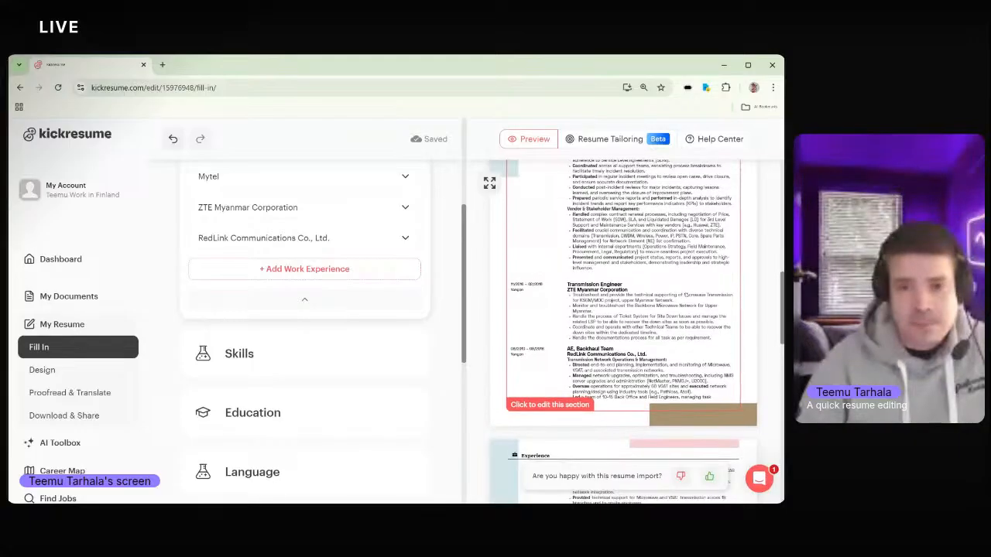
pyautogui.scroll(-4, 685, 294)
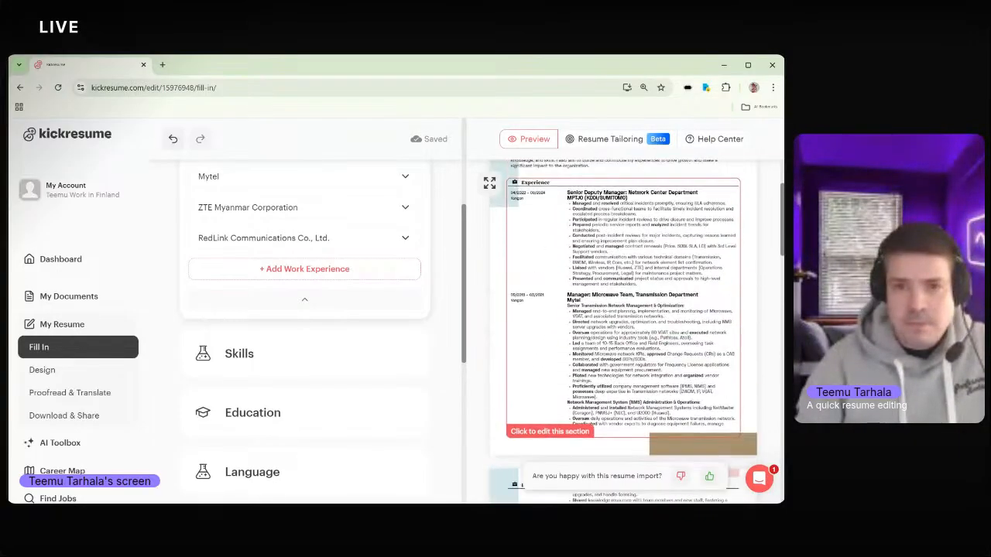
pyautogui.scroll(4, 623, 325)
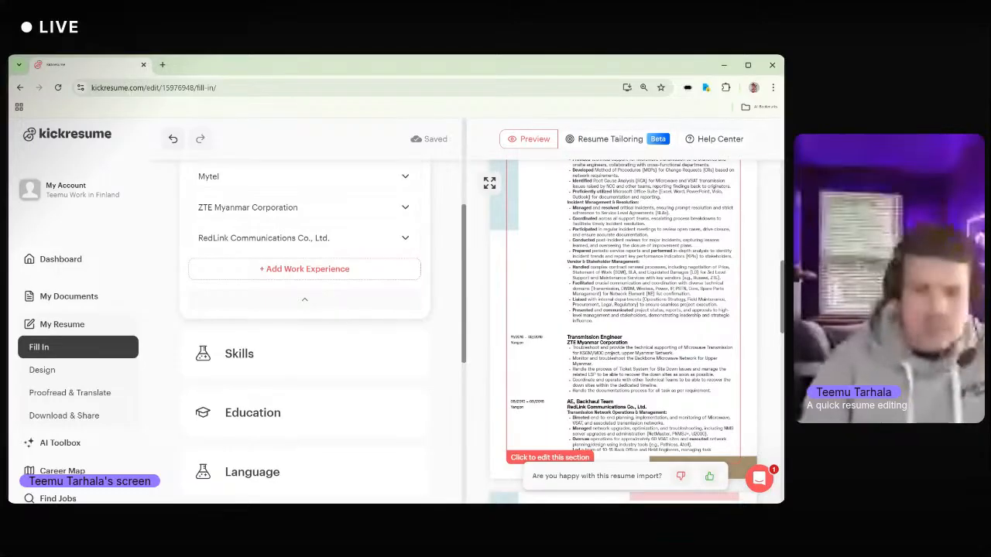
pyautogui.scroll(-5, 660, 264)
pyautogui.scroll(-1, 660, 265)
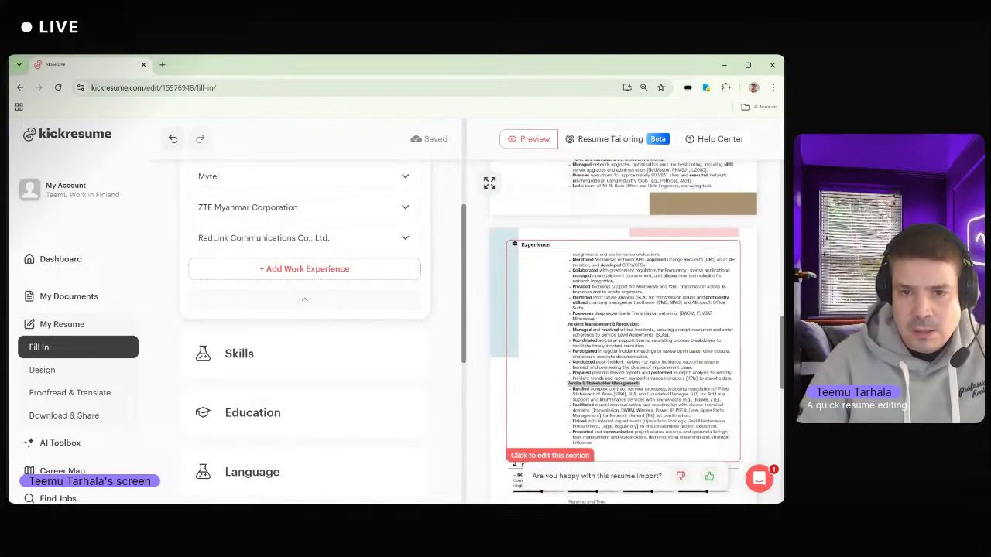
pyautogui.click(641, 386)
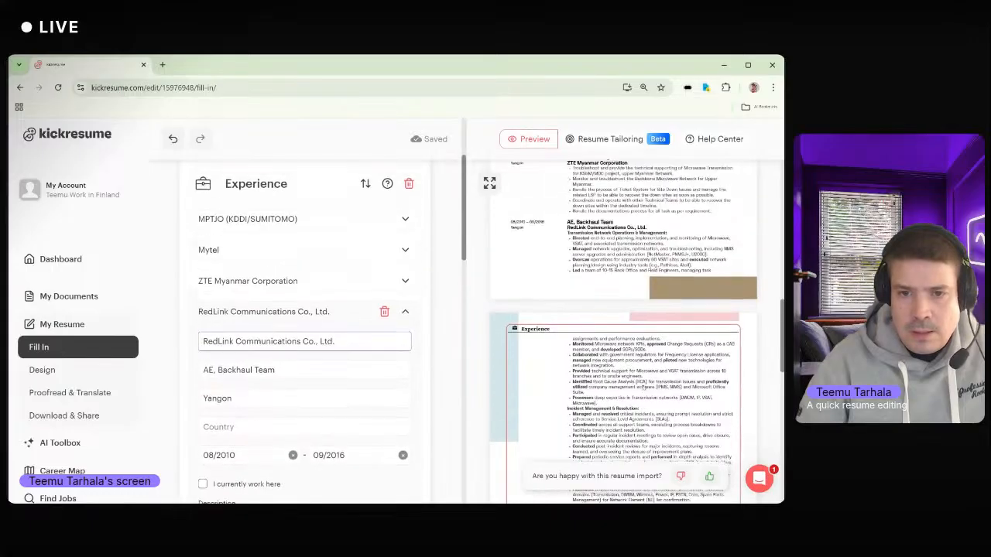
pyautogui.scroll(1, 644, 390)
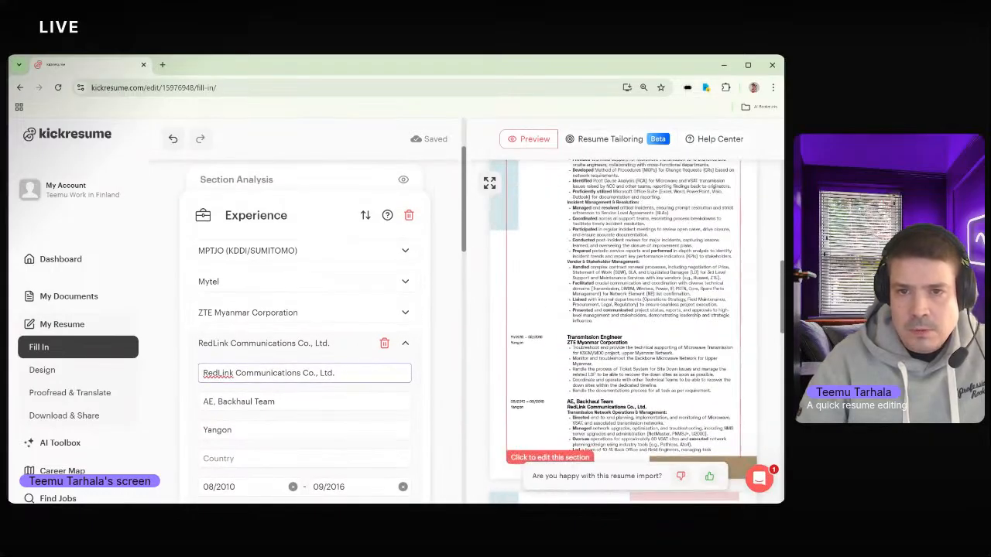
pyautogui.moveTo(597, 268); pyautogui.dragTo(664, 293)
pyautogui.scroll(-5, 678, 332)
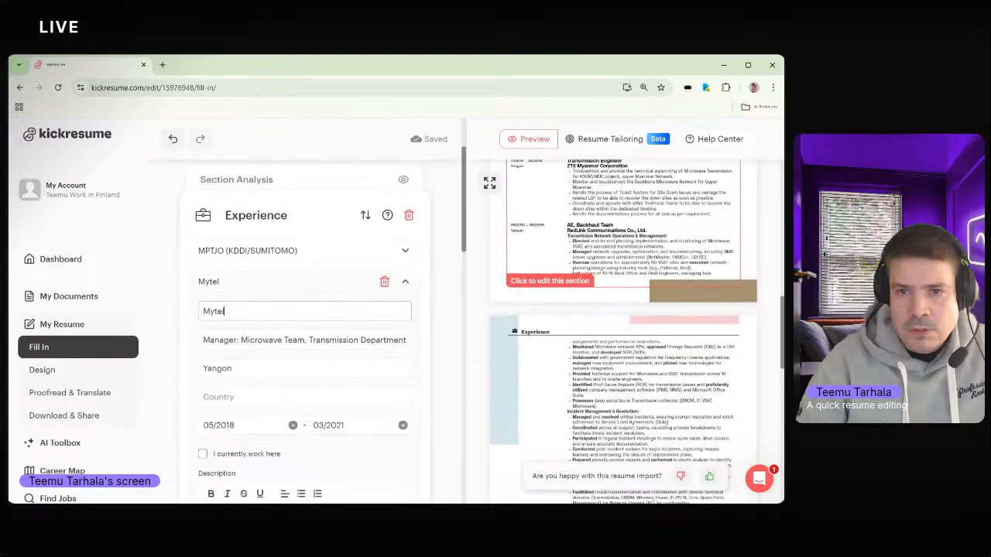
# - Collapse the Mytel entry in the Experience section and open the Skills section for editing
pyautogui.click(224, 311)
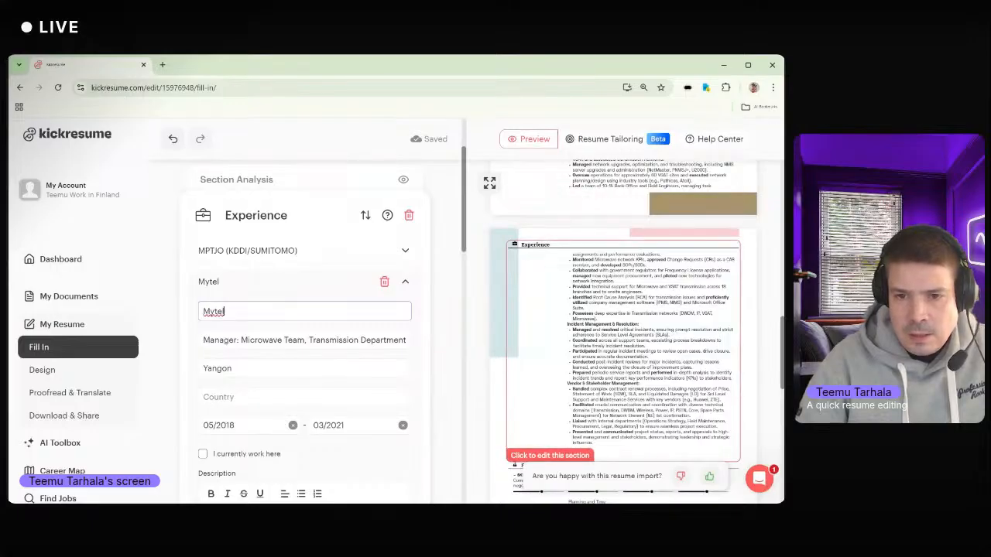
pyautogui.scroll(-6, 702, 423)
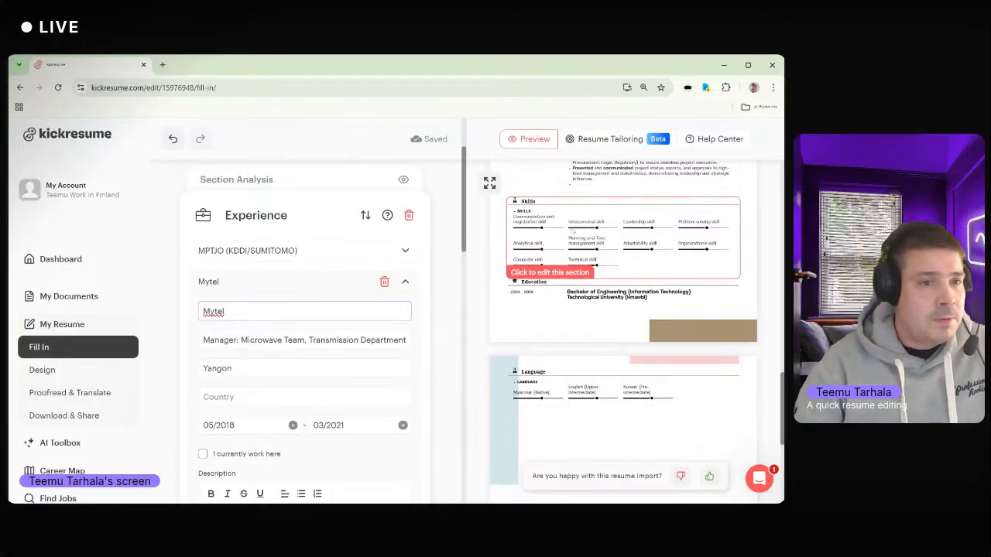
pyautogui.click(405, 281)
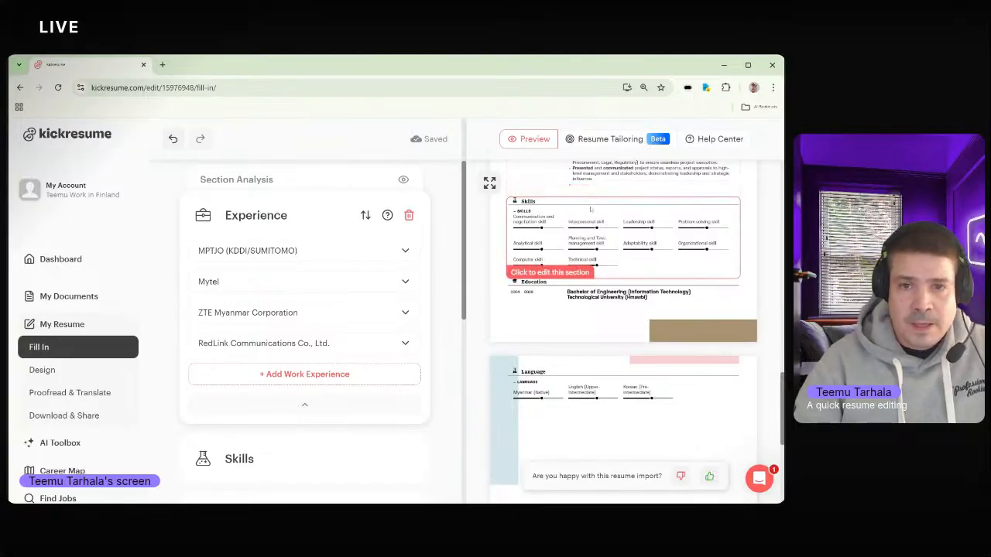
pyautogui.click(535, 214)
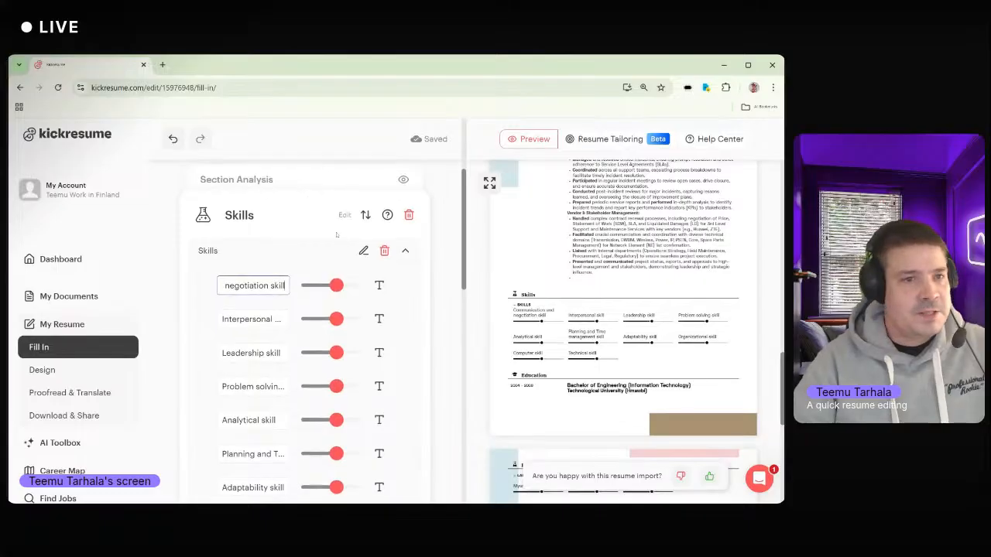
# - Rename the Skills category as Professional Skills
pyautogui.click(229, 255)
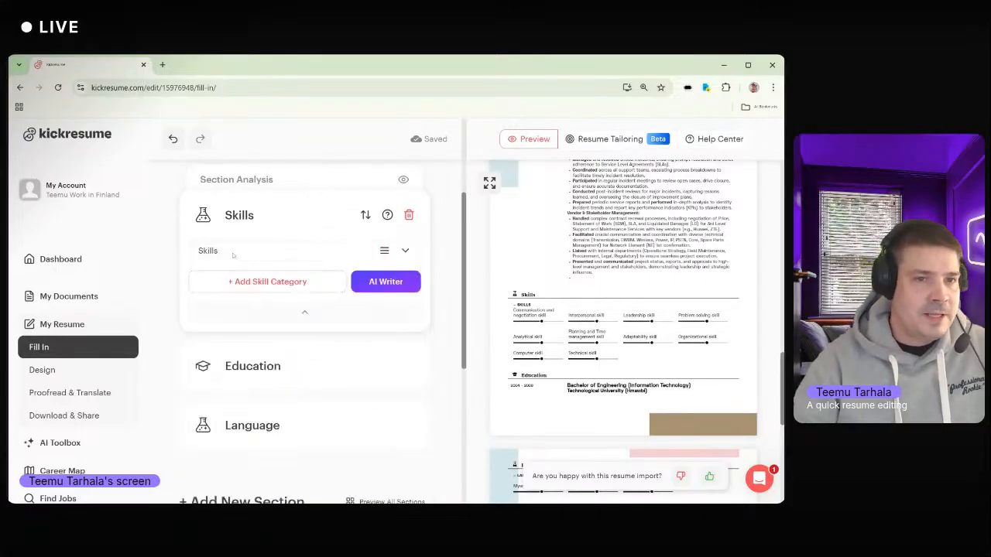
pyautogui.click(294, 252)
pyautogui.click(363, 254)
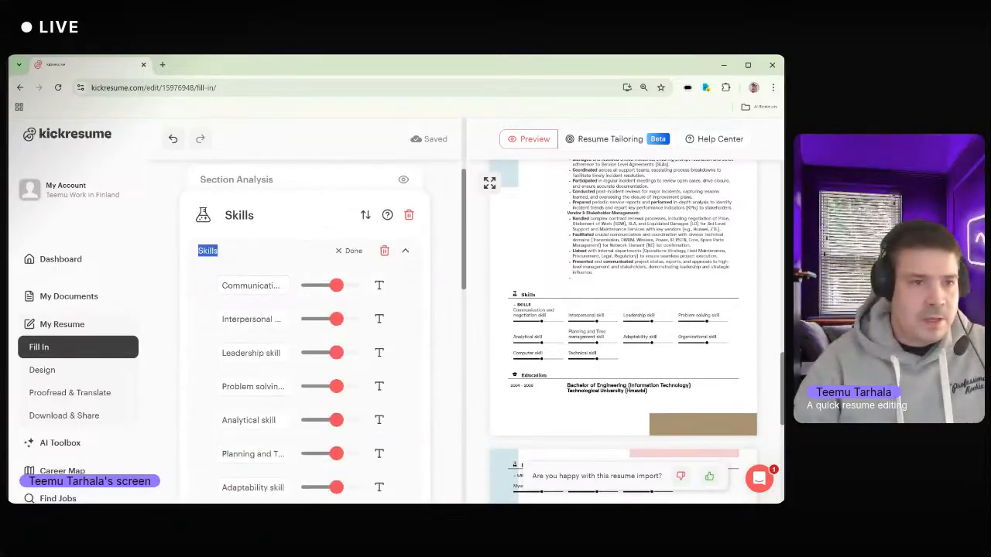
pyautogui.click(198, 250)
pyautogui.write('Pr')
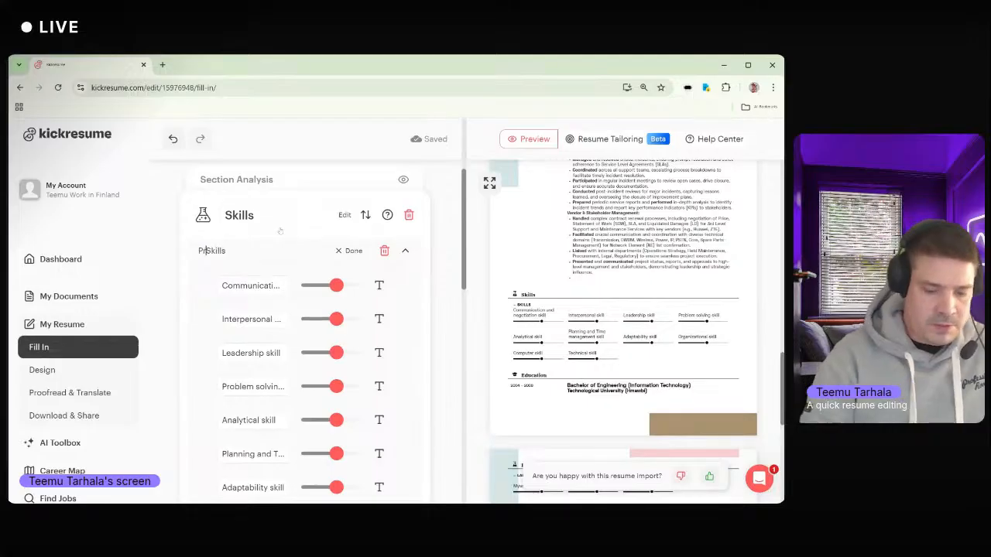
pyautogui.write('ofessional')
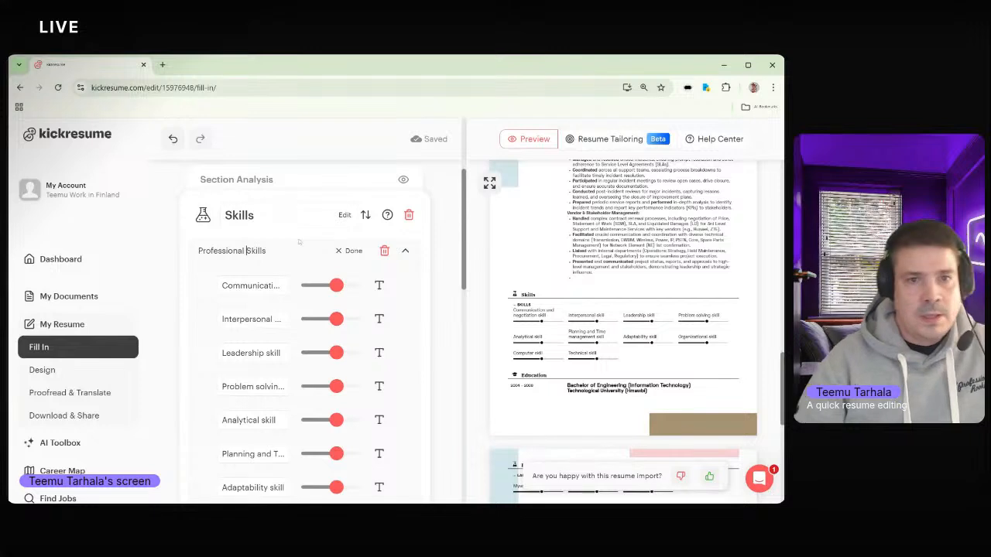
# - Delete the Computer skill and Technical skill entries from the skill category
pyautogui.scroll(-1, 305, 333)
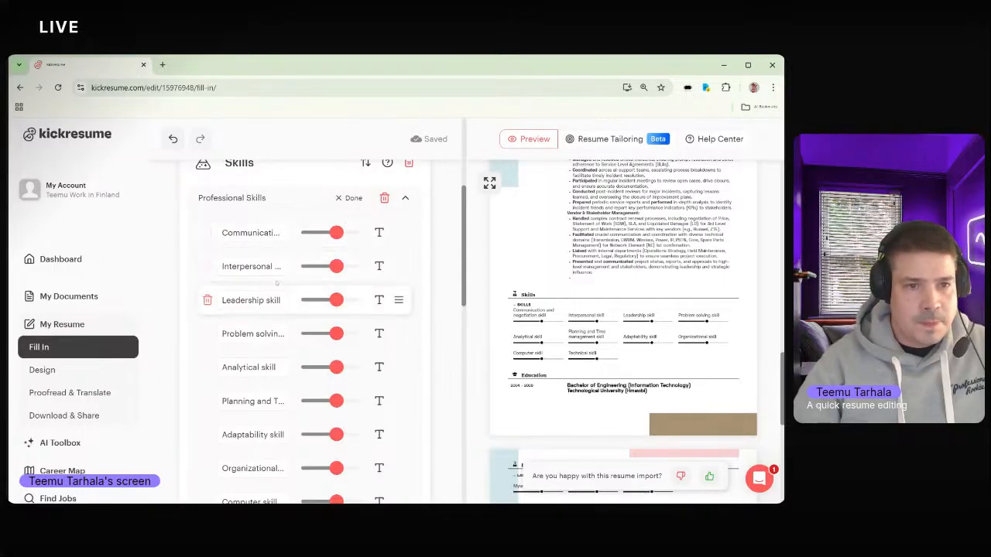
pyautogui.scroll(-1, 253, 263)
pyautogui.scroll(-1, 255, 309)
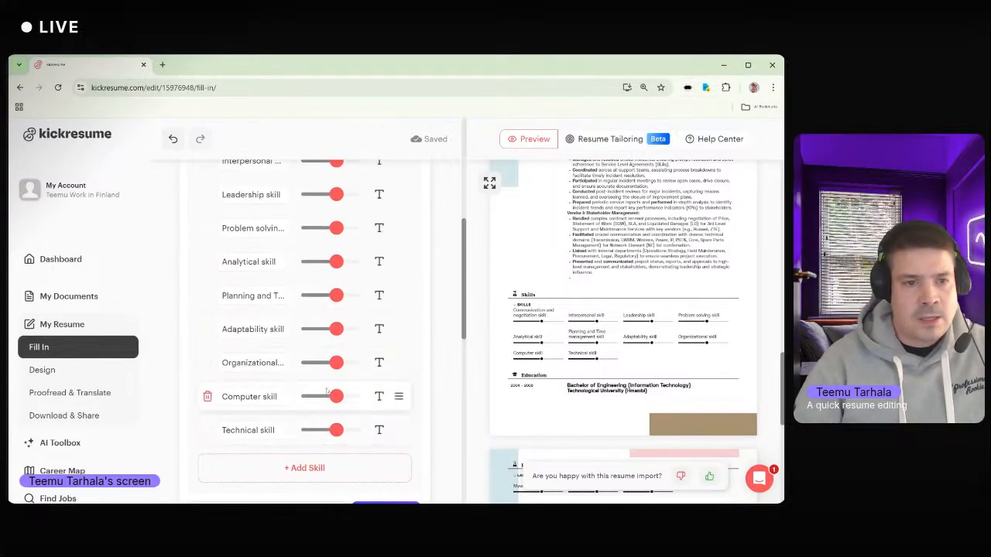
pyautogui.click(206, 397)
pyautogui.click(206, 398)
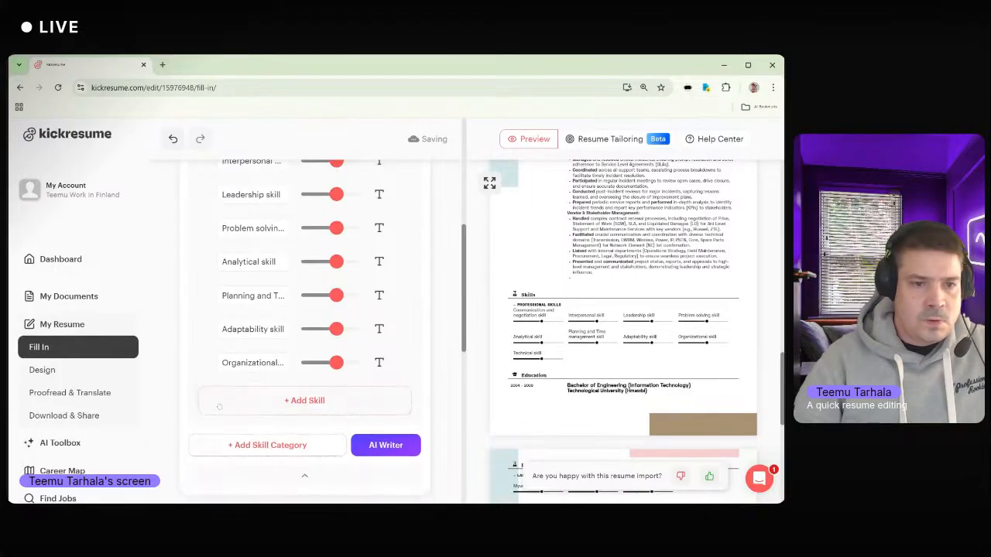
# - Rename the skill category as Soft Skills
pyautogui.scroll(2, 310, 348)
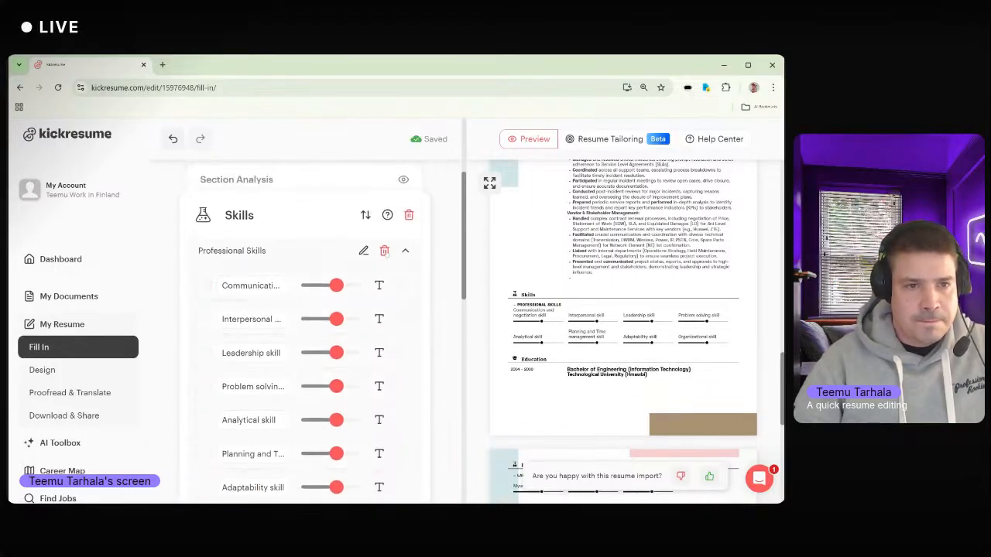
pyautogui.click(286, 252)
pyautogui.click(286, 252)
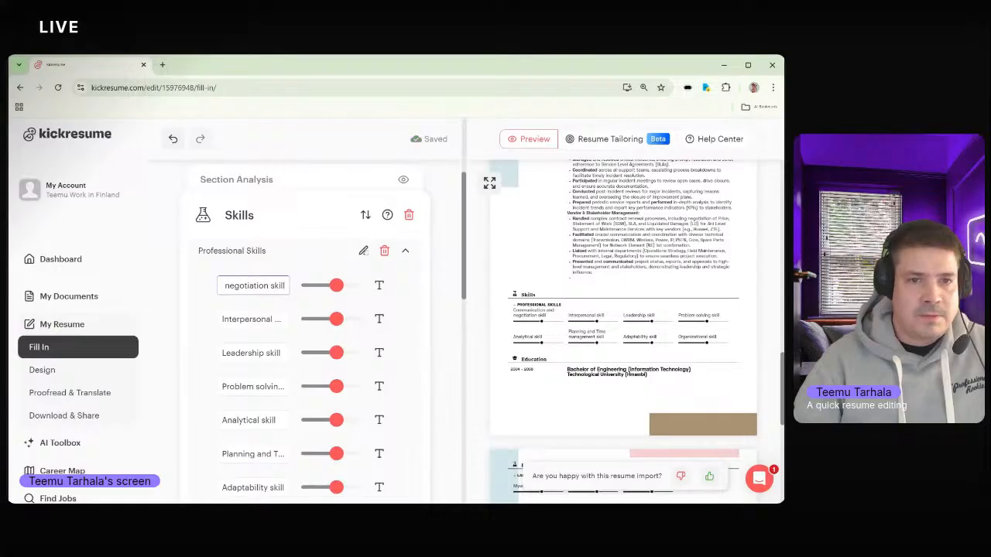
pyautogui.click(359, 252)
pyautogui.moveTo(246, 251); pyautogui.dragTo(155, 253)
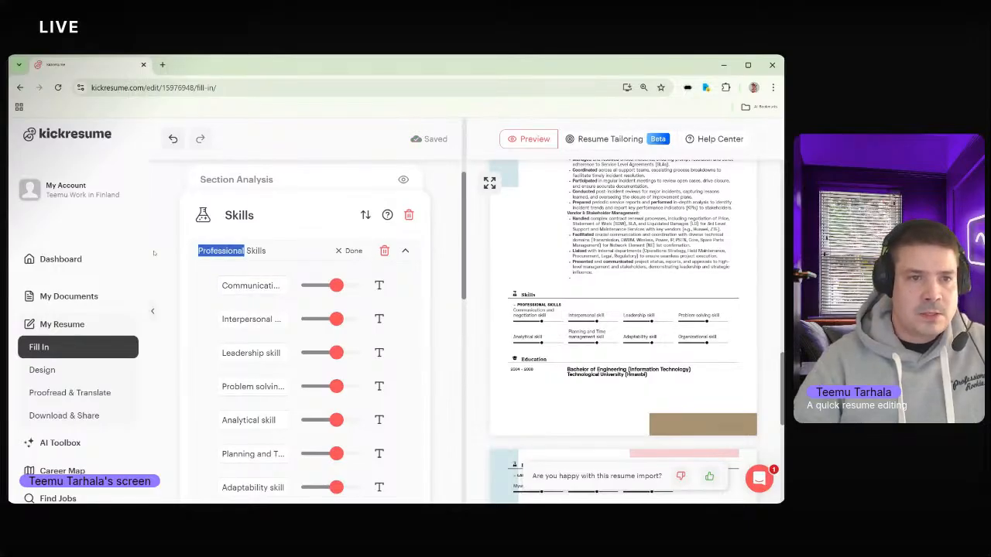
pyautogui.write('Soft')
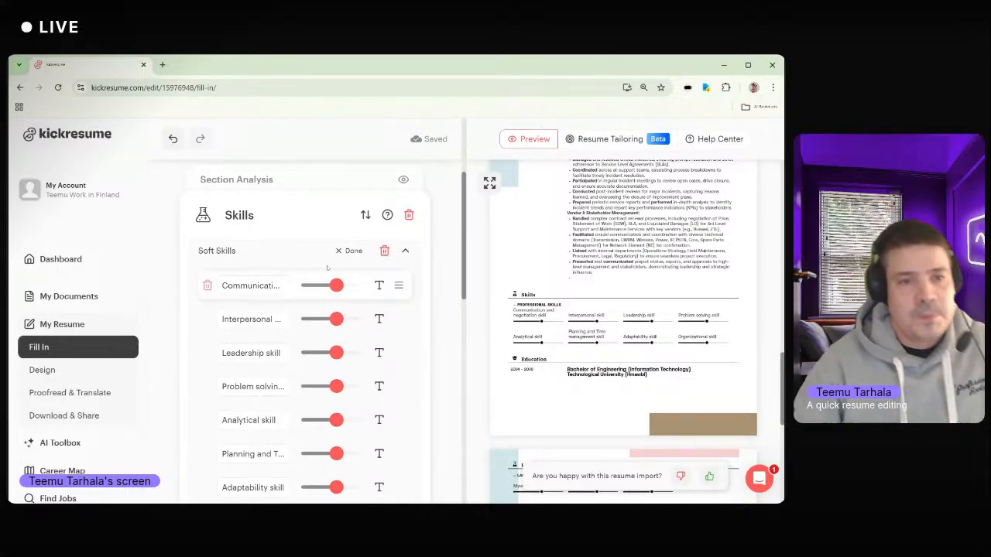
# - Switch the Communication and negotiation skill and the Interpersonal skill from sliders to text levels, and set both levels to None
pyautogui.click(361, 288)
pyautogui.click(355, 285)
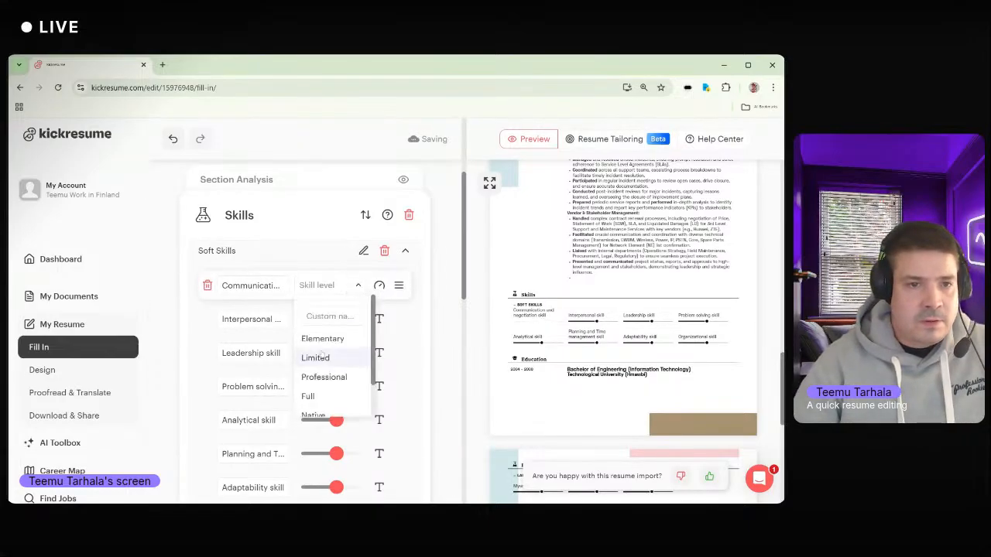
pyautogui.scroll(-1, 350, 339)
pyautogui.click(314, 396)
pyautogui.scroll(-1, 348, 348)
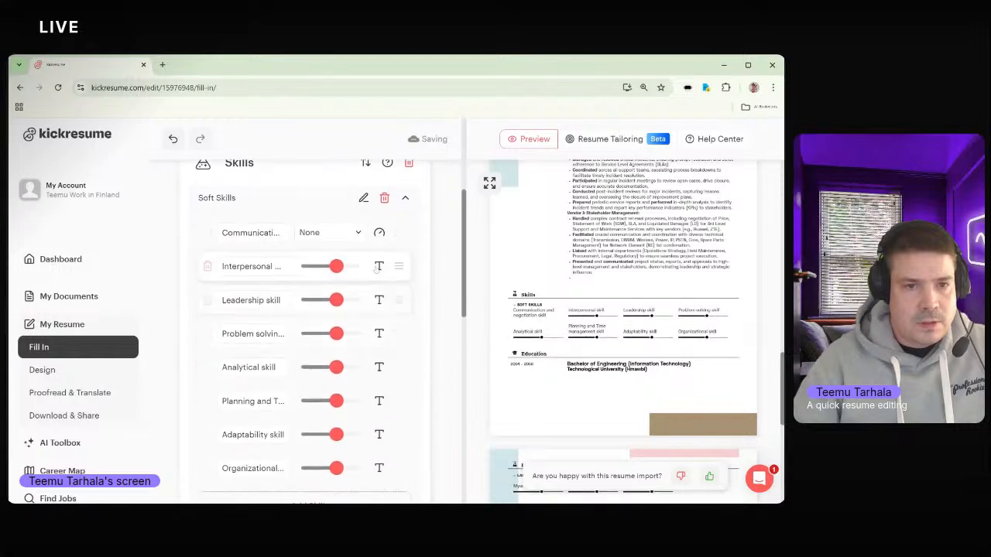
pyautogui.click(379, 266)
pyautogui.click(358, 266)
pyautogui.scroll(-1, 332, 332)
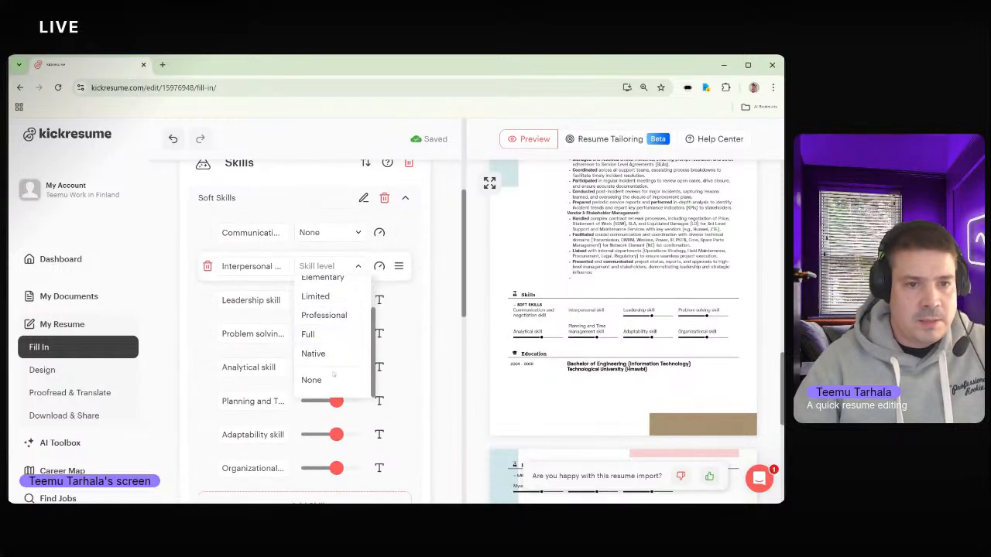
pyautogui.click(313, 380)
# - Switch the Leadership skill and Problem solving skill from sliders to text levels, and set both levels to None
pyautogui.click(379, 300)
pyautogui.click(356, 301)
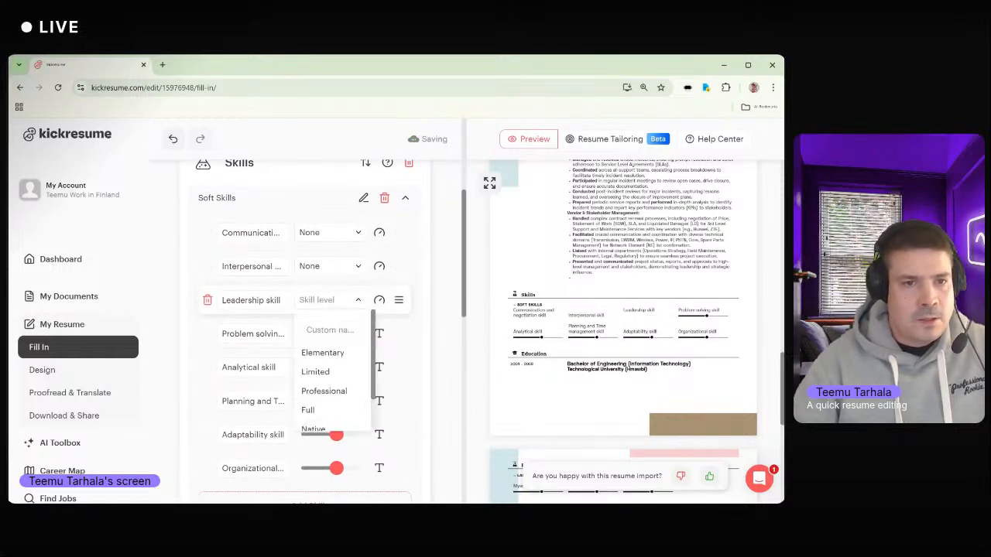
pyautogui.scroll(-1, 333, 364)
pyautogui.click(314, 412)
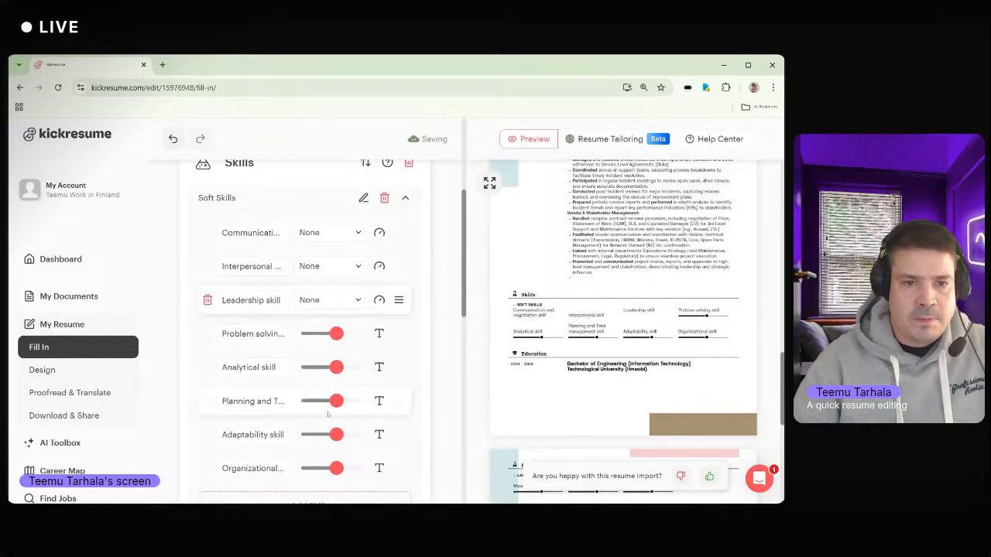
pyautogui.scroll(-2, 359, 317)
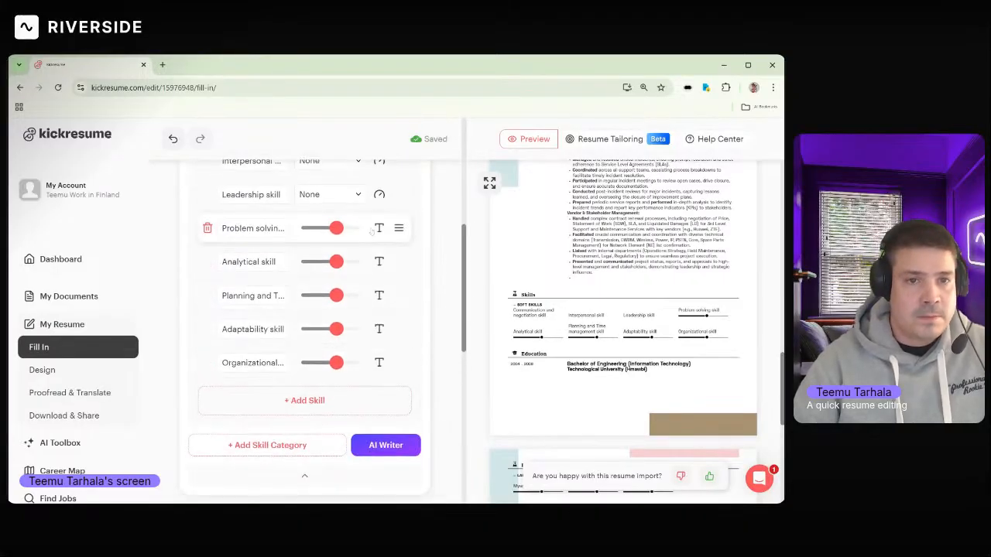
pyautogui.click(379, 228)
pyautogui.click(359, 228)
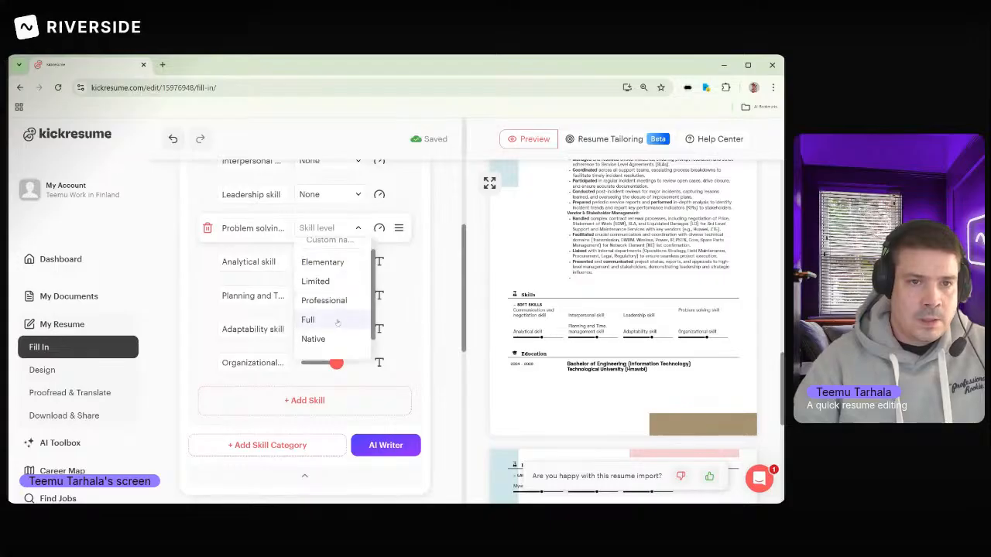
pyautogui.scroll(-1, 332, 310)
pyautogui.click(317, 340)
# - Replace the level sliders of the Analytical skill and the Planning and Time management skill with the text level None
pyautogui.click(378, 262)
pyautogui.click(359, 262)
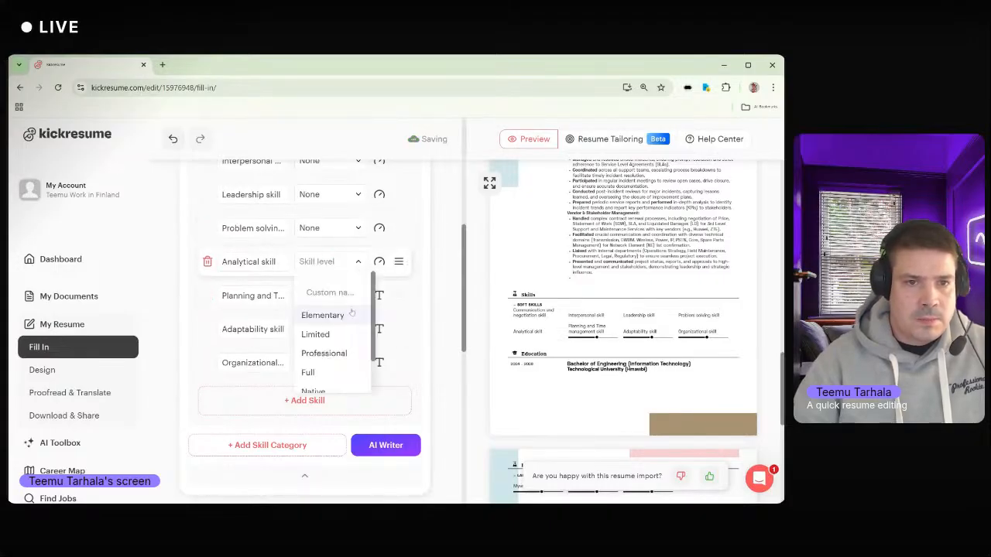
pyautogui.scroll(-1, 332, 340)
pyautogui.click(318, 374)
pyautogui.click(378, 294)
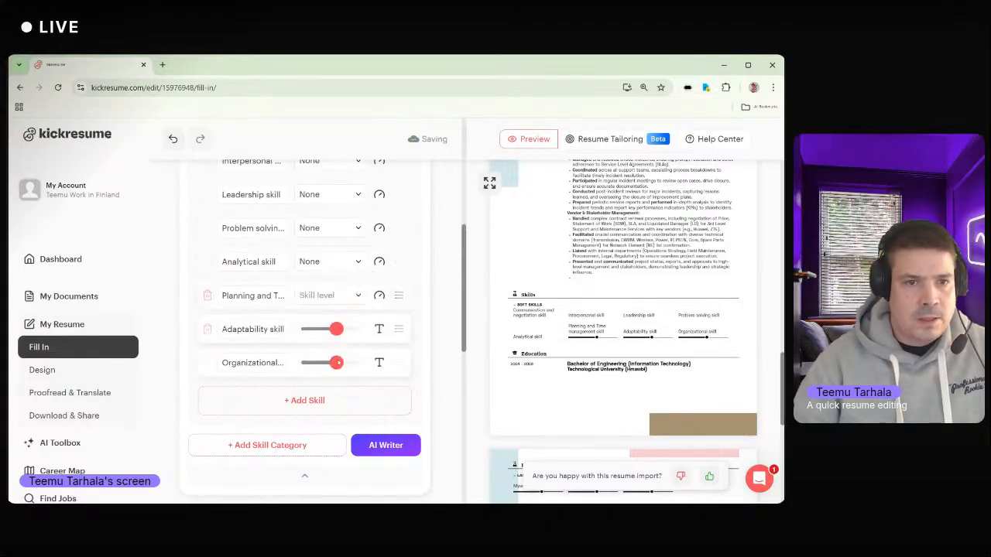
pyautogui.click(357, 295)
pyautogui.scroll(-1, 333, 364)
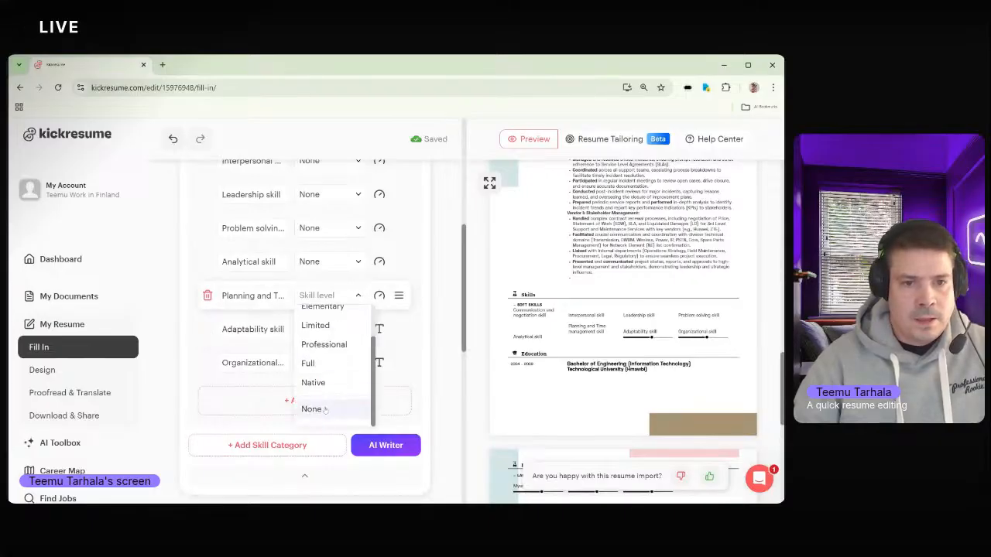
pyautogui.click(317, 407)
# - Replace the level sliders of the Adaptability skill and Organizational skill with the text level None
pyautogui.scroll(-1, 352, 298)
pyautogui.click(379, 276)
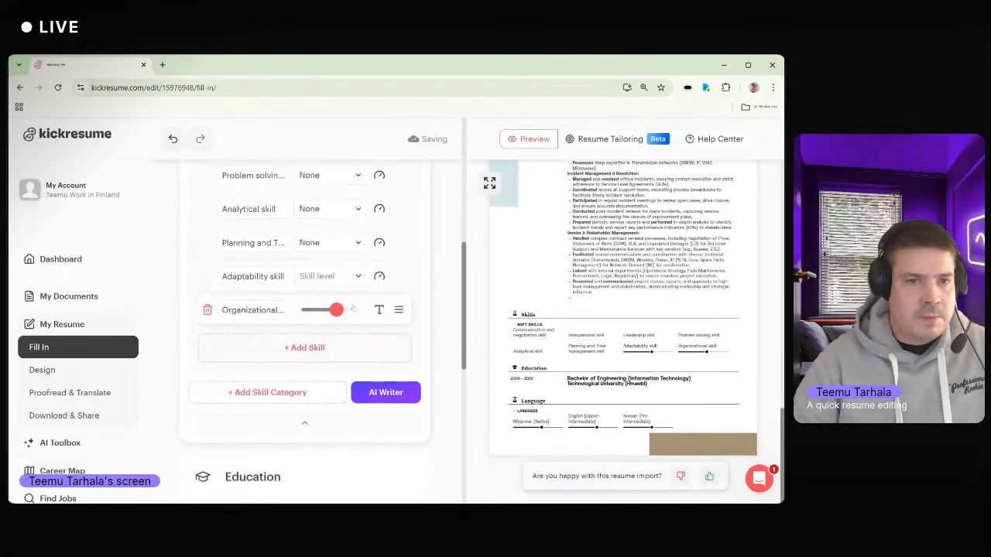
pyautogui.click(358, 276)
pyautogui.click(311, 394)
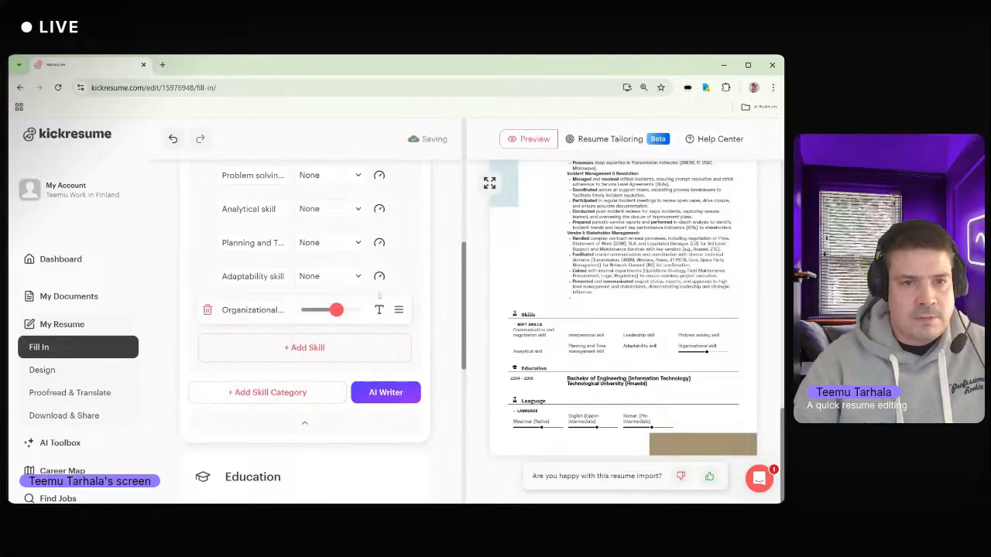
pyautogui.click(379, 309)
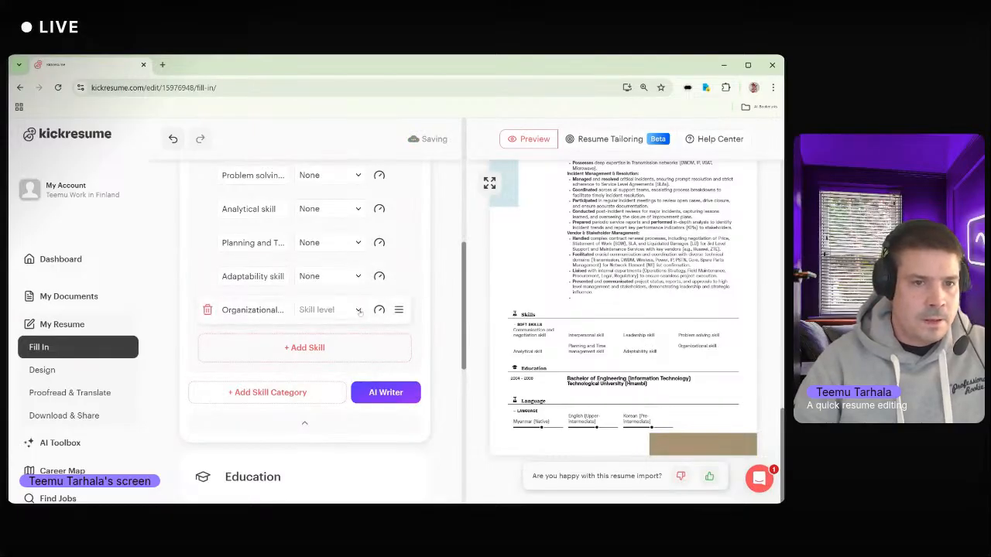
pyautogui.click(357, 309)
pyautogui.click(311, 424)
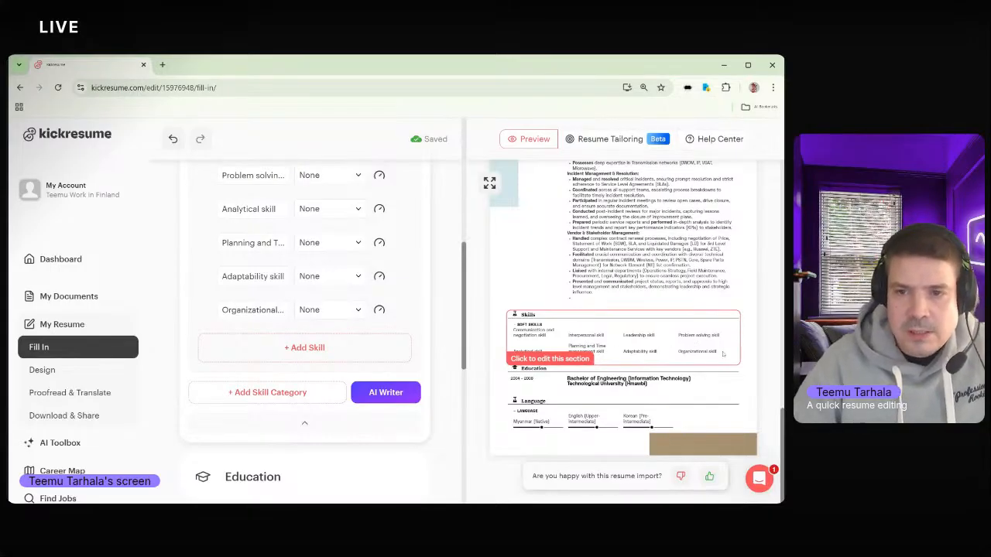
pyautogui.click(642, 347)
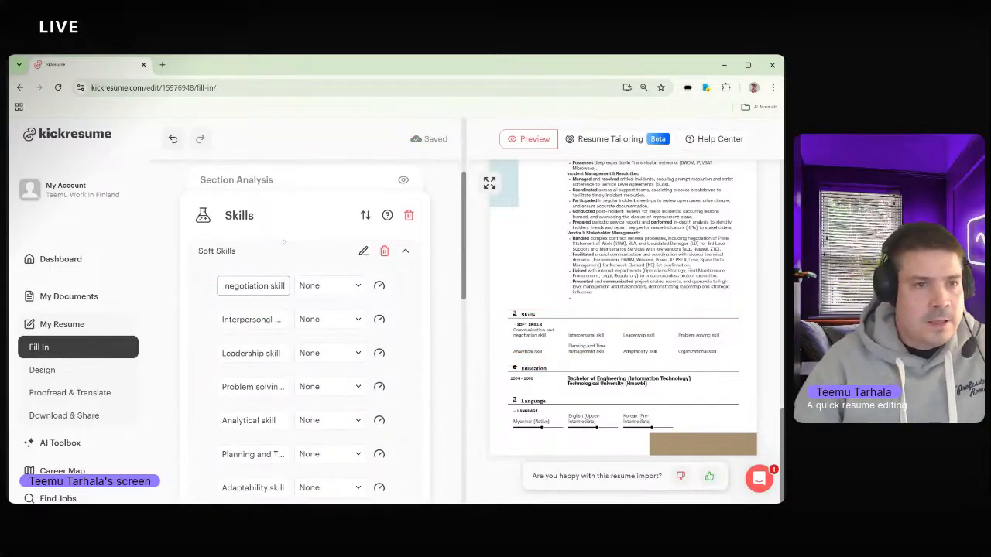
pyautogui.scroll(-5, 302, 348)
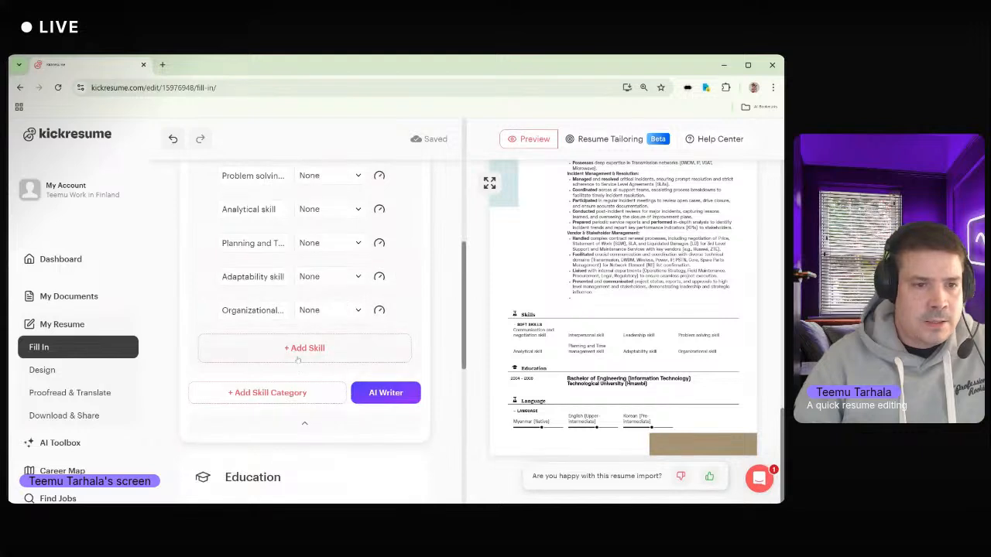
pyautogui.click(270, 348)
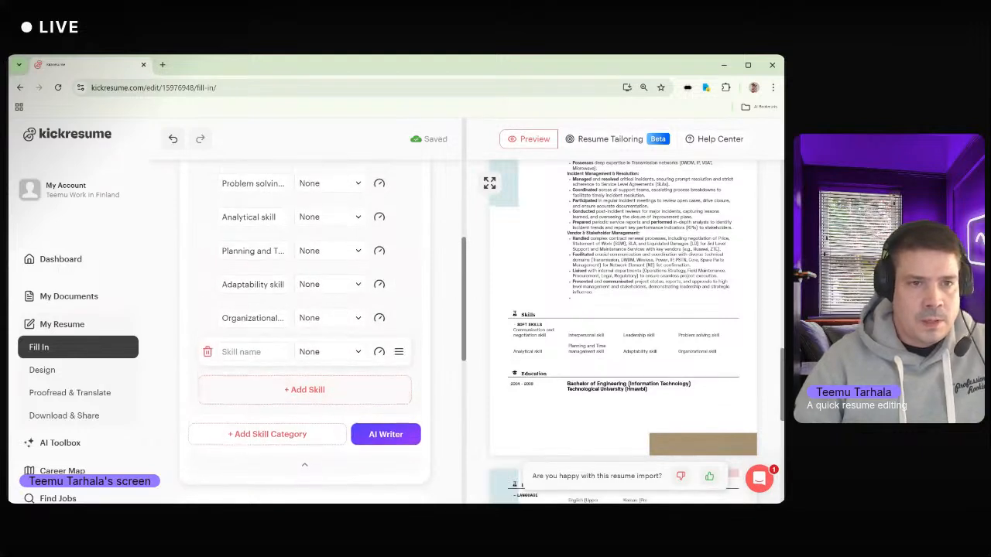
pyautogui.scroll(-1, 302, 379)
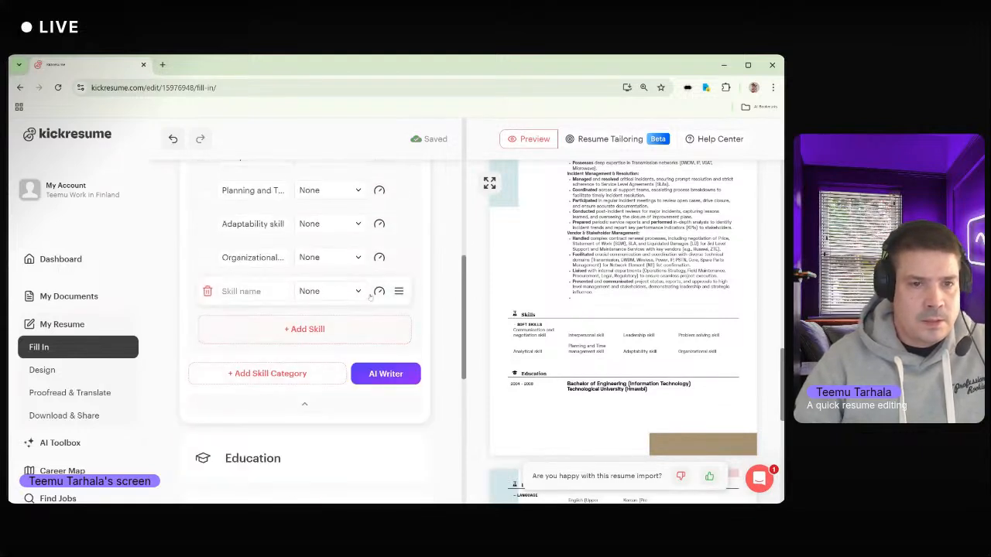
pyautogui.click(207, 291)
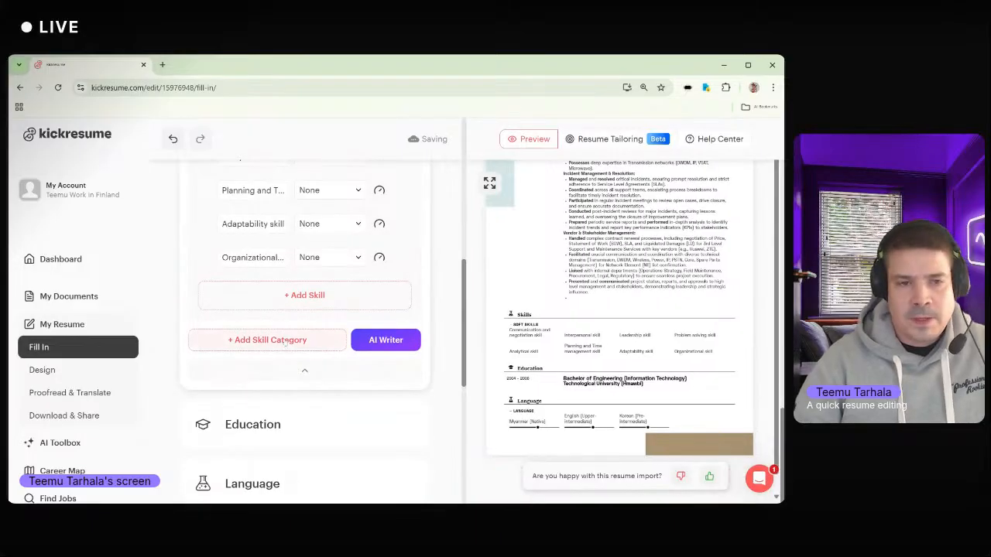
# - Add a second skill category below Soft Skills in the Skills section
pyautogui.scroll(-3, 276, 345)
pyautogui.scroll(3, 277, 328)
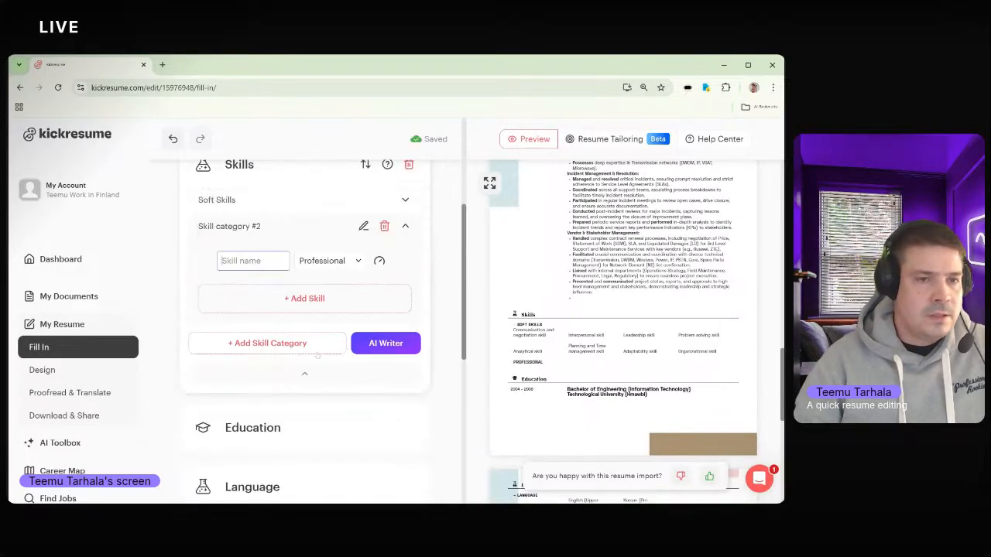
# - Rename the second skill category to Professional Skills
pyautogui.click(362, 226)
pyautogui.write('P')
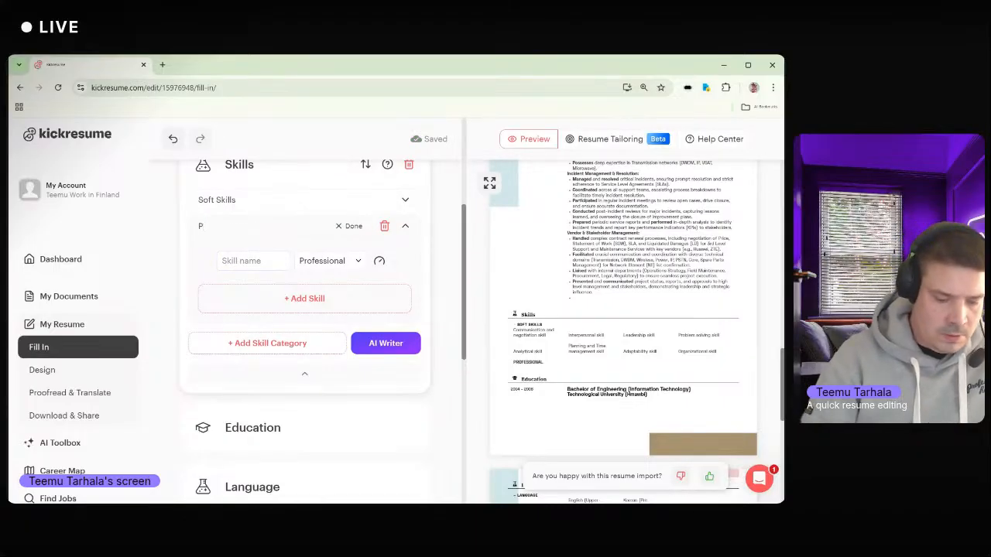
pyautogui.write('rofessional')
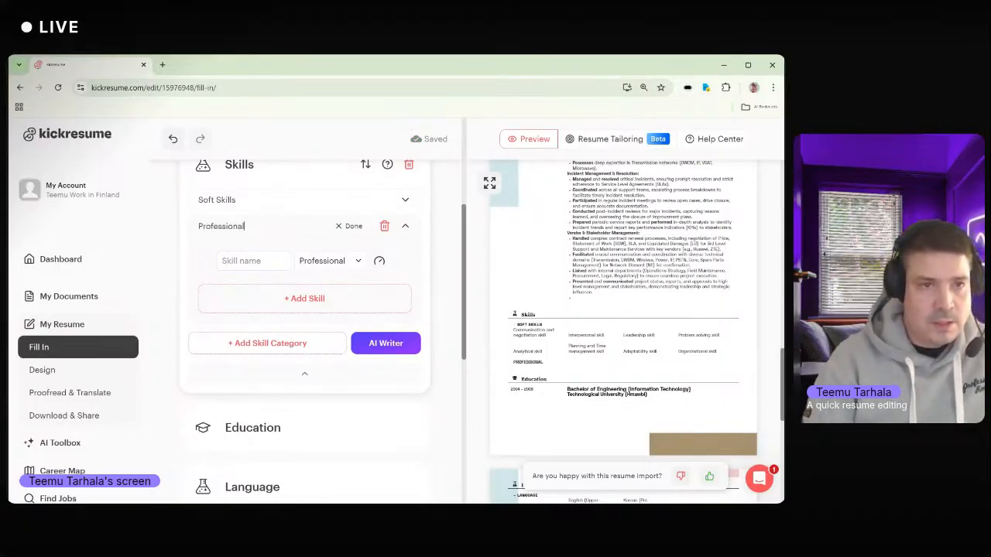
pyautogui.write(' Skills')
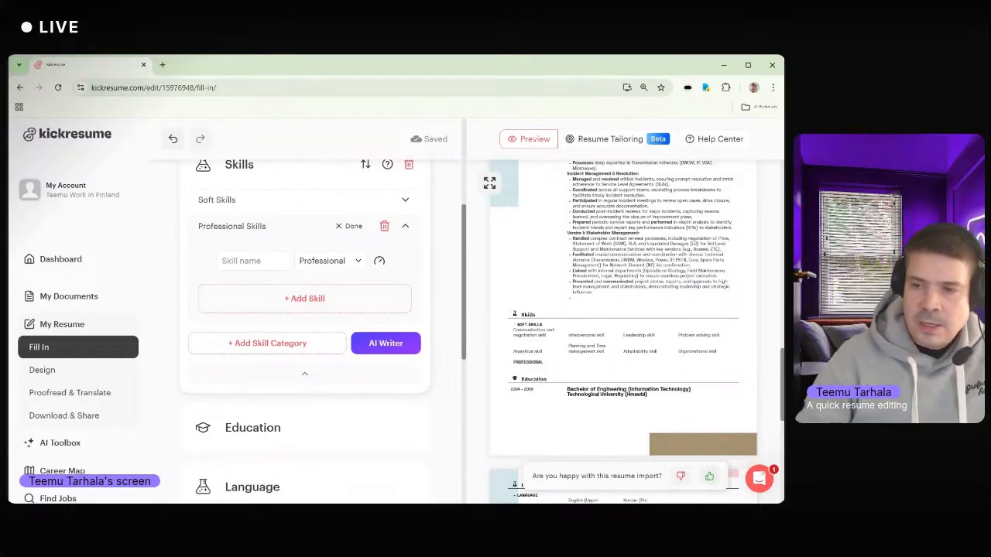
pyautogui.press('Return')
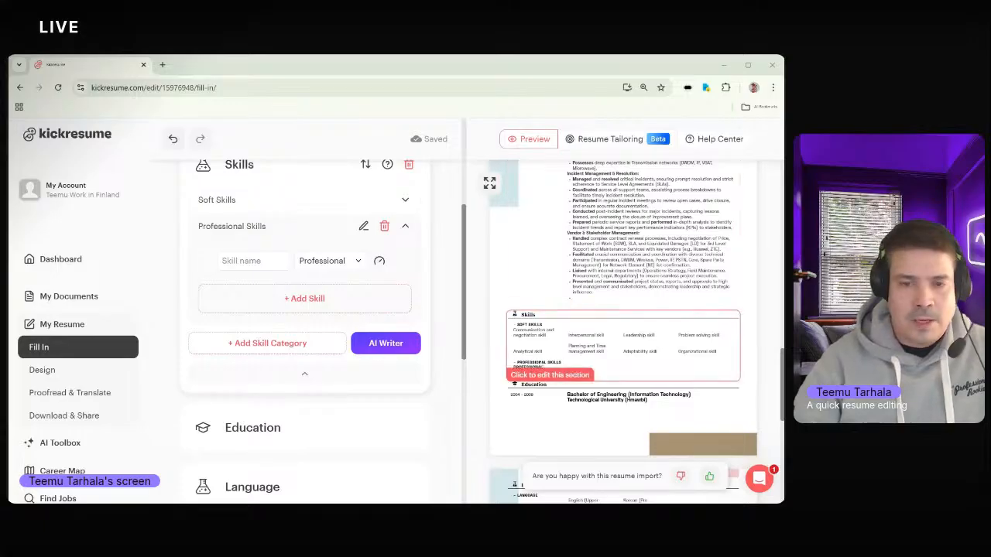
# - Add a third skill category containing the skills Transmission Network Management and Network Design & Engineering
pyautogui.click(266, 345)
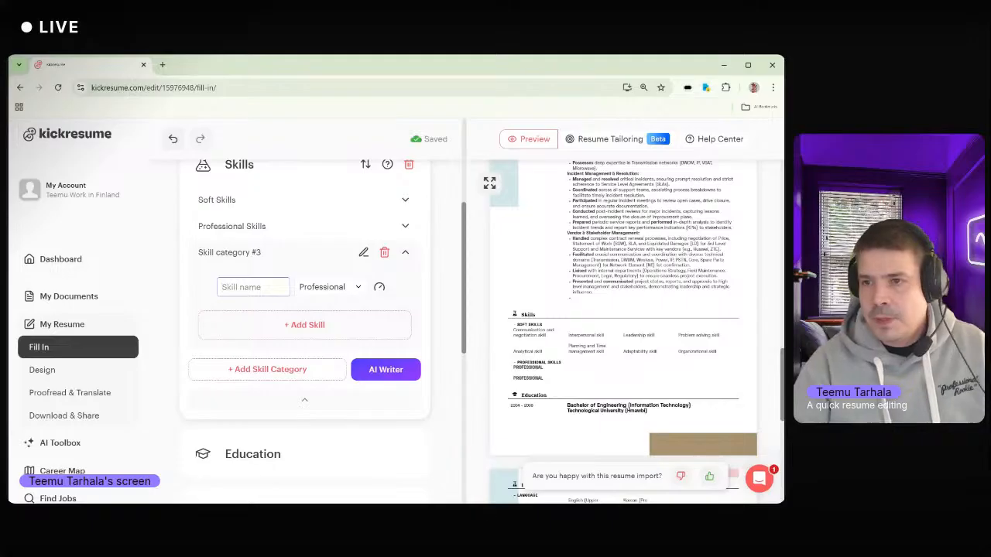
pyautogui.hotkey('alt', 'Tab')
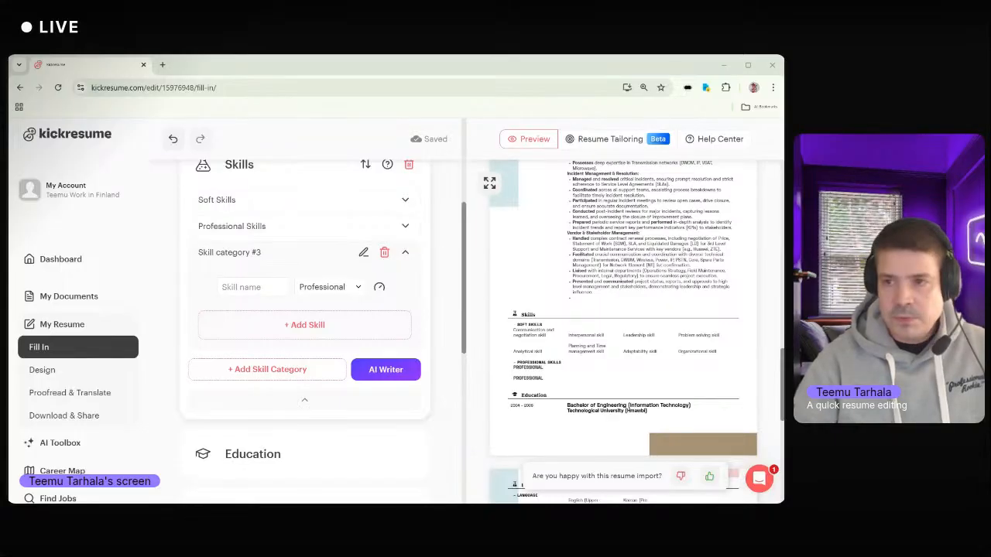
pyautogui.click(251, 287)
pyautogui.write('Transmission Network Management')
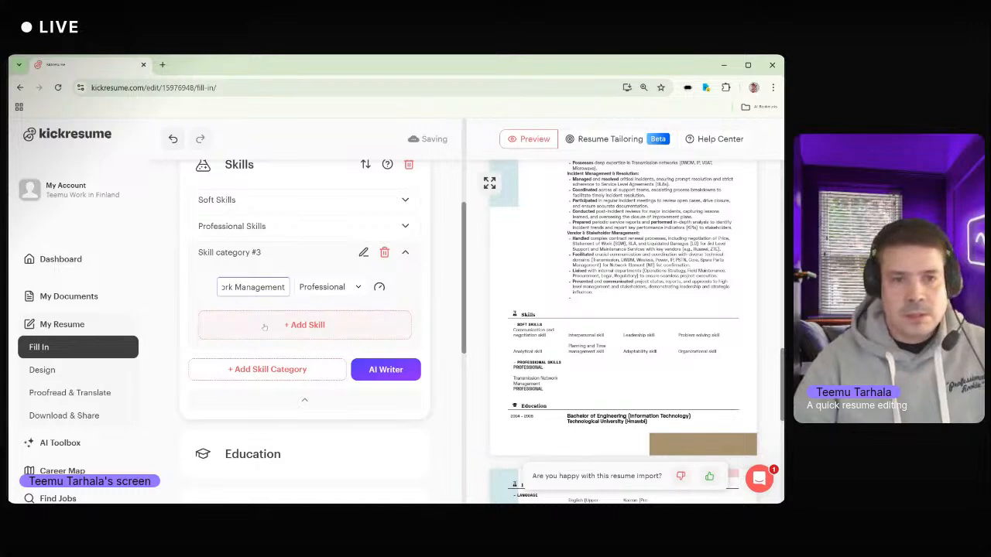
pyautogui.click(265, 327)
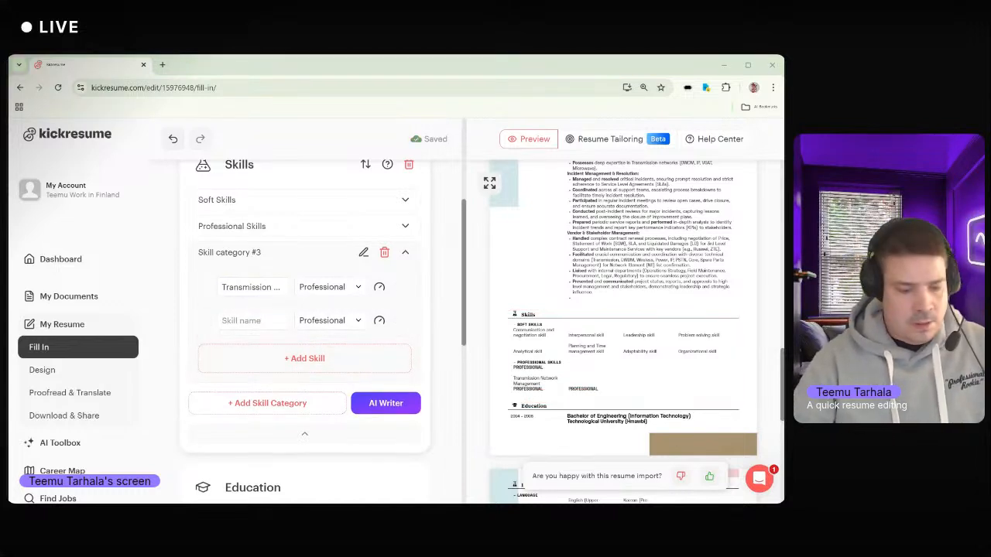
pyautogui.click(251, 321)
pyautogui.write('Network Design & Engineering')
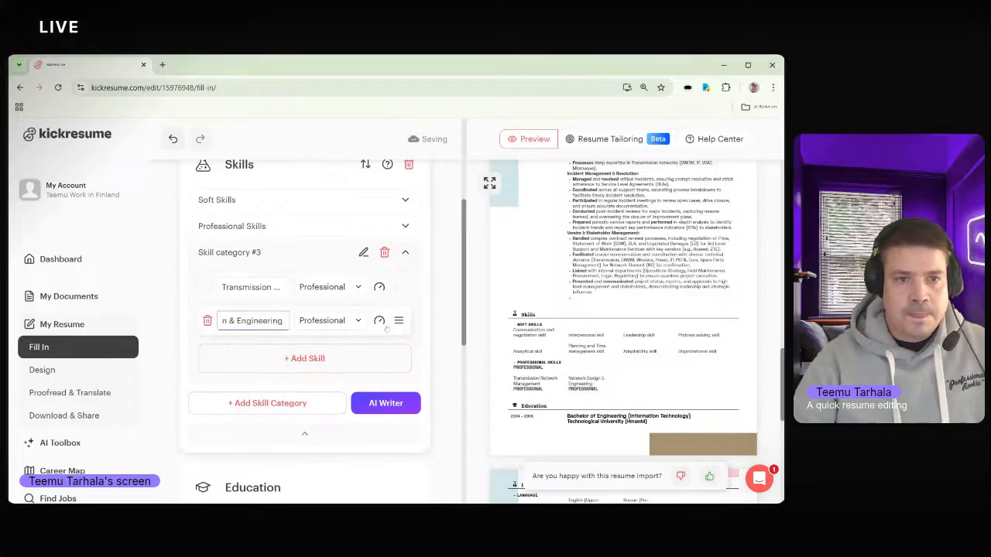
# - Add the skills Team Leadership & Management and Technical Troubleshooting & Support to the third skill category
pyautogui.click(263, 358)
pyautogui.scroll(-1, 324, 349)
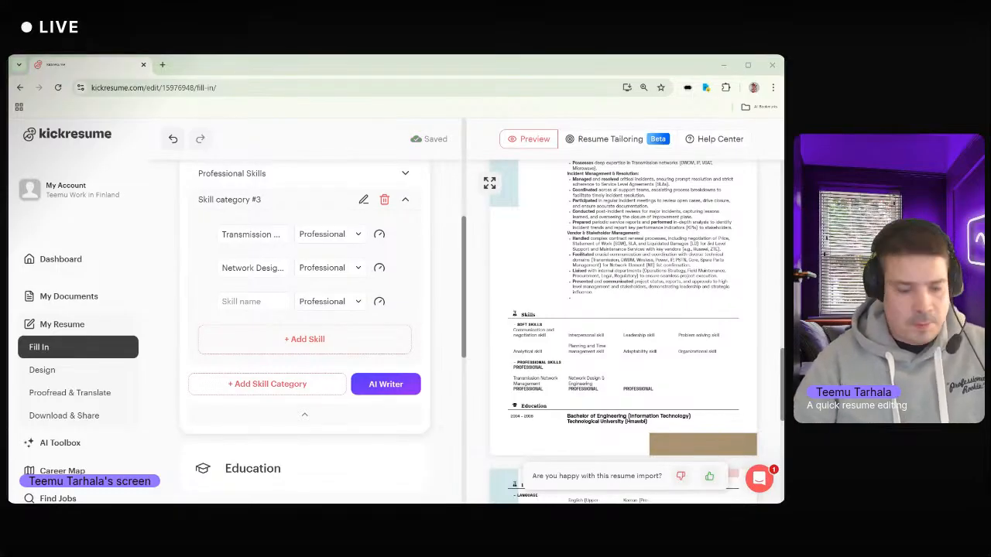
pyautogui.click(252, 302)
pyautogui.write('Team Leadership & Management')
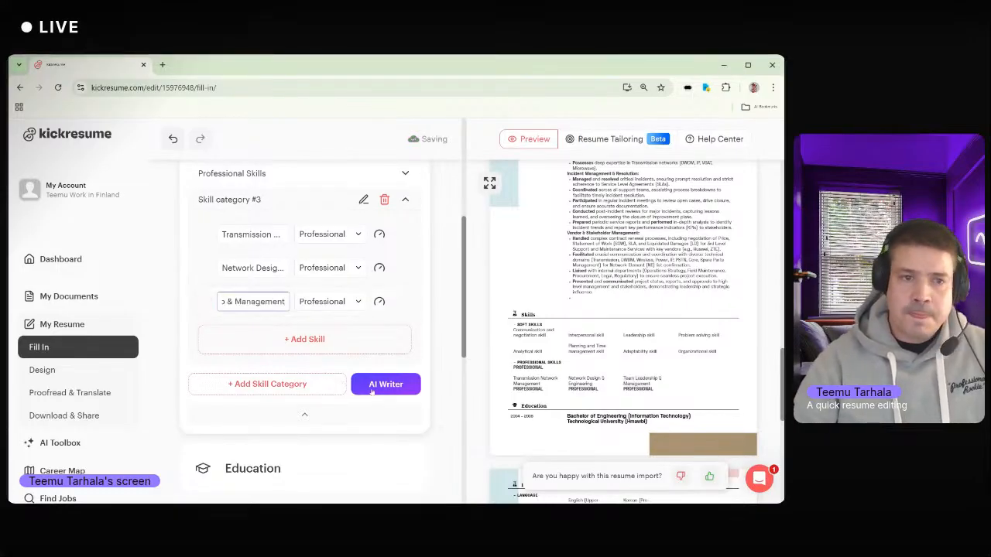
pyautogui.click(286, 352)
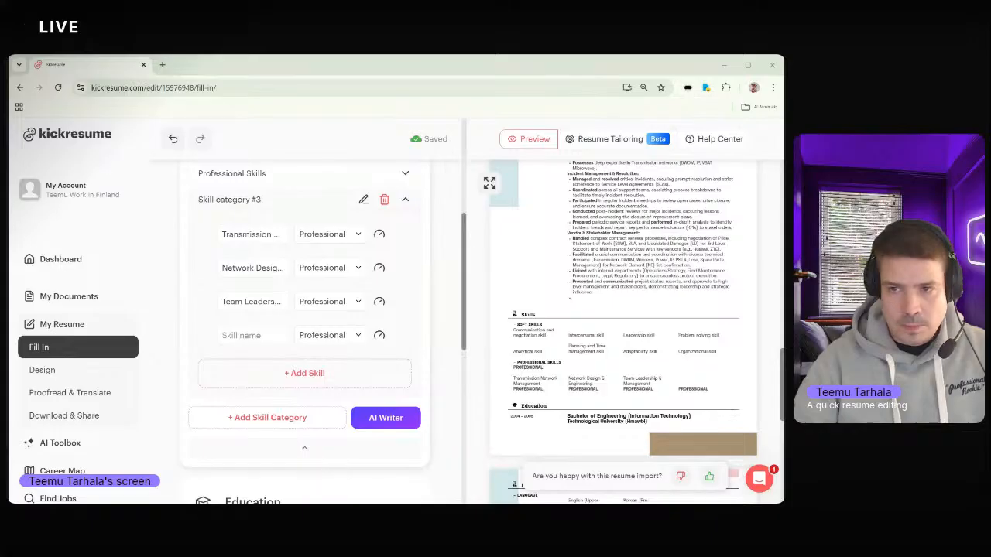
pyautogui.click(254, 335)
pyautogui.write('Technical Troubleshooting & Support')
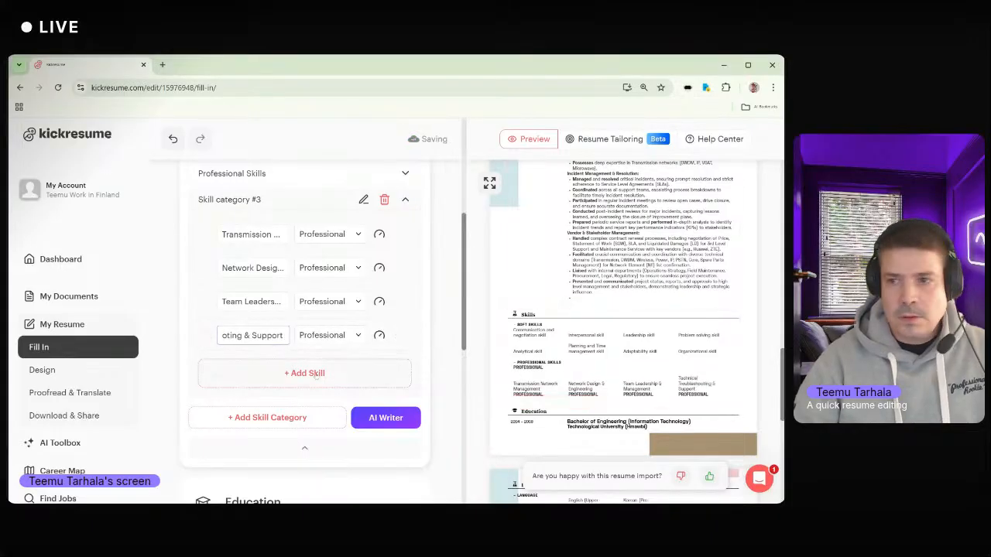
# - Add a fifth skill named Process Development & Improvement and paste the Regulatory & Procurement Management text into its name
pyautogui.click(309, 376)
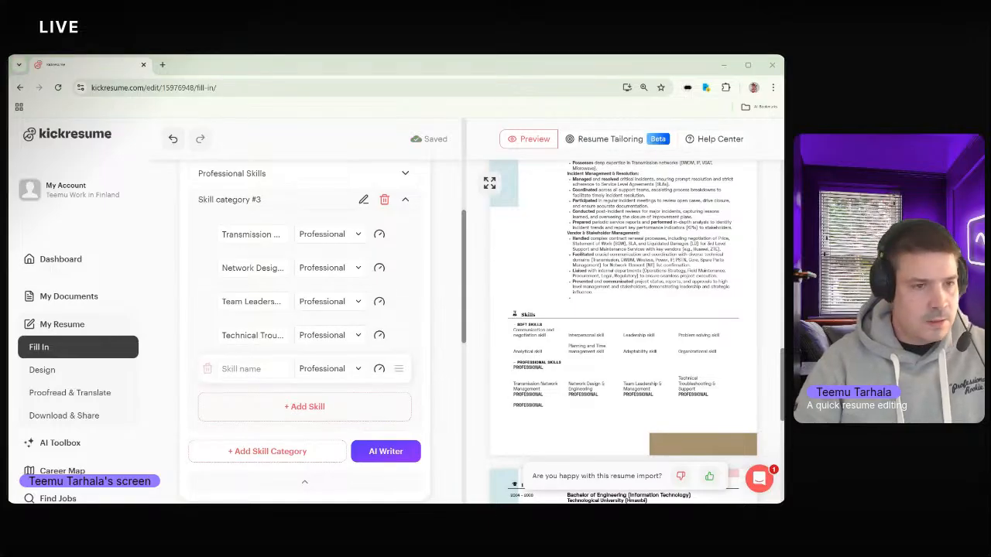
pyautogui.click(253, 369)
pyautogui.write('Process Development & Improvement')
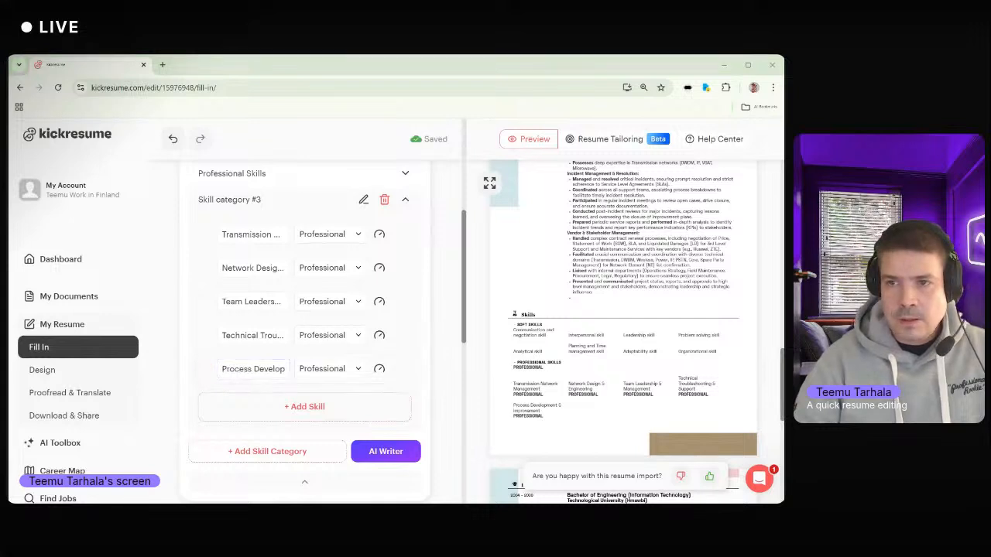
pyautogui.click(254, 370)
pyautogui.hotkey('ctrl', 'v')
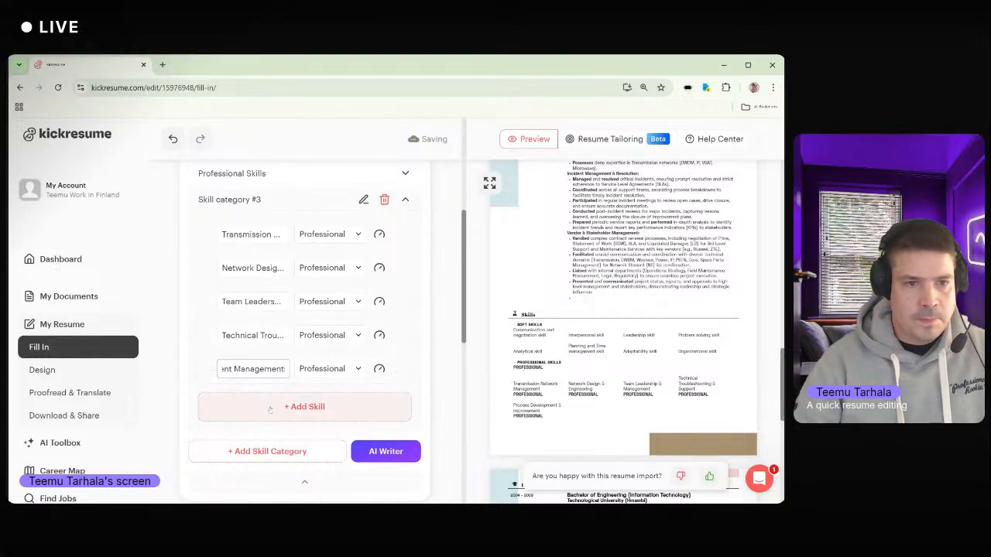
# - Add the skills New Technology Integration and Network Performance Monitoring to the third skill category
pyautogui.click(271, 410)
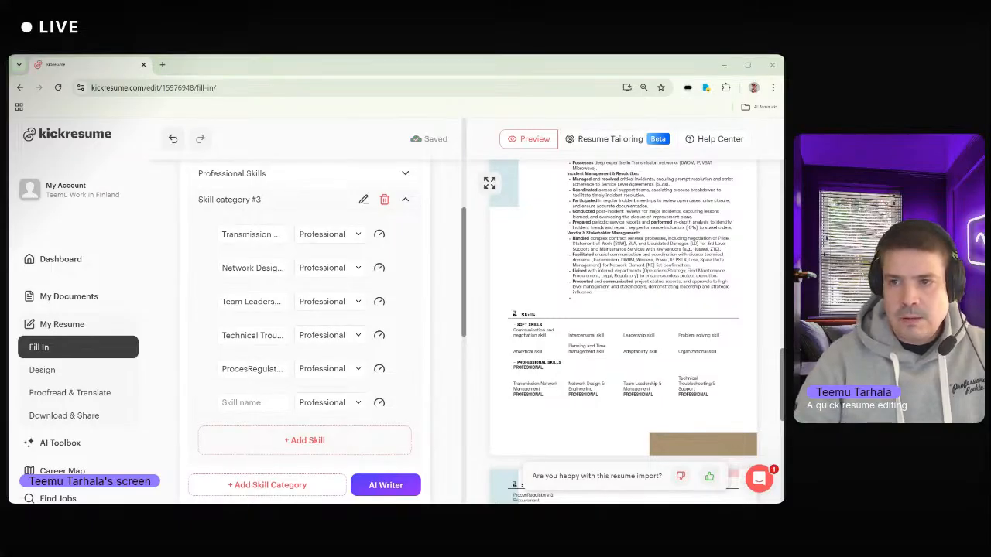
pyautogui.click(252, 403)
pyautogui.hotkey('ctrl', 'v')
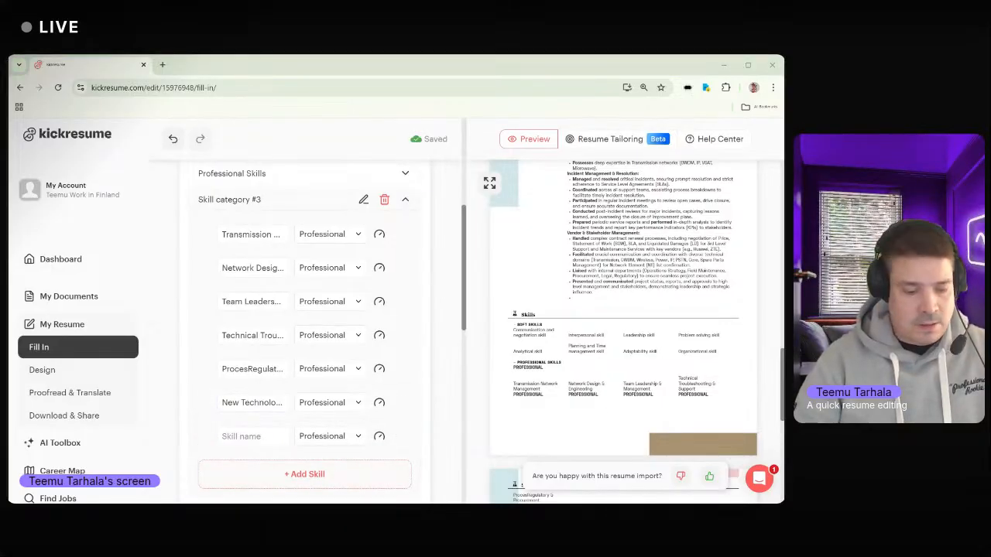
pyautogui.click(241, 436)
pyautogui.hotkey('ctrl', 'v')
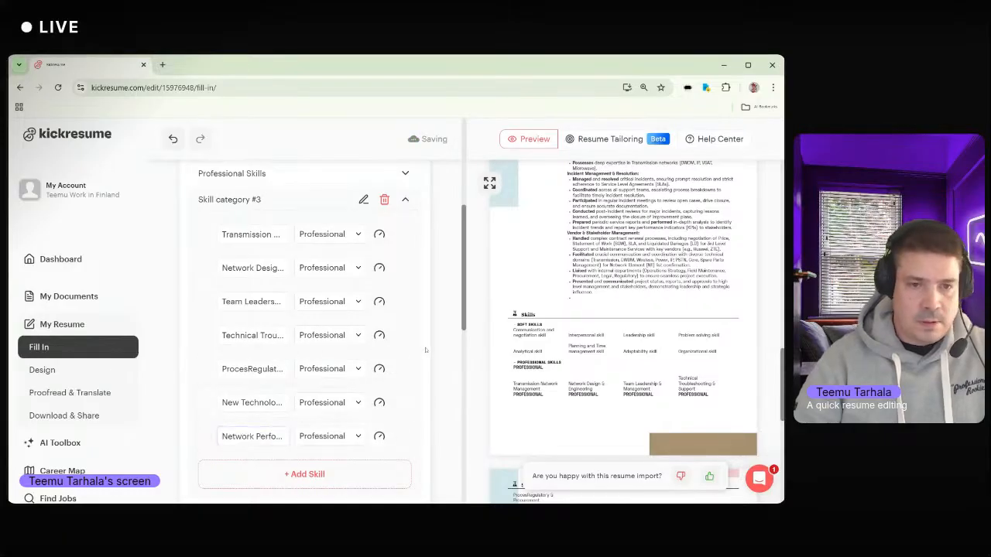
# - Set the levels of the Transmission Network Management and Network Design & Engineering skills to None
pyautogui.click(325, 234)
pyautogui.scroll(-1, 342, 333)
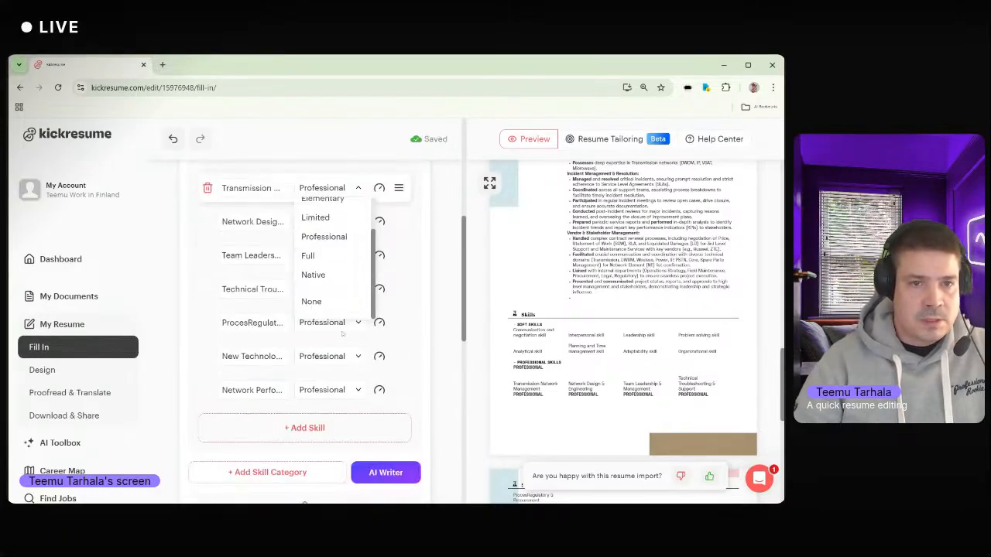
pyautogui.scroll(-3, 342, 333)
pyautogui.scroll(5, 342, 333)
pyautogui.click(314, 398)
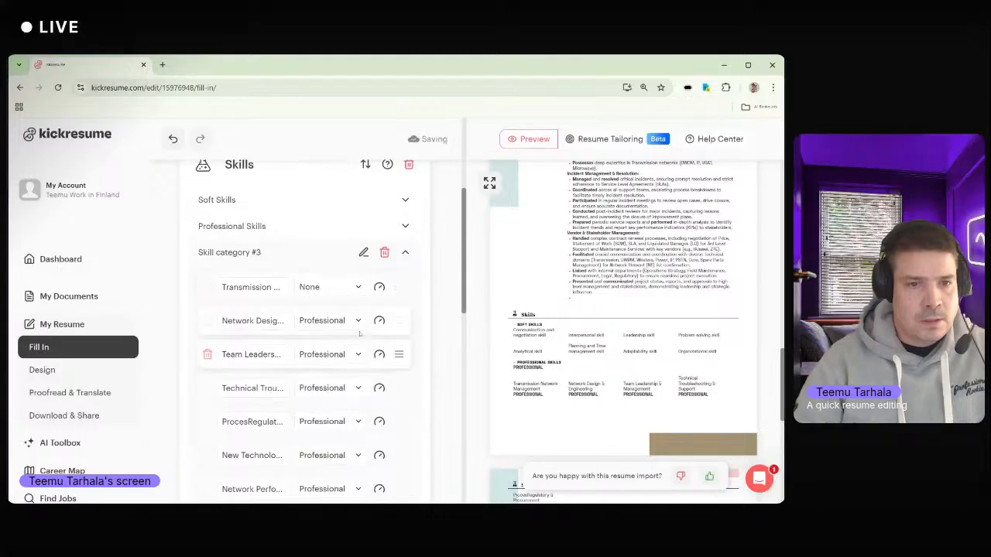
pyautogui.click(341, 320)
pyautogui.scroll(-1, 325, 387)
pyautogui.click(313, 433)
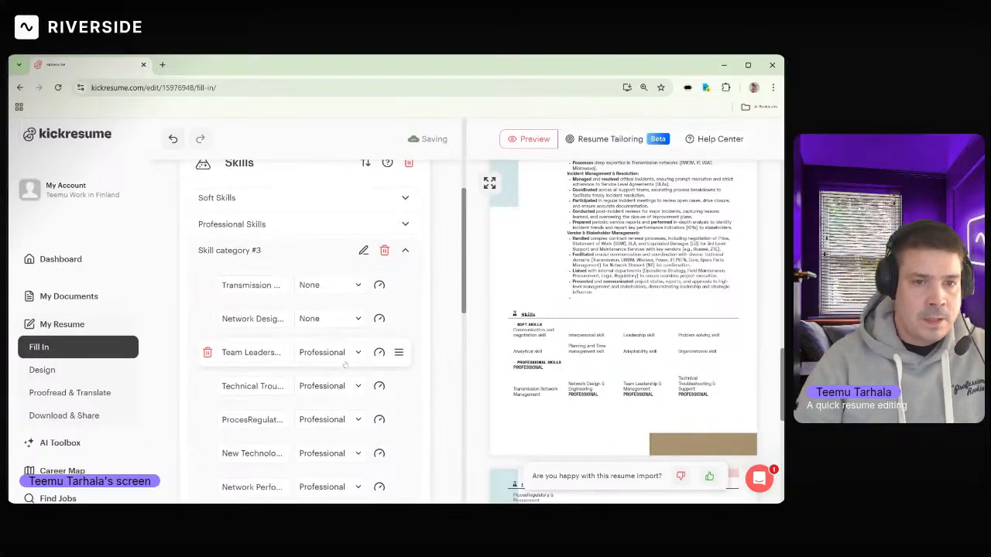
# - Set the levels of the Team Leadership & Management and Technical Troubleshooting & Support skills to None
pyautogui.scroll(-1, 346, 364)
pyautogui.click(340, 302)
pyautogui.scroll(-1, 345, 356)
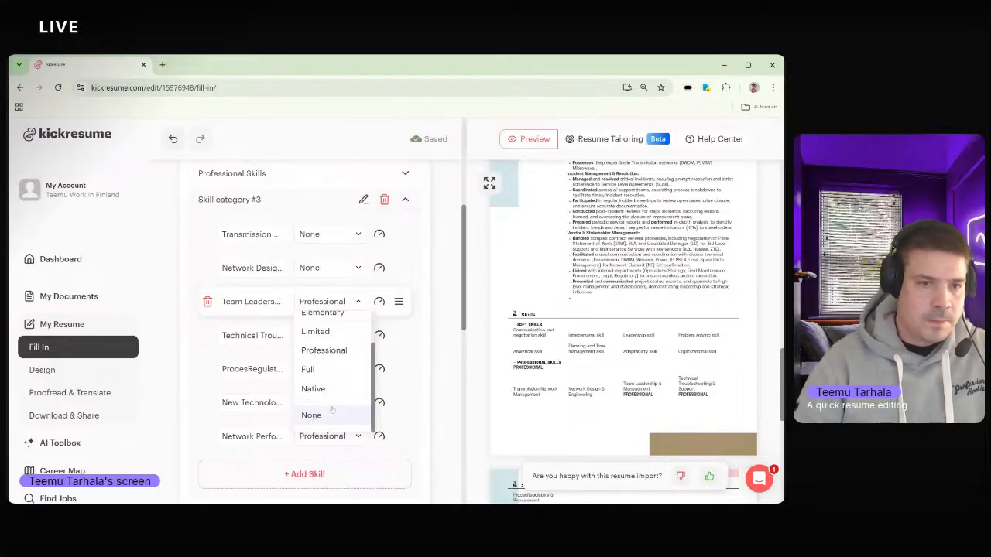
pyautogui.scroll(-2, 331, 408)
pyautogui.click(314, 309)
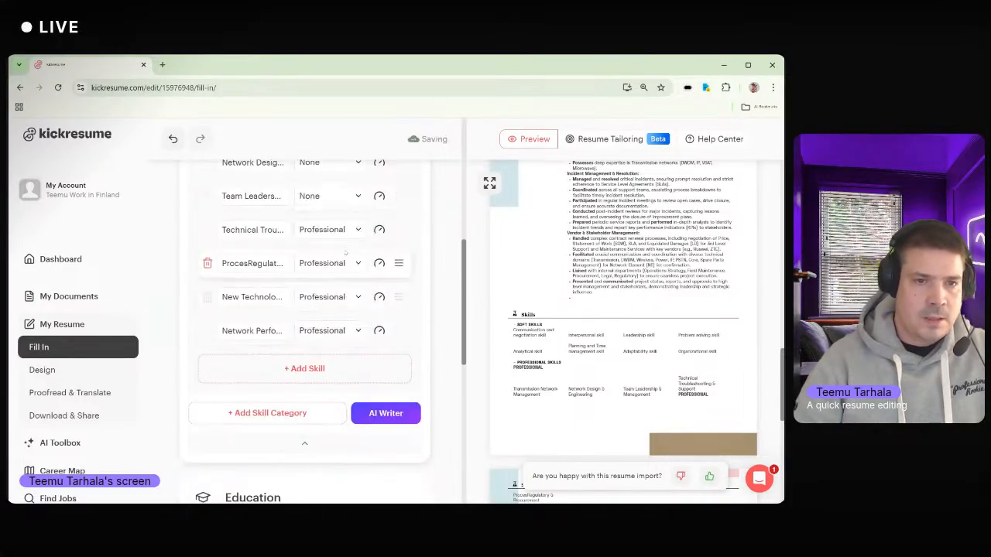
pyautogui.click(331, 229)
pyautogui.click(325, 343)
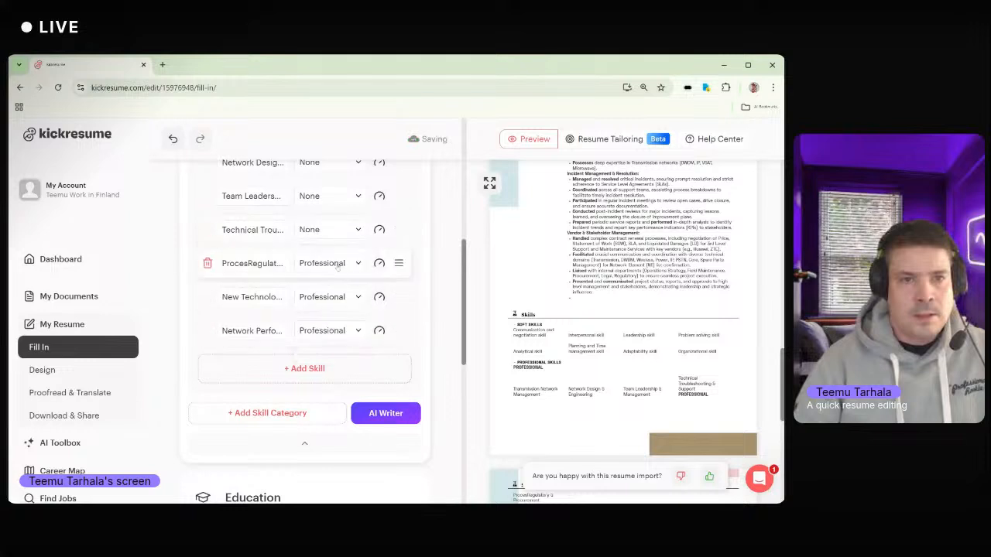
# - Set the levels of the last three skills in the third category to None, from the fifth skill through Network Performance Monitoring
pyautogui.click(332, 263)
pyautogui.scroll(-1, 325, 364)
pyautogui.click(314, 376)
pyautogui.click(341, 297)
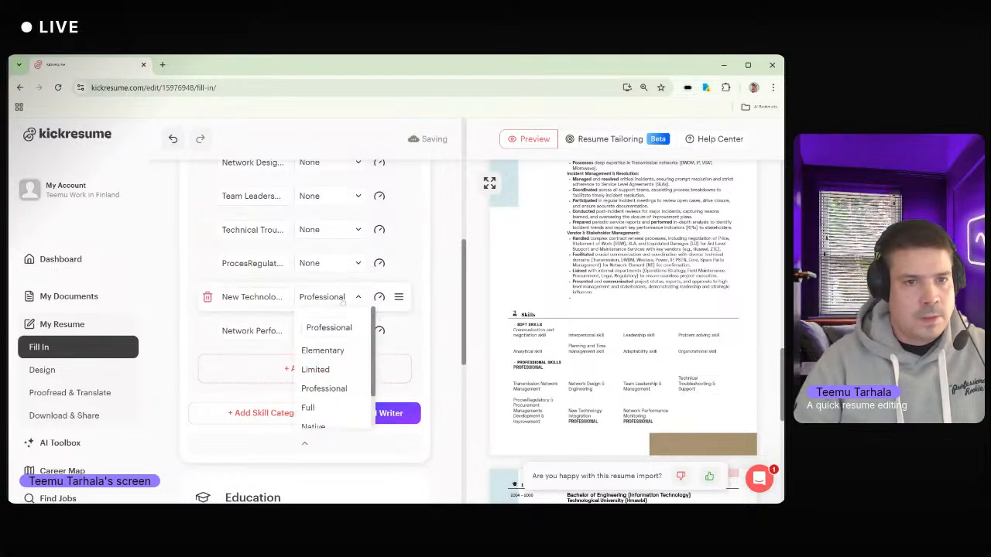
pyautogui.scroll(-1, 325, 364)
pyautogui.click(314, 409)
pyautogui.click(340, 330)
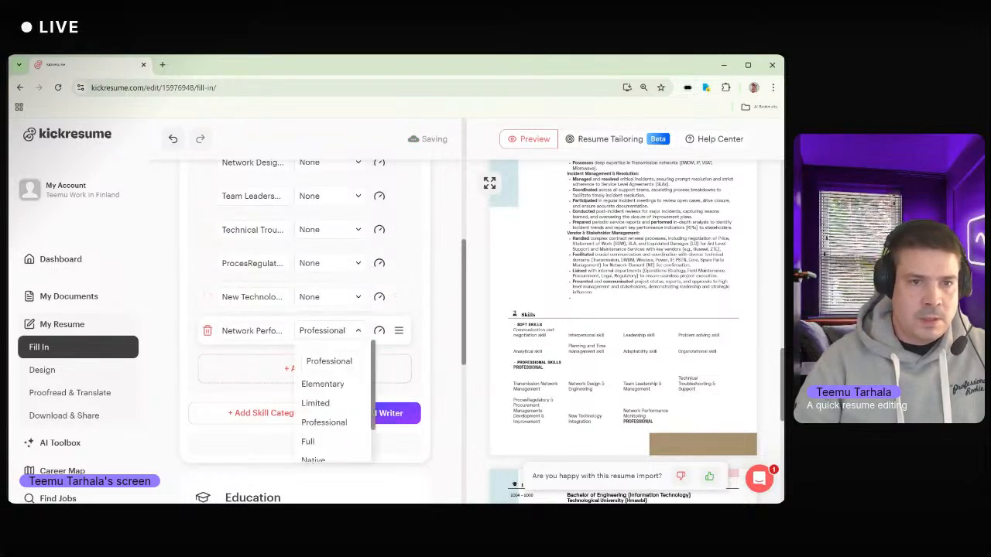
pyautogui.scroll(-1, 325, 403)
pyautogui.click(314, 442)
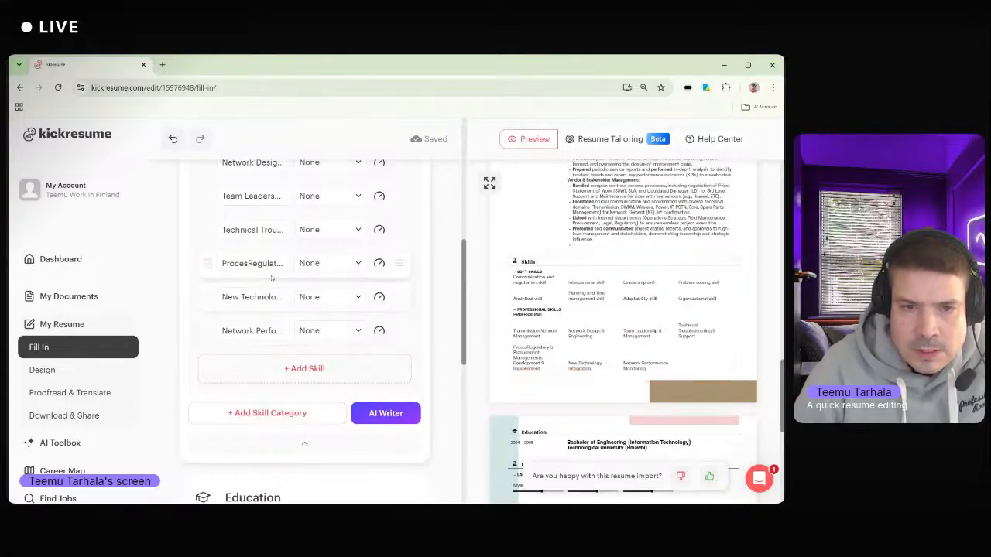
# - Replace the garbled name of the fifth skill in the third category with Process Development & Improvement
pyautogui.scroll(3, 304, 267)
pyautogui.scroll(-2, 304, 290)
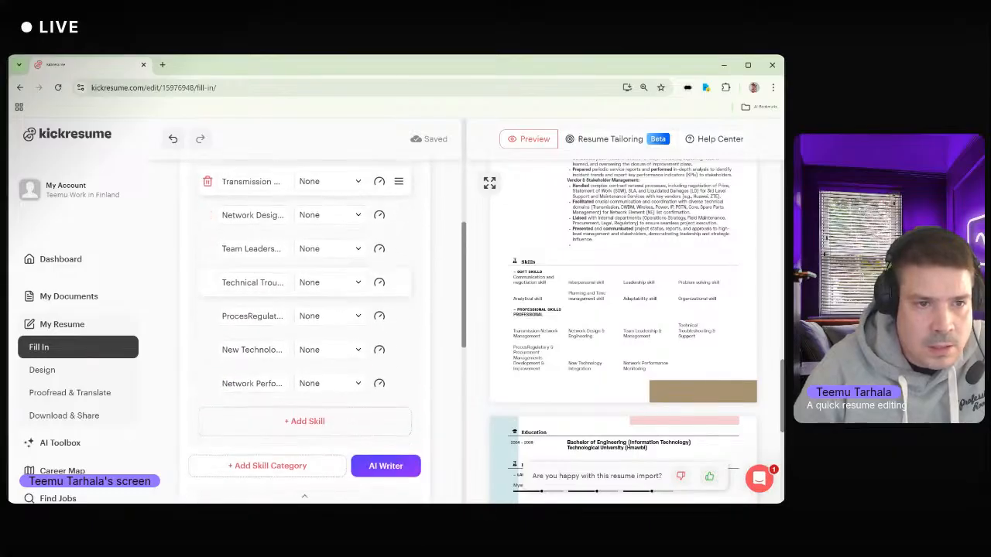
pyautogui.click(249, 316)
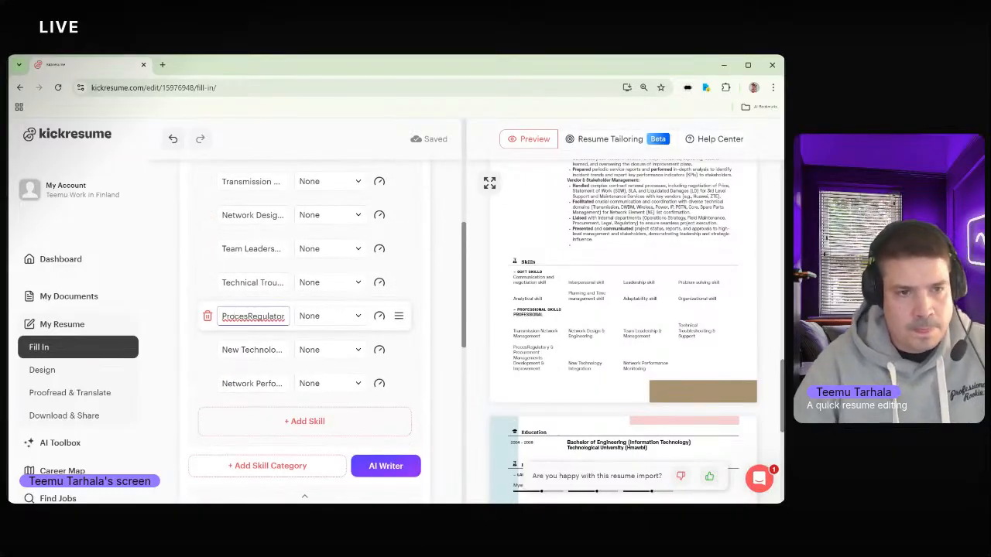
pyautogui.moveTo(222, 316); pyautogui.dragTo(312, 322)
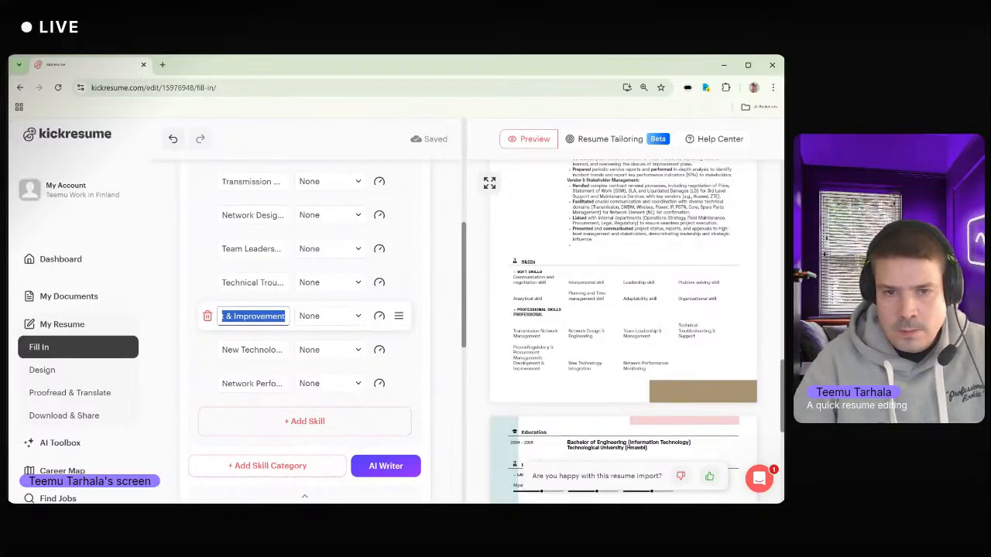
pyautogui.press('BackSpace')
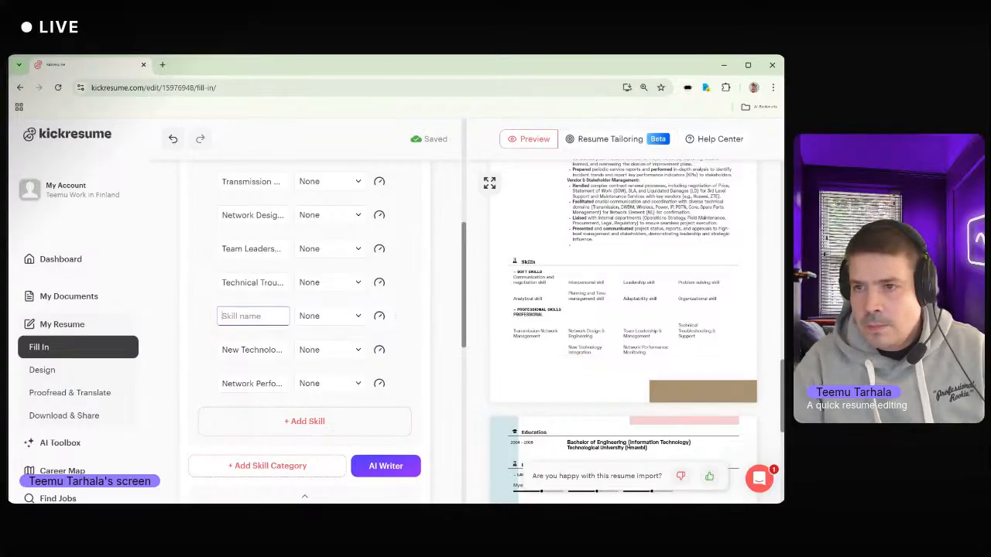
pyautogui.hotkey('alt', 'Tab')
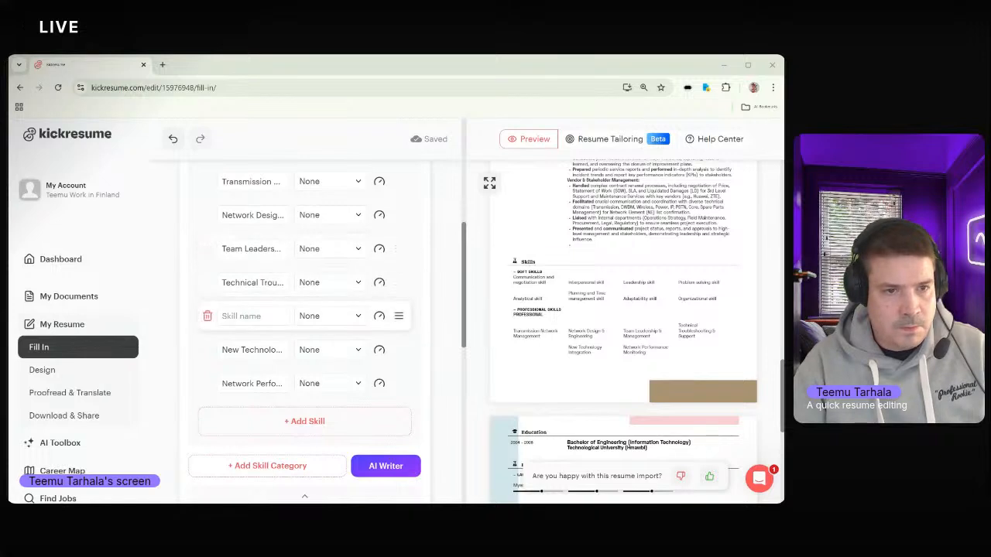
pyautogui.hotkey('alt', 'Tab')
pyautogui.write('Process Development & Improvement')
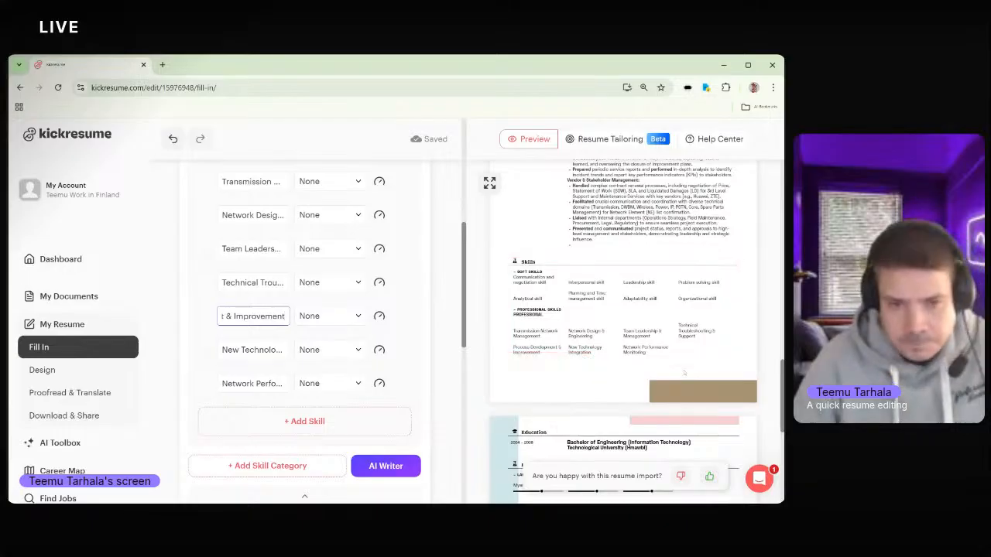
pyautogui.scroll(1, 332, 283)
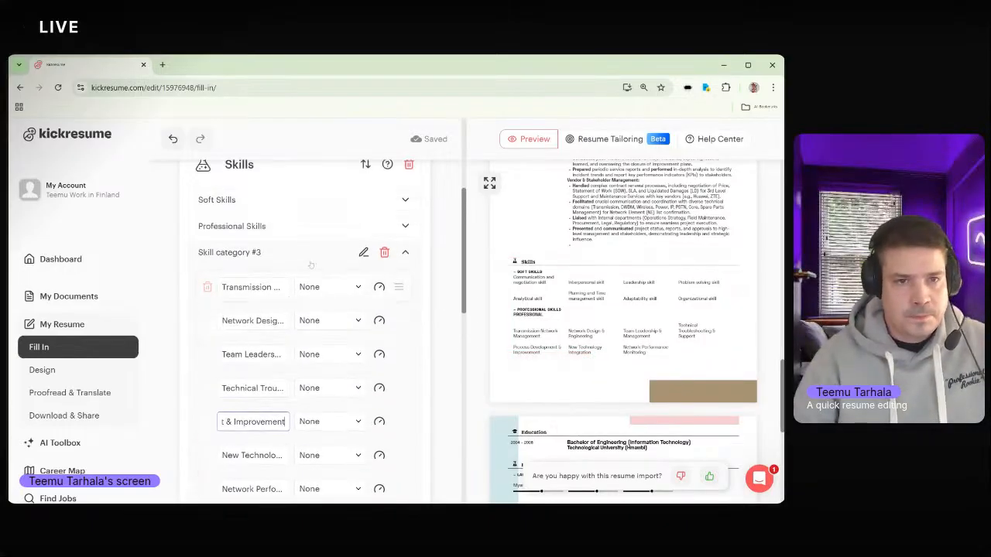
# - Delete the empty Professional Skills category that holds only a blank skill entry
pyautogui.click(392, 228)
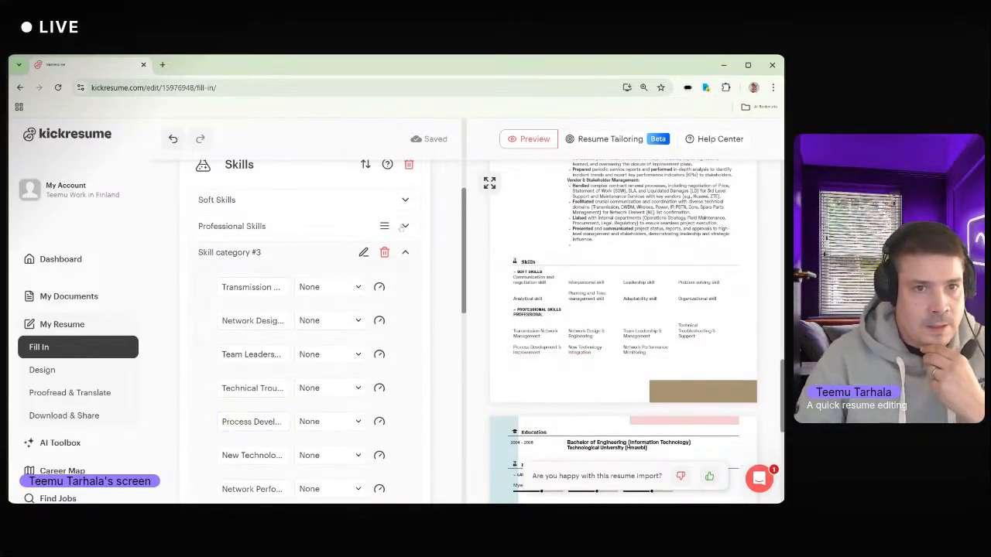
pyautogui.click(394, 228)
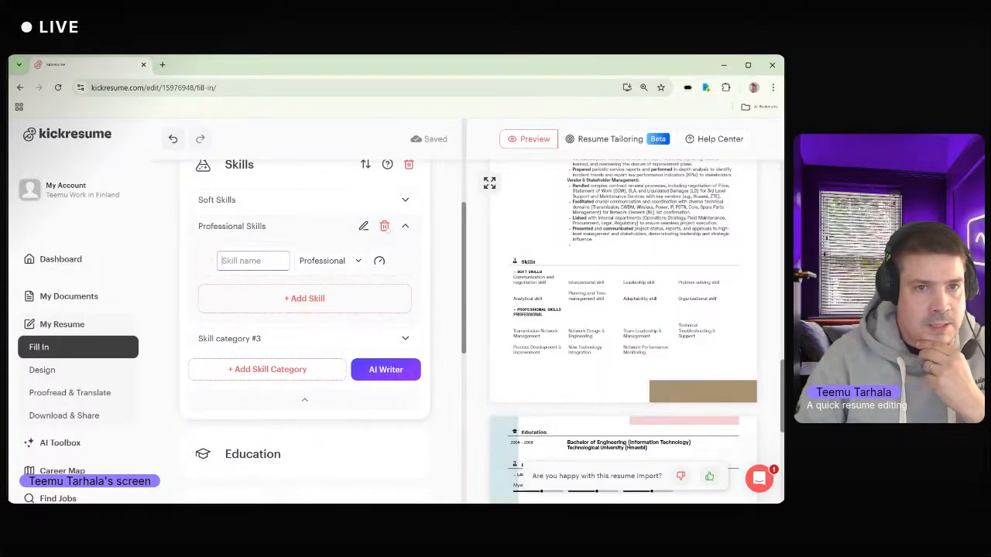
pyautogui.click(384, 226)
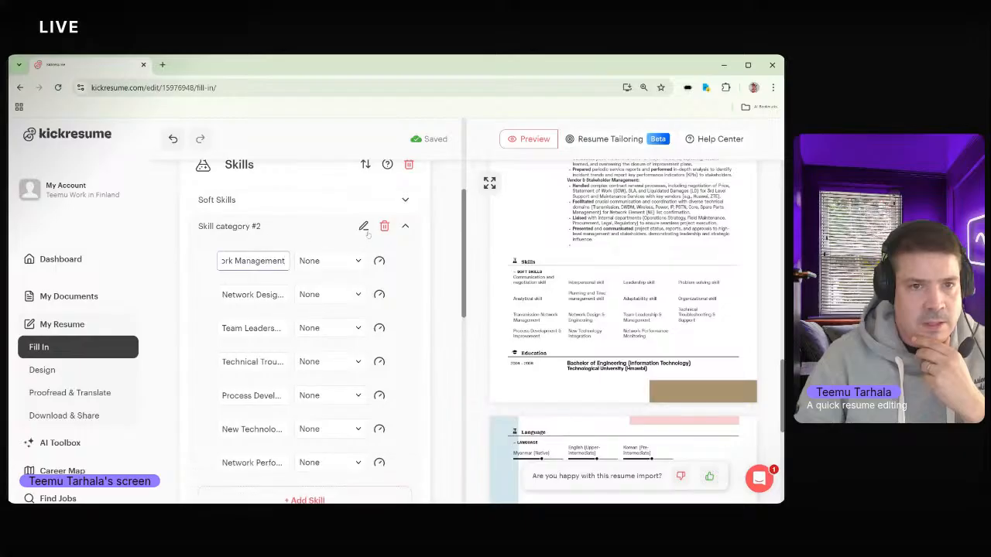
# - Rename the skill category containing the network and technical skills as Professional Skills
pyautogui.click(363, 225)
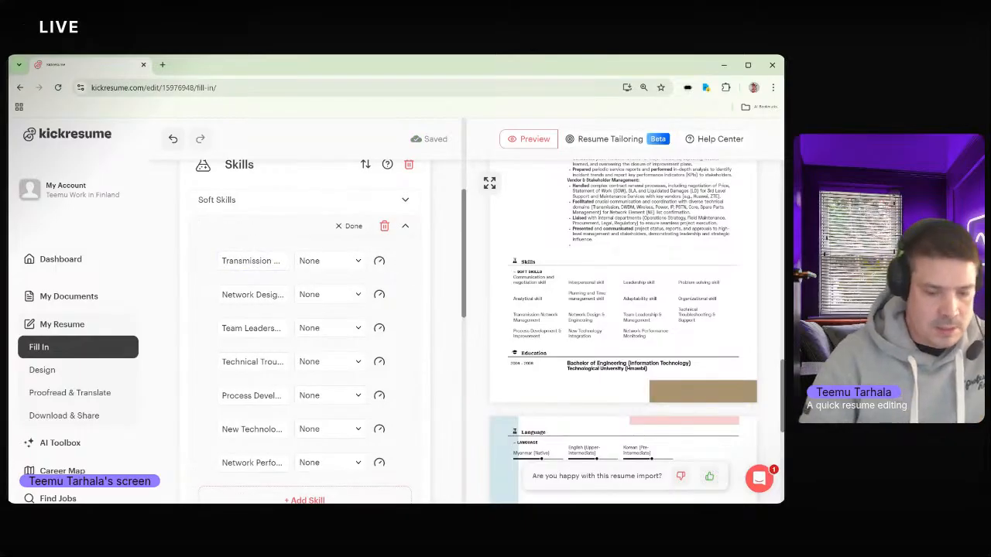
pyautogui.write('Prof')
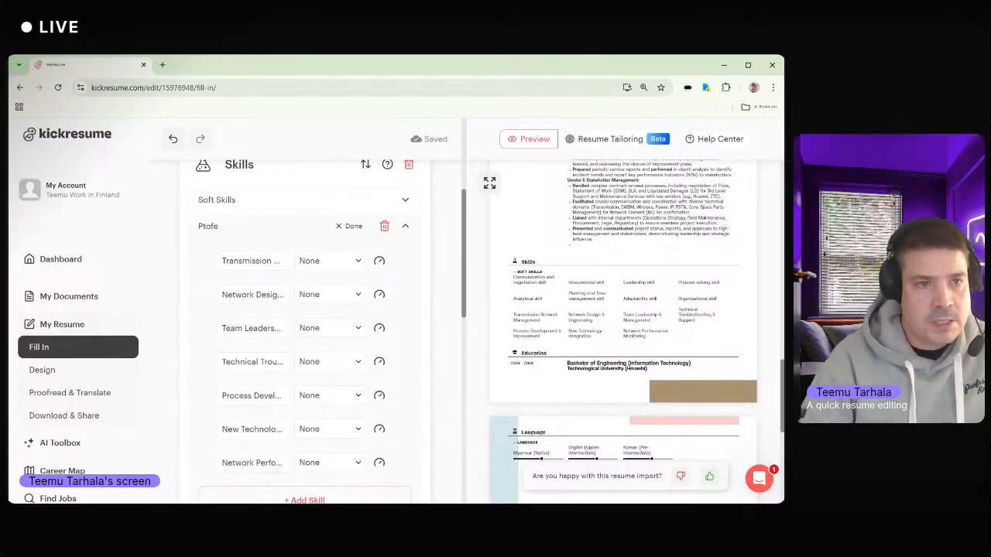
pyautogui.press('BackSpace')
pyautogui.press('BackSpace')
pyautogui.press('BackSpace')
pyautogui.press('BackSpace')
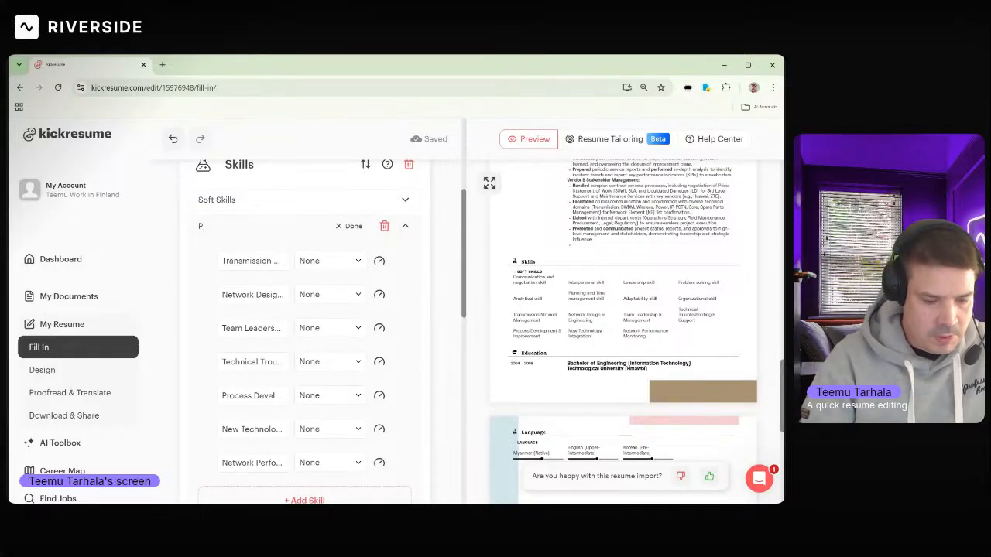
pyautogui.write('rofessio')
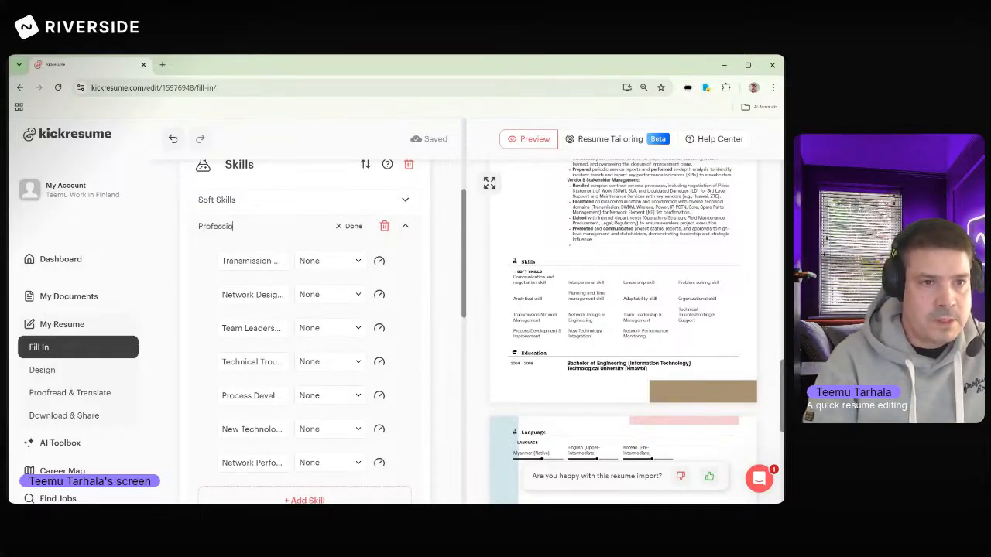
pyautogui.write('nal Skills')
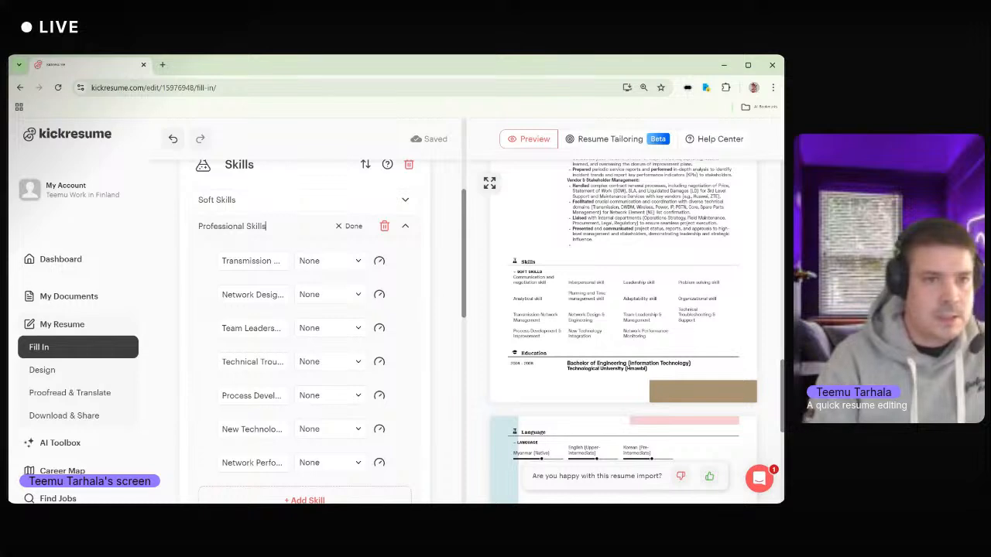
pyautogui.press('Return')
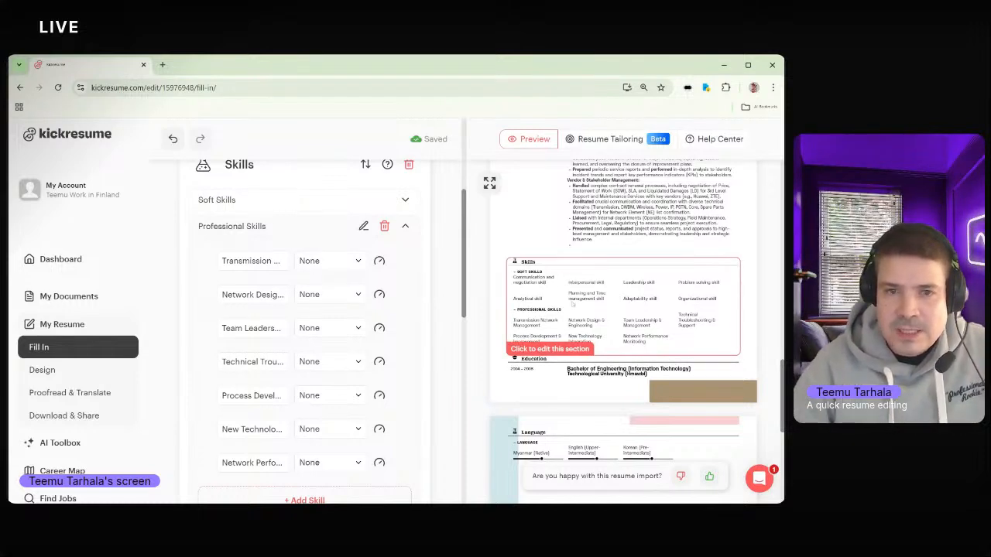
# - Review the resume preview across the Experience, Skills, Education and Language sections for length and layout
pyautogui.scroll(-1, 572, 302)
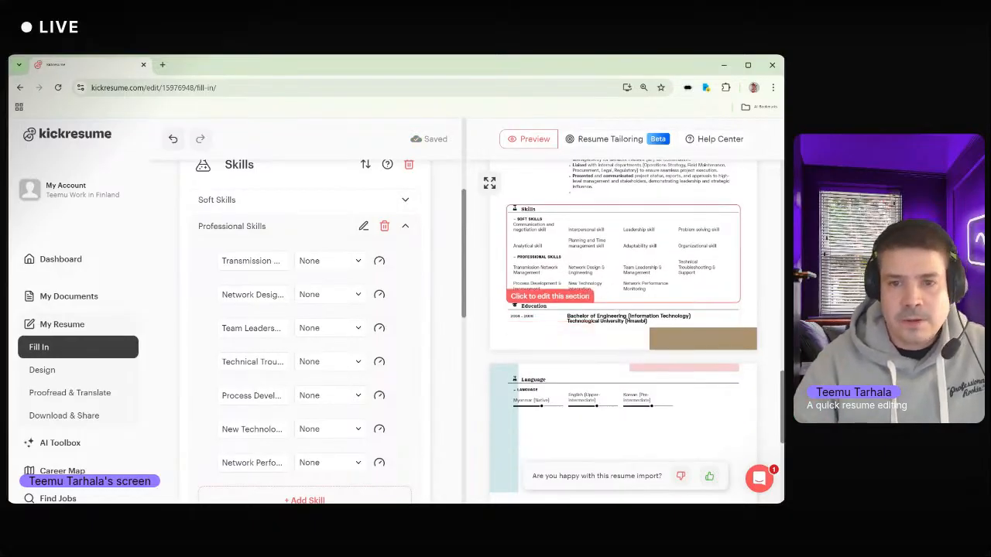
pyautogui.scroll(-1, 608, 281)
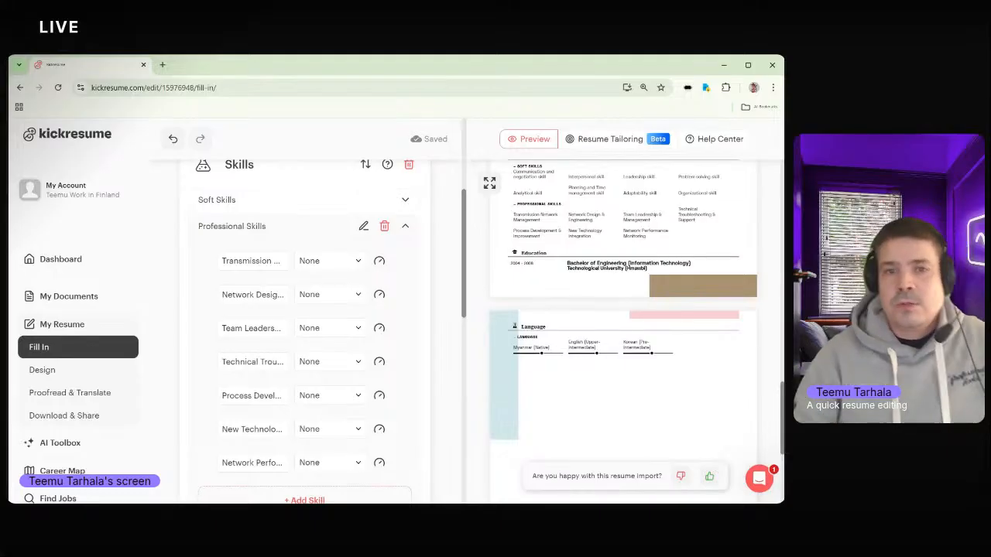
pyautogui.scroll(1, 542, 309)
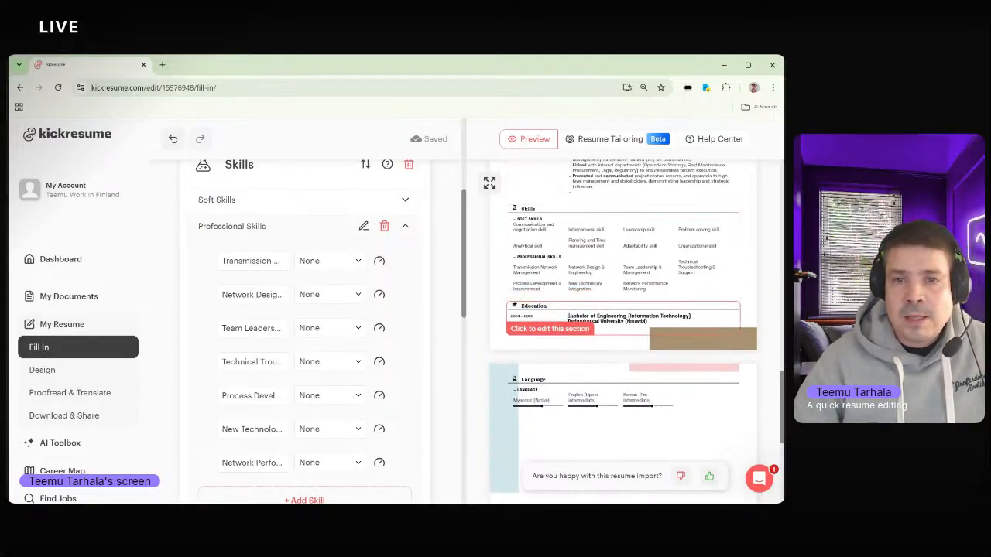
pyautogui.scroll(3, 542, 321)
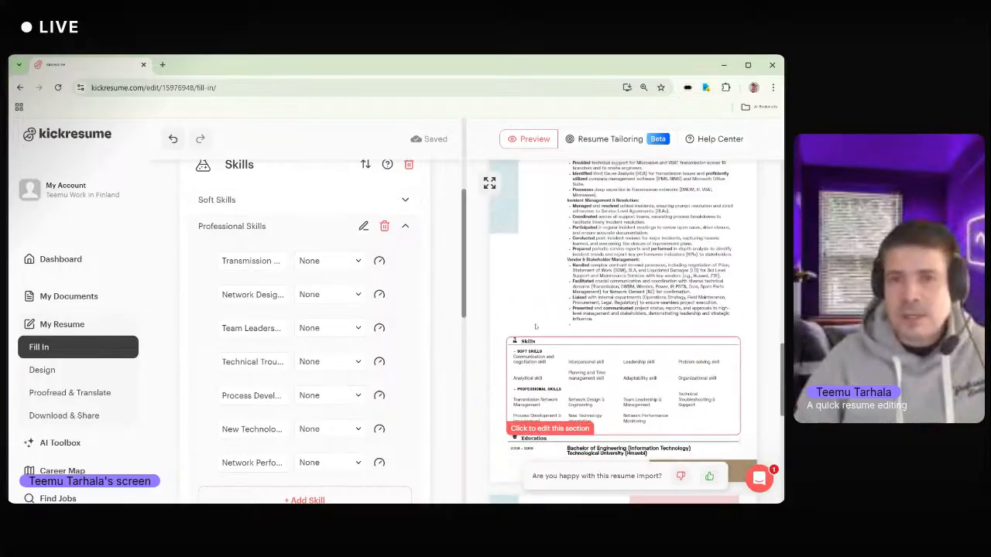
pyautogui.scroll(3, 535, 325)
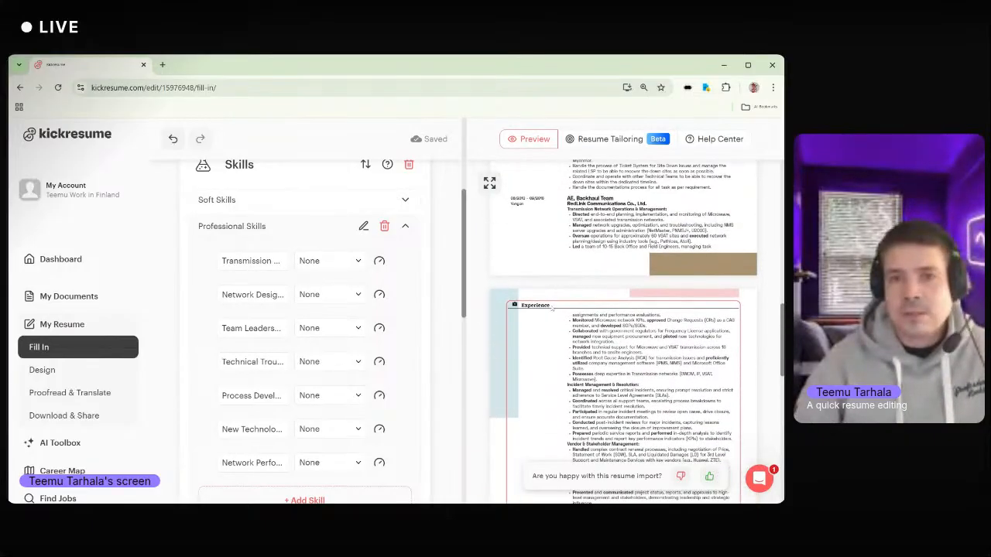
pyautogui.scroll(1, 551, 310)
pyautogui.scroll(2, 553, 311)
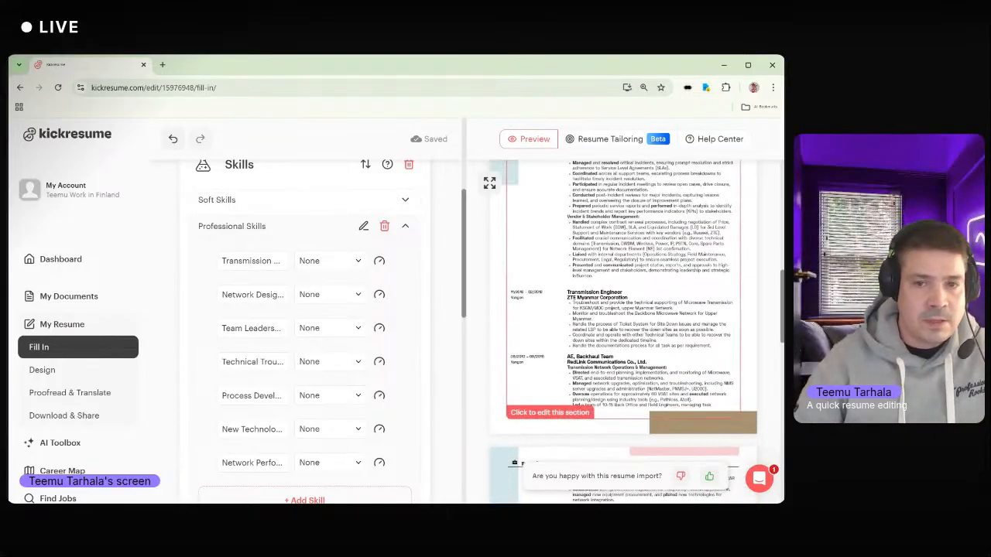
pyautogui.scroll(8, 623, 332)
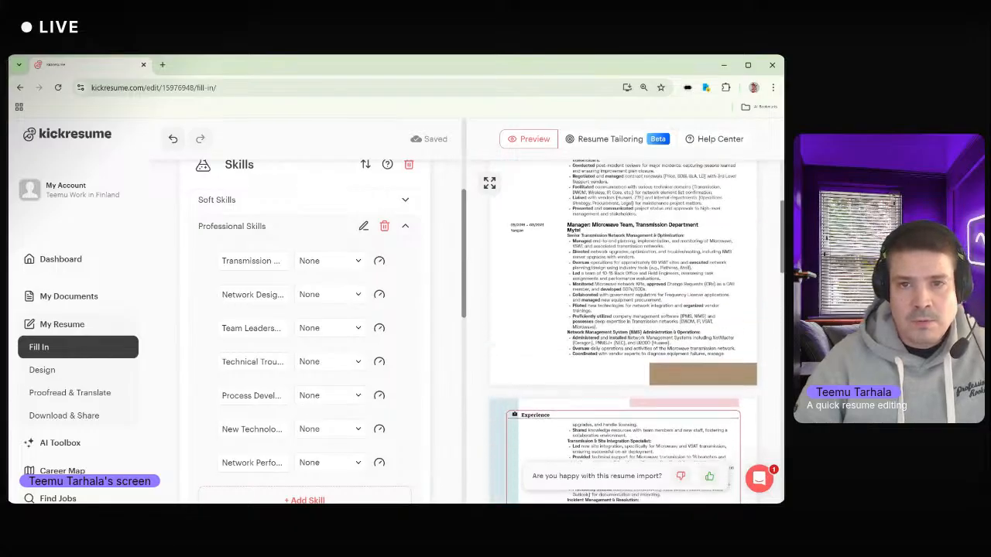
pyautogui.scroll(-3, 568, 212)
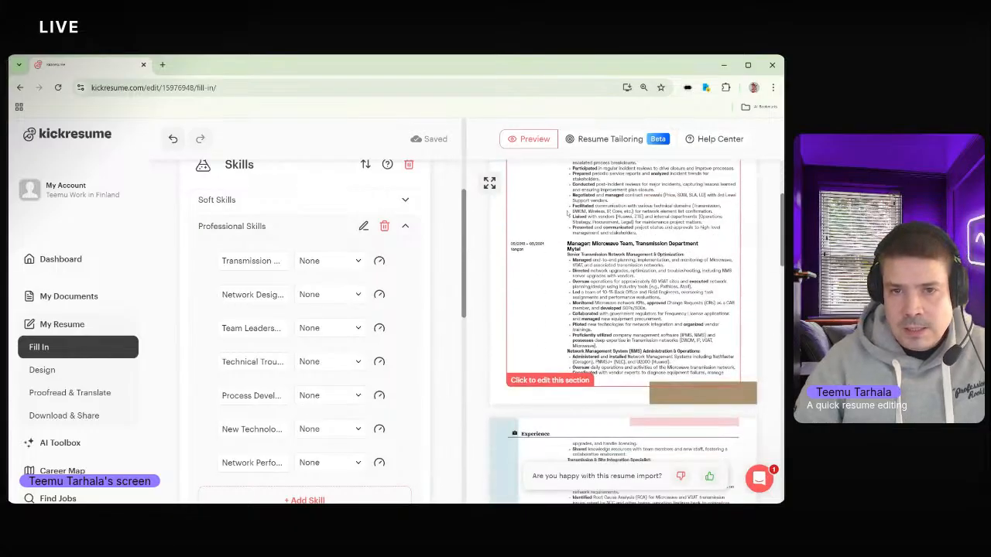
pyautogui.scroll(-5, 564, 228)
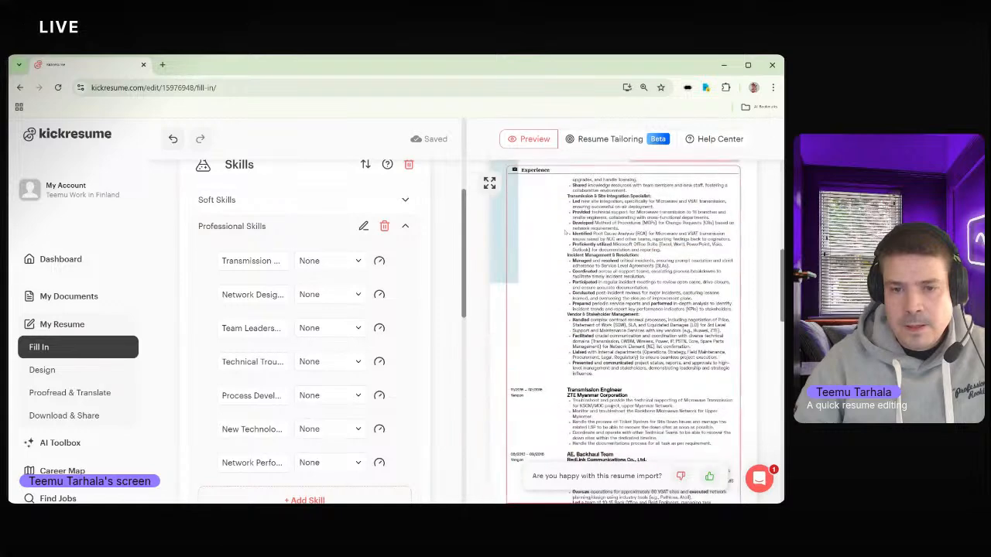
pyautogui.scroll(-1, 565, 375)
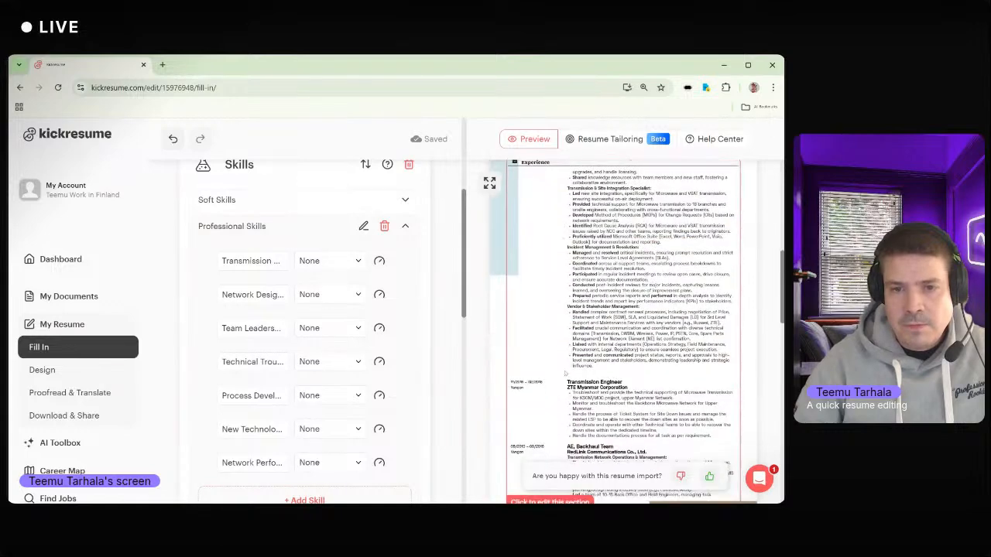
pyautogui.scroll(-2, 571, 381)
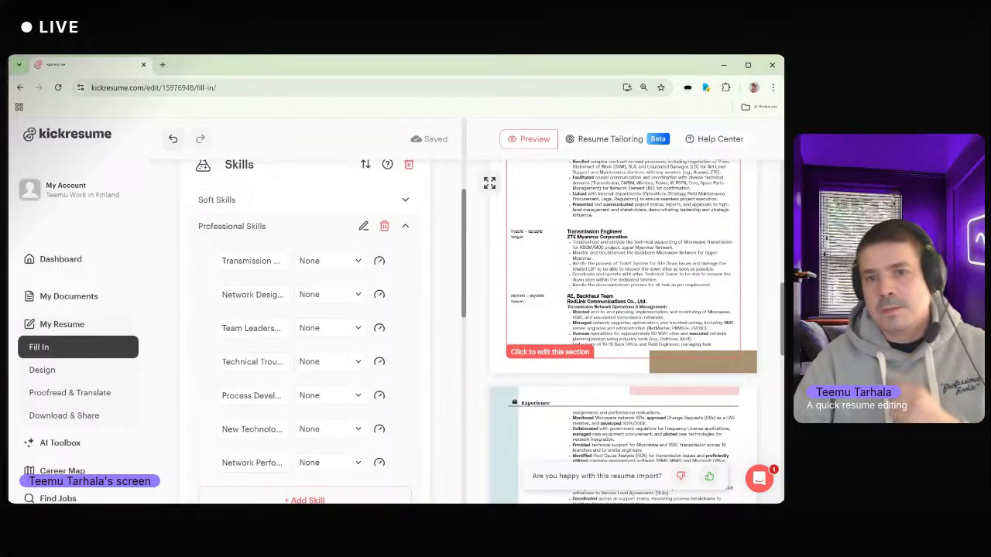
pyautogui.scroll(-5, 623, 309)
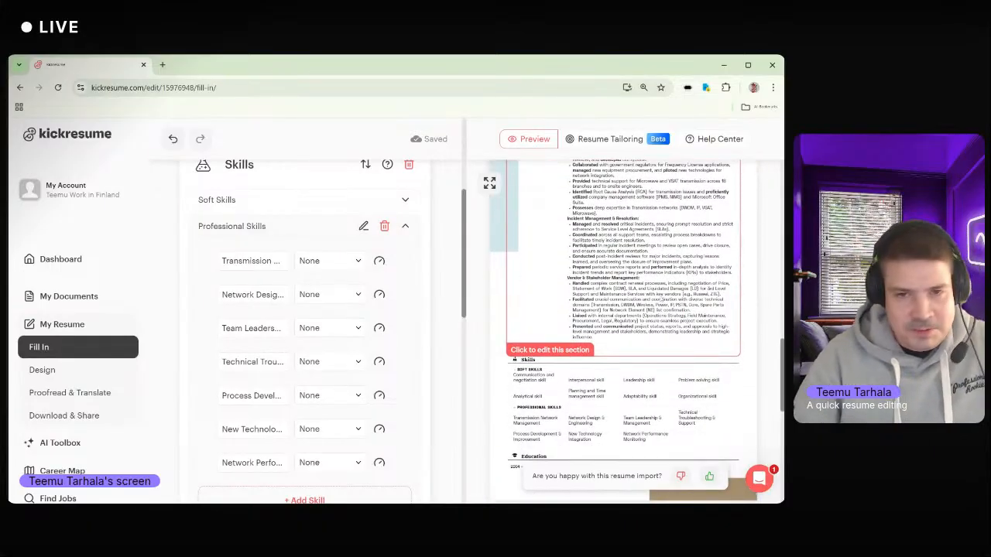
pyautogui.scroll(-5, 648, 310)
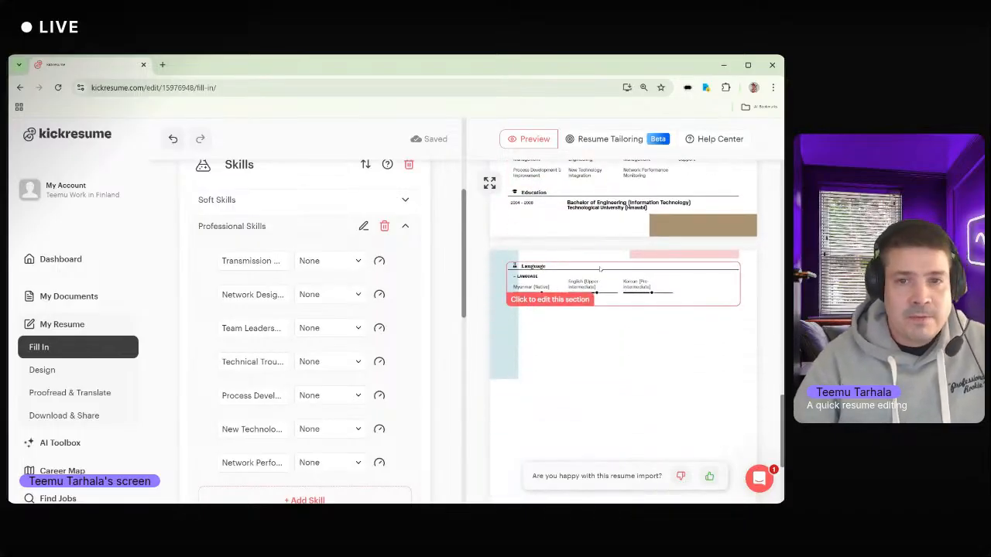
# - In the Language section, give Myanmar the text level Native instead of a slider and remove "(Native)" from its name
pyautogui.scroll(-4, 255, 233)
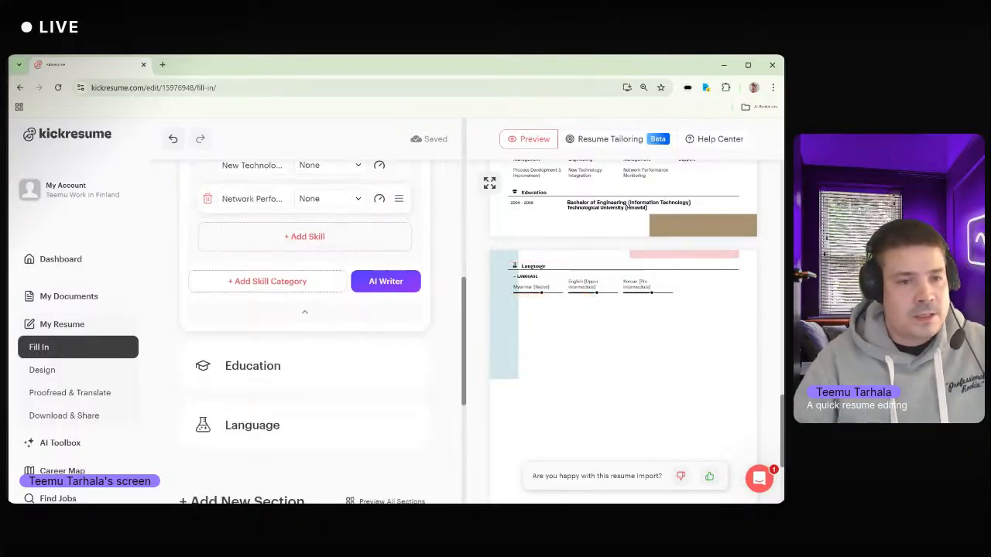
pyautogui.scroll(-3, 309, 309)
pyautogui.click(257, 319)
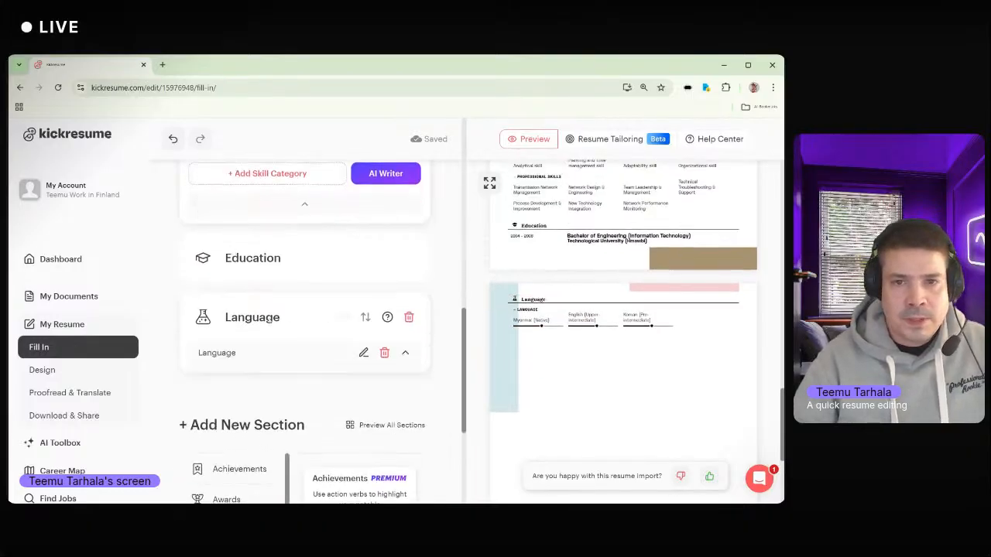
pyautogui.scroll(-1, 292, 297)
pyautogui.scroll(1, 292, 298)
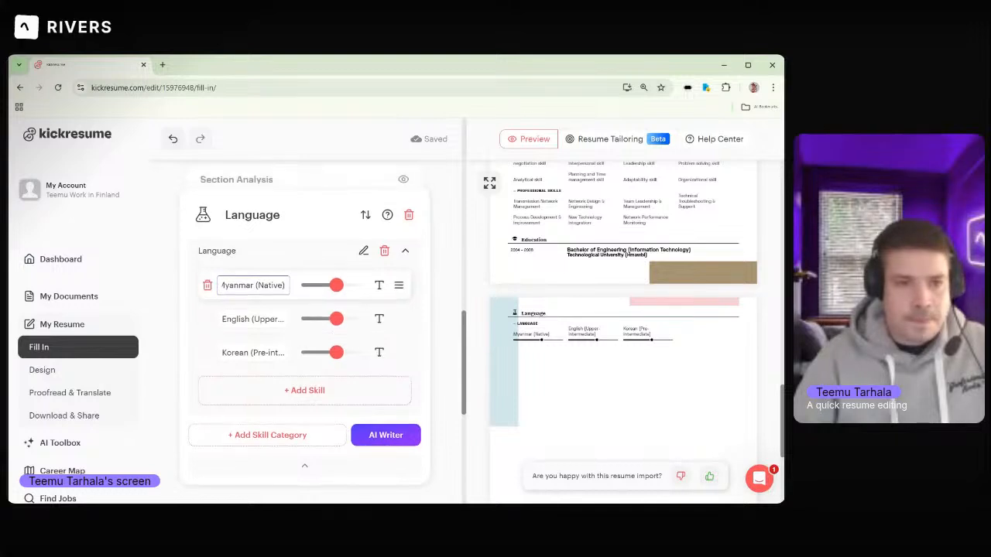
pyautogui.click(379, 285)
pyautogui.click(354, 290)
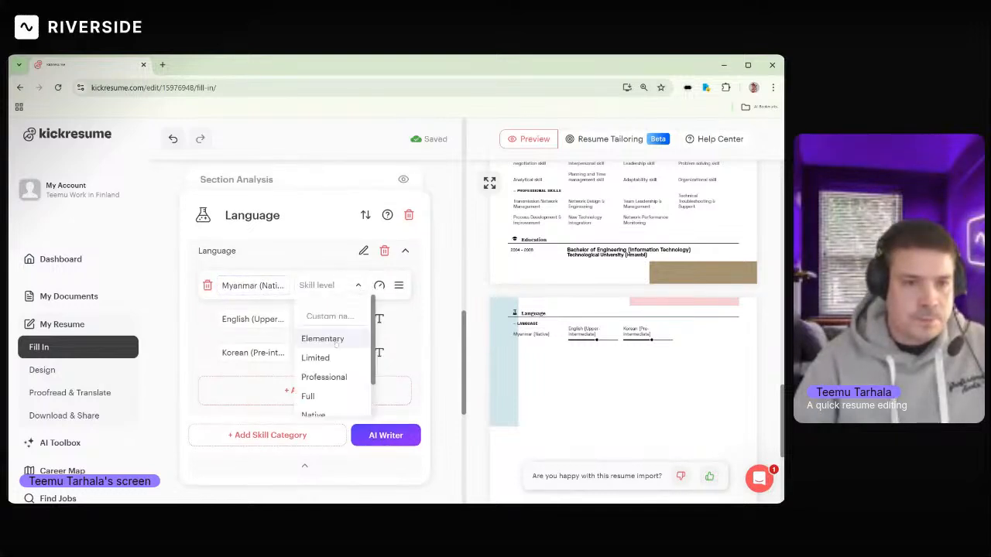
pyautogui.scroll(-2, 325, 364)
pyautogui.click(317, 373)
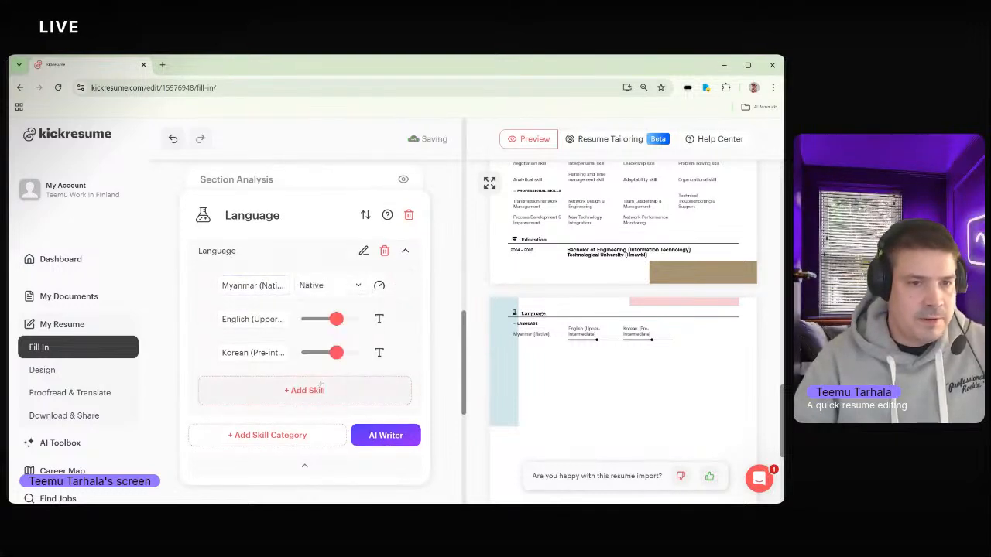
pyautogui.moveTo(255, 286); pyautogui.dragTo(292, 288)
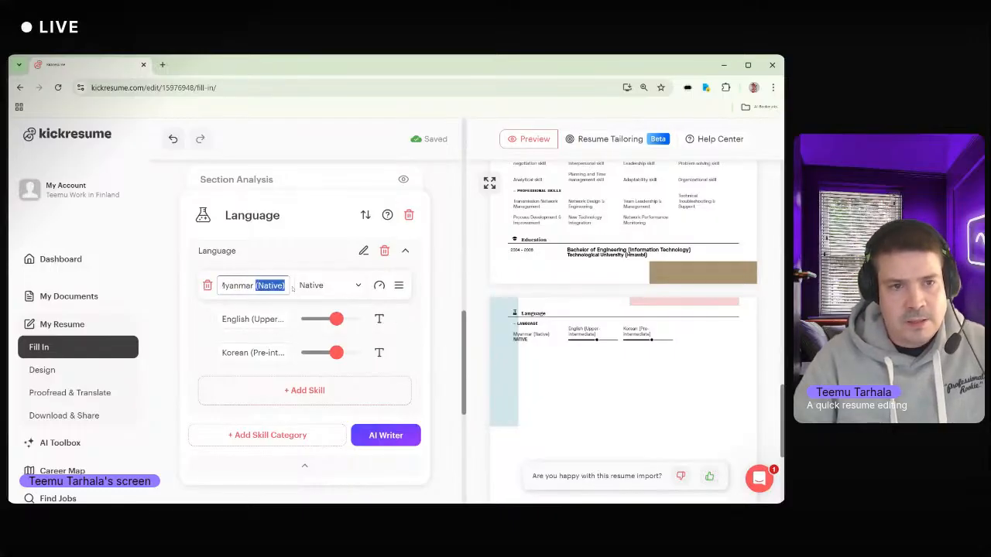
pyautogui.press('BackSpace')
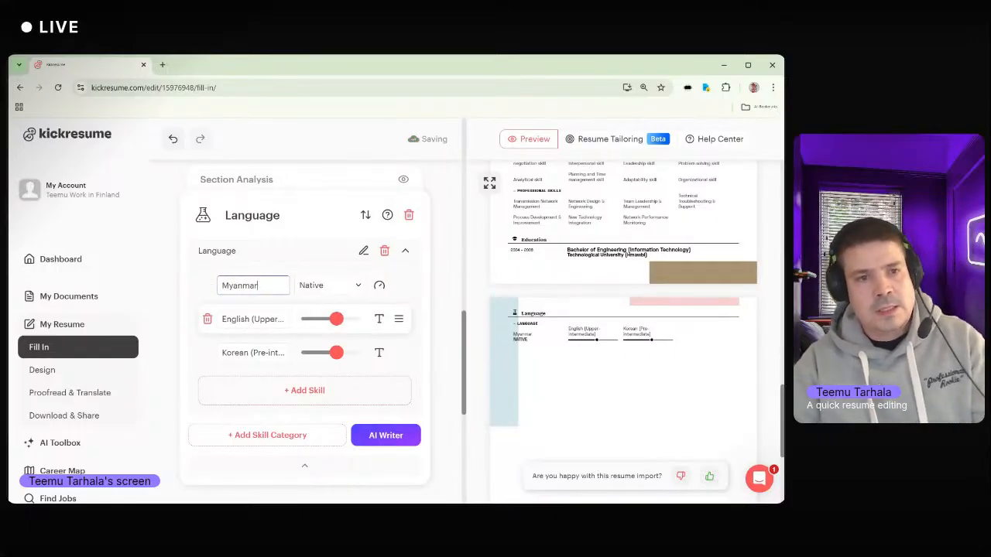
# - Switch the English language entry from a slider to a text level and open its level choices
pyautogui.click(270, 319)
pyautogui.click(378, 319)
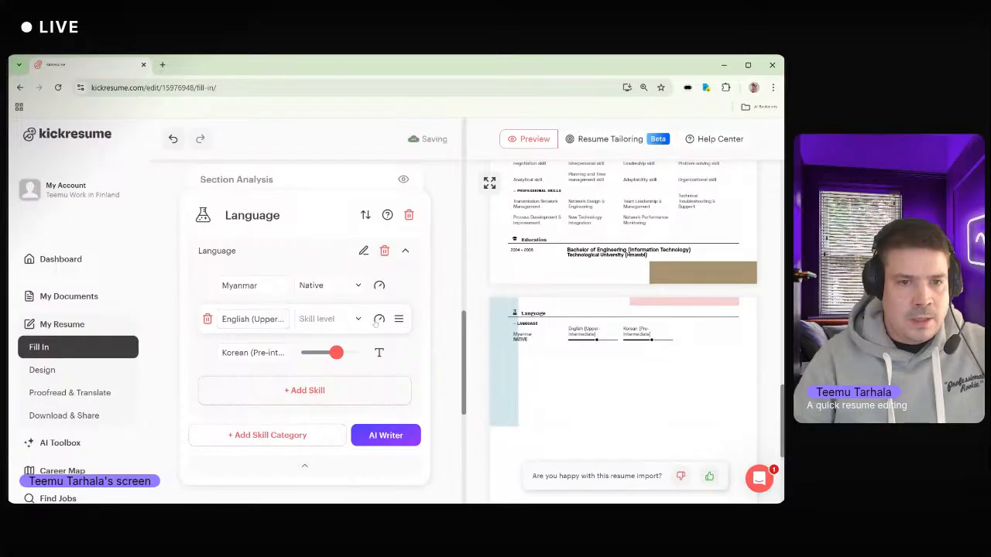
pyautogui.click(364, 322)
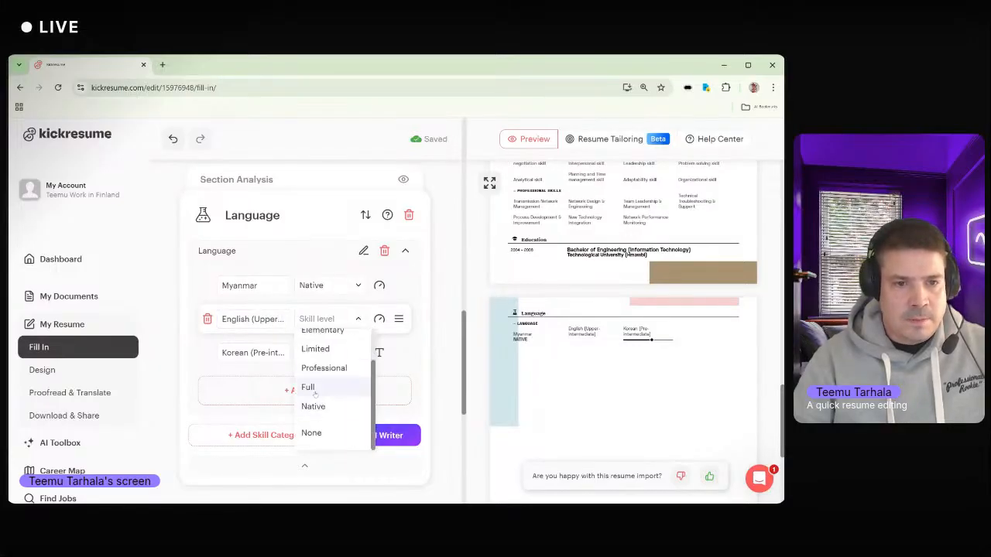
# - Set the English entry's skill level to Full and shorten its name to "English"
pyautogui.click(305, 387)
pyautogui.moveTo(254, 319); pyautogui.dragTo(338, 350)
pyautogui.press('BackSpace')
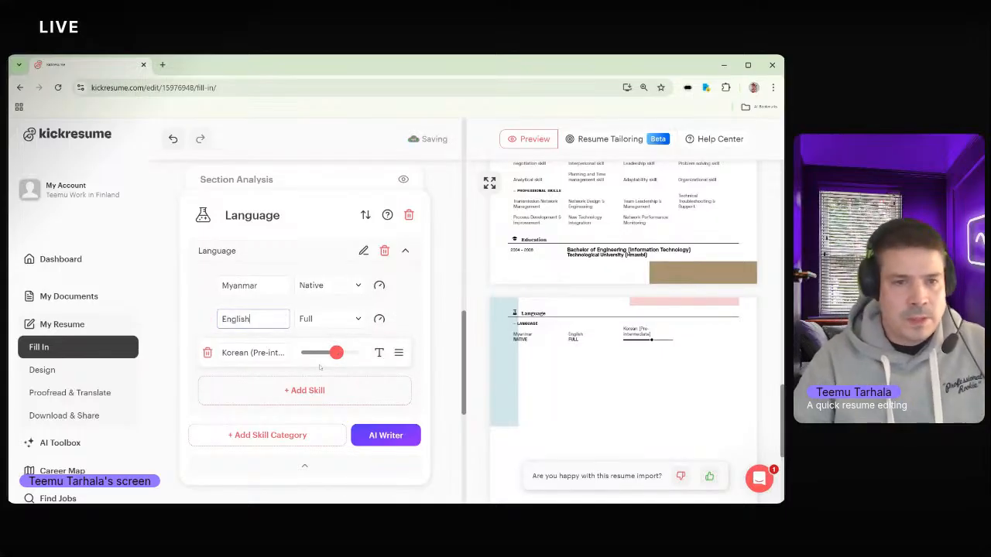
# - Switch the Korean entry from a slider to a text skill level and look through the available levels
pyautogui.click(283, 353)
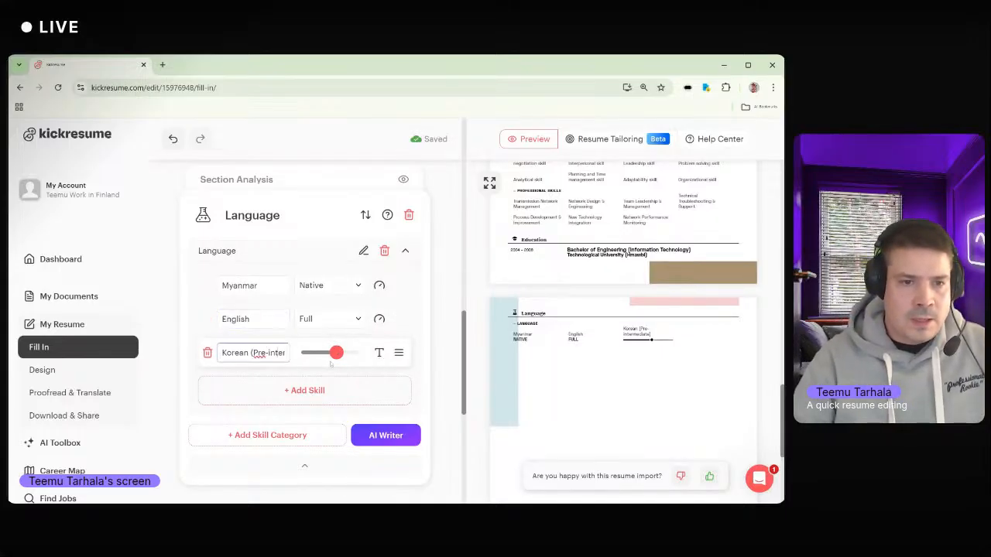
pyautogui.click(378, 353)
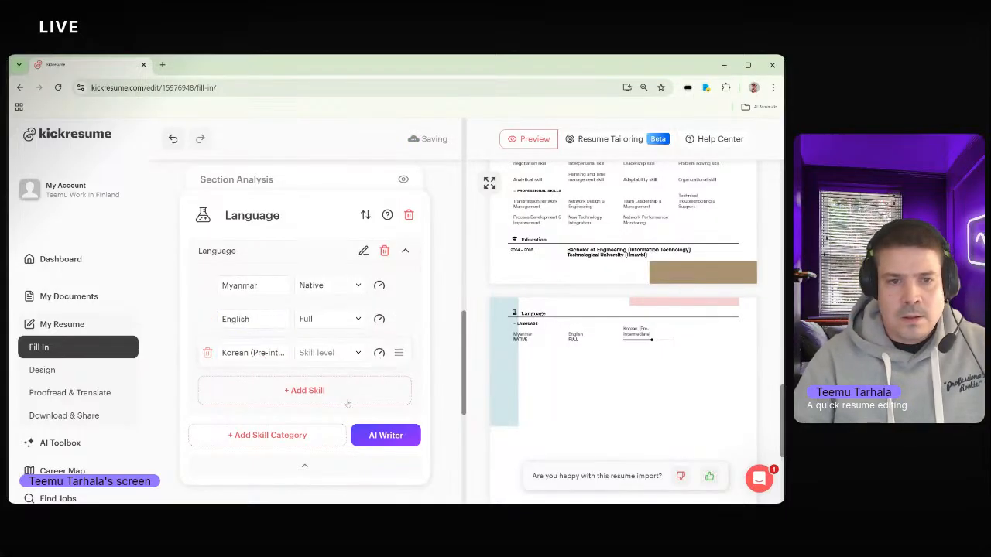
pyautogui.click(358, 353)
pyautogui.scroll(-1, 329, 401)
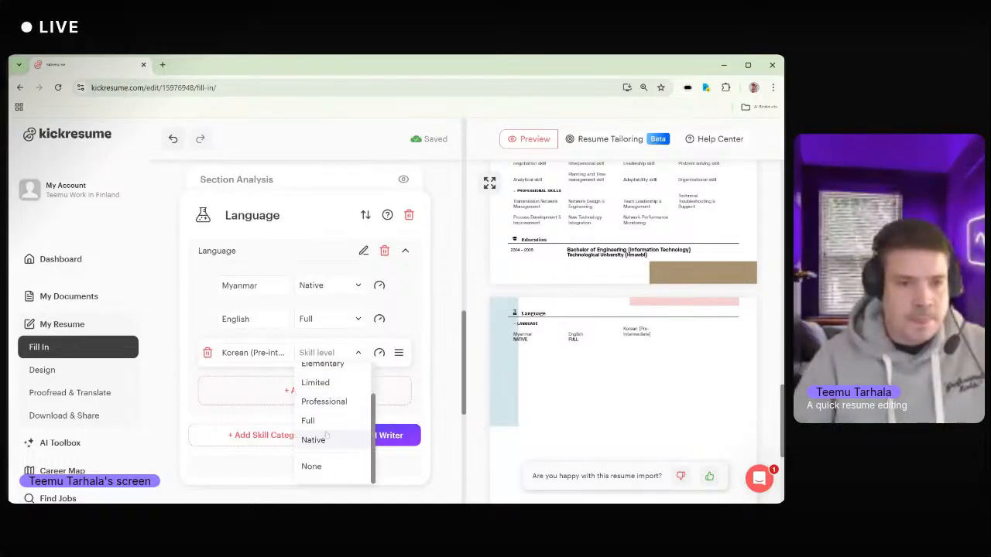
pyautogui.scroll(2, 327, 426)
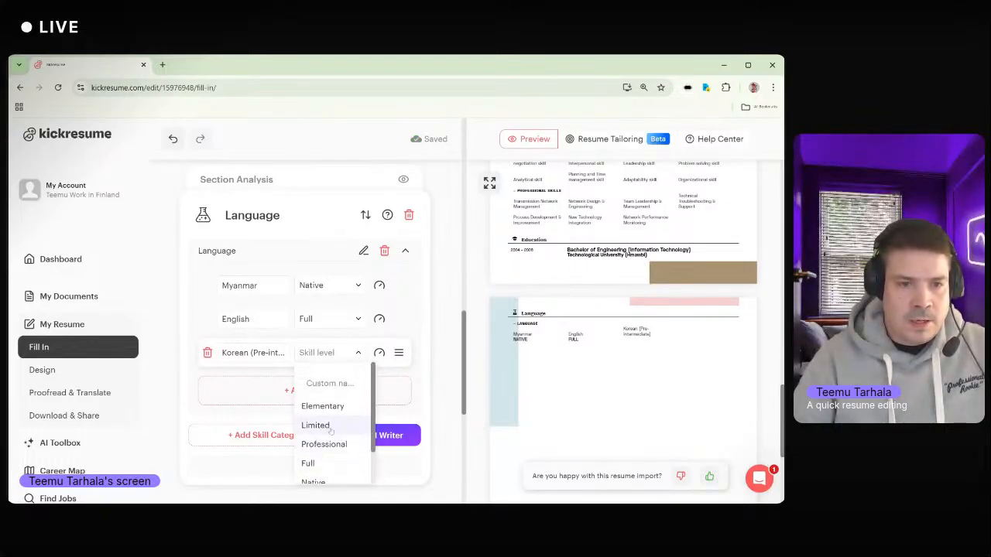
# - Copy the proficiency text from the Korean entry's name and remove it together with its parentheses, leaving only "Korean"
pyautogui.click(253, 352)
pyautogui.moveTo(251, 353); pyautogui.dragTo(275, 353)
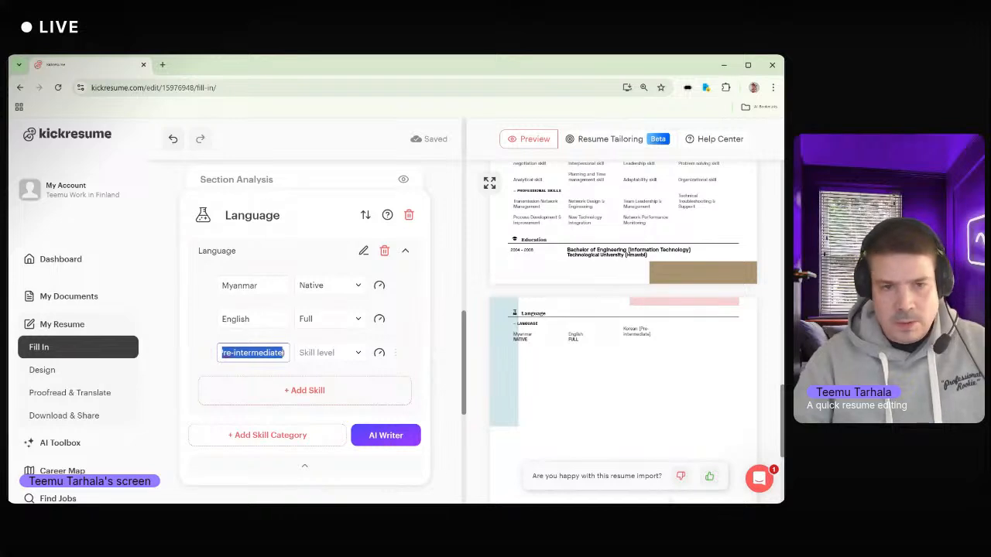
pyautogui.hotkey('alt', 'Tab')
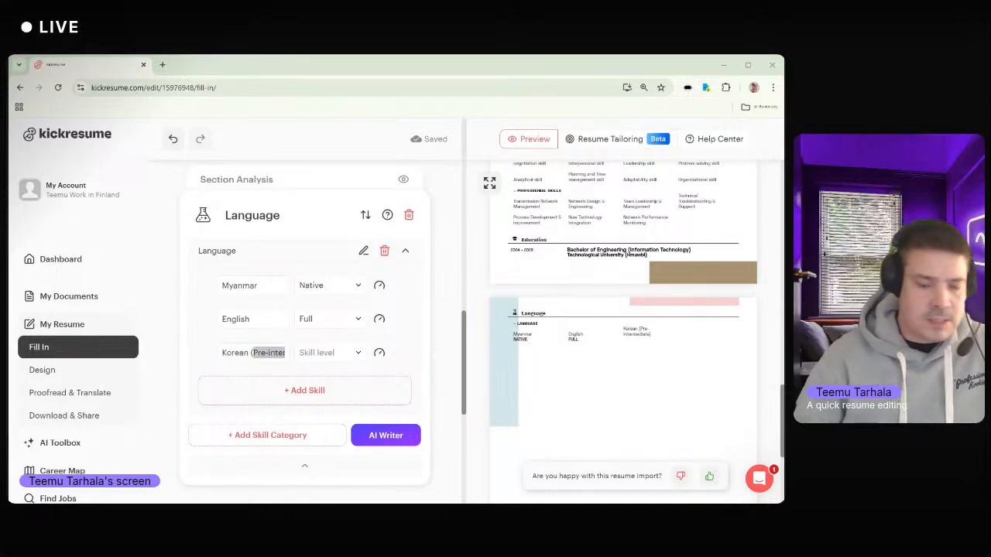
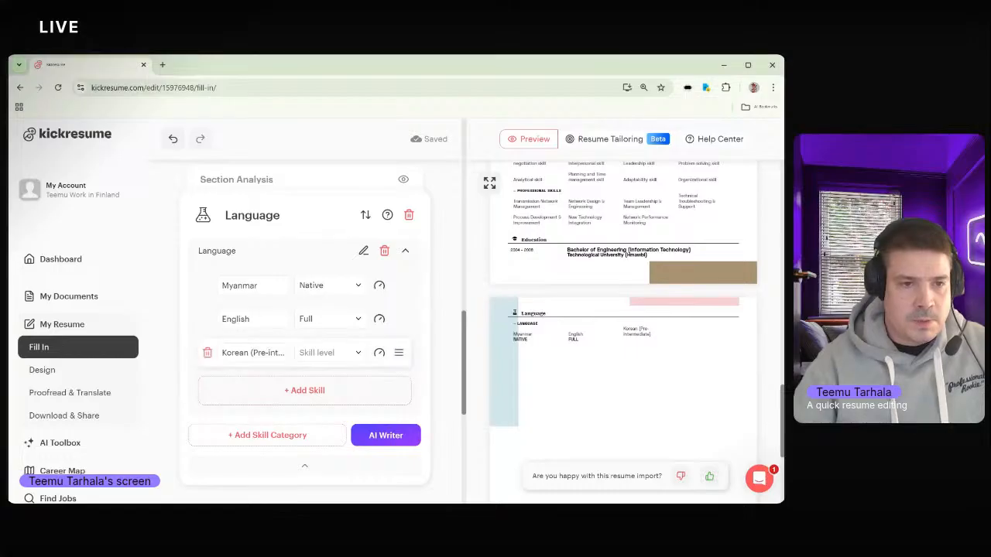
pyautogui.click(260, 352)
pyautogui.hotkey('shift', 'End')
pyautogui.hotkey('ctrl', 'c')
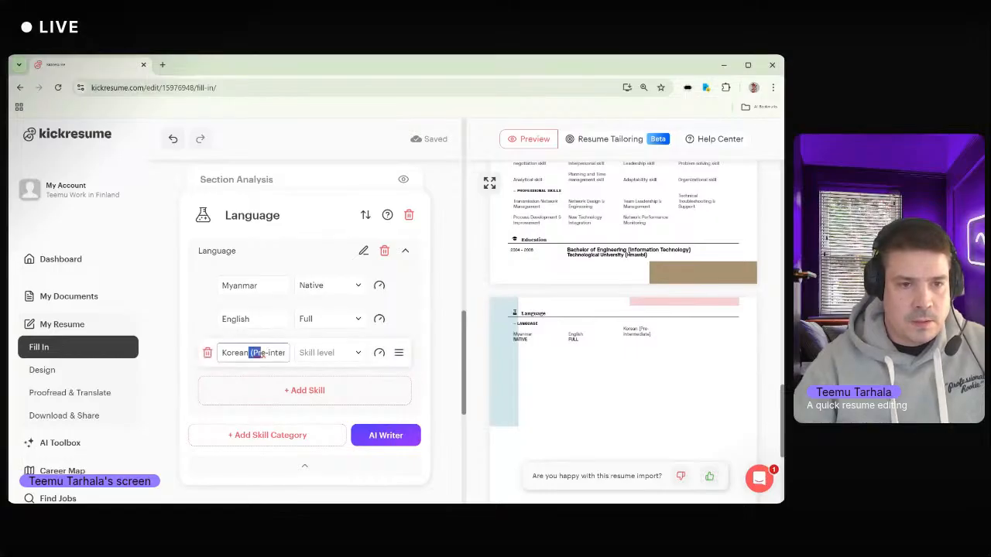
pyautogui.press('BackSpace')
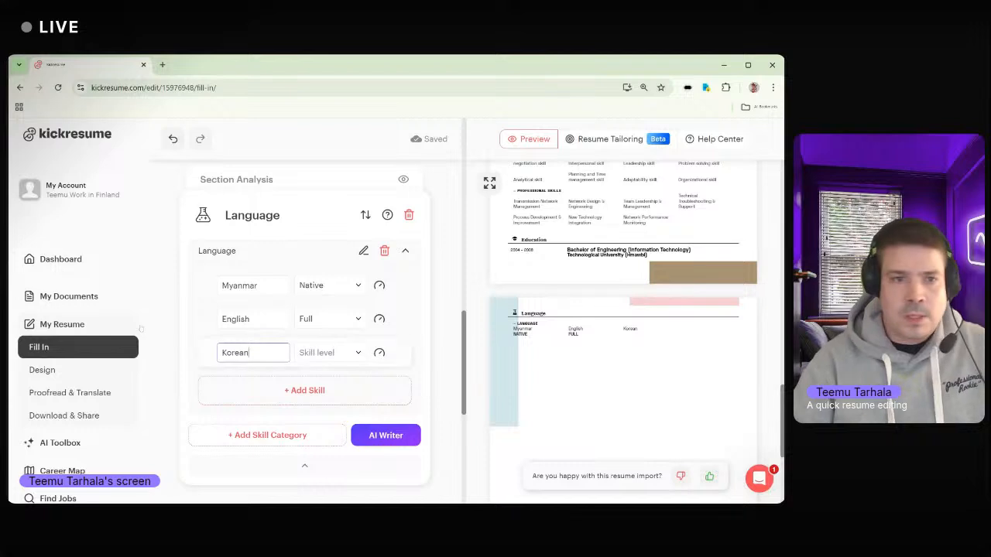
# - Give the Korean entry the custom skill level "Pre-intermediate"
pyautogui.click(342, 355)
pyautogui.click(332, 384)
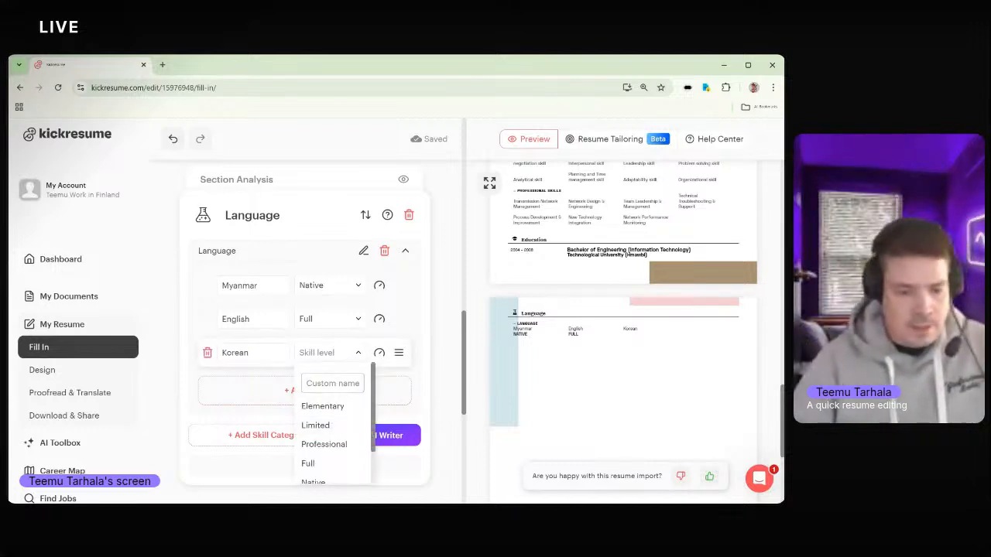
pyautogui.hotkey('ctrl', 'v')
pyautogui.click(433, 382)
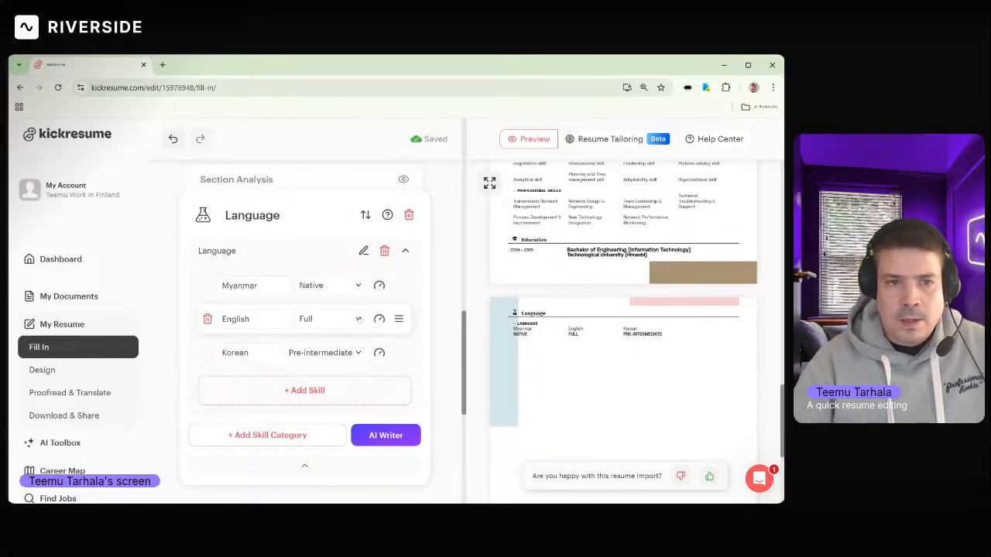
# - Change the English entry's skill level to Professional
pyautogui.click(333, 319)
pyautogui.click(325, 367)
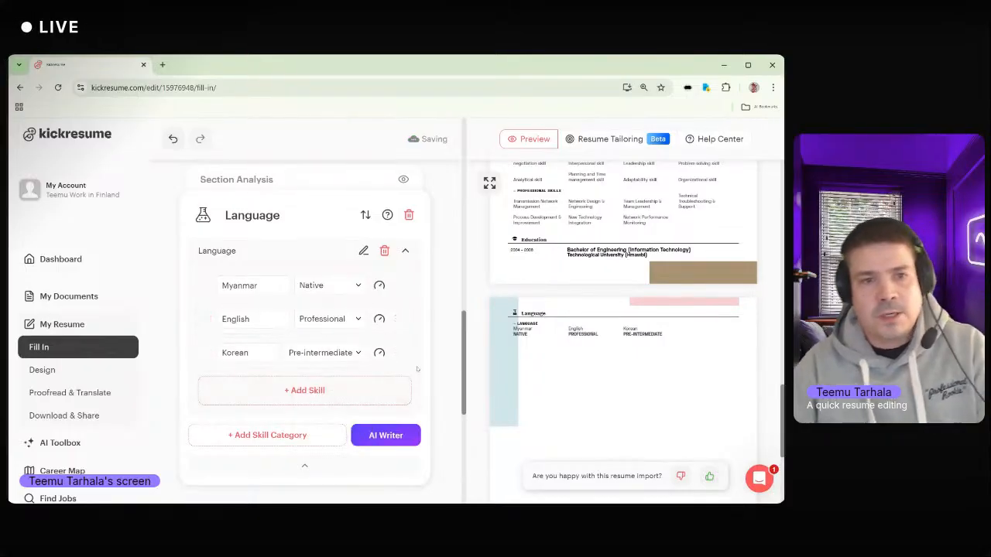
pyautogui.scroll(-3, 412, 307)
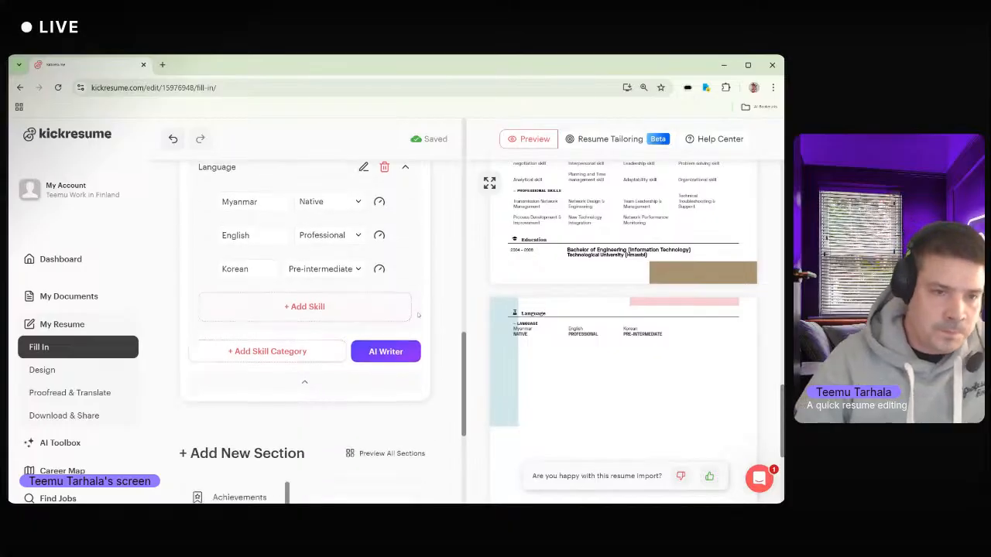
pyautogui.scroll(3, 387, 292)
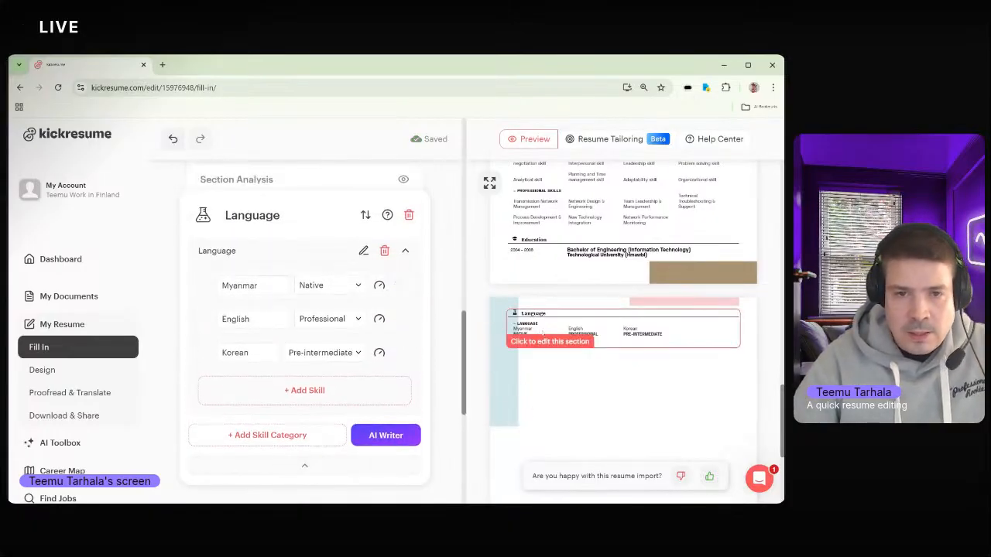
# - Clear the redundant "Language" category title inside the Language section
pyautogui.click(404, 251)
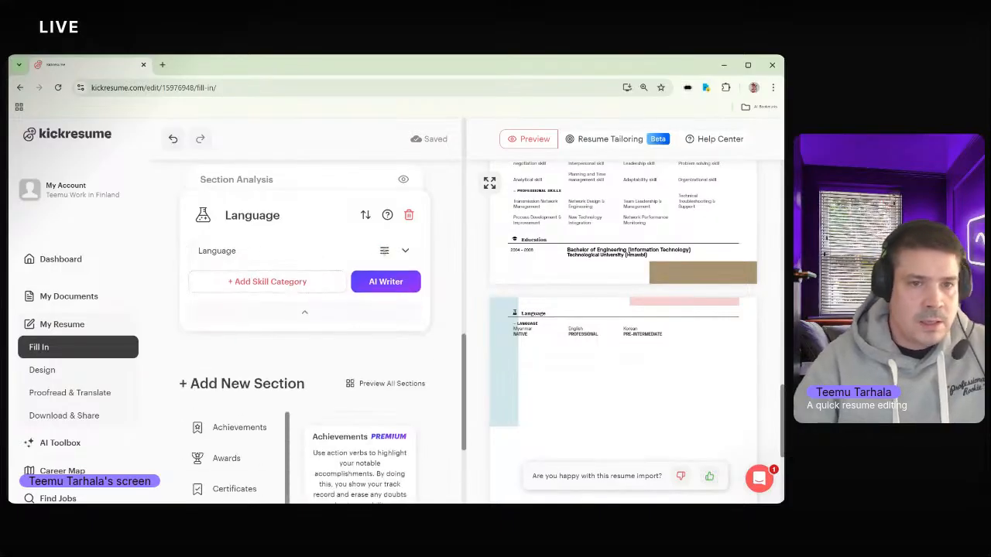
pyautogui.click(404, 251)
pyautogui.click(357, 252)
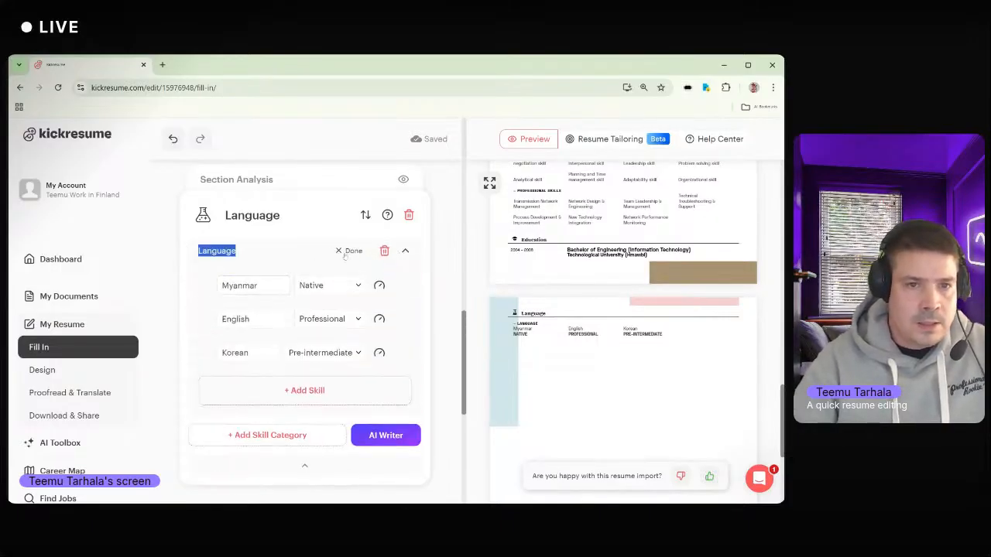
pyautogui.press('Right')
pyautogui.press('BackSpace')
pyautogui.press('BackSpace')
pyautogui.press('BackSpace')
pyautogui.press('BackSpace')
pyautogui.press('BackSpace')
pyautogui.press('BackSpace')
pyautogui.press('BackSpace')
pyautogui.press('BackSpace')
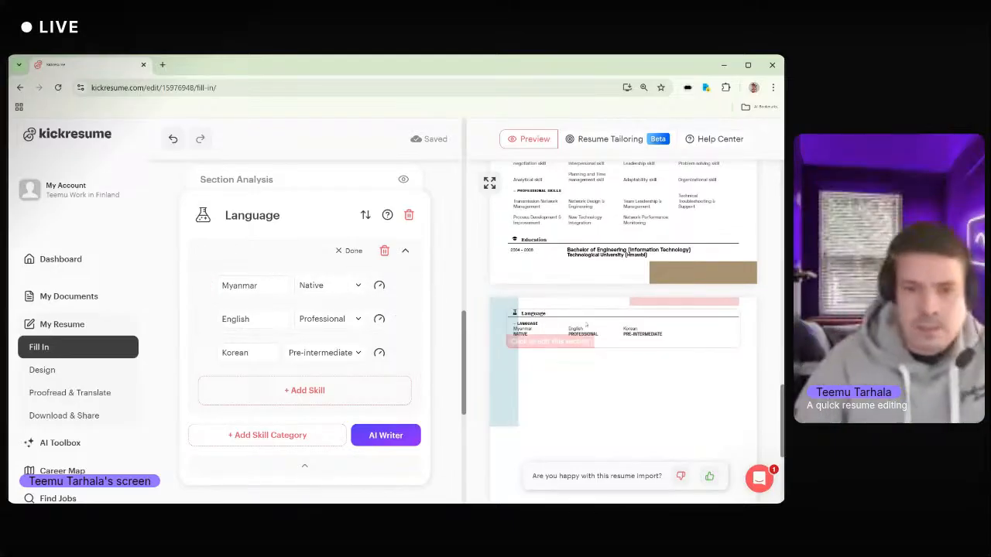
pyautogui.click(583, 376)
pyautogui.scroll(-1, 582, 365)
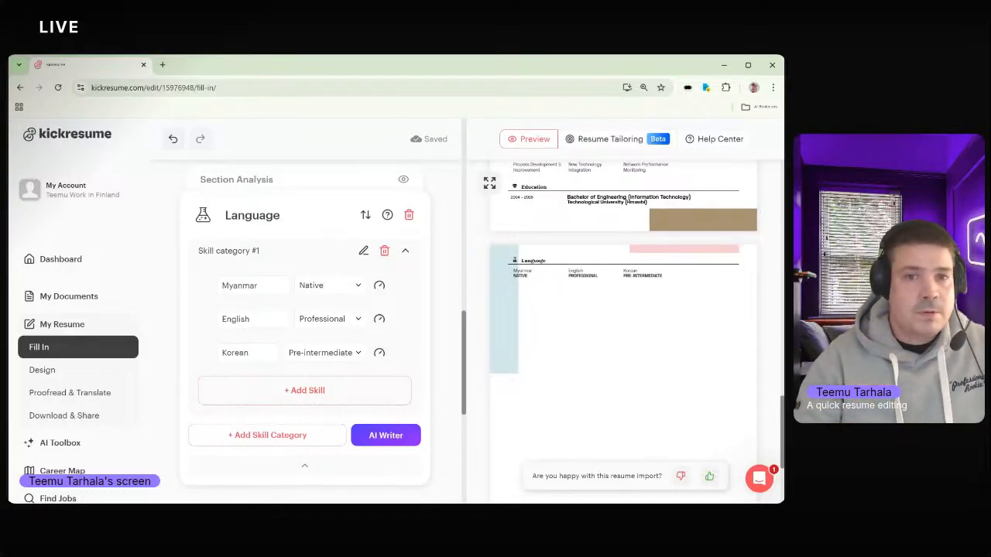
# - Review the resume preview, then go to the dashboard and open the resume's ATS analysis
pyautogui.scroll(10, 616, 331)
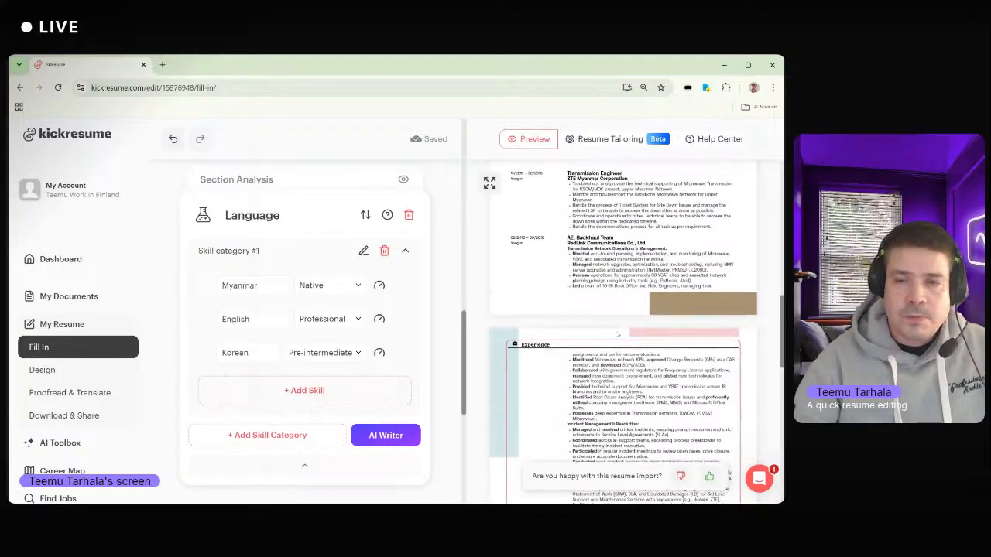
pyautogui.scroll(10, 588, 337)
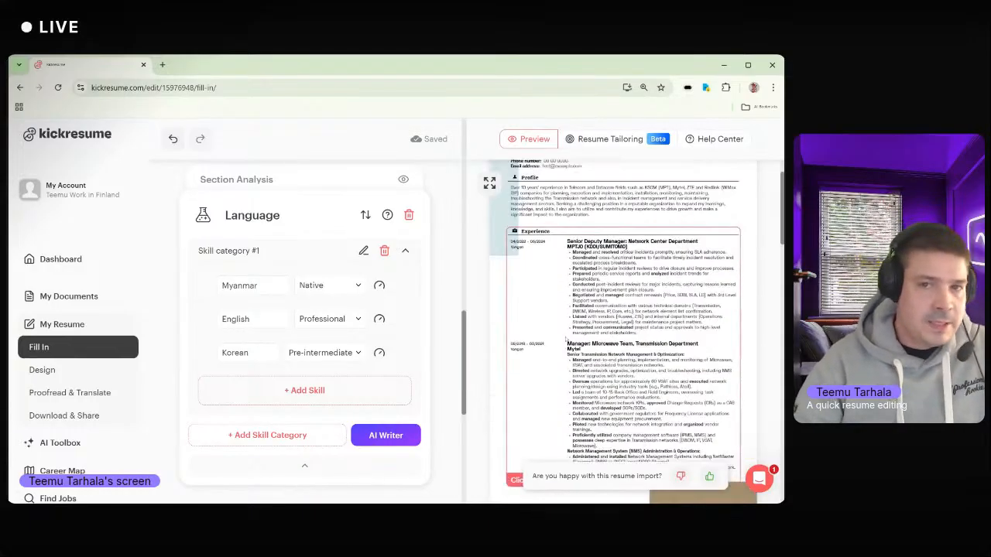
pyautogui.scroll(-3, 118, 312)
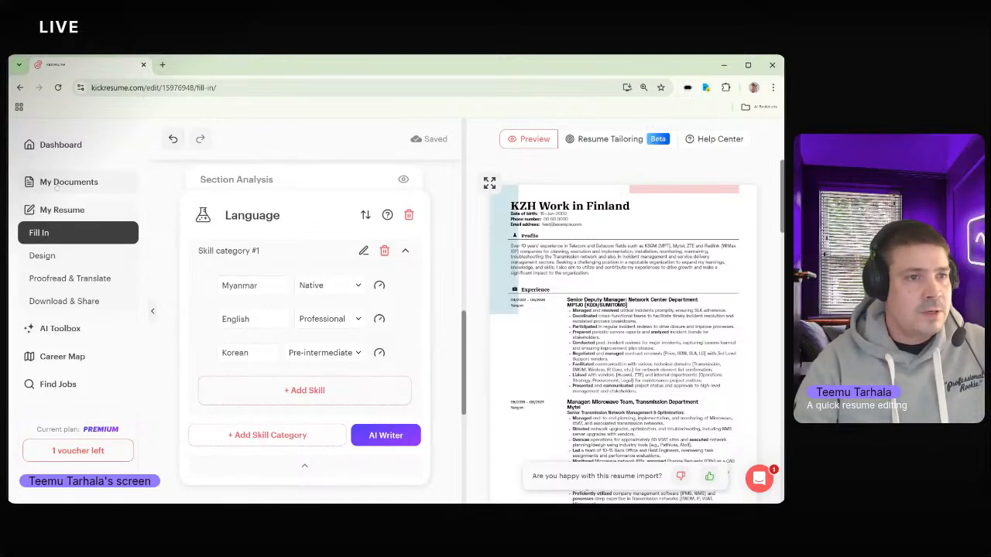
pyautogui.click(55, 144)
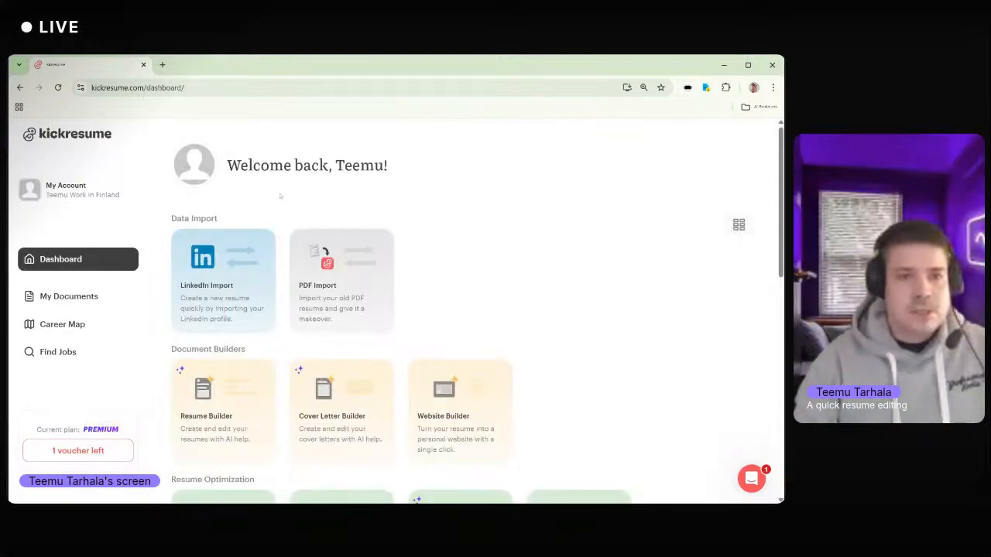
pyautogui.scroll(-3, 280, 197)
pyautogui.click(233, 328)
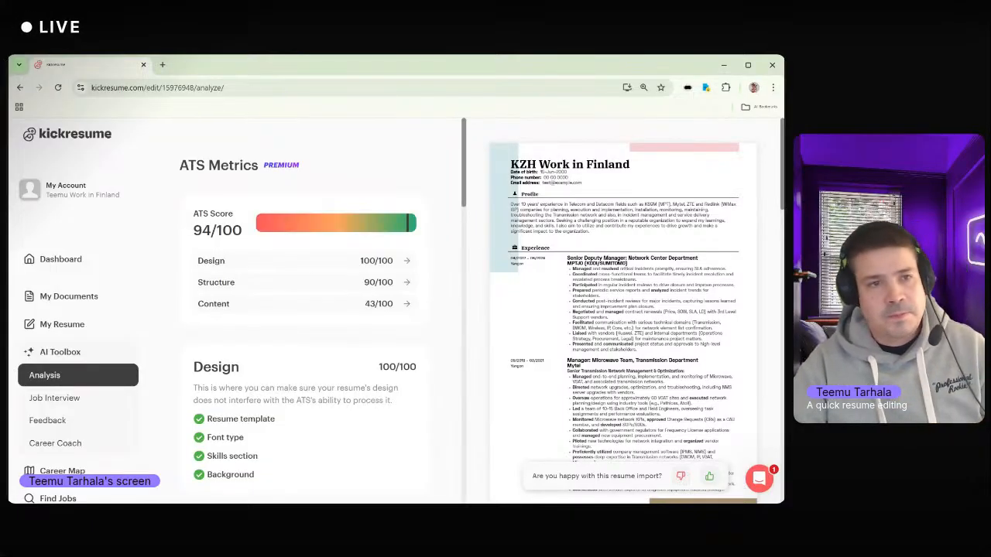
# - Examine the ATS score and structure checks, and read the advice for the missing Strengths section
pyautogui.doubleClick(201, 230)
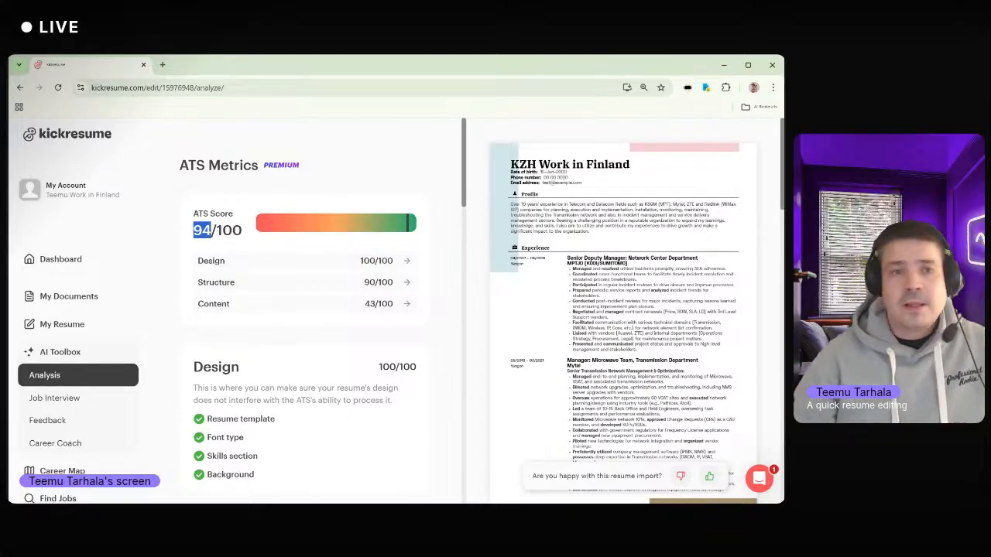
pyautogui.scroll(-3, 346, 240)
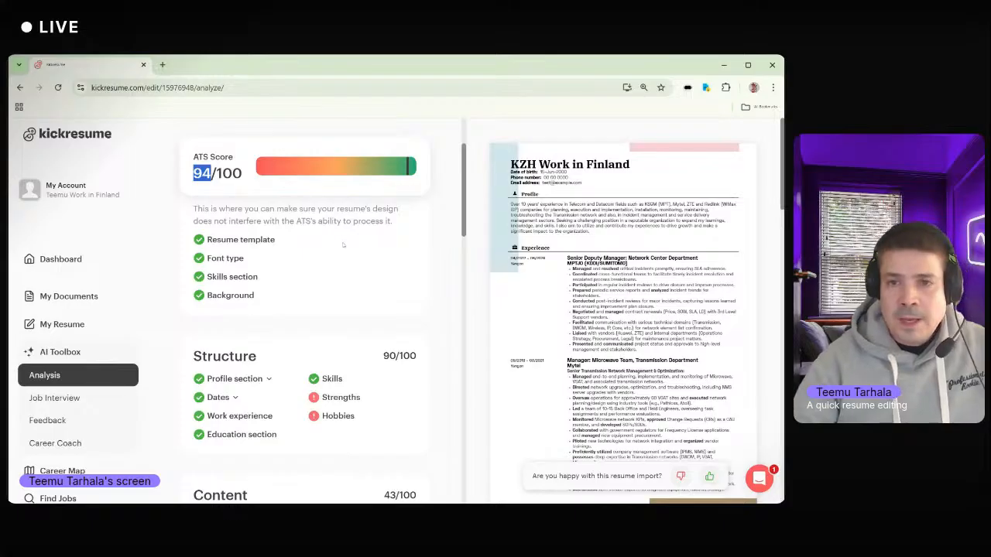
pyautogui.scroll(-1, 345, 259)
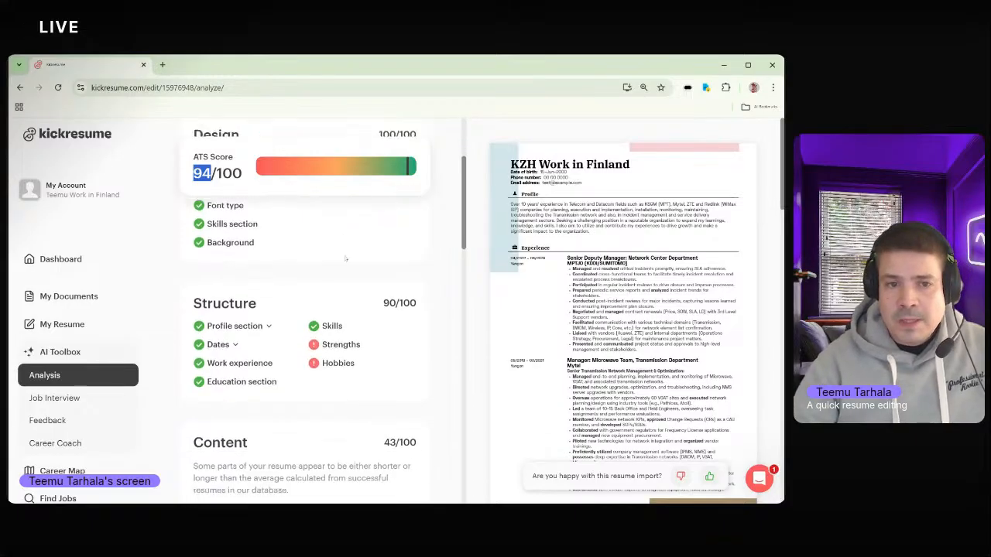
pyautogui.click(340, 345)
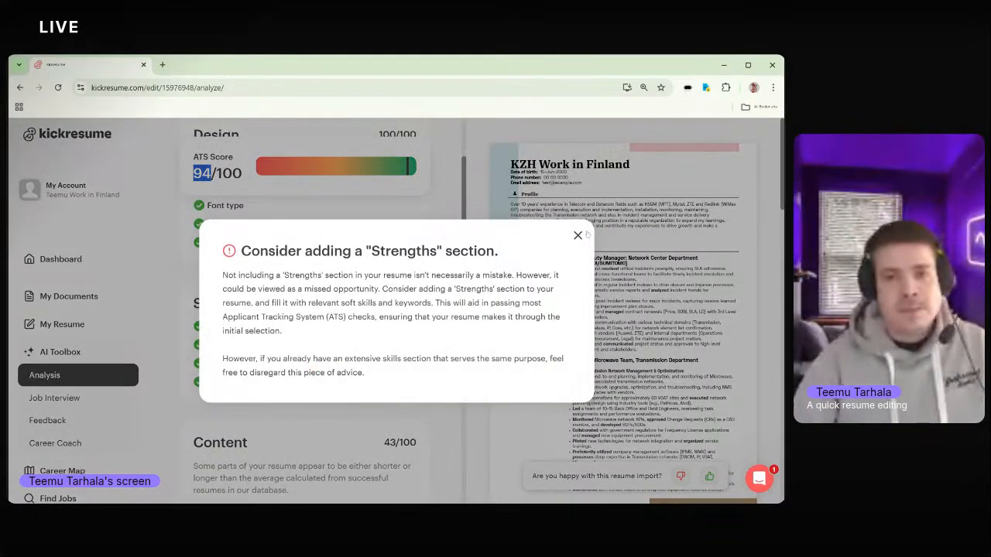
pyautogui.click(577, 236)
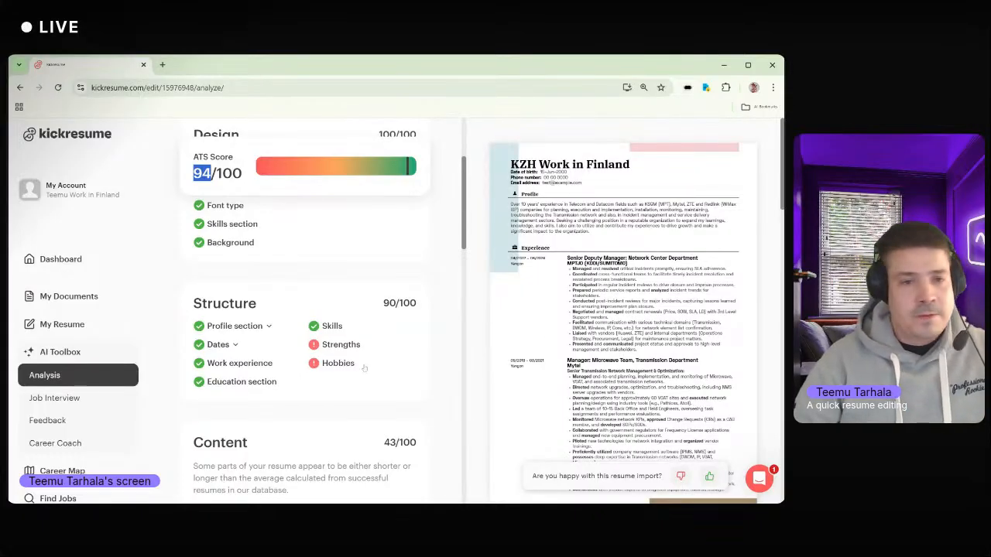
# - Read the word count advice on resume length and check the resume's pages in the preview
pyautogui.scroll(-2, 364, 368)
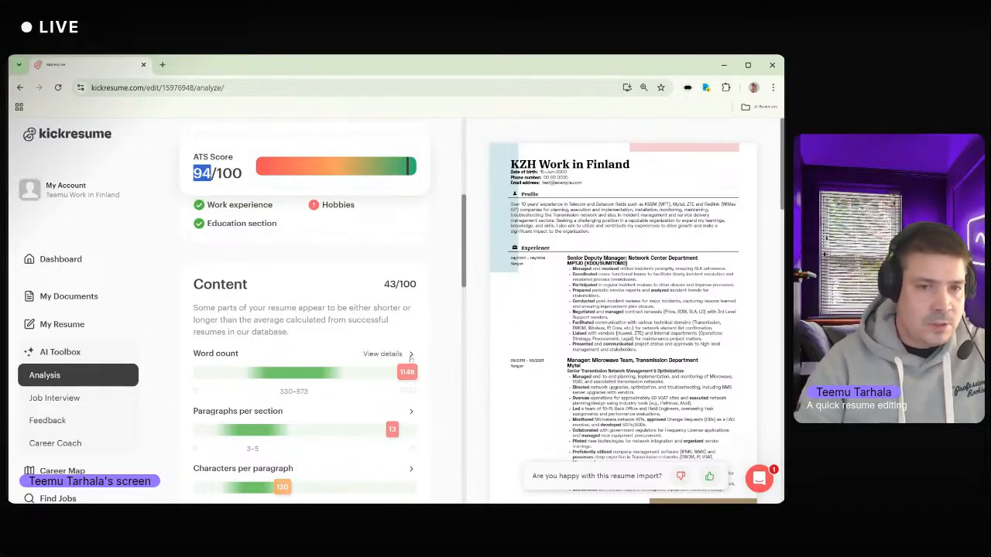
pyautogui.click(411, 355)
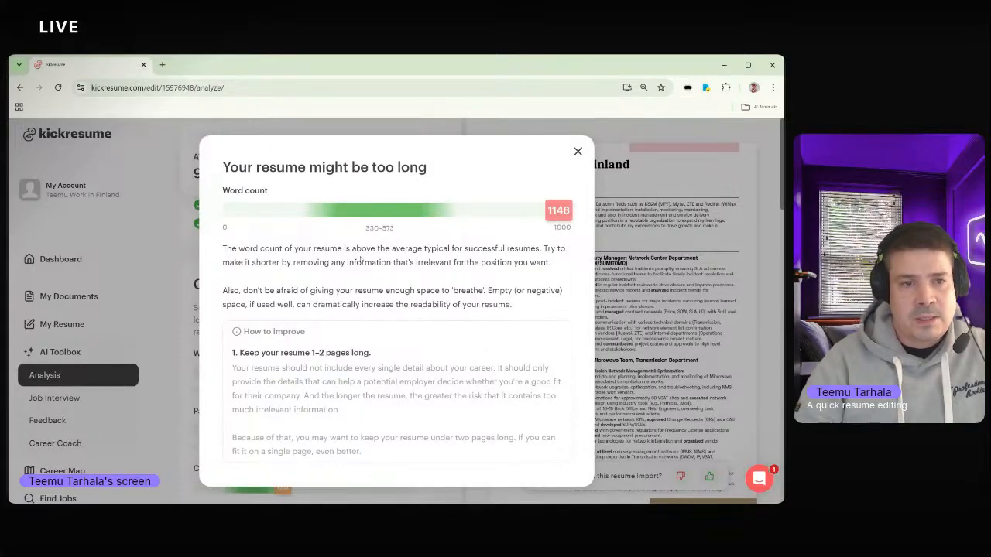
pyautogui.moveTo(265, 352); pyautogui.dragTo(390, 353)
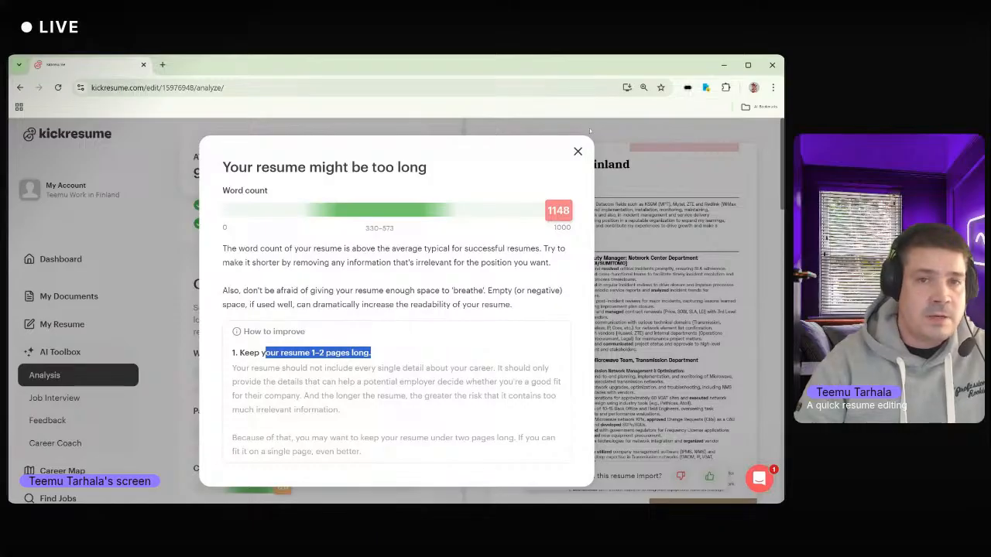
pyautogui.click(577, 151)
pyautogui.scroll(-10, 624, 310)
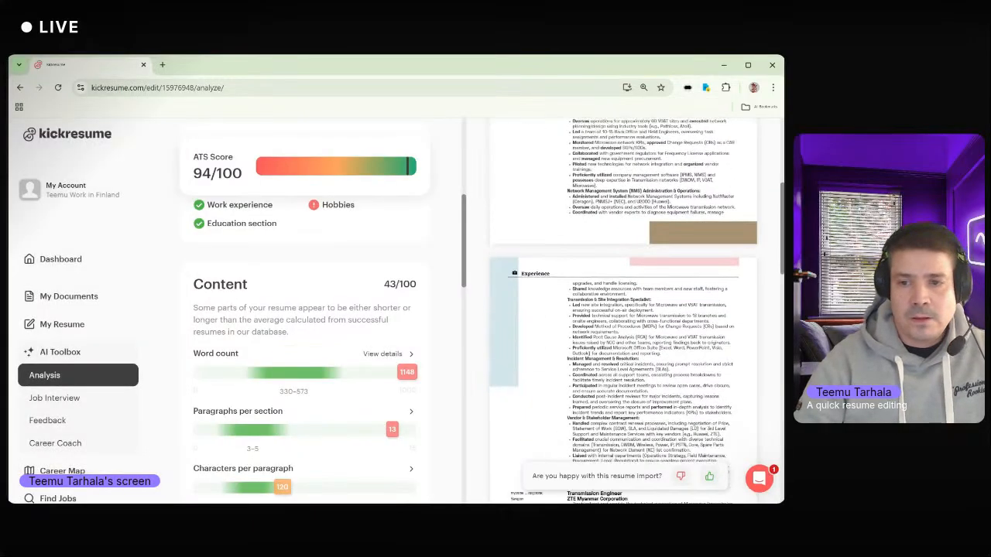
pyautogui.scroll(8, 623, 310)
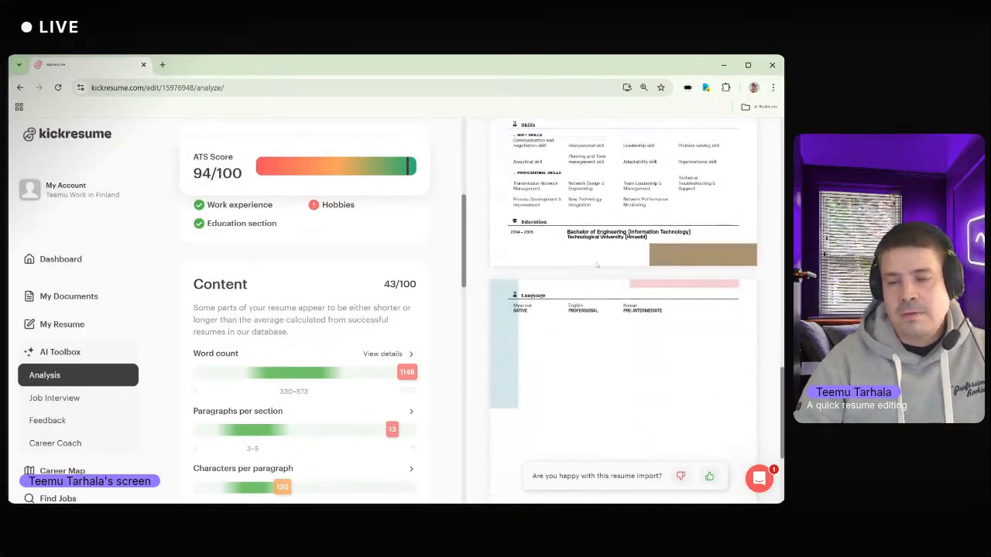
pyautogui.scroll(5, 624, 309)
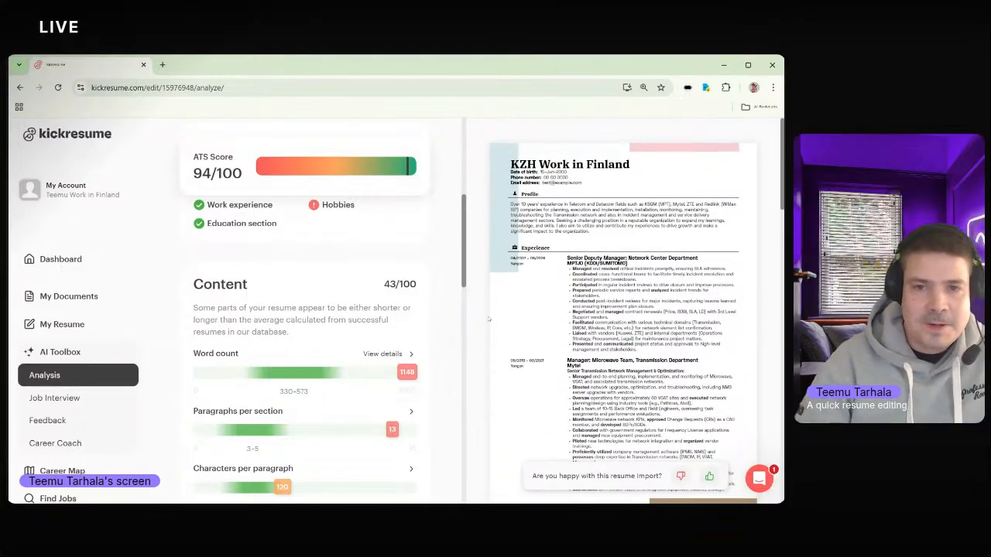
# - Examine the analysis's content metrics on section and paragraph length, and the word choice results for Accomplishments
pyautogui.scroll(-5, 348, 286)
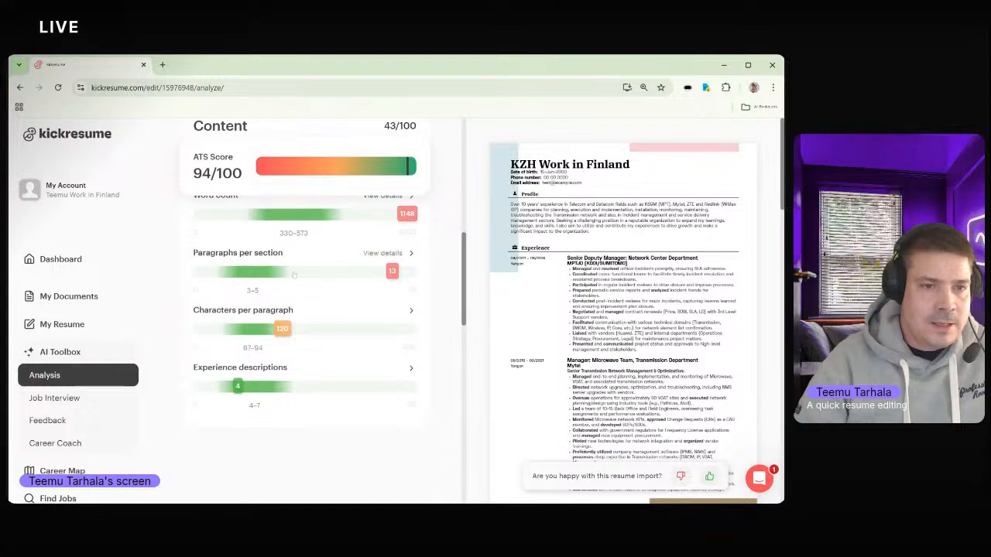
pyautogui.scroll(-5, 275, 279)
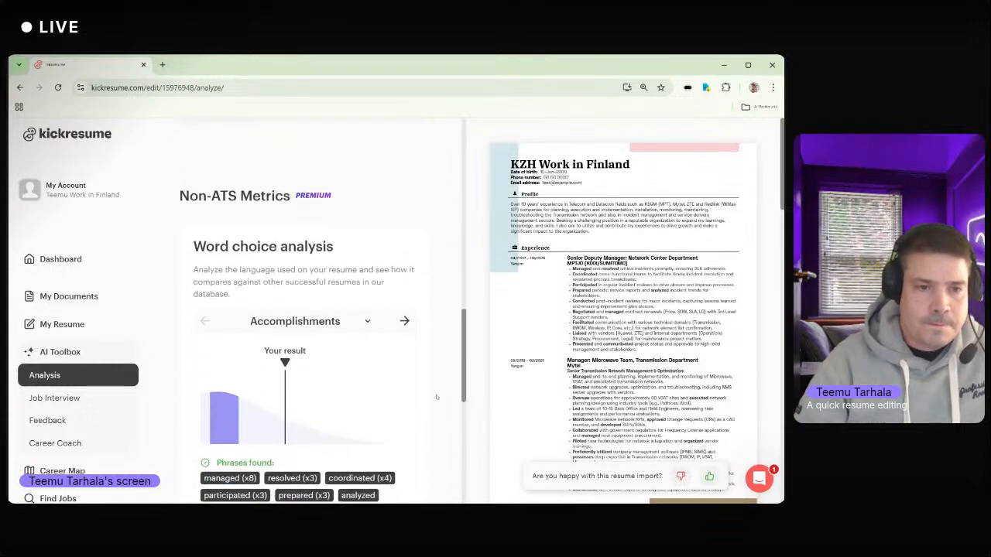
pyautogui.scroll(-1, 283, 428)
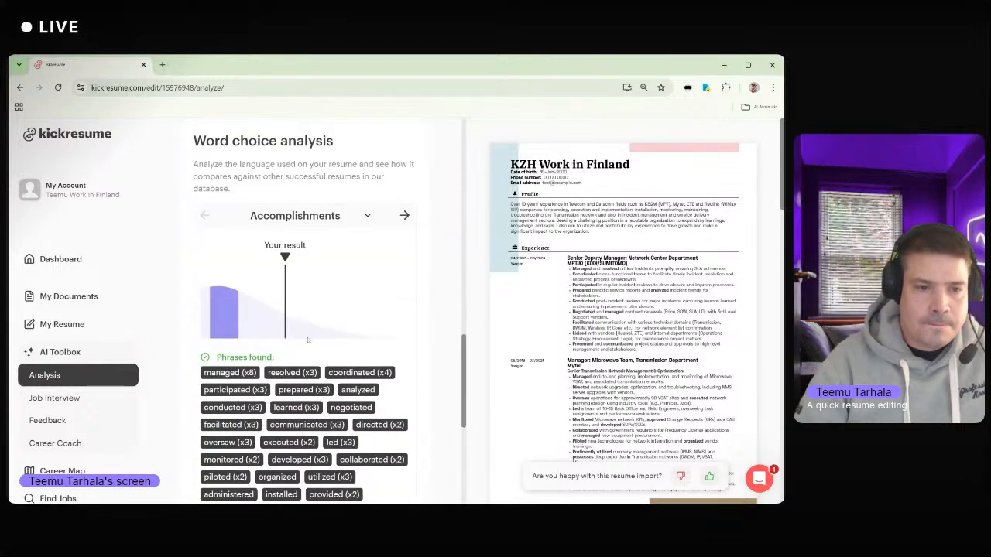
pyautogui.scroll(-1, 310, 399)
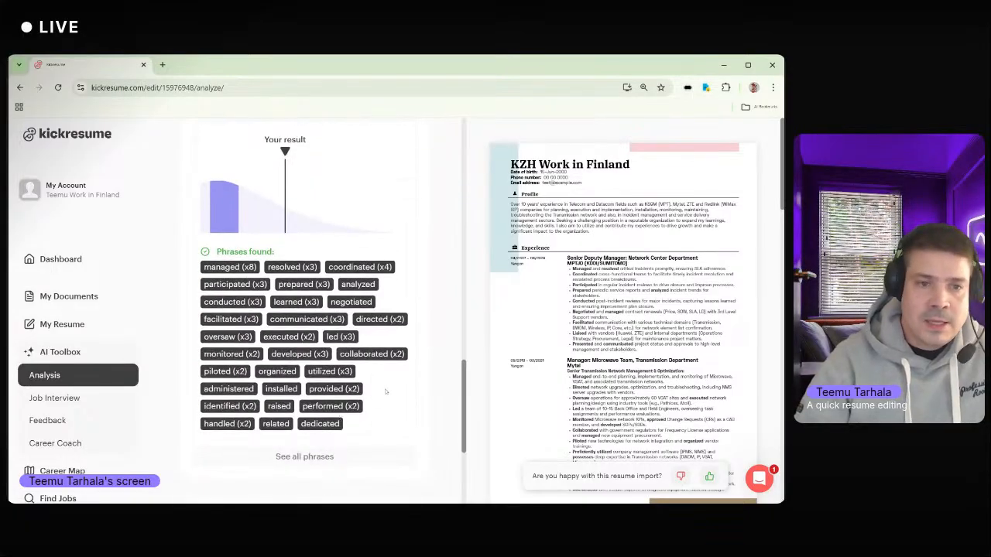
pyautogui.scroll(1, 383, 392)
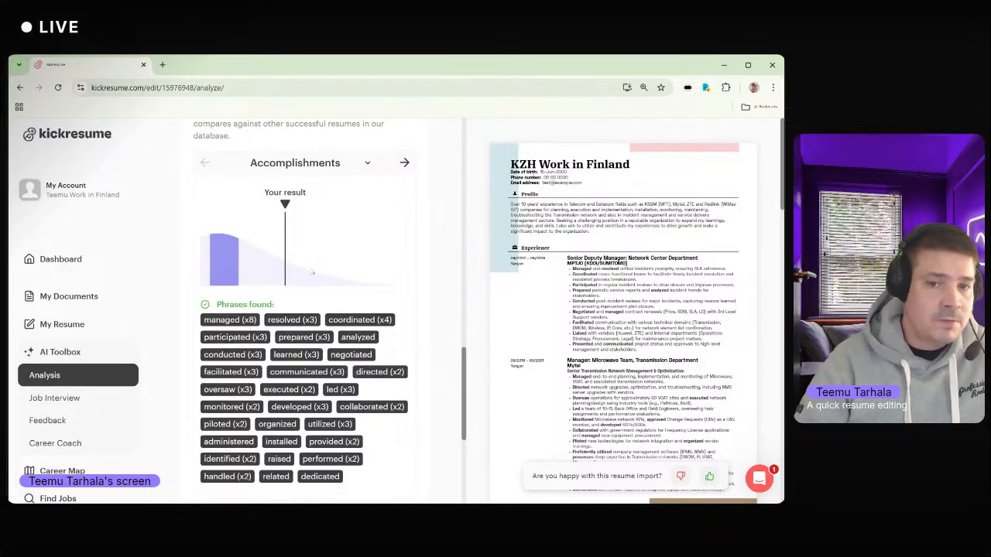
# - Open Resume Feedback from the dashboard and regenerate the AI recruiter feedback, replacing the existing feedback
pyautogui.scroll(-3, 310, 279)
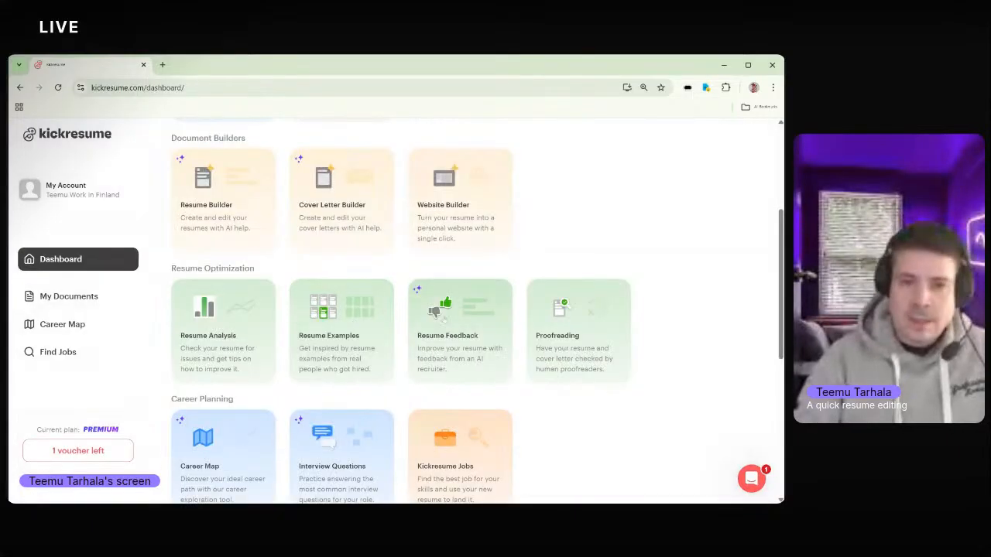
pyautogui.click(495, 348)
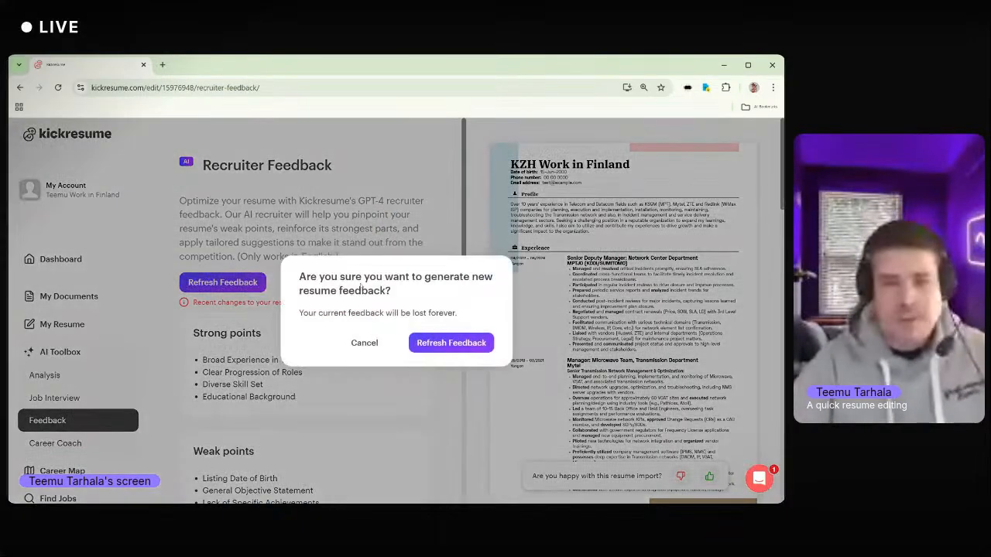
pyautogui.click(440, 349)
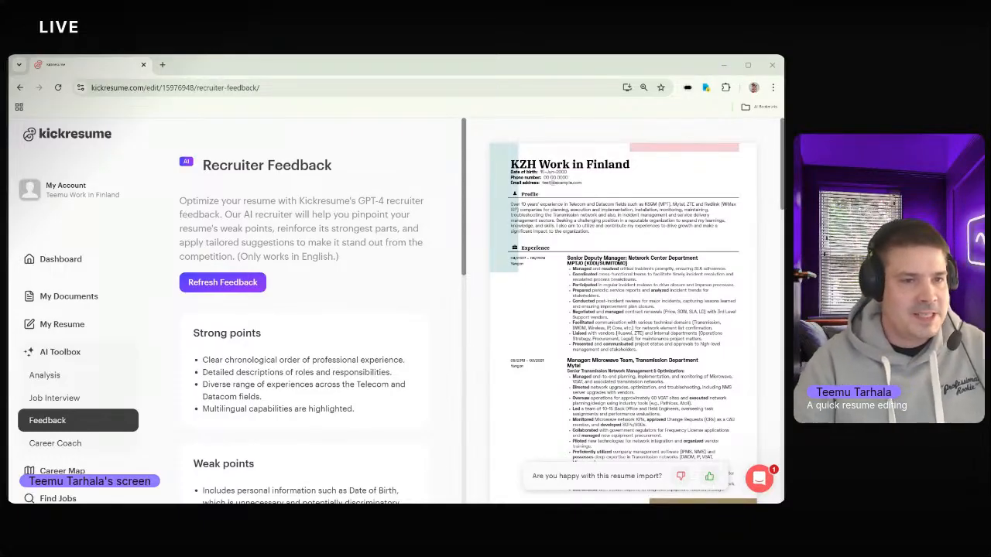
# - Read the recruiter feedback's strong and weak points, and go through each suggested improvement, from date of birth to the skills section
pyautogui.scroll(-6, 322, 309)
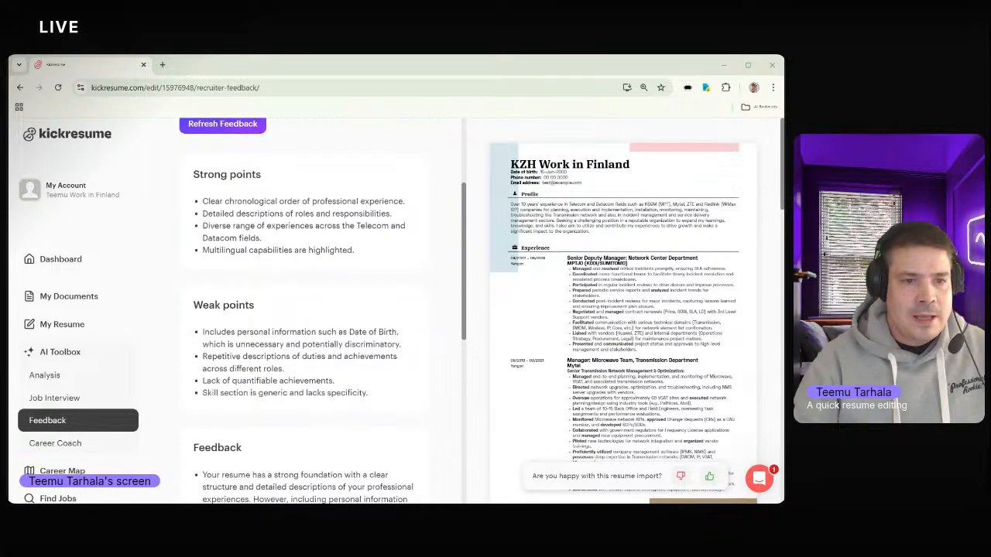
pyautogui.scroll(-2, 310, 309)
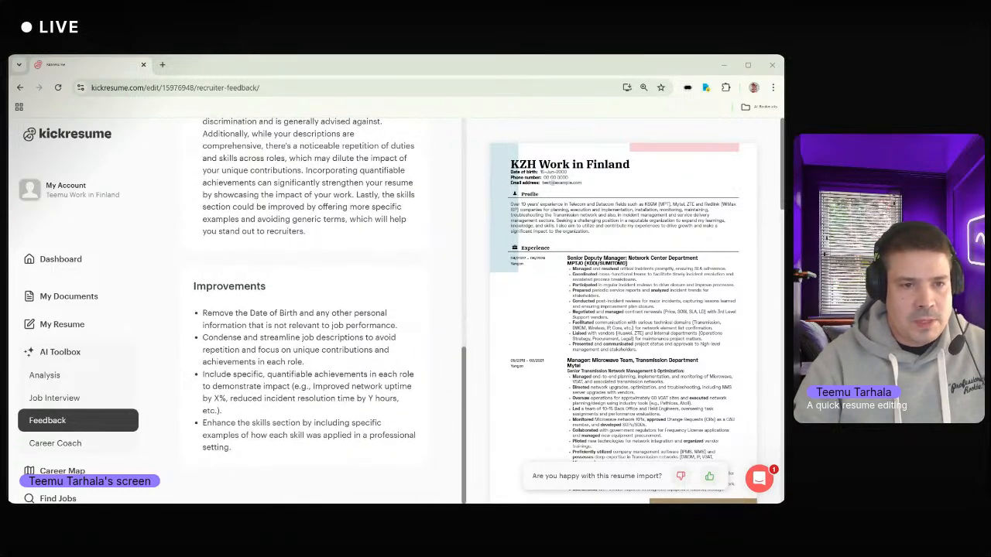
pyautogui.moveTo(203, 312); pyautogui.dragTo(320, 312)
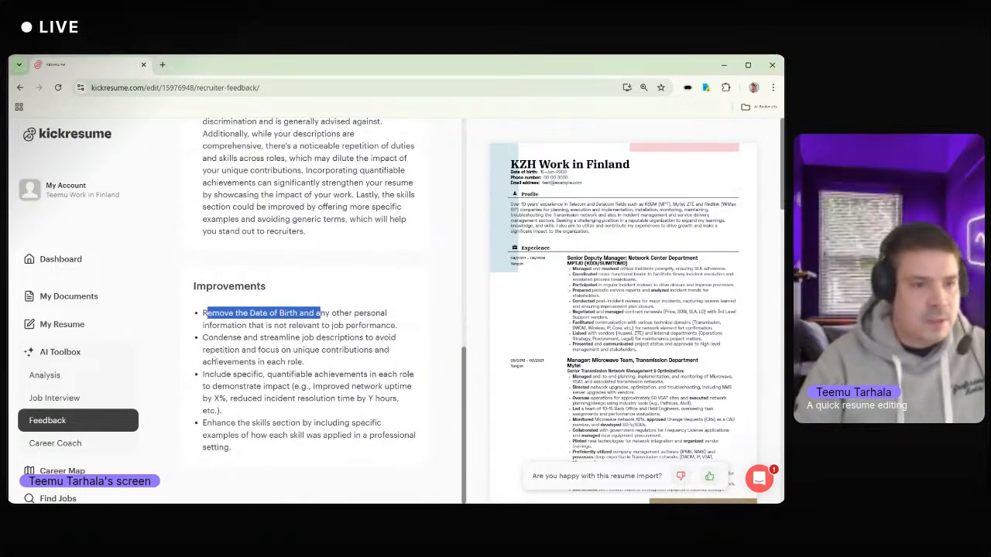
pyautogui.moveTo(202, 338); pyautogui.dragTo(404, 367)
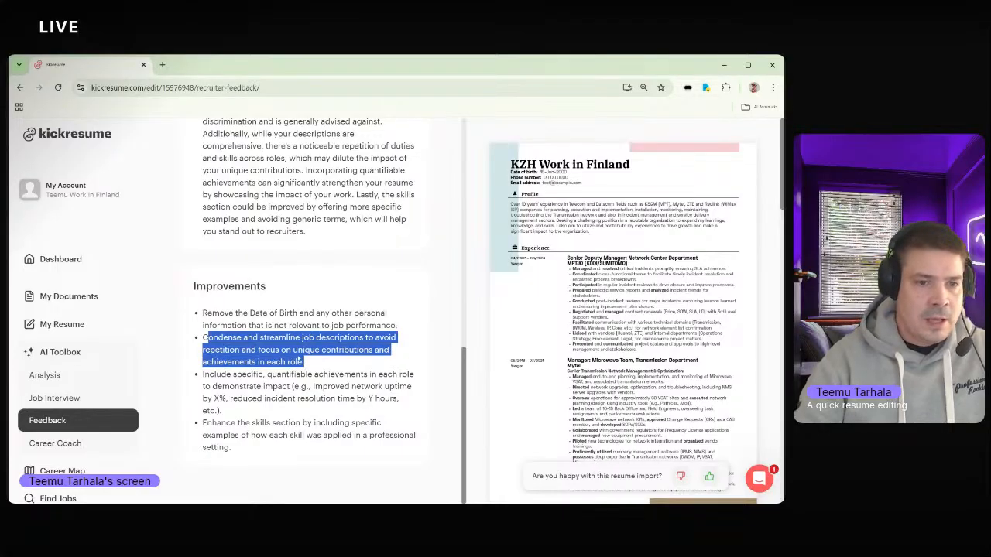
pyautogui.moveTo(229, 386); pyautogui.dragTo(316, 404)
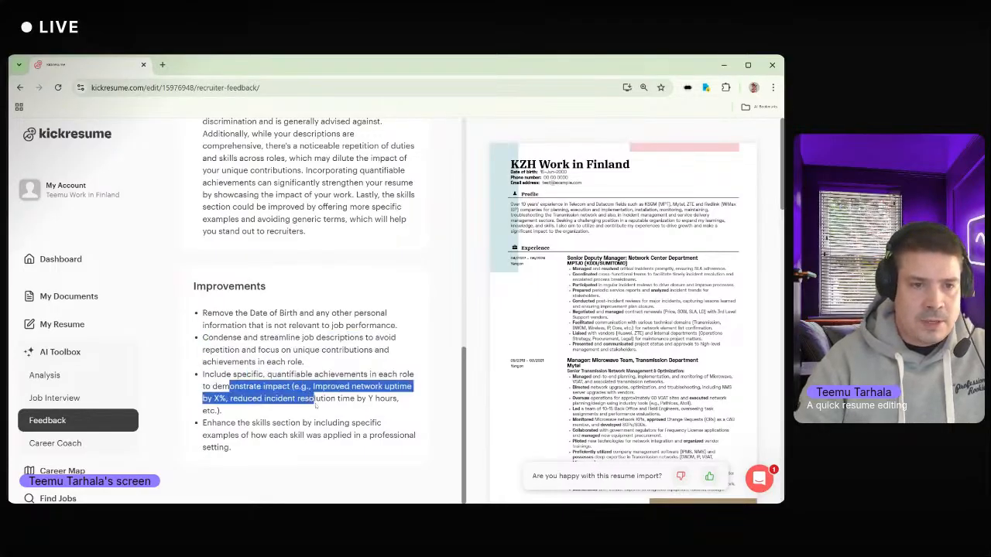
pyautogui.moveTo(202, 422); pyautogui.dragTo(232, 448)
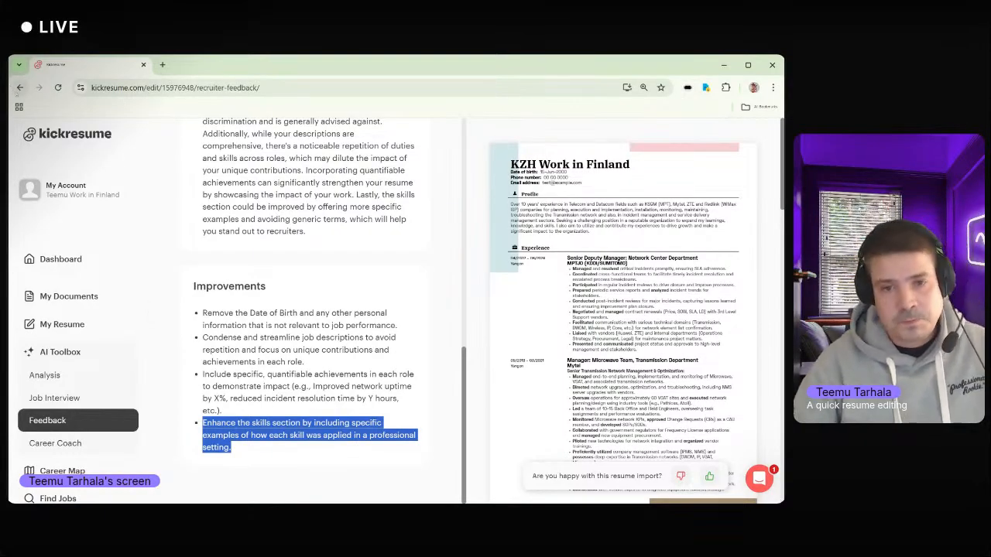
pyautogui.scroll(4, 310, 309)
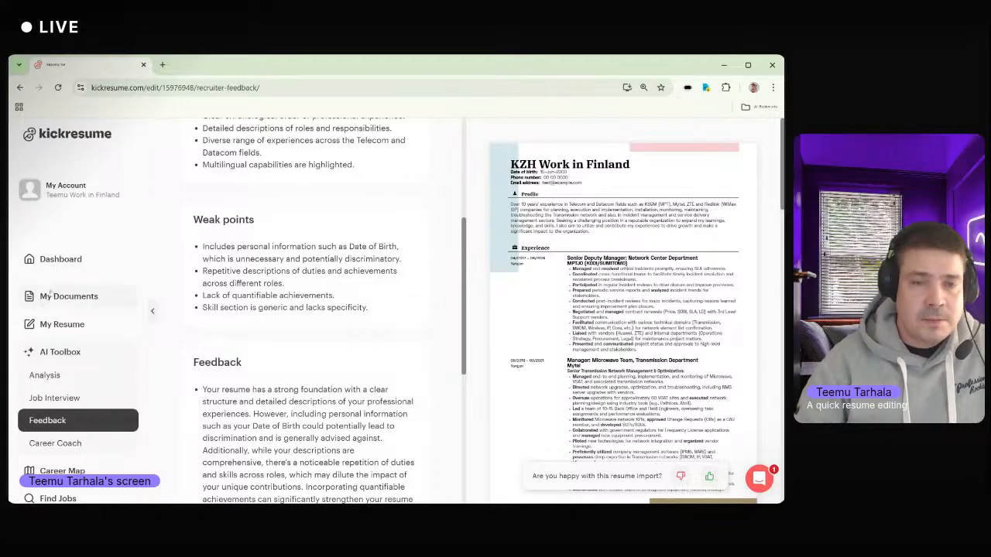
# - Return to the dashboard and open the Finnish-language resume with the red header from My Documents
pyautogui.click(44, 266)
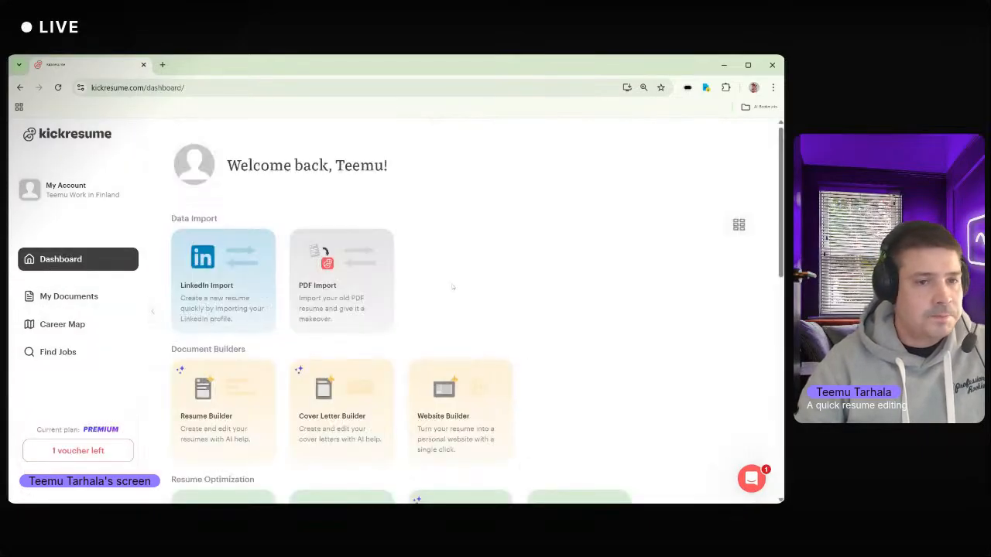
pyautogui.scroll(2, 531, 296)
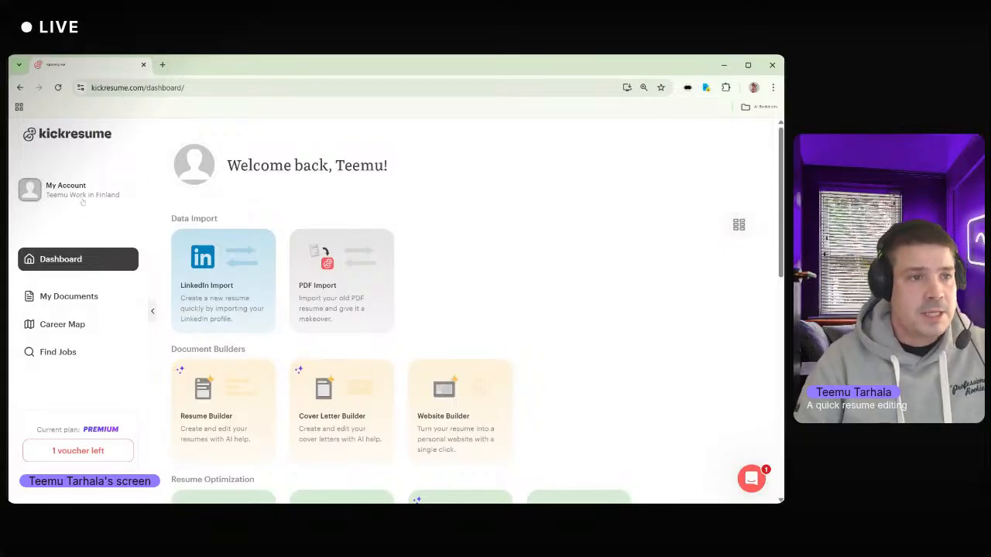
pyautogui.click(69, 297)
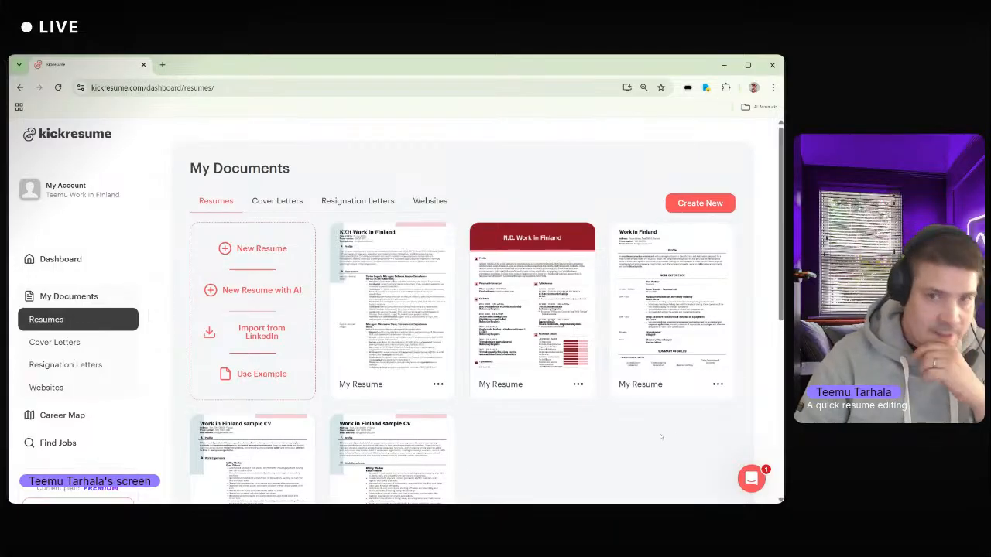
pyautogui.click(533, 257)
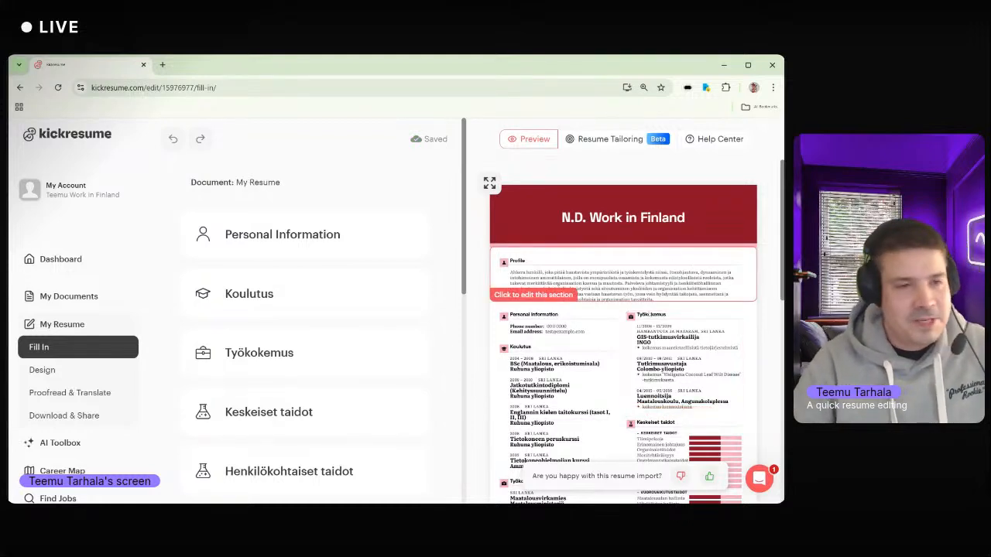
# - Try to run Resume Analysis on the Finnish-language resume from the dashboard, and dismiss the notice about supported languages
pyautogui.click(63, 265)
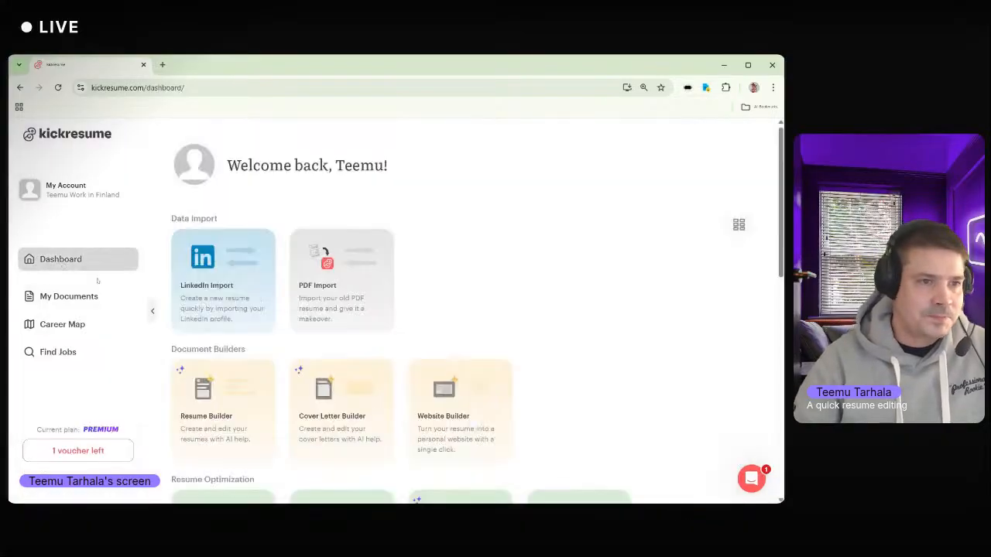
pyautogui.scroll(-2, 519, 276)
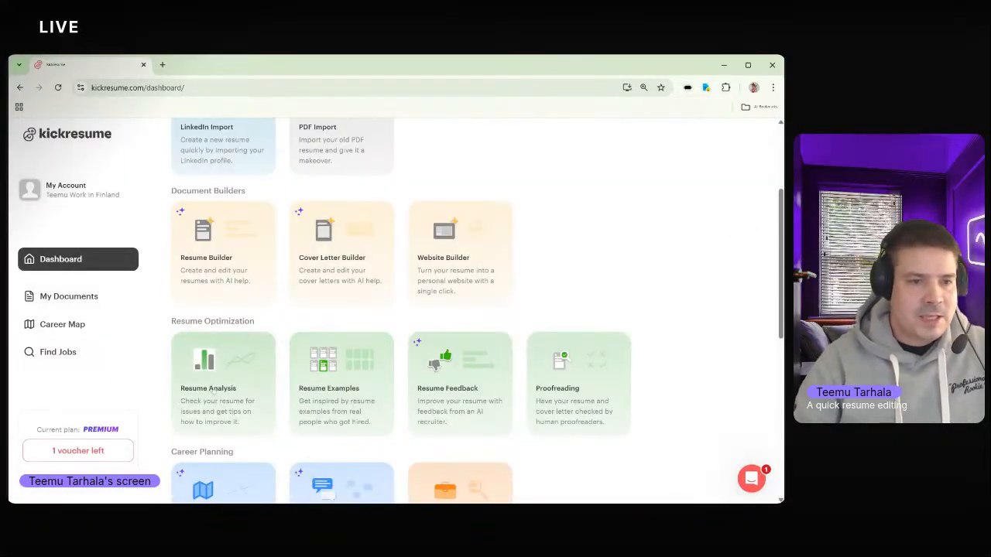
pyautogui.click(221, 389)
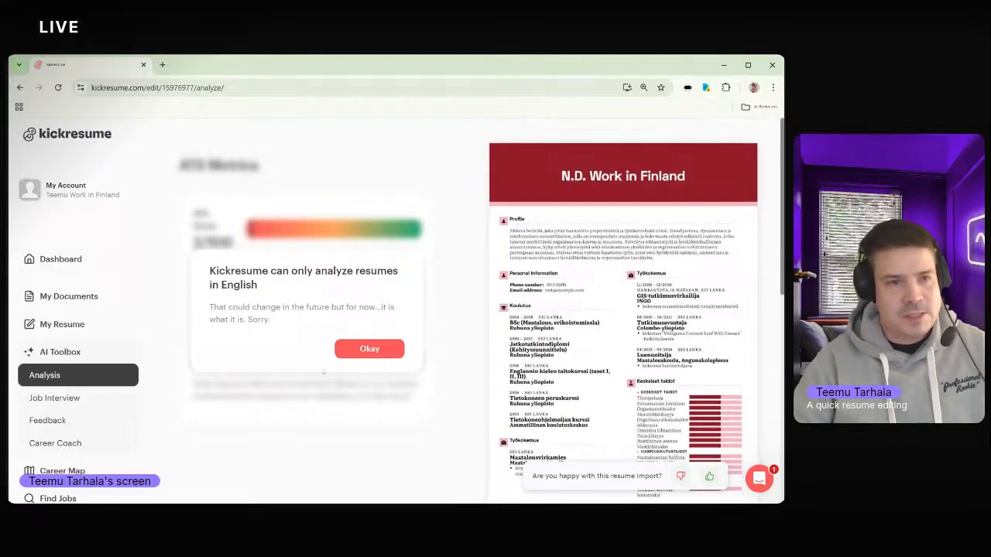
pyautogui.moveTo(219, 271); pyautogui.dragTo(387, 304)
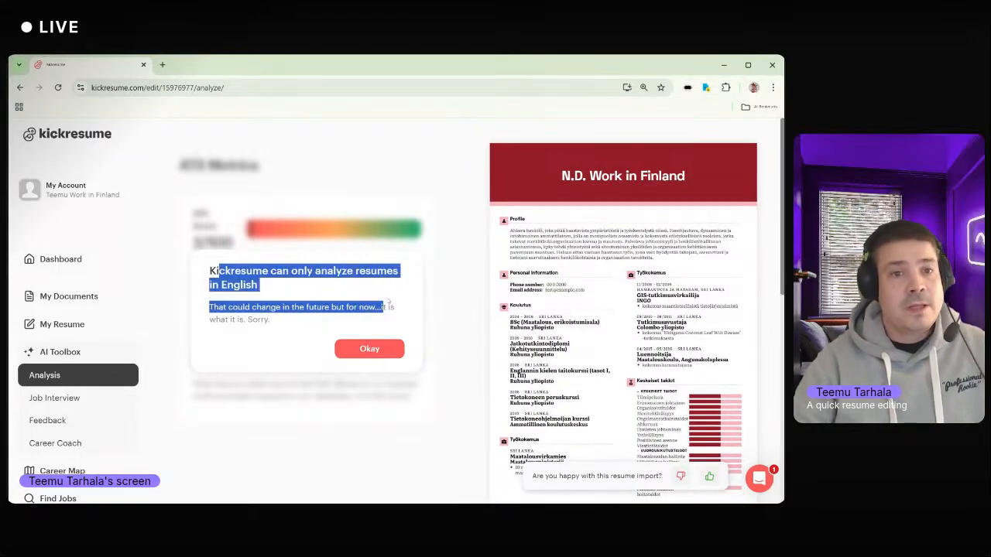
pyautogui.click(376, 349)
pyautogui.scroll(-2, 361, 331)
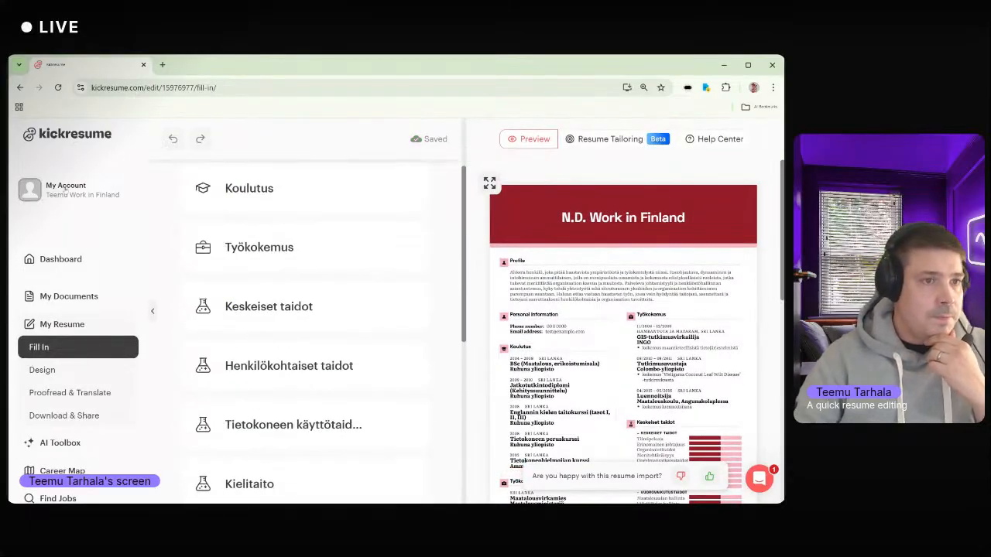
# - Open Resume Feedback from the dashboard and generate AI recruiter feedback for the Finnish-language resume
pyautogui.click(53, 265)
pyautogui.scroll(-3, 360, 357)
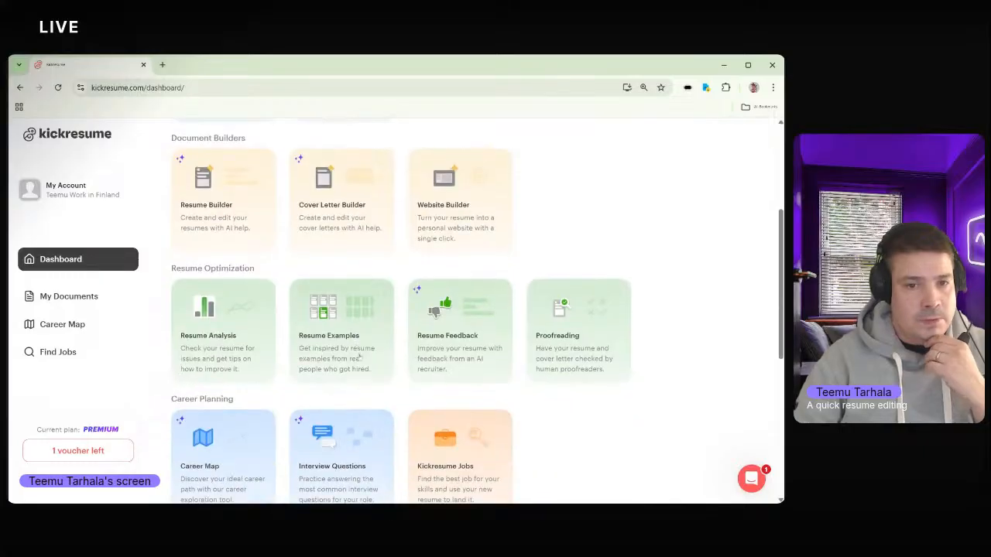
pyautogui.click(449, 354)
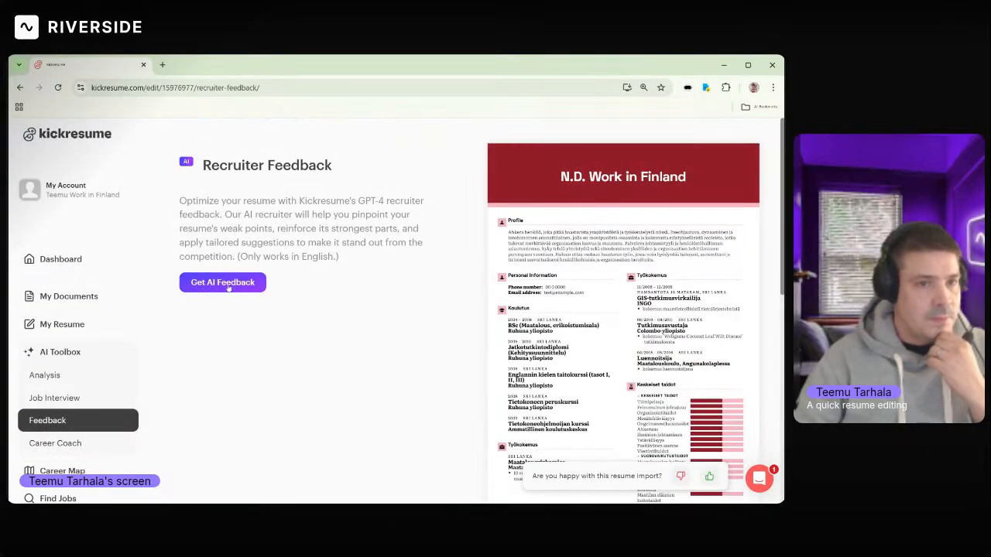
pyautogui.click(226, 285)
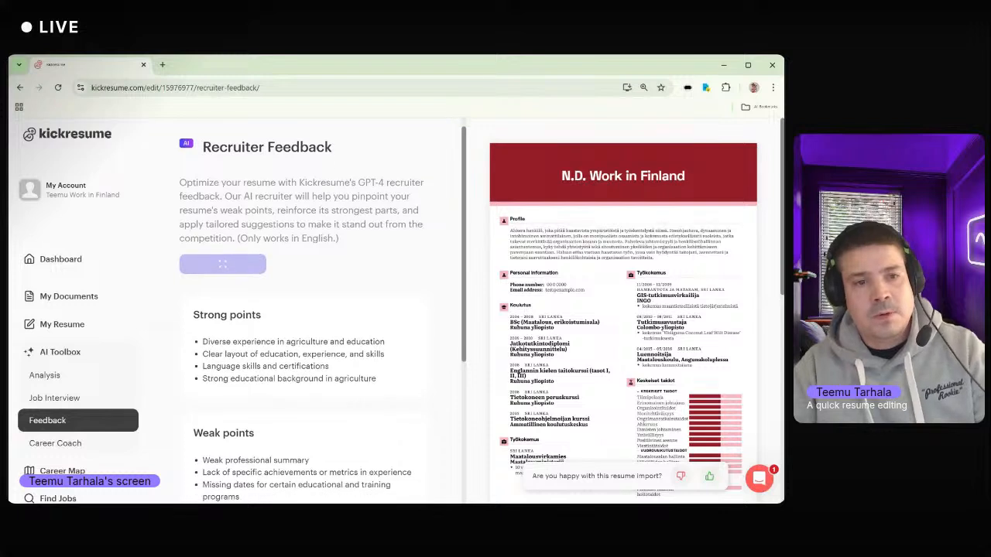
# - Read the Finnish resume's strong points, weak points, feedback and suggested improvements, focusing on the professional summary and soft skills advice
pyautogui.scroll(-2, 222, 249)
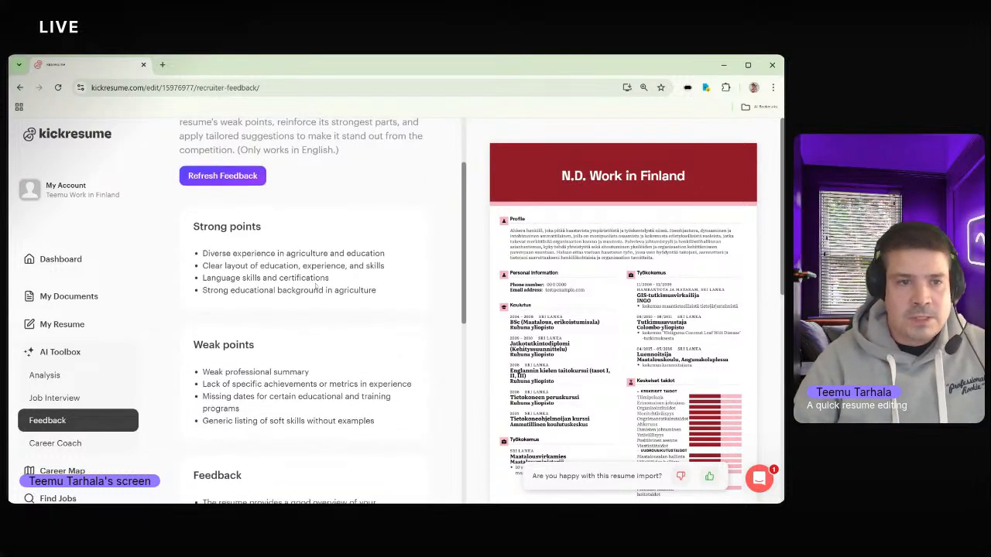
pyautogui.scroll(-1, 328, 276)
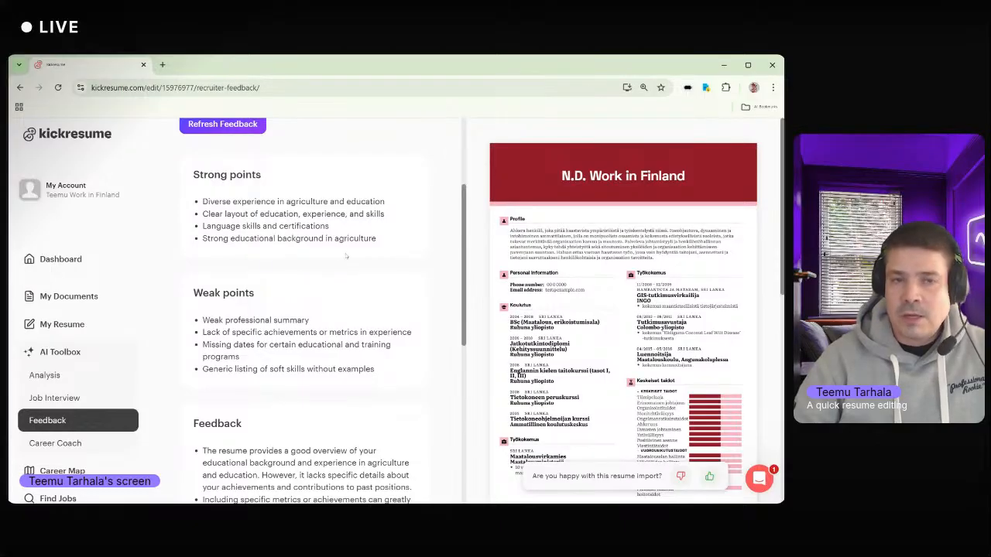
pyautogui.scroll(-2, 346, 256)
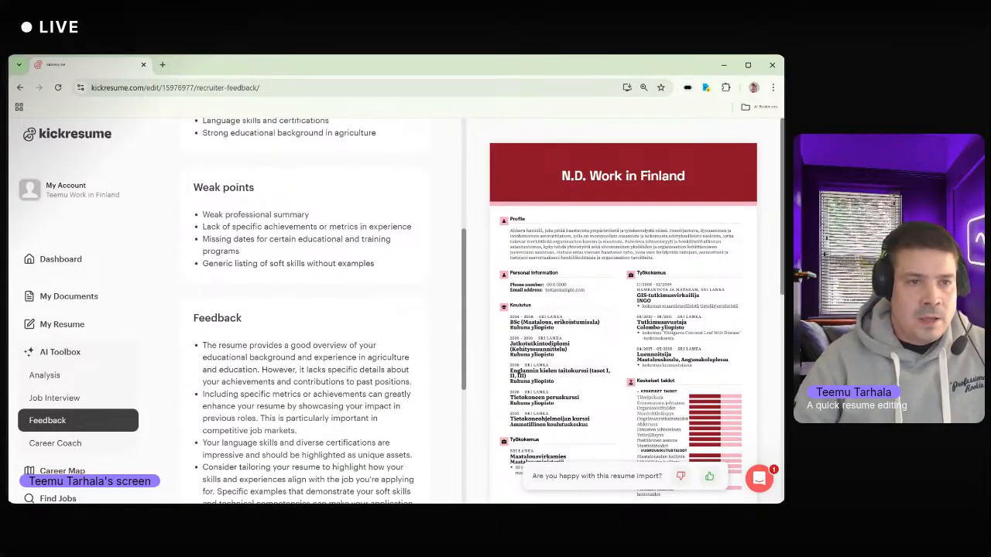
pyautogui.moveTo(202, 214); pyautogui.dragTo(319, 222)
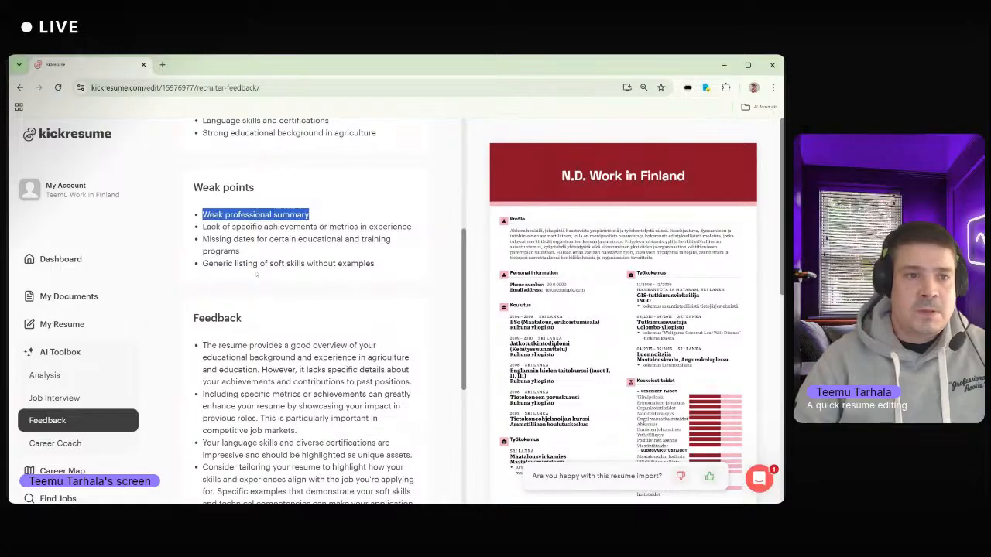
pyautogui.moveTo(203, 264); pyautogui.dragTo(374, 264)
pyautogui.scroll(-3, 375, 264)
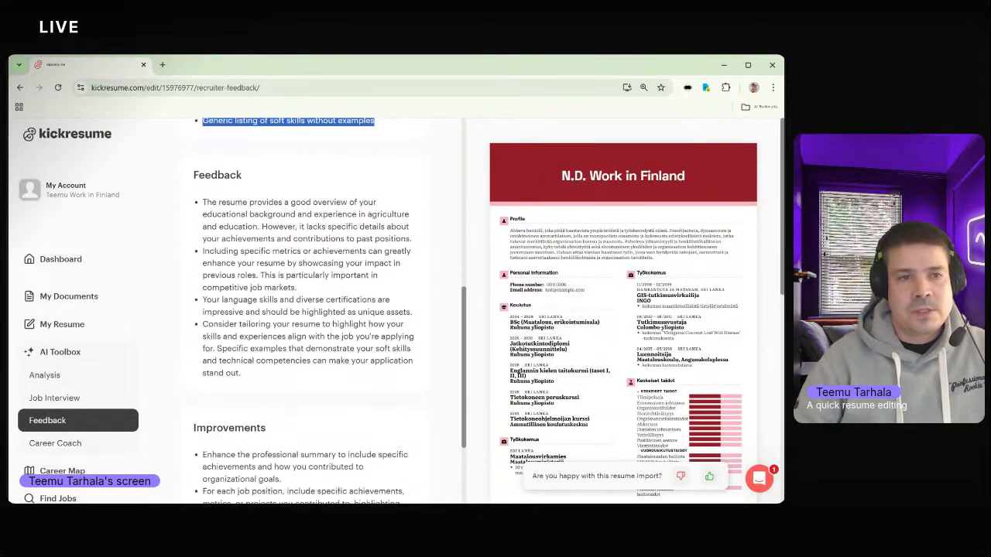
pyautogui.scroll(-3, 199, 339)
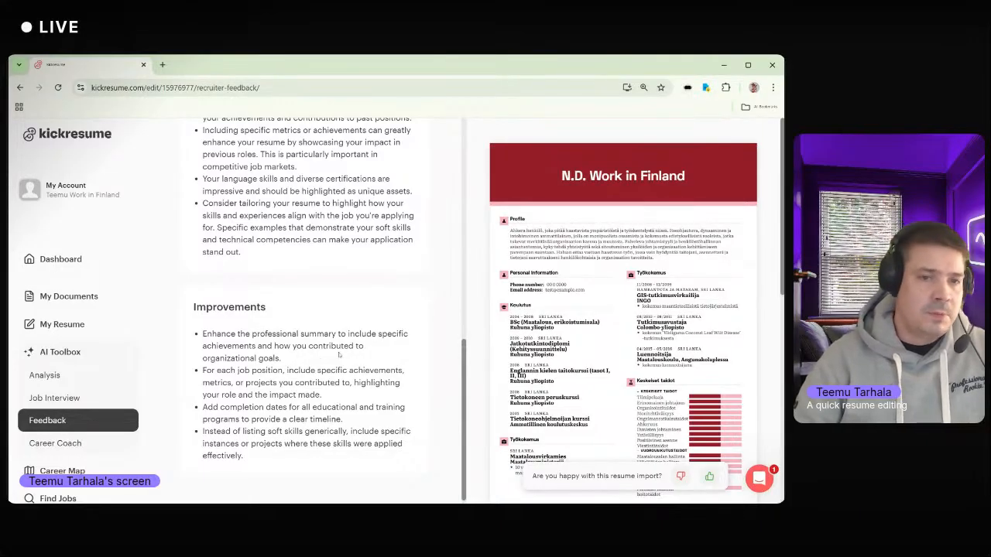
pyautogui.scroll(-1, 323, 356)
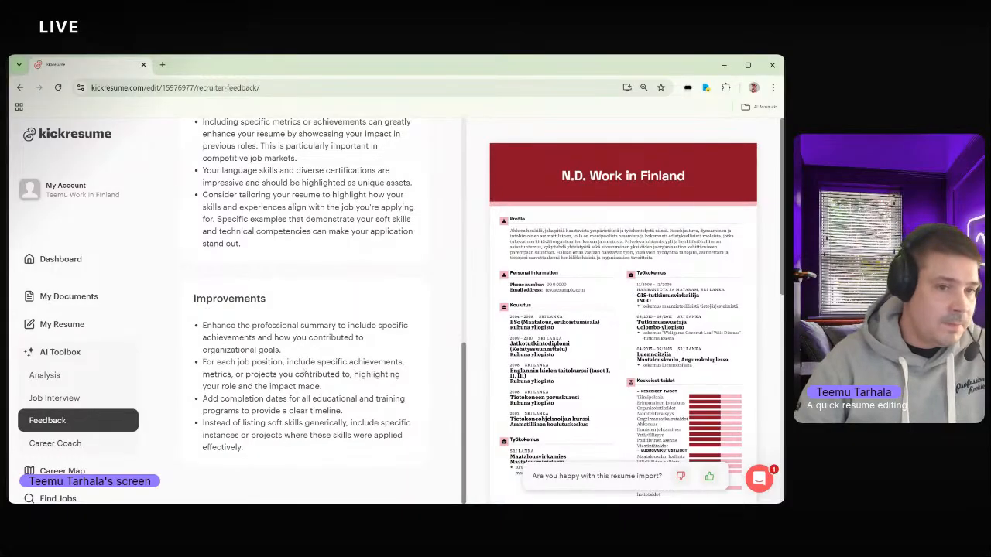
pyautogui.moveTo(202, 423); pyautogui.dragTo(397, 457)
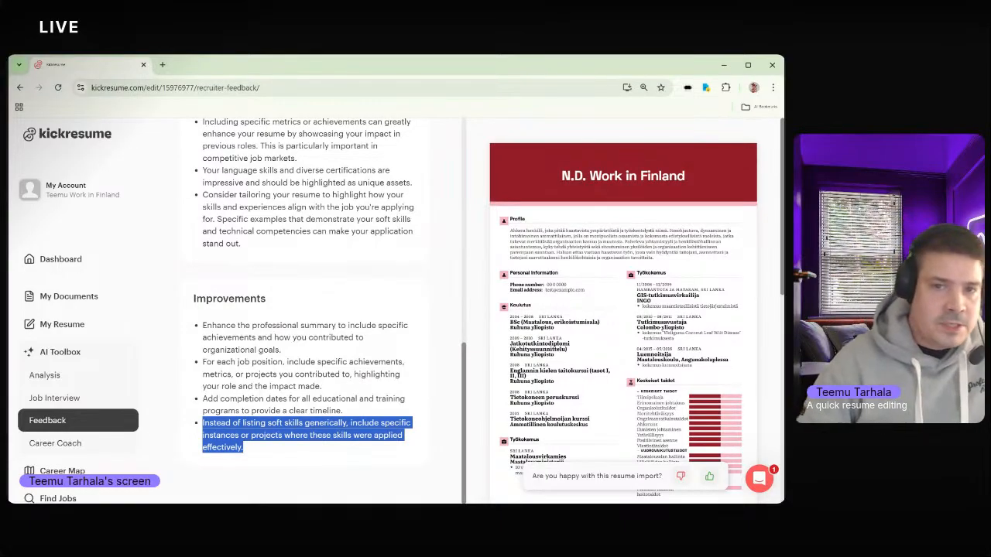
# - Return to the dashboard and open the Finnish-language resume with the red header from the Resume Builder's documents for editing
pyautogui.click(60, 265)
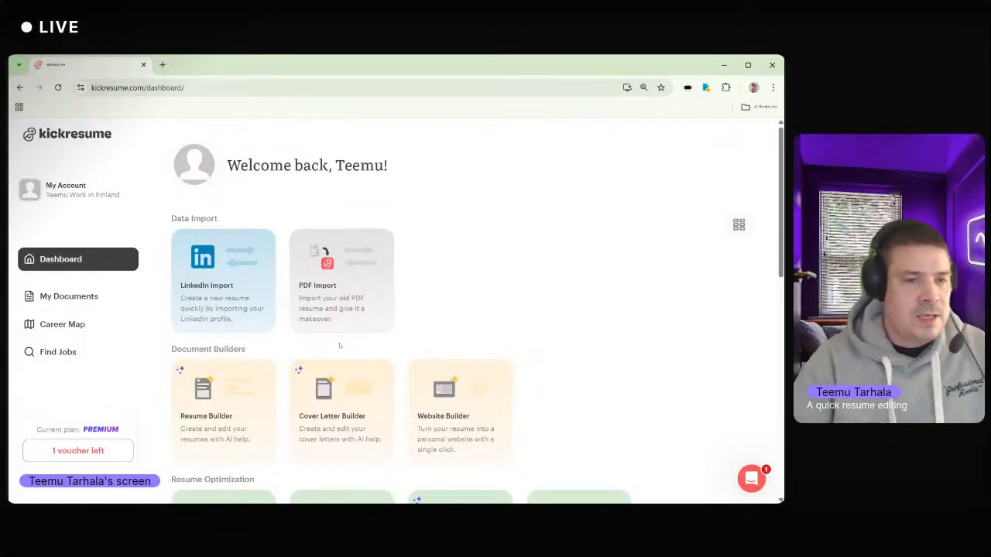
pyautogui.click(219, 421)
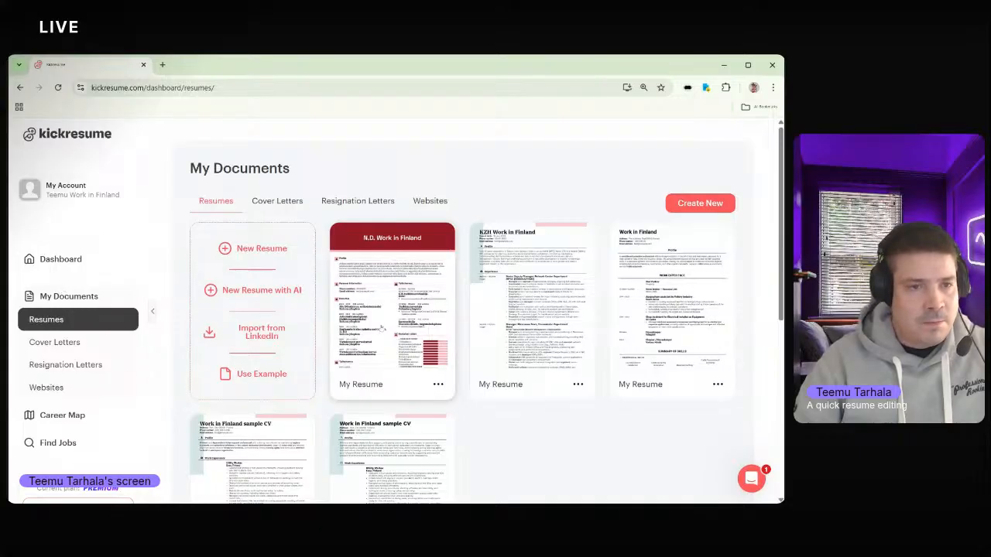
pyautogui.click(410, 244)
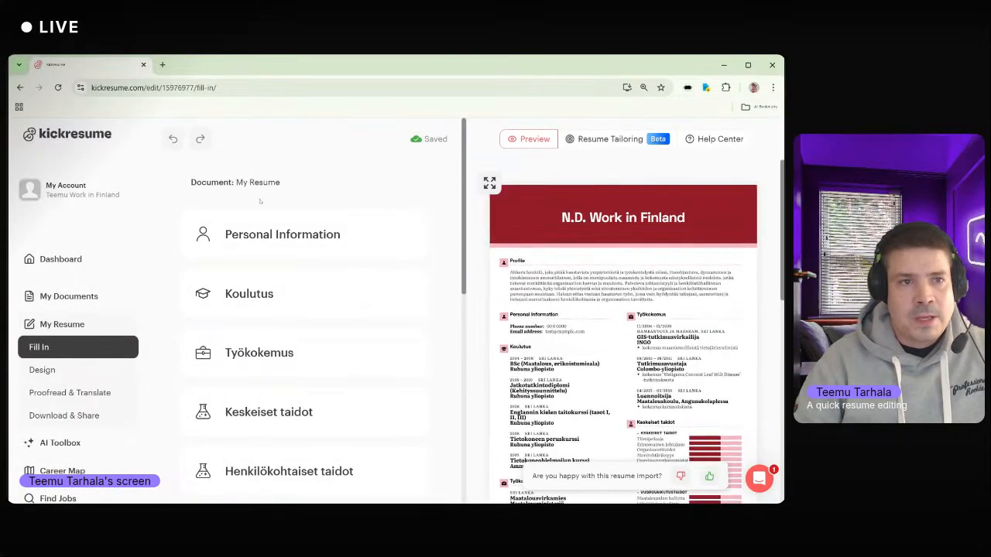
# - Open the Personal Information section with its Section Analysis and review the analysis, the contact fields and the Profile text
pyautogui.click(294, 242)
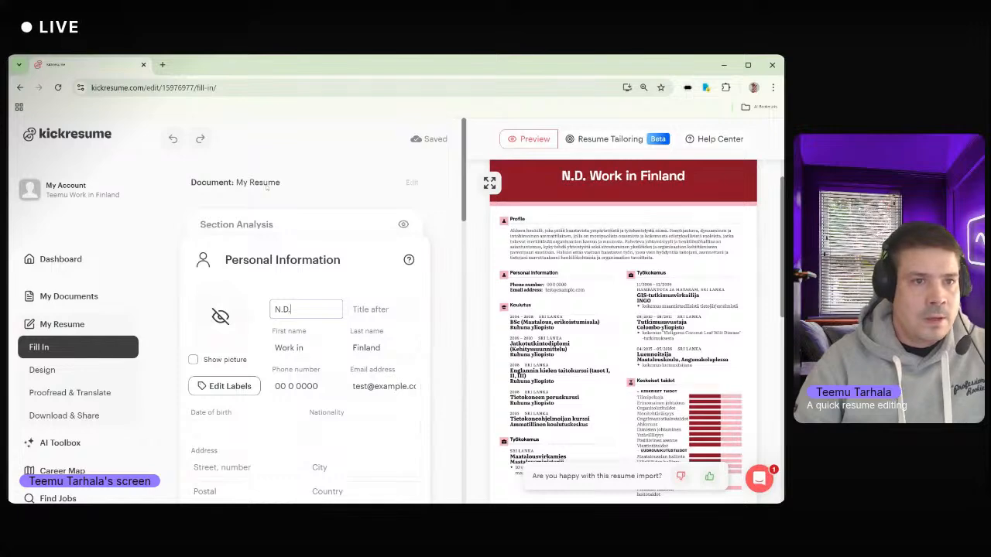
pyautogui.click(317, 223)
pyautogui.scroll(-3, 333, 232)
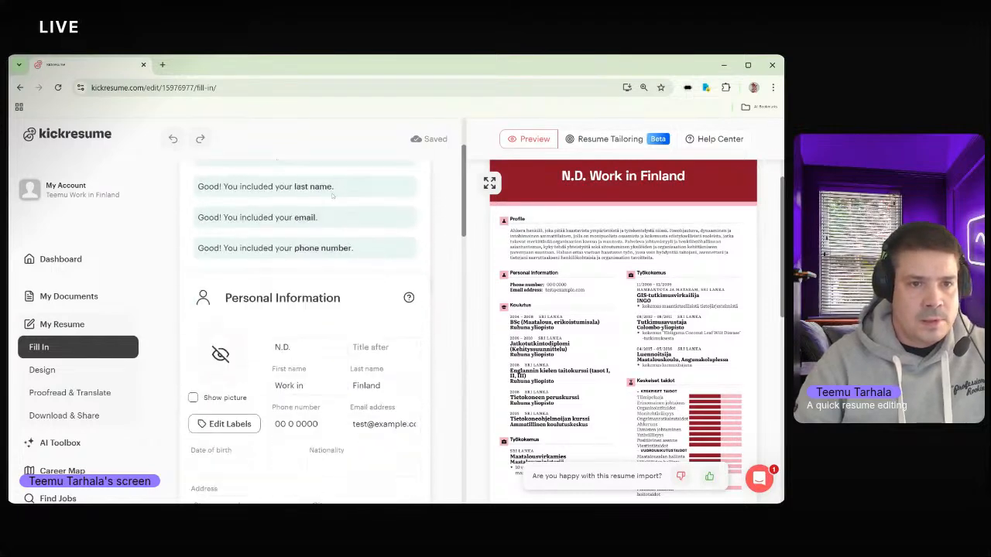
pyautogui.scroll(-7, 339, 238)
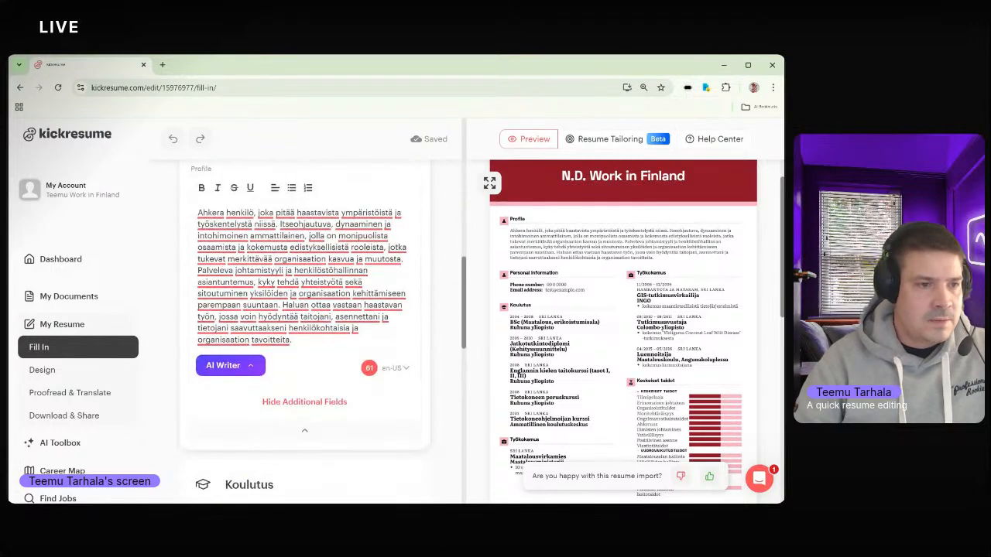
pyautogui.scroll(5, 192, 383)
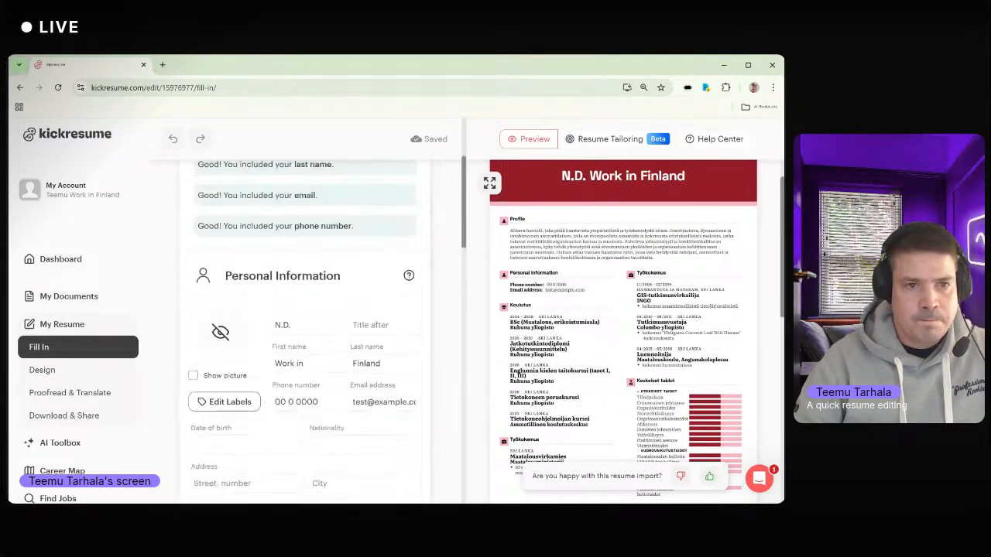
pyautogui.scroll(2, 302, 329)
pyautogui.scroll(-3, 298, 368)
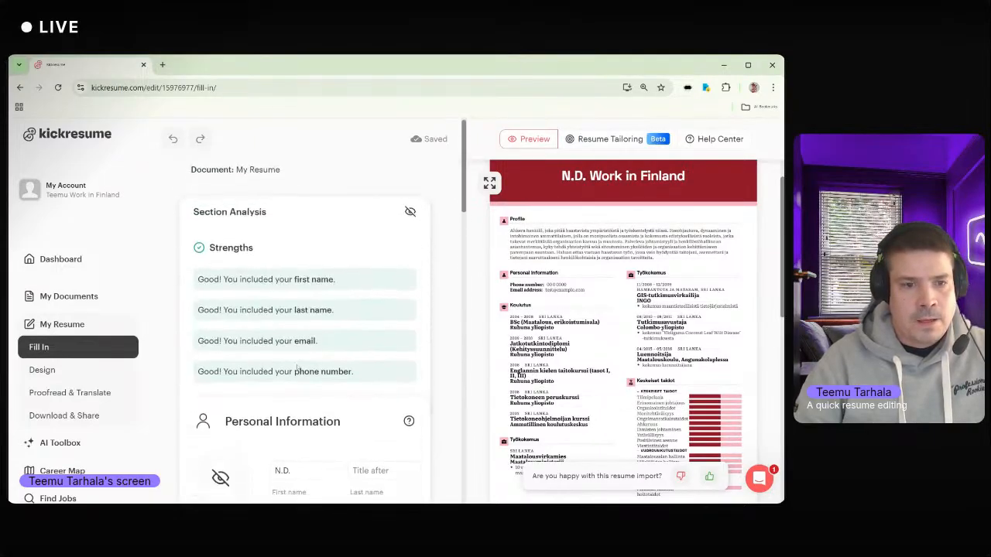
pyautogui.scroll(3, 298, 368)
pyautogui.scroll(-10, 297, 367)
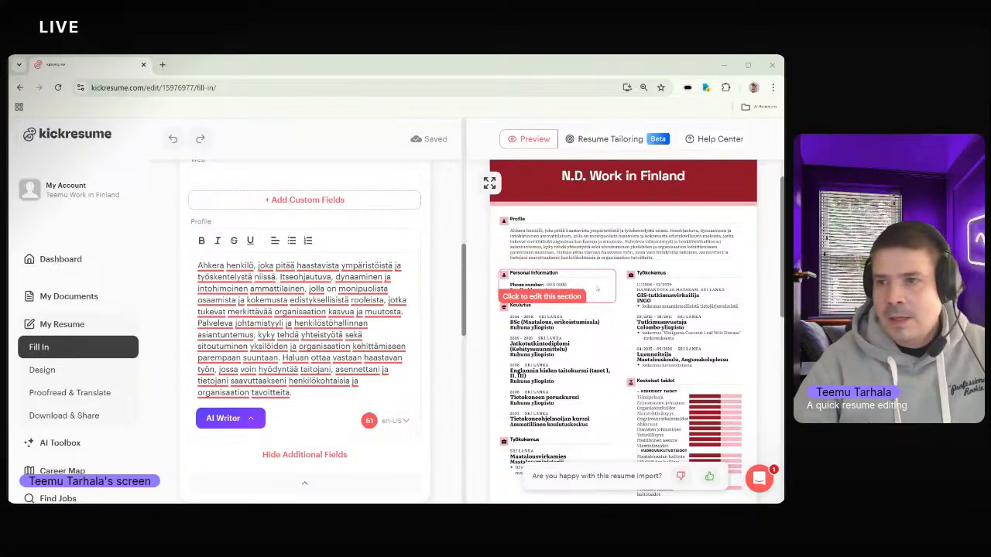
# - Enlarge the page and examine the resume preview from the profile through education, work experience and the rated skill sections
pyautogui.hotkey('ctrl', '+')
pyautogui.hotkey('ctrl', '+')
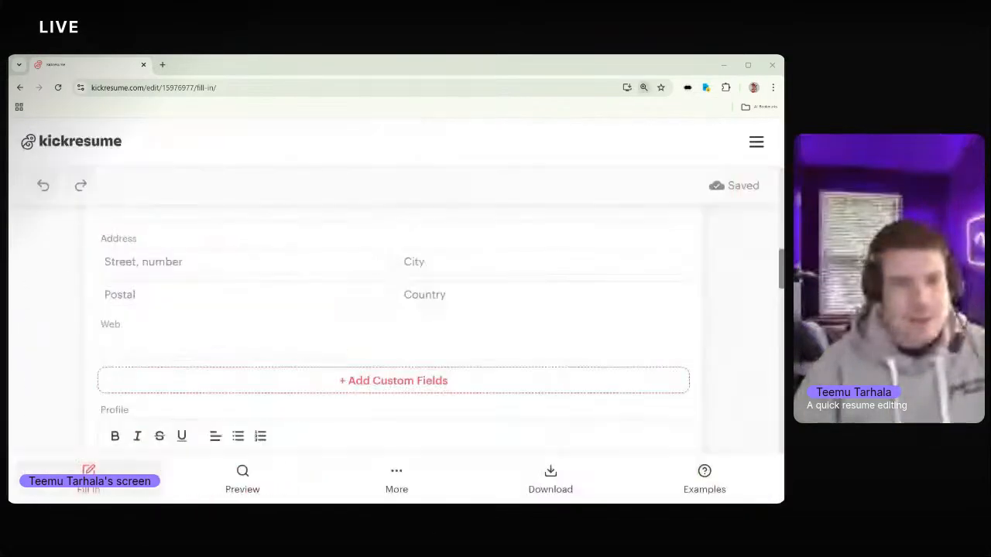
pyautogui.hotkey('ctrl', '-')
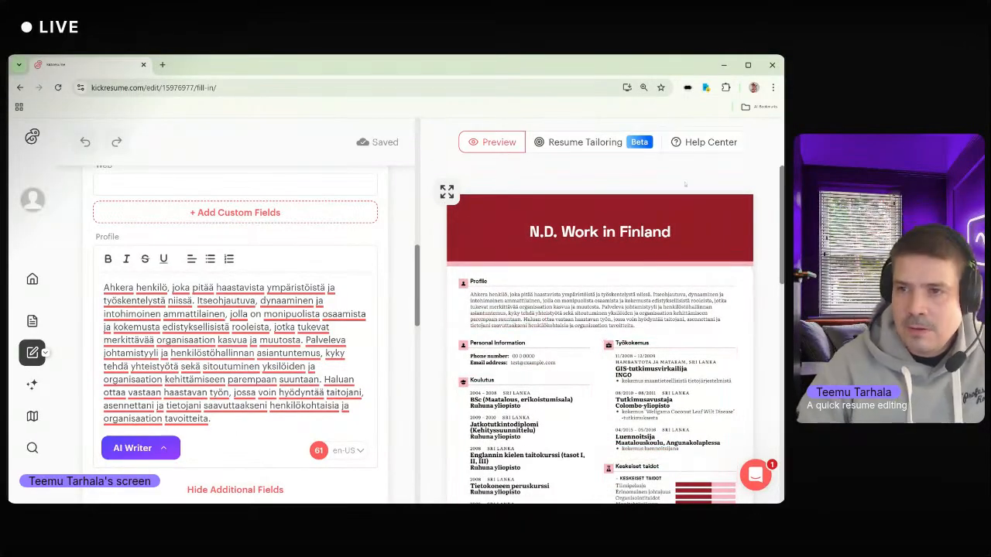
pyautogui.scroll(-1, 684, 178)
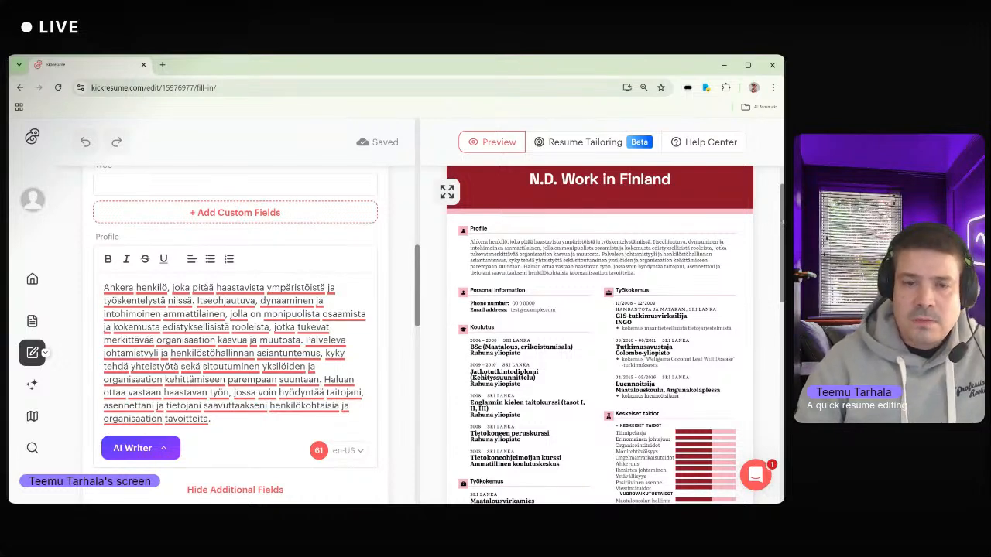
pyautogui.scroll(-1, 782, 221)
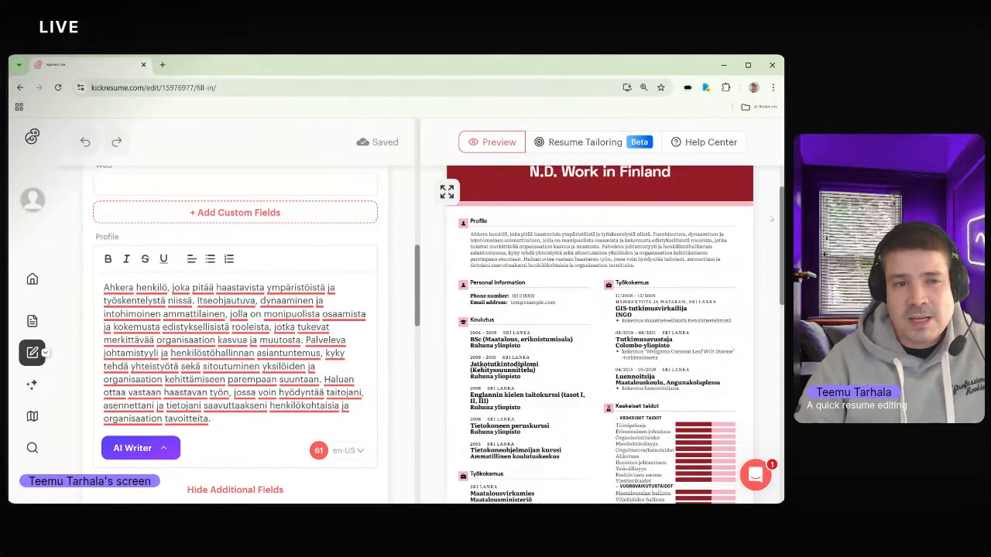
pyautogui.moveTo(782, 202); pyautogui.dragTo(783, 222)
pyautogui.scroll(-2, 435, 180)
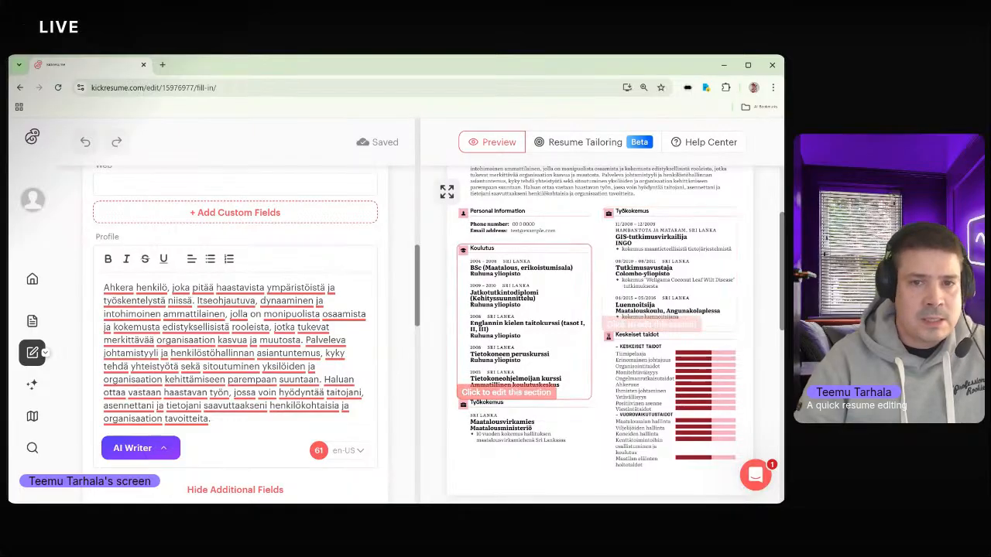
pyautogui.scroll(-1, 665, 294)
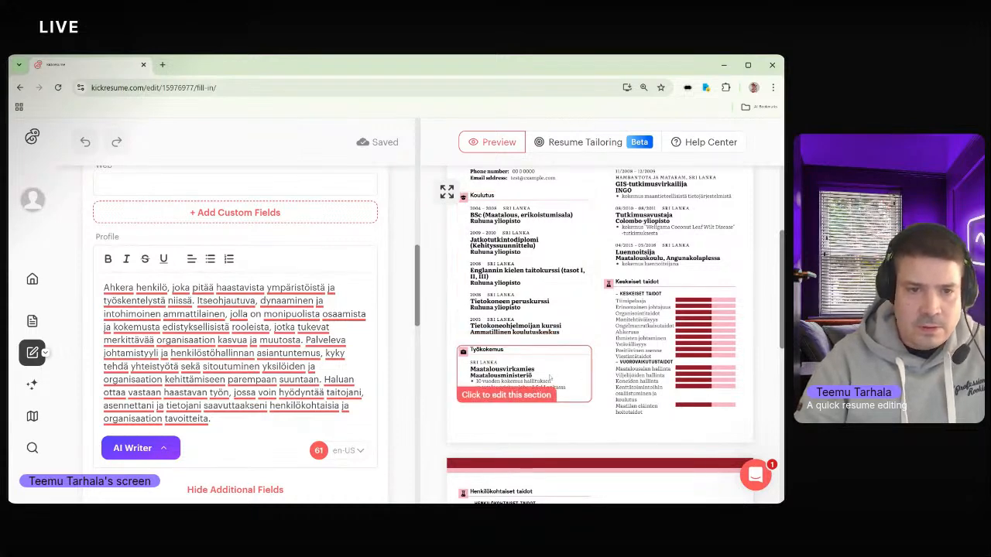
pyautogui.scroll(1, 549, 377)
pyautogui.scroll(-1, 665, 356)
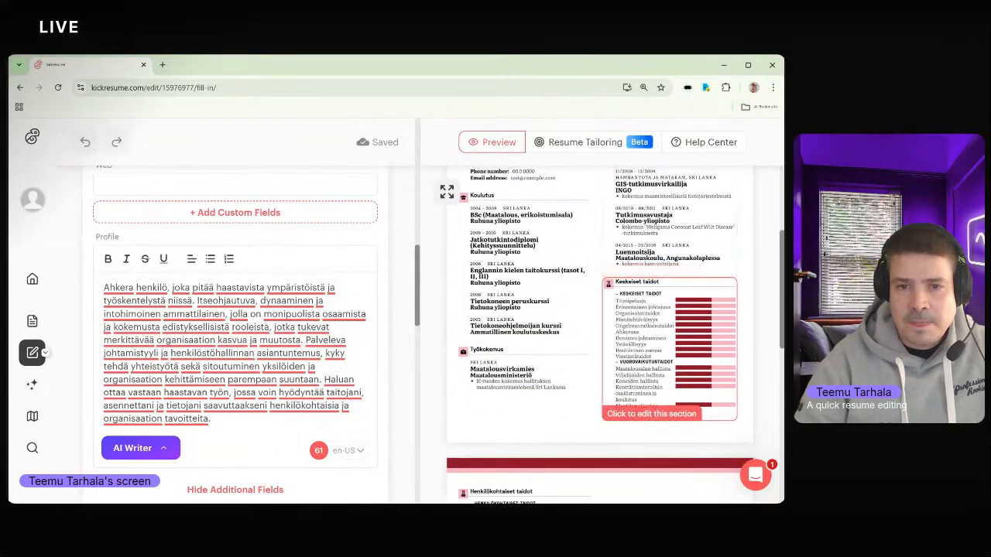
pyautogui.scroll(-3, 588, 313)
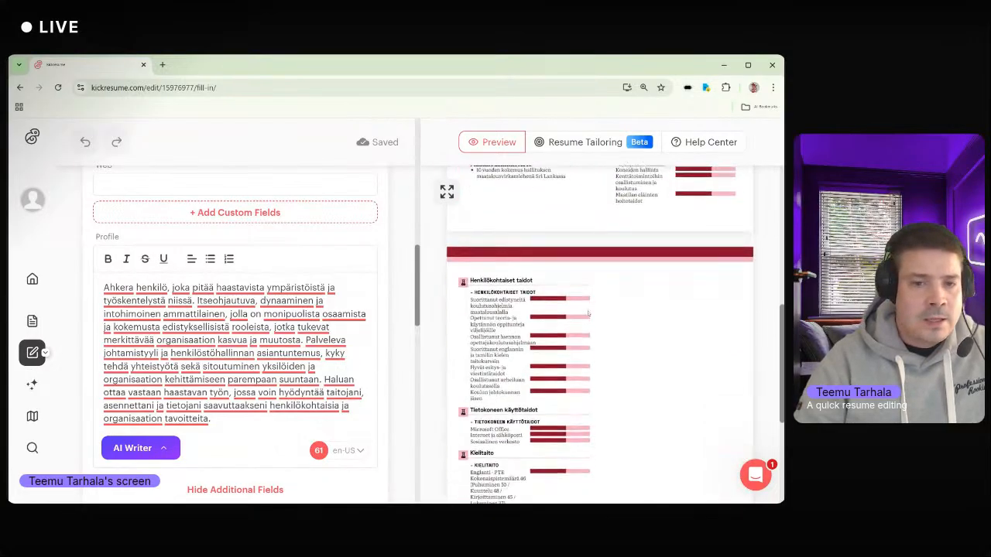
pyautogui.scroll(2, 588, 313)
pyautogui.scroll(-2, 293, 283)
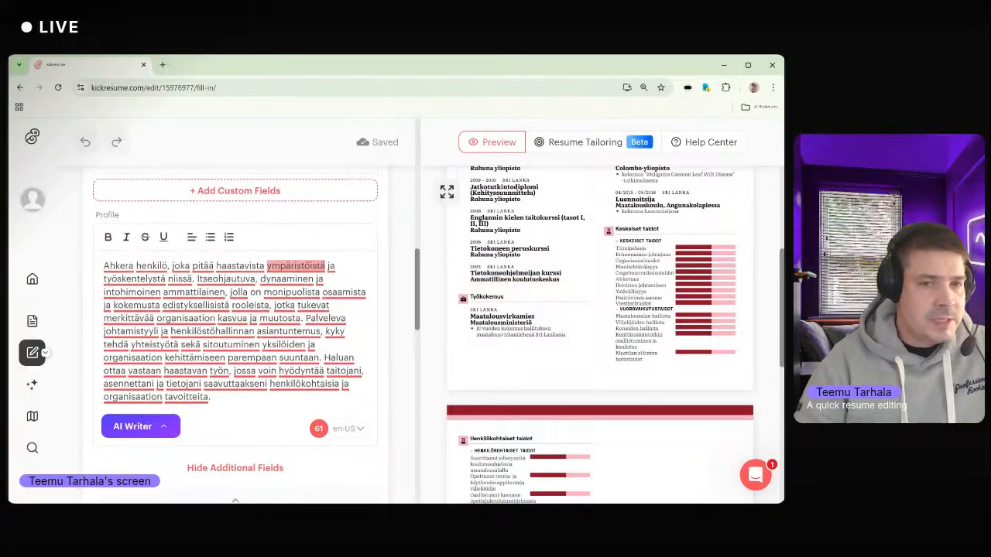
# - Open the Keskeiset taidot section and rename its first skill category, also called Keskeiset taidot, to "Taidot"
pyautogui.scroll(-2, 292, 283)
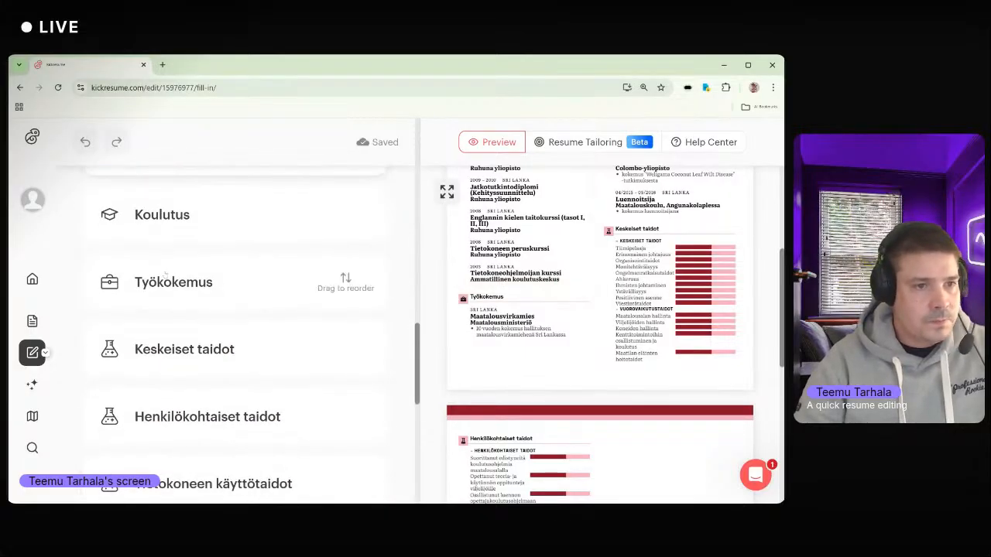
pyautogui.click(154, 350)
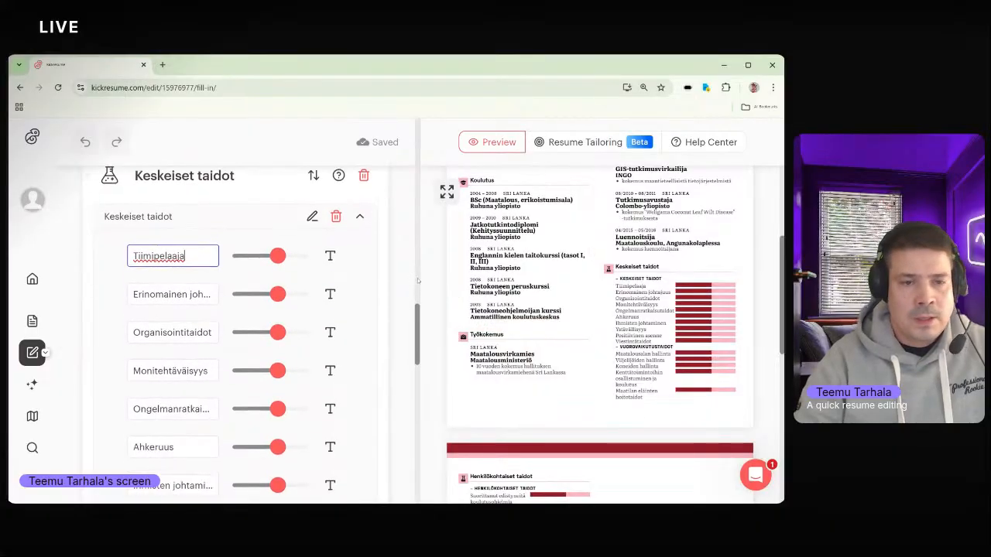
pyautogui.click(194, 217)
pyautogui.click(197, 219)
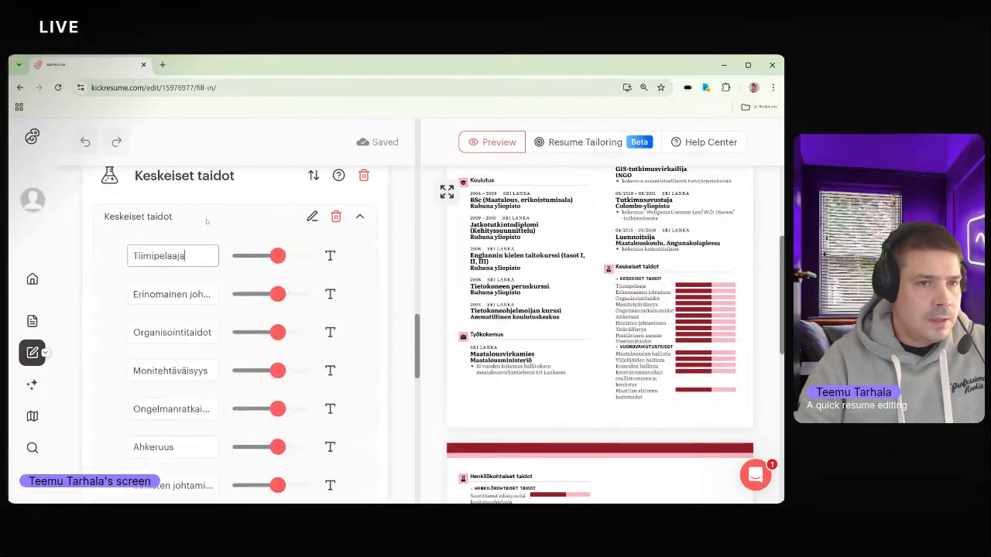
pyautogui.click(128, 220)
pyautogui.moveTo(129, 220); pyautogui.dragTo(177, 226)
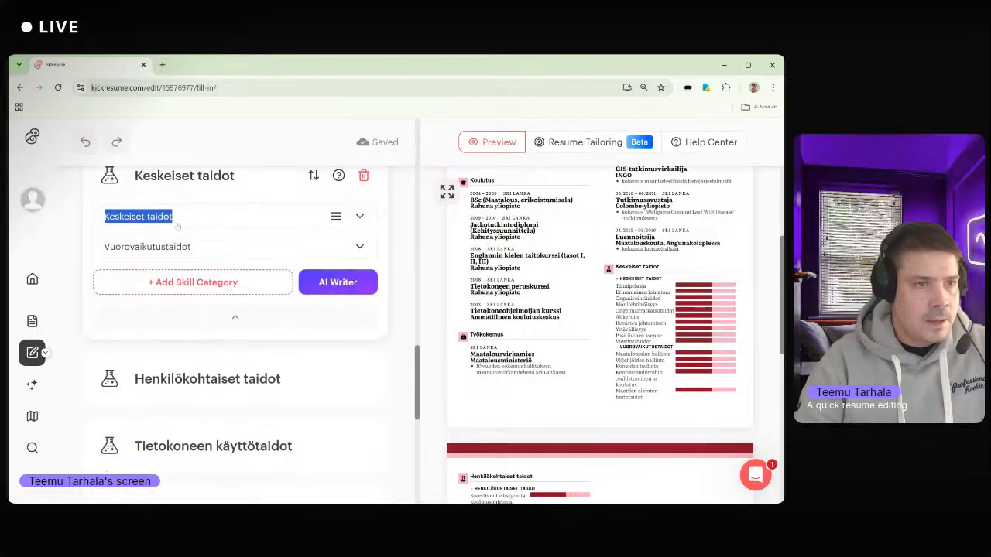
pyautogui.click(358, 218)
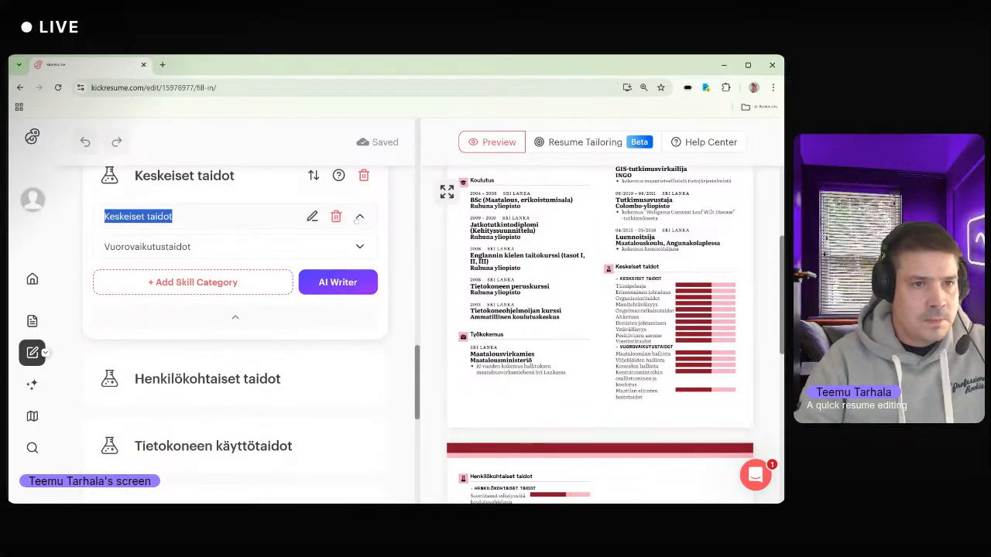
pyautogui.click(313, 218)
pyautogui.click(172, 218)
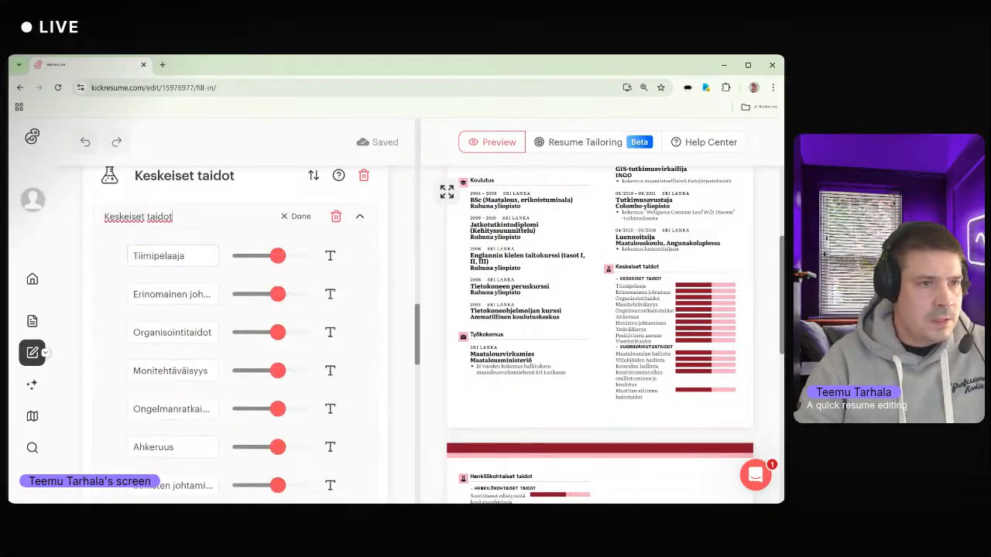
pyautogui.hotkey('ctrl', 'a')
pyautogui.write('Ta')
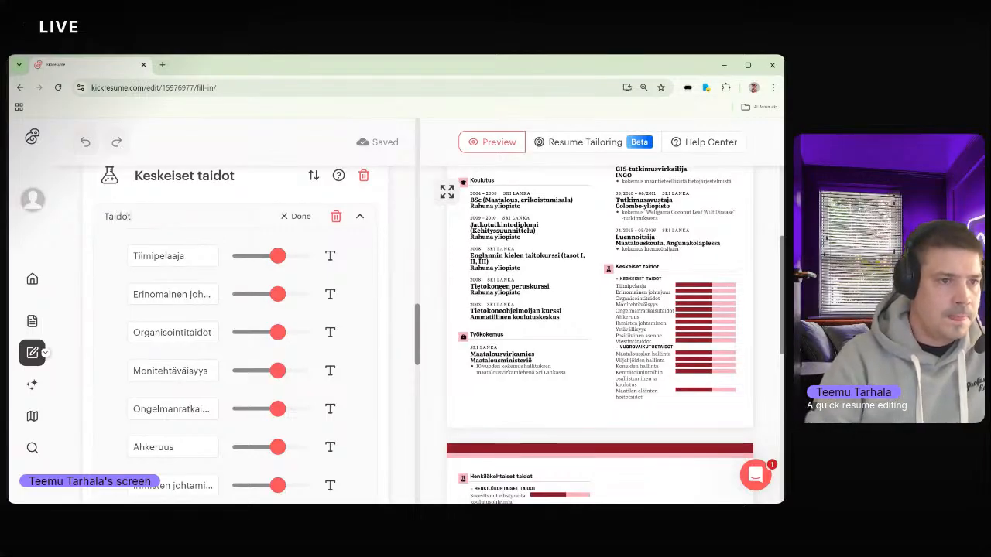
# - Switch the Tiimipelaaja skill from a rating bar to a text level and set its skill level to None
pyautogui.scroll(-1, 306, 256)
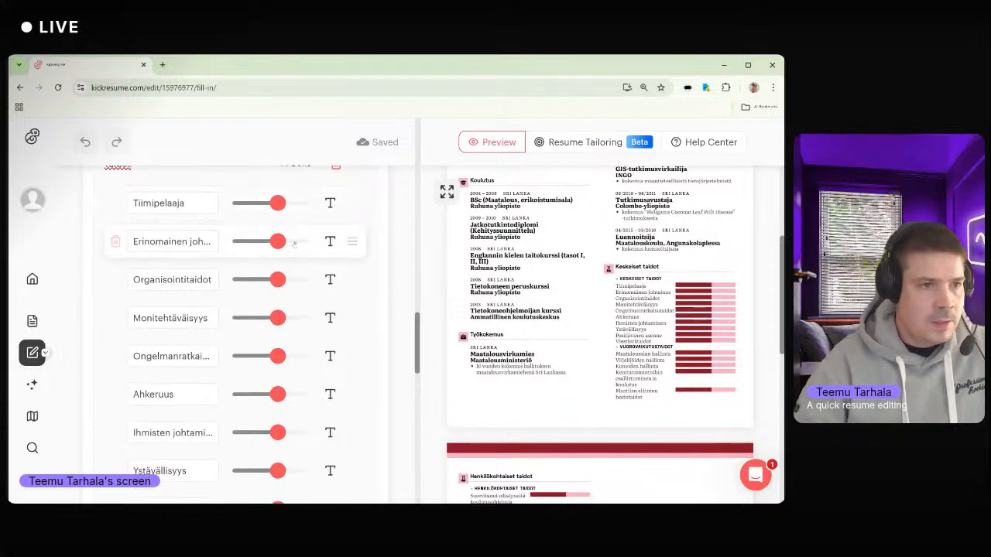
pyautogui.click(330, 203)
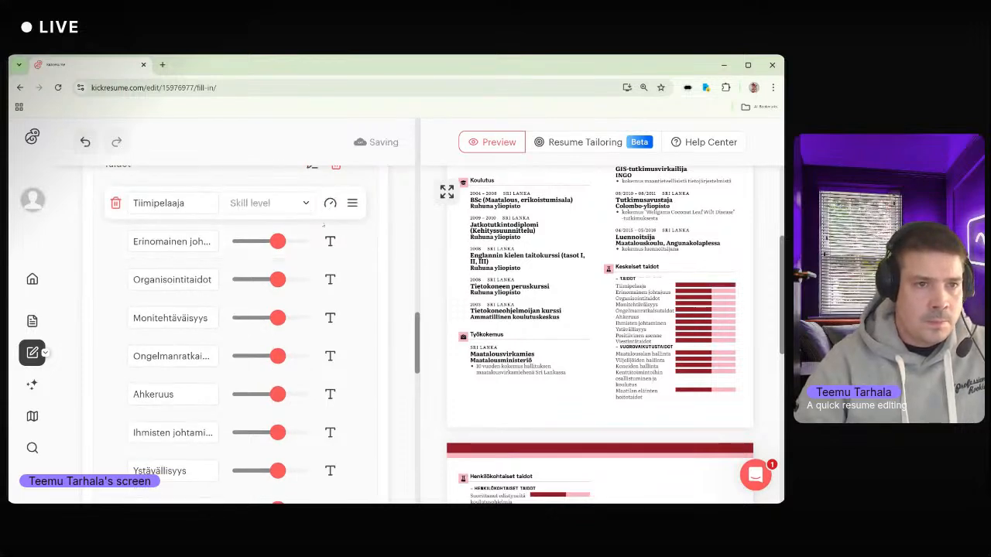
pyautogui.click(264, 203)
pyautogui.scroll(-2, 251, 286)
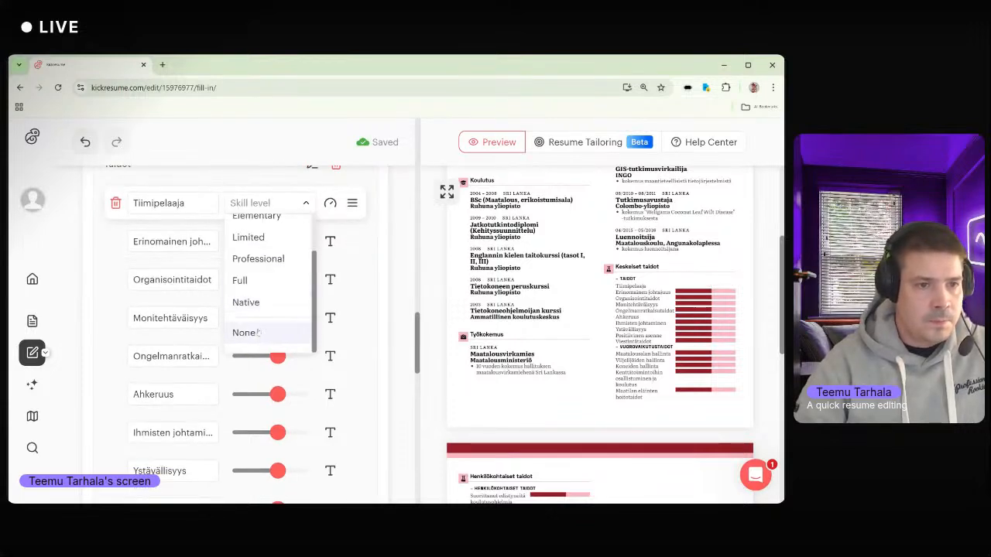
pyautogui.click(243, 330)
# - Rename the second skill in the Taidot category to "Johtaminen" and replace its rating bar with the skill level None
pyautogui.click(175, 241)
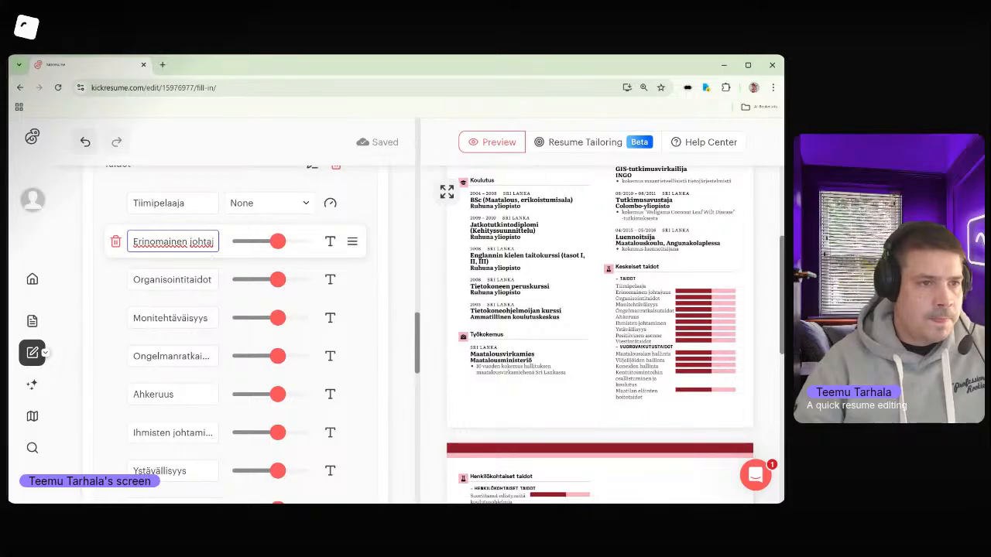
pyautogui.moveTo(133, 241); pyautogui.dragTo(214, 241)
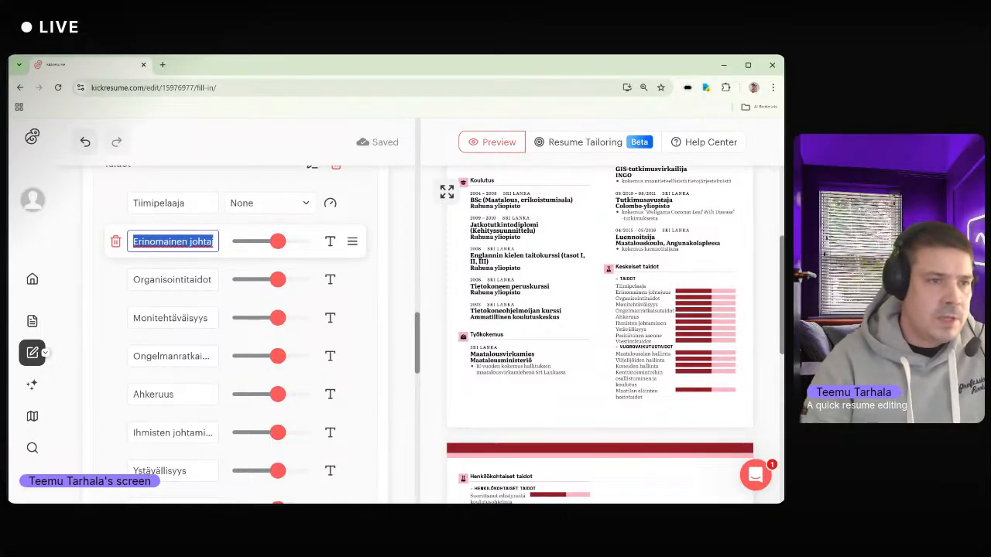
pyautogui.write('Johtaminen')
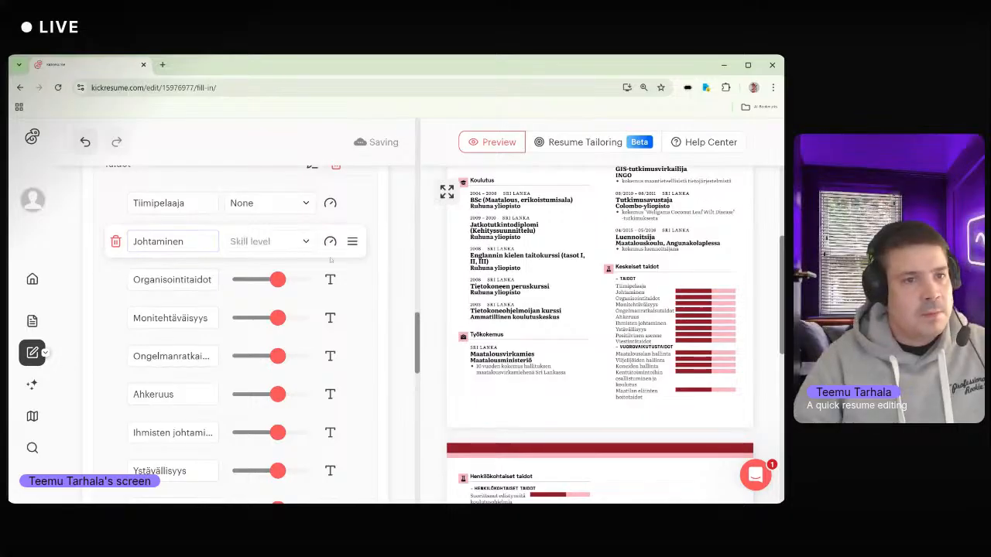
pyautogui.click(267, 242)
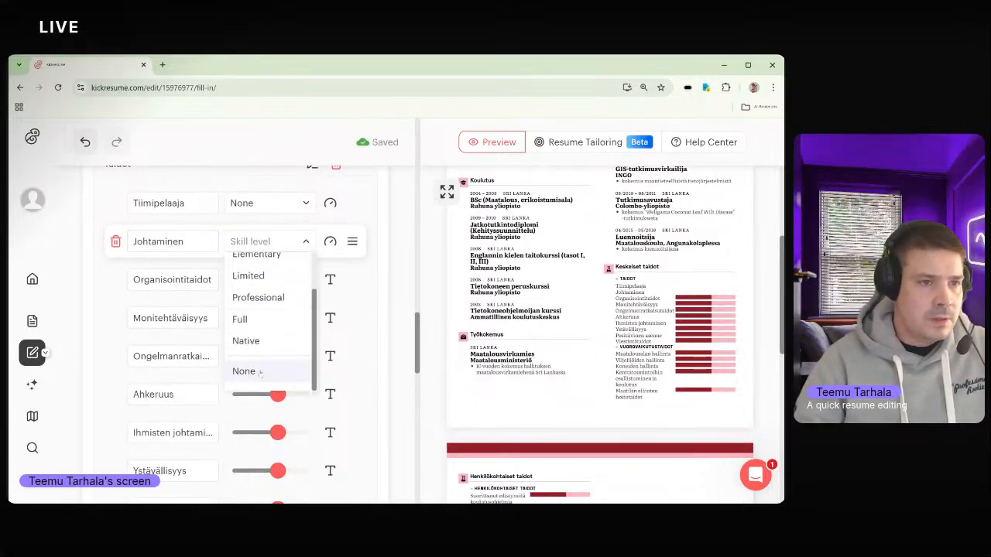
pyautogui.click(244, 372)
# - Switch the Organisointitaidot skill from a rating bar to a text level and set its skill level to None
pyautogui.click(184, 279)
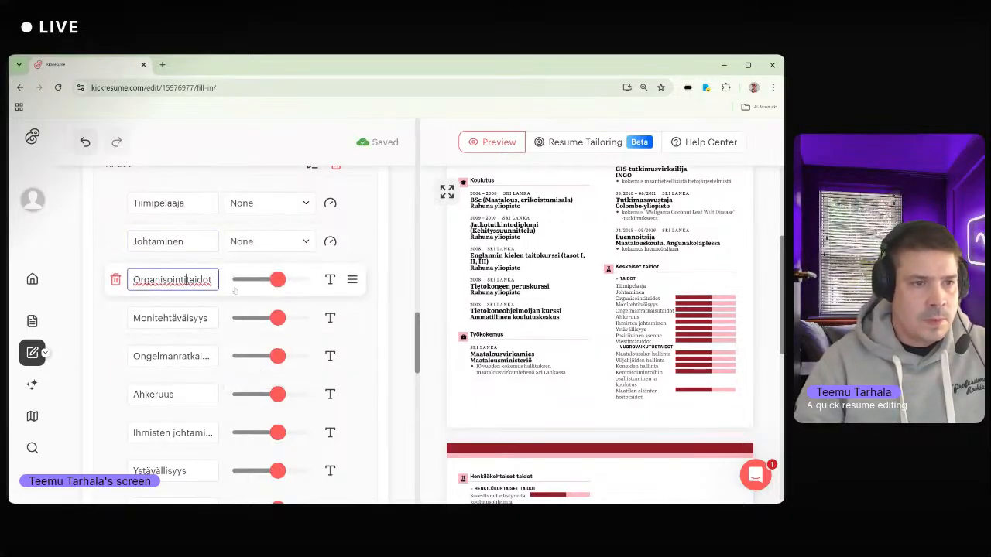
pyautogui.click(330, 280)
pyautogui.click(267, 279)
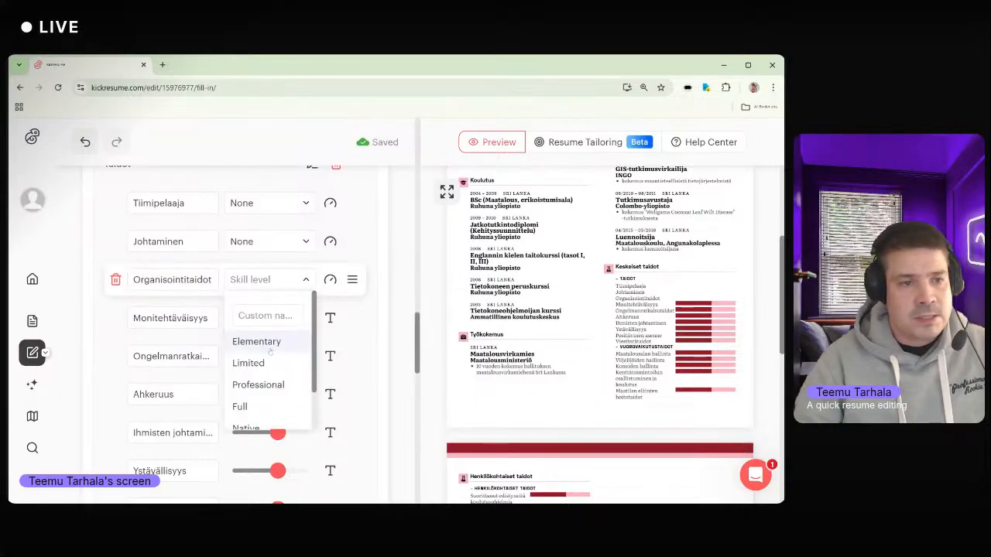
pyautogui.scroll(-1, 269, 351)
pyautogui.click(243, 408)
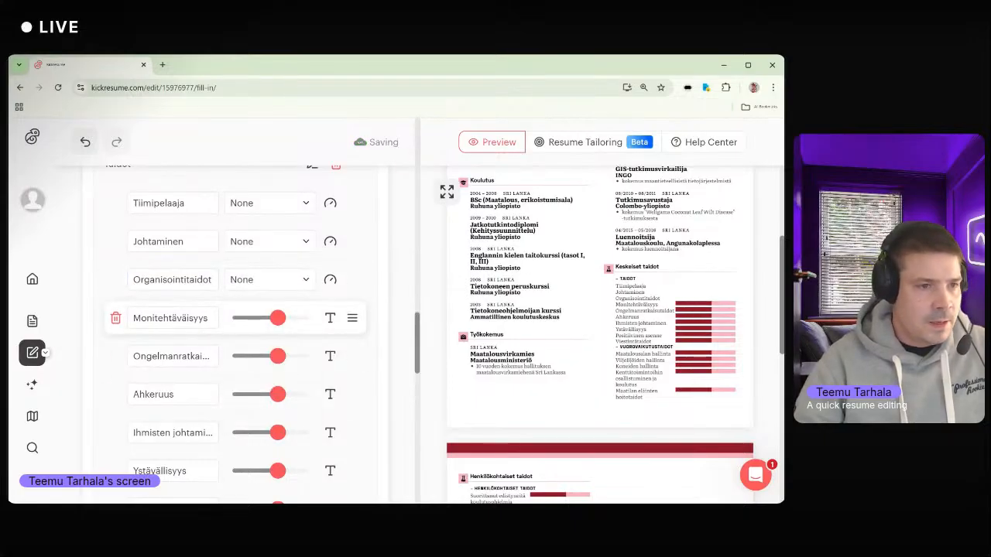
# - Delete the Monitehtäväisyys skill and replace the Ongelmanratkaisutaidot skill's rating bar with the text skill level None
pyautogui.click(184, 318)
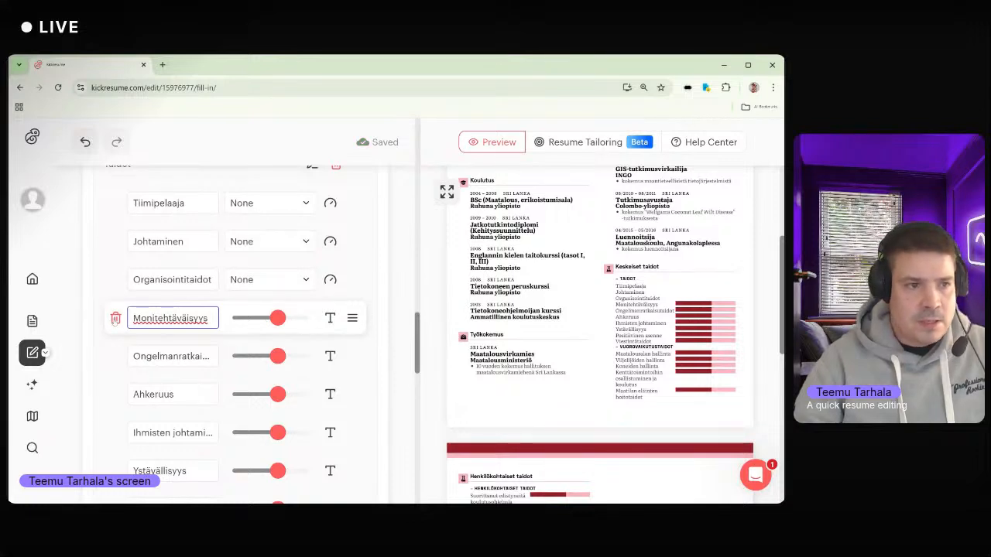
pyautogui.click(116, 318)
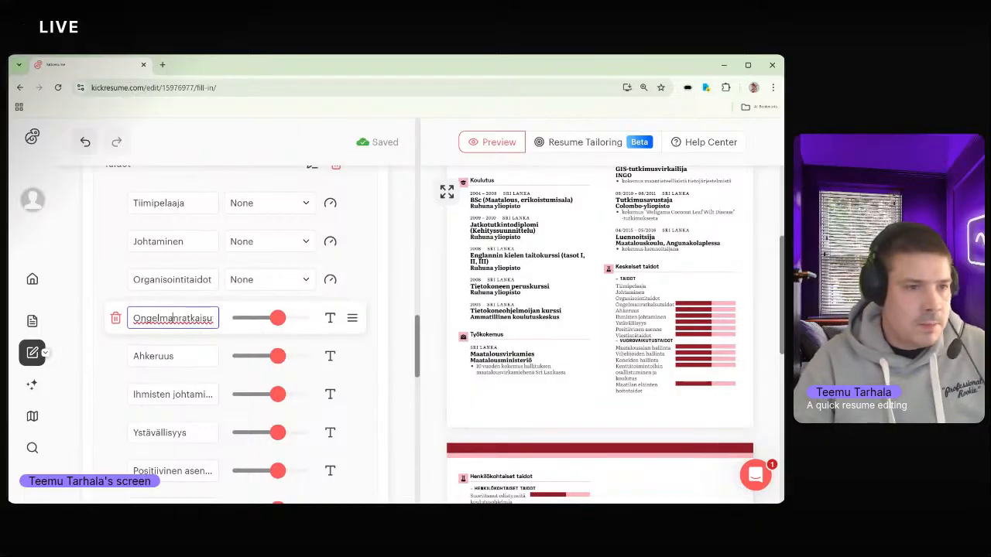
pyautogui.moveTo(171, 318); pyautogui.dragTo(223, 318)
pyautogui.click(196, 318)
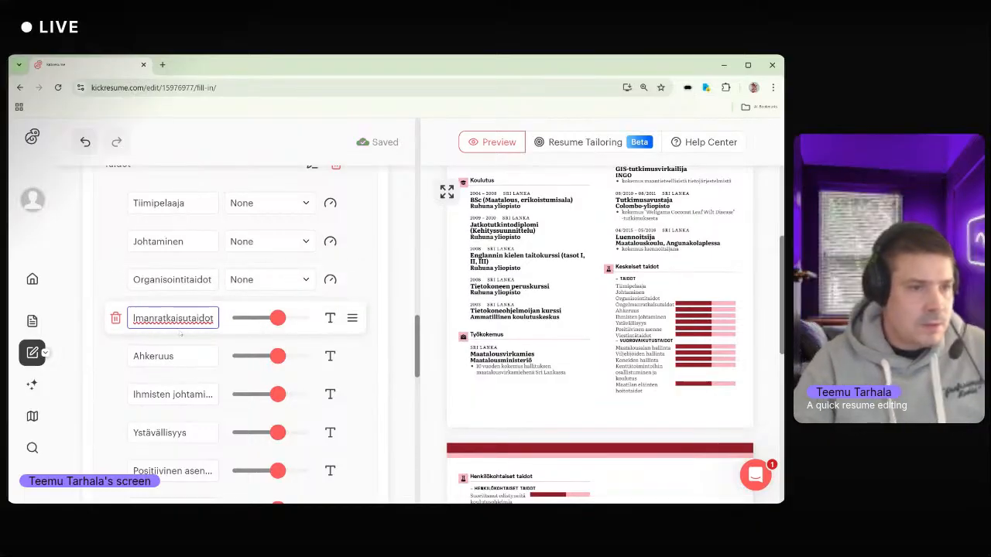
pyautogui.click(330, 318)
pyautogui.click(267, 318)
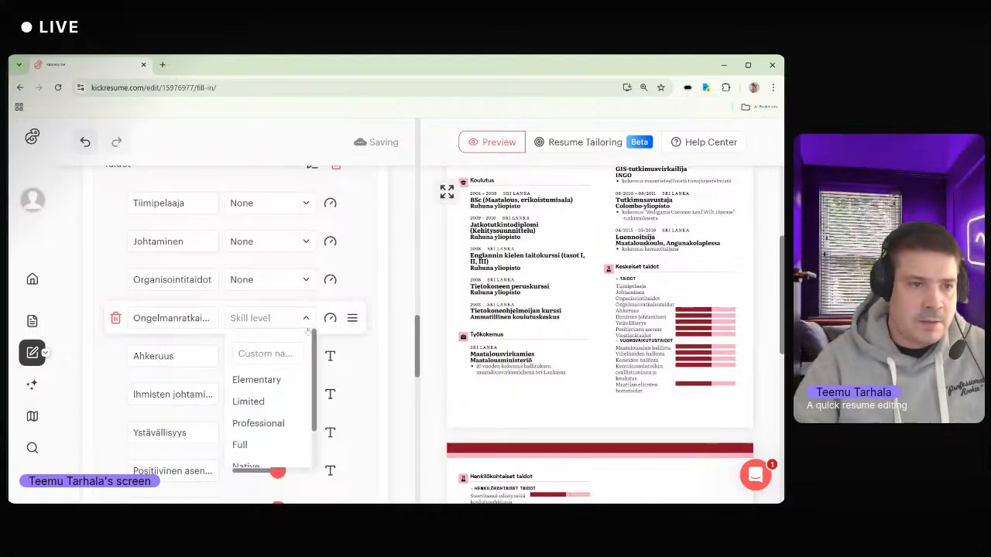
pyautogui.scroll(-2, 278, 447)
pyautogui.click(264, 451)
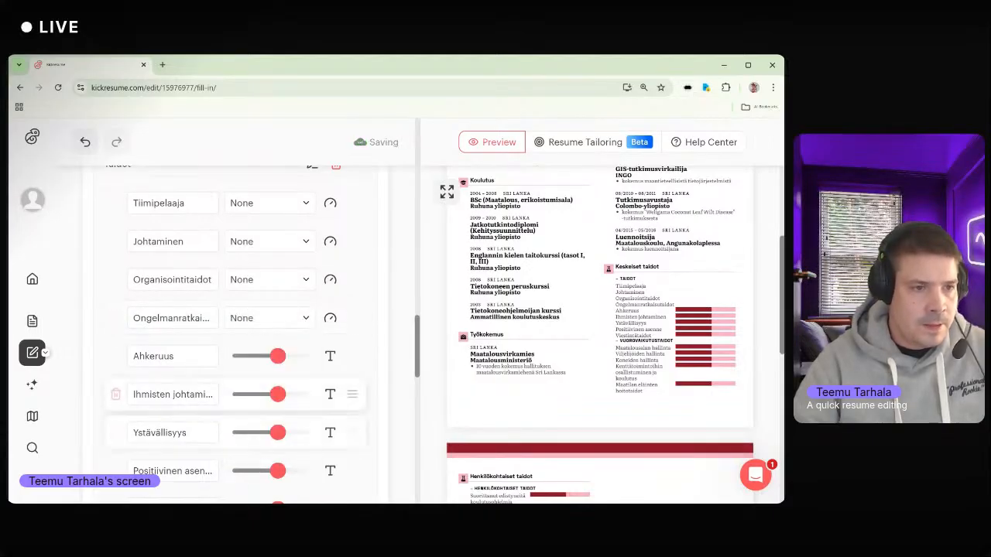
# - Shorten the name of the Ongelmanratkaisutaidot skill to "Ongelmanratkaisu"
pyautogui.moveTo(172, 318); pyautogui.dragTo(215, 318)
pyautogui.click(171, 318)
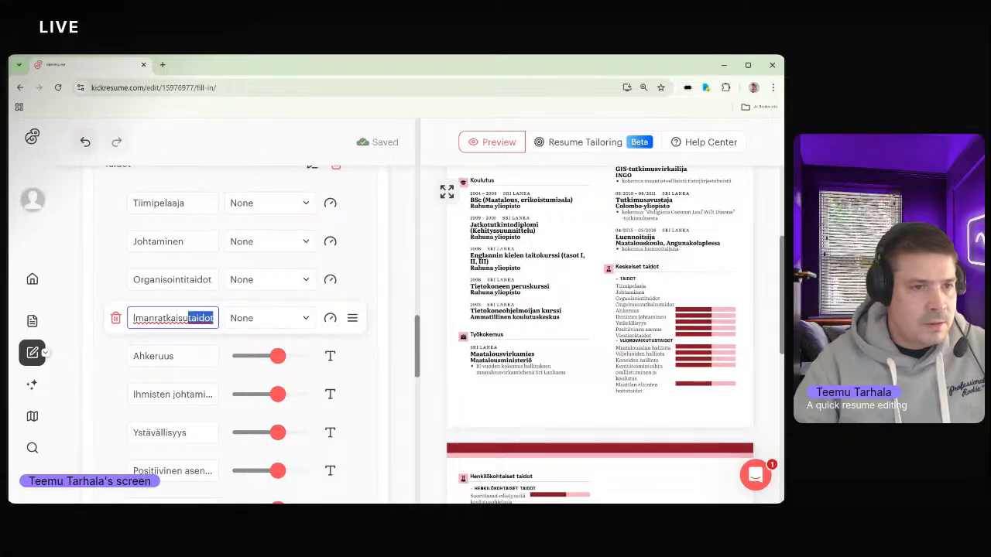
pyautogui.press('BackSpace')
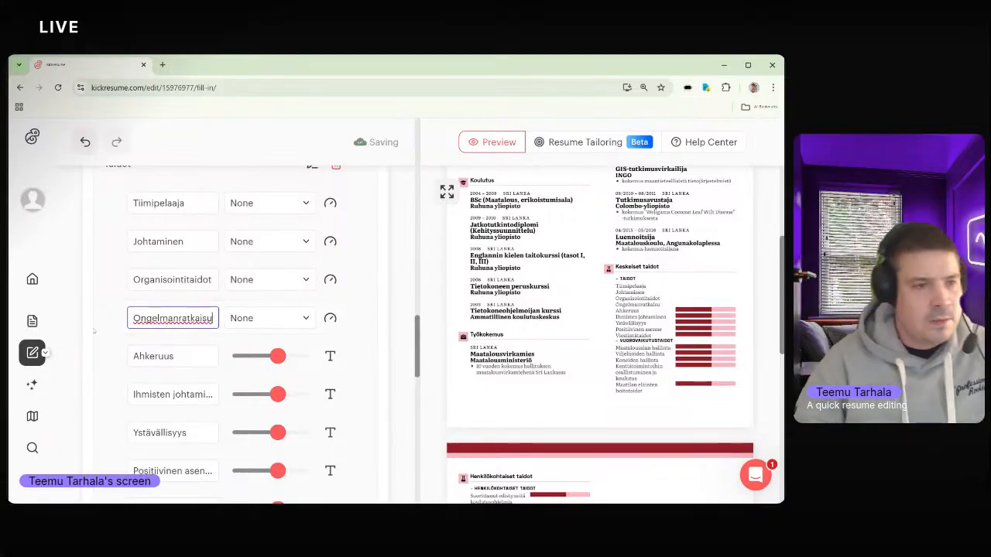
pyautogui.click(108, 285)
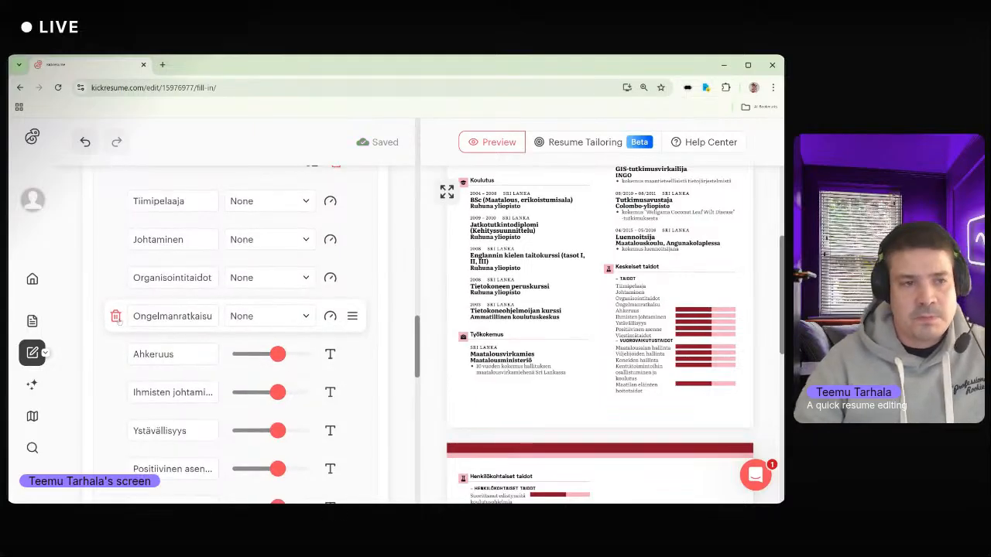
# - Switch the Ahkeruus skill from a rating bar to a text level and set its skill level to None
pyautogui.scroll(-1, 223, 308)
pyautogui.click(330, 304)
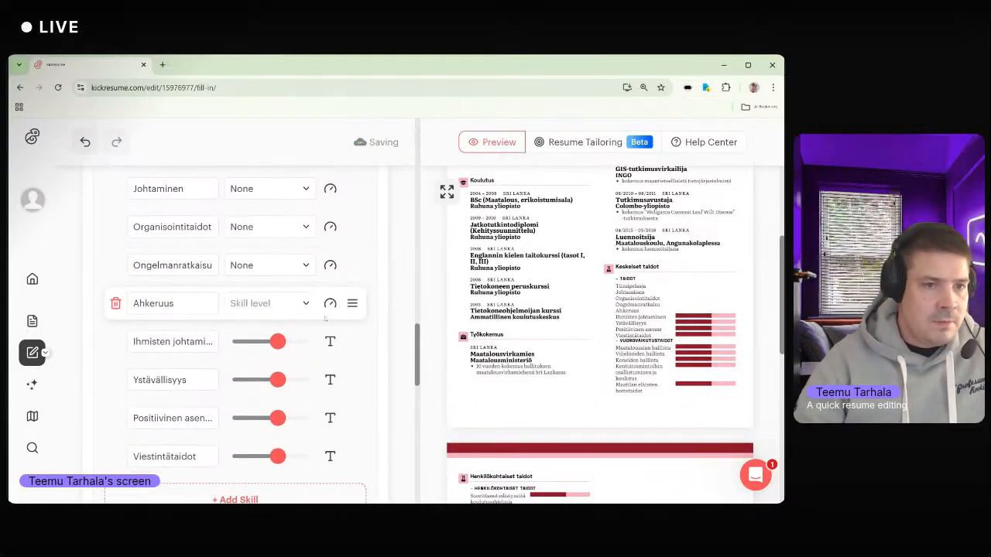
pyautogui.click(307, 308)
pyautogui.scroll(-1, 261, 436)
pyautogui.click(261, 434)
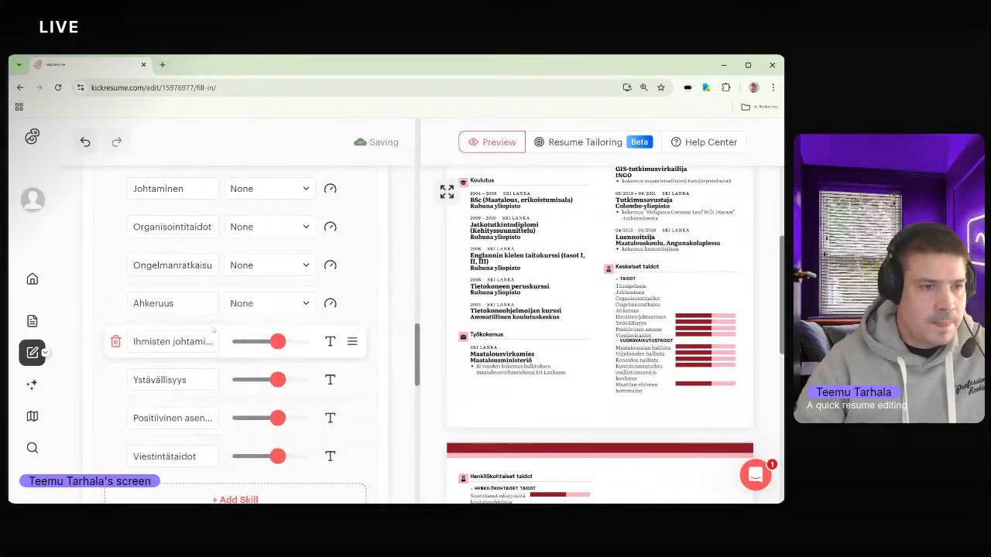
# - Delete the Ihmisten johtaminen skill and replace the Ystävällisyys skill's rating bar with the skill level None
pyautogui.scroll(-1, 261, 435)
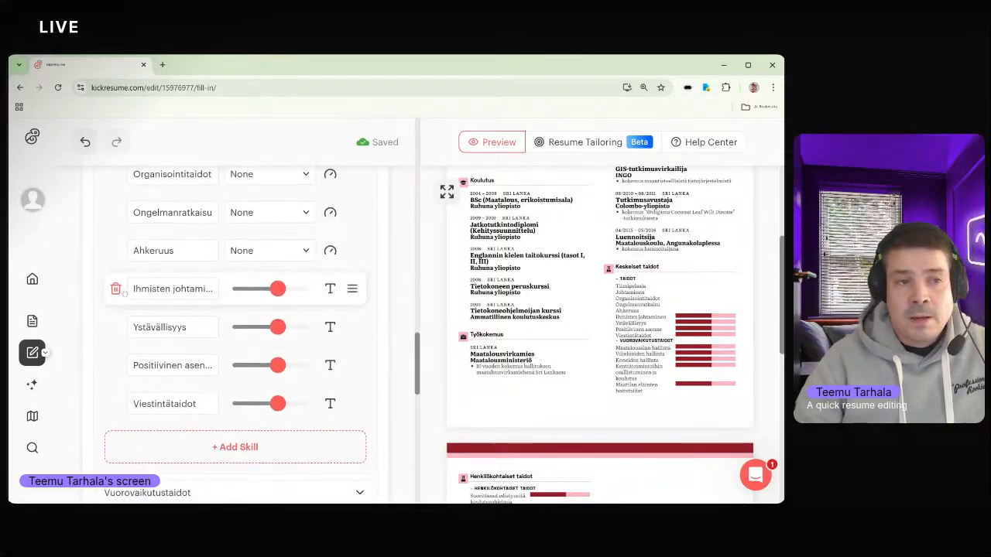
pyautogui.click(115, 289)
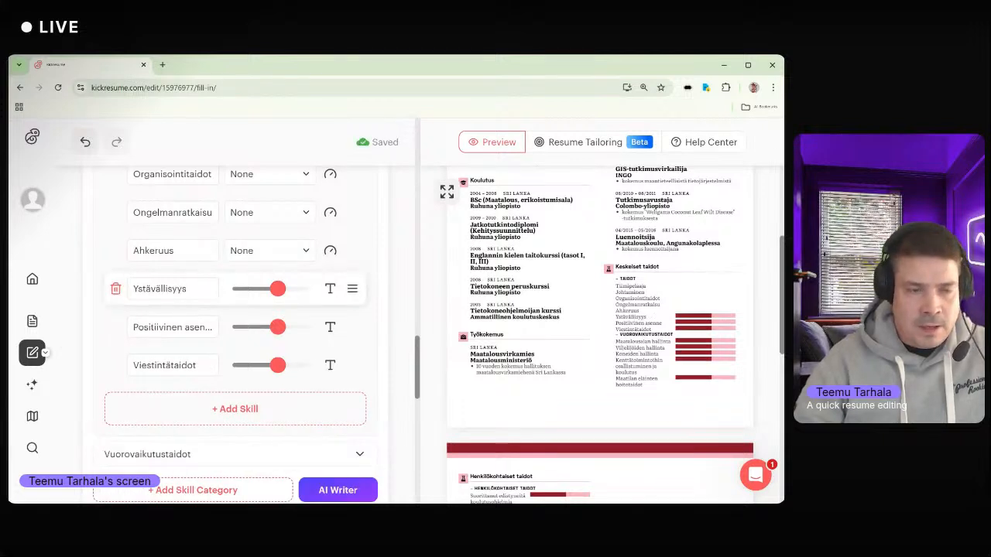
pyautogui.click(330, 289)
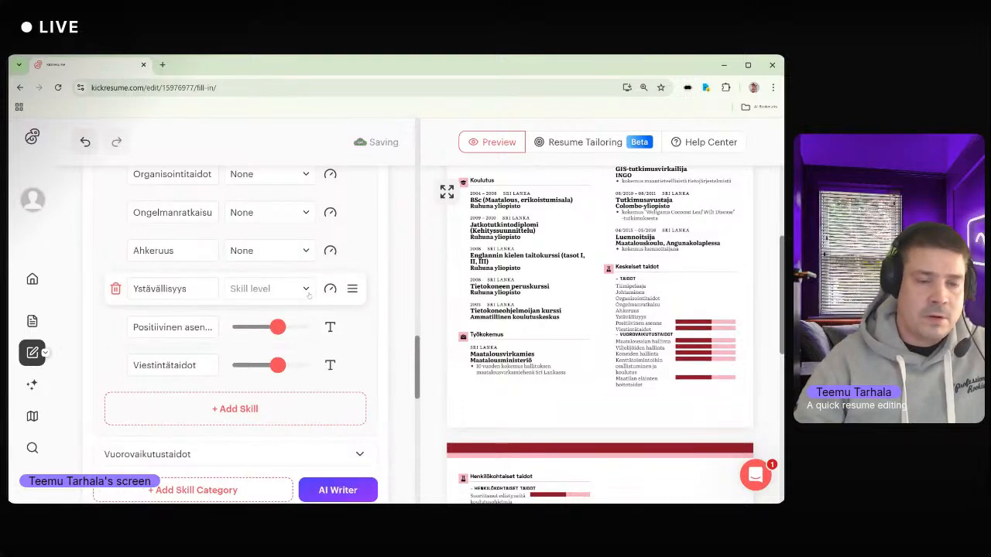
pyautogui.click(307, 289)
pyautogui.scroll(-1, 249, 402)
pyautogui.click(249, 418)
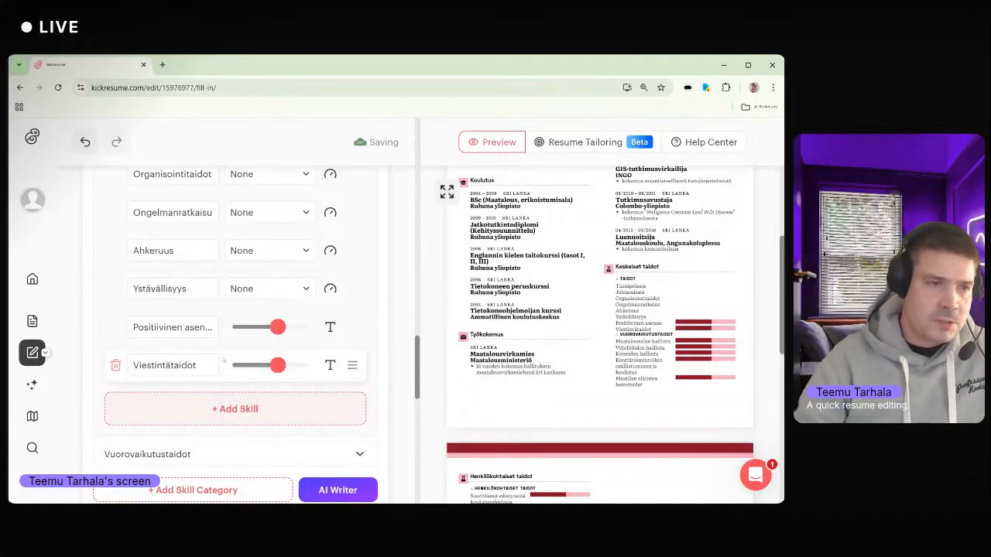
# - Switch the Positiivinen asenne skill from a rating bar to a text level and set its skill level to None
pyautogui.click(158, 327)
pyautogui.moveTo(181, 328); pyautogui.dragTo(231, 332)
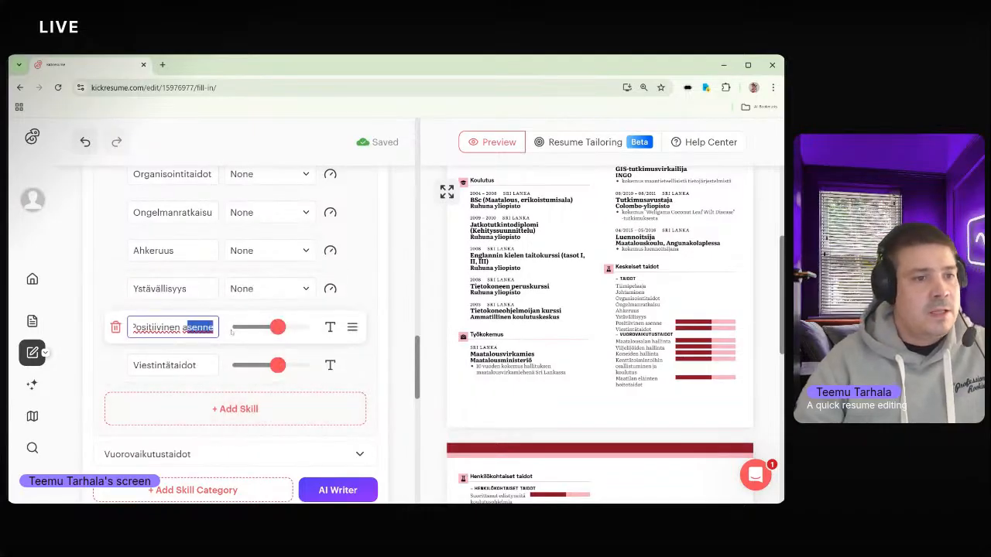
pyautogui.click(330, 327)
pyautogui.click(271, 327)
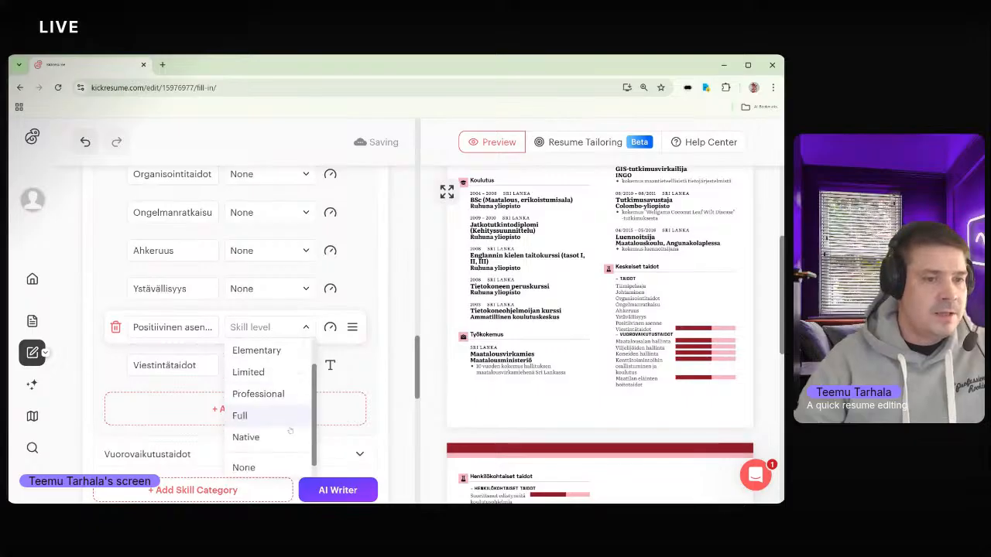
pyautogui.scroll(-1, 261, 456)
pyautogui.click(262, 456)
# - Switch the Viestintätaidot skill from a rating bar to a text level and set its skill level to None
pyautogui.click(164, 365)
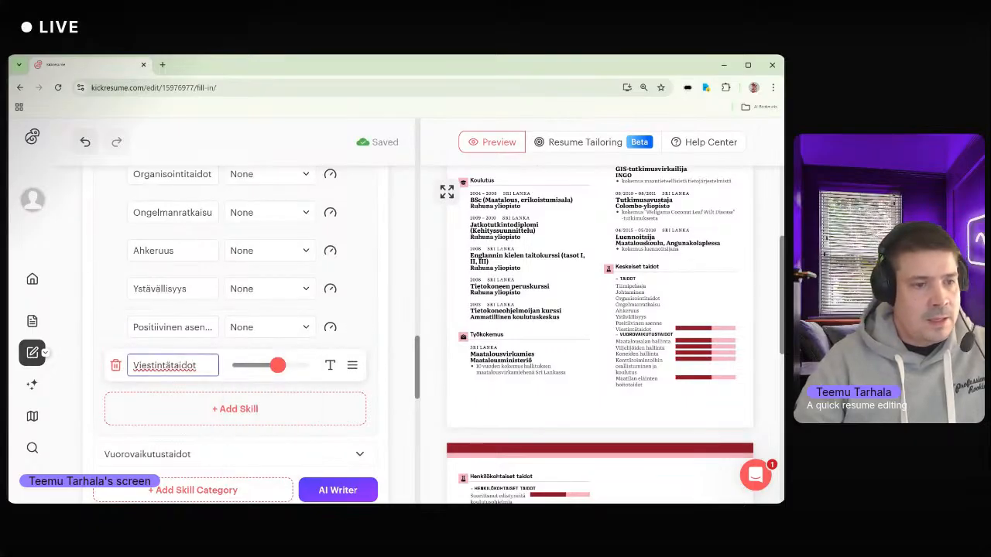
pyautogui.click(331, 365)
pyautogui.click(271, 365)
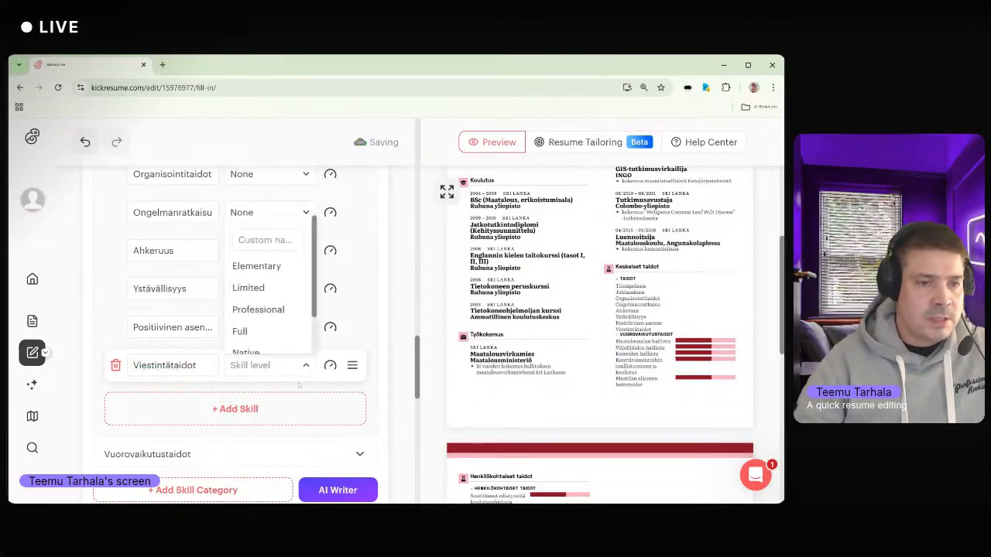
pyautogui.scroll(-3, 292, 382)
pyautogui.scroll(3, 293, 381)
pyautogui.scroll(-1, 266, 327)
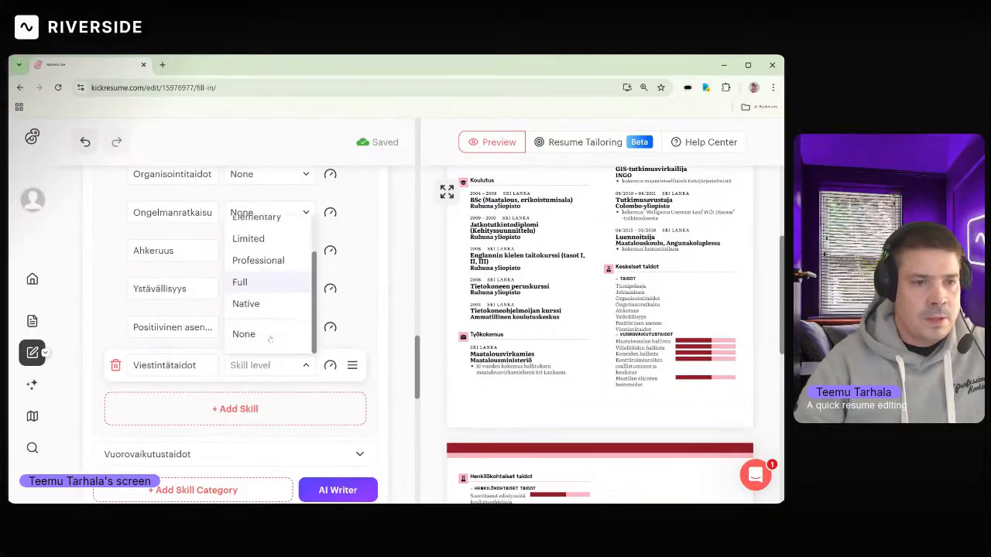
pyautogui.click(265, 333)
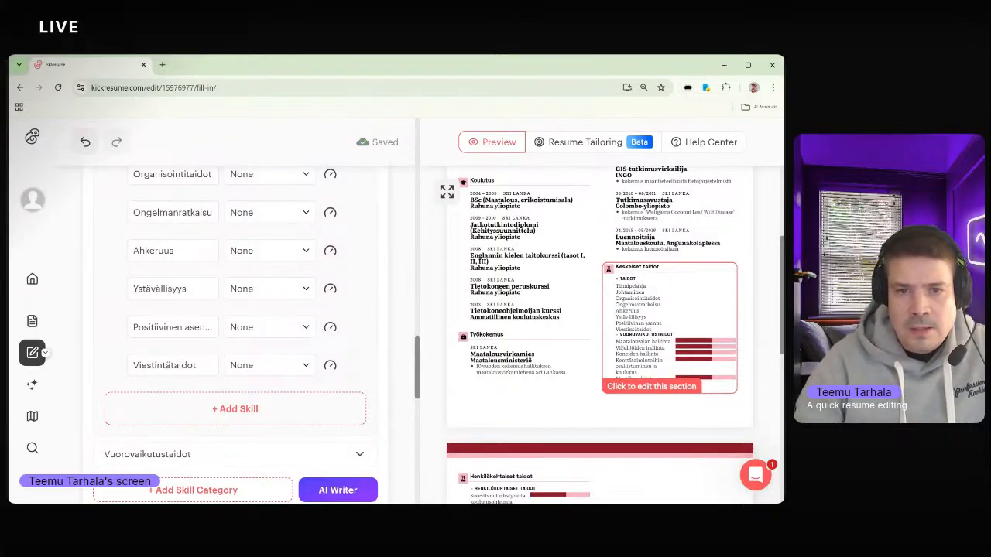
# - Rename the Keskeiset taidot section heading to "Taidot"
pyautogui.scroll(2, 642, 331)
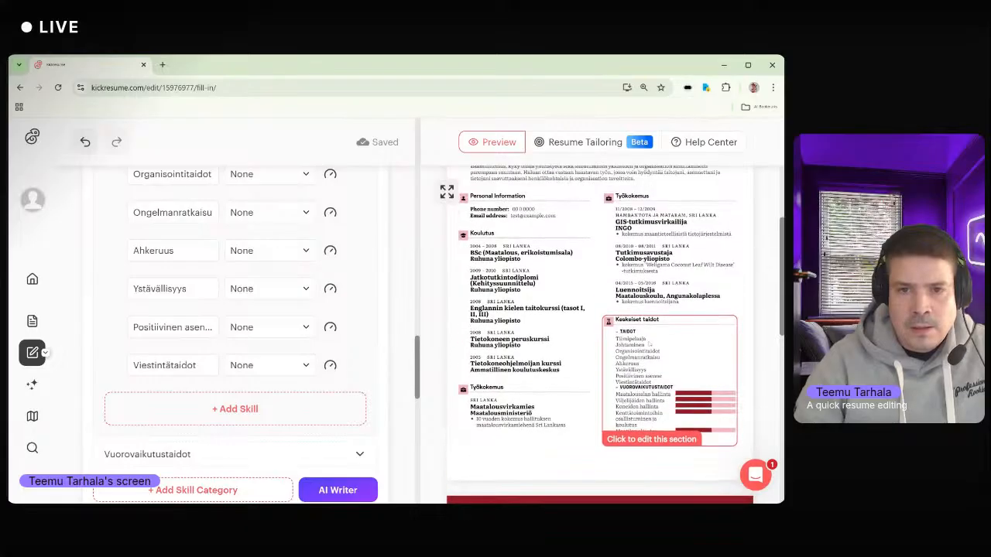
pyautogui.scroll(3, 278, 286)
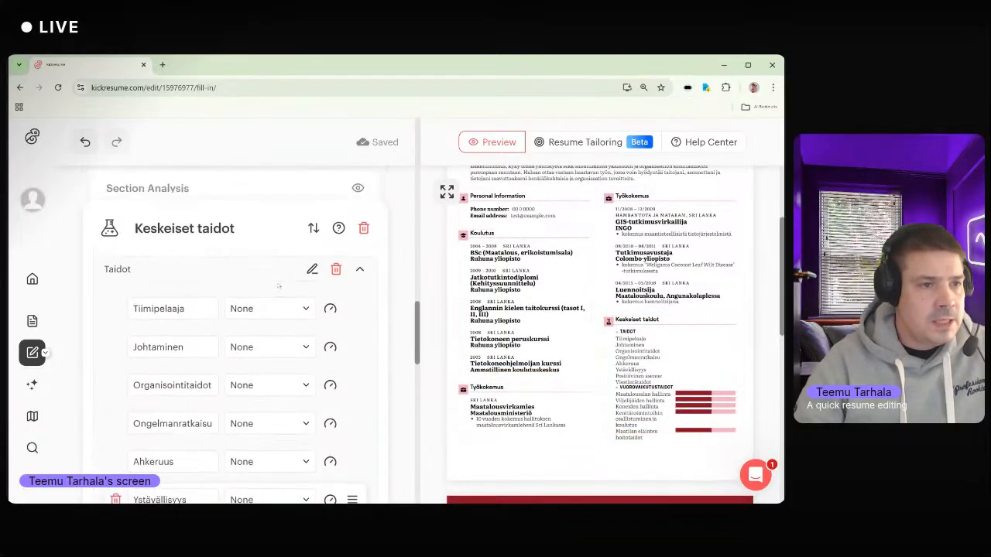
pyautogui.click(216, 235)
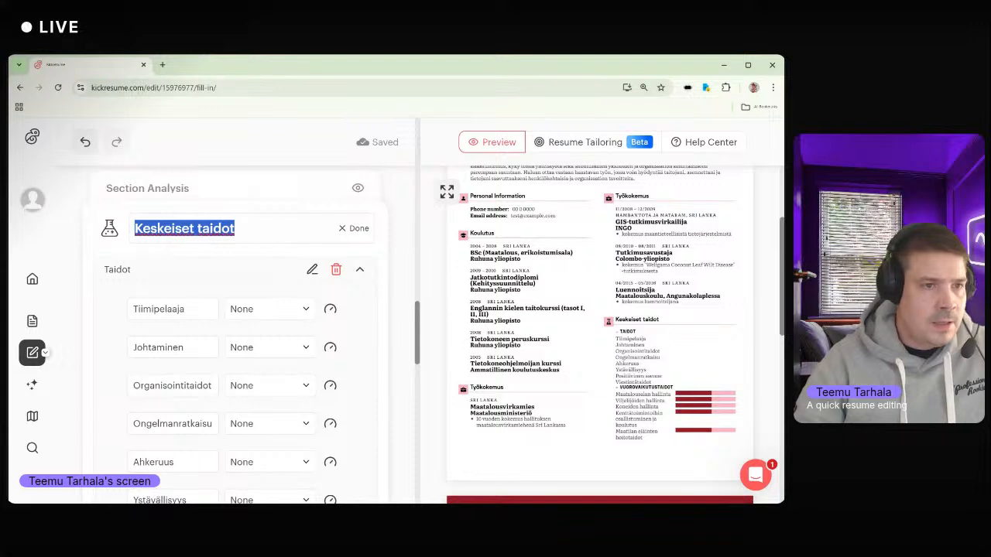
pyautogui.click(236, 229)
pyautogui.moveTo(235, 229); pyautogui.dragTo(130, 228)
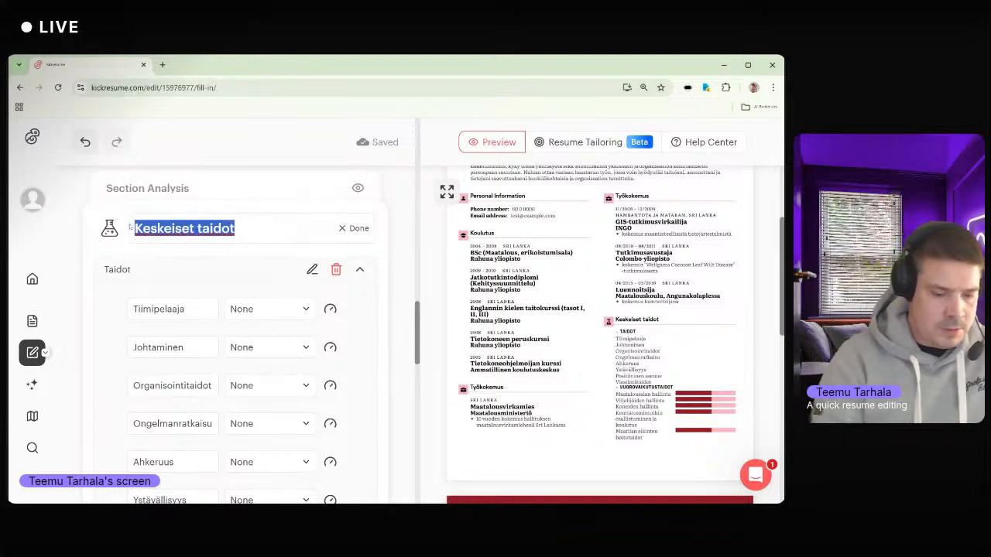
pyautogui.write('T')
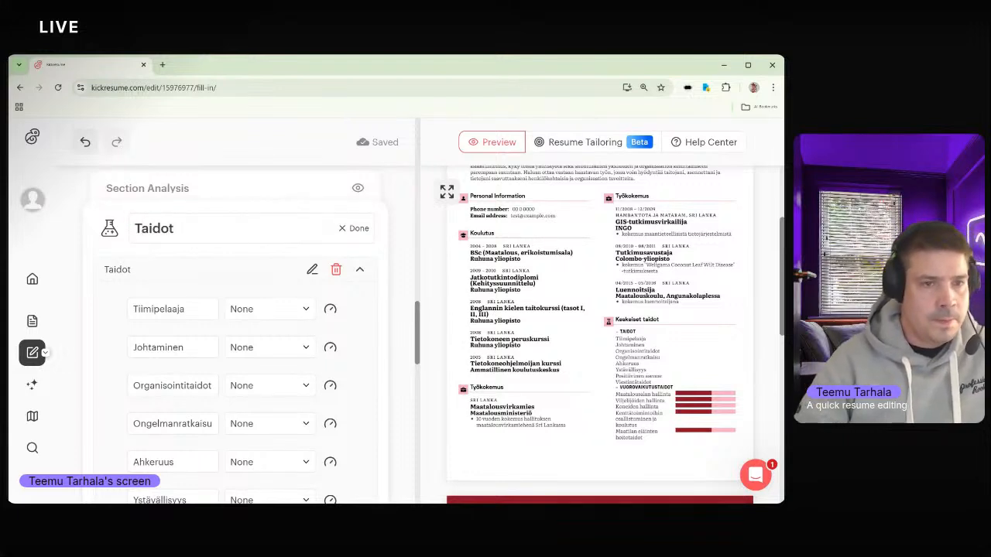
# - Rename the first skill category in the Taidot section to "Pehmeät taidot"
pyautogui.click(313, 269)
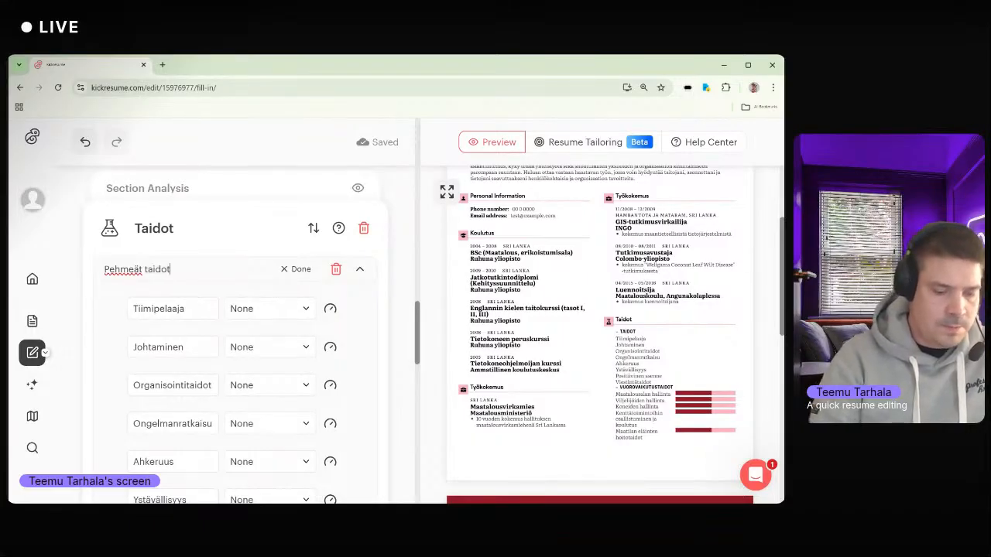
pyautogui.scroll(-1, 343, 289)
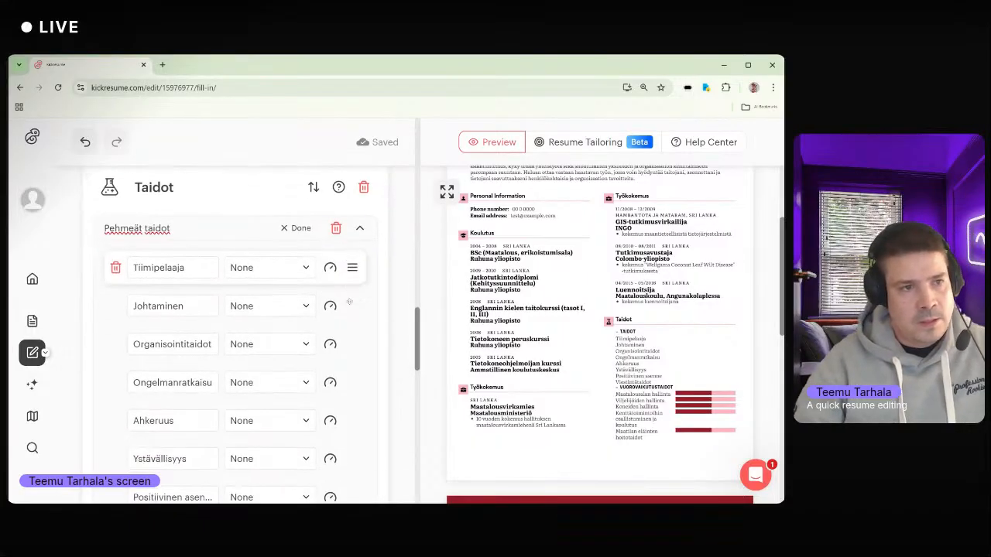
pyautogui.scroll(-1, 390, 269)
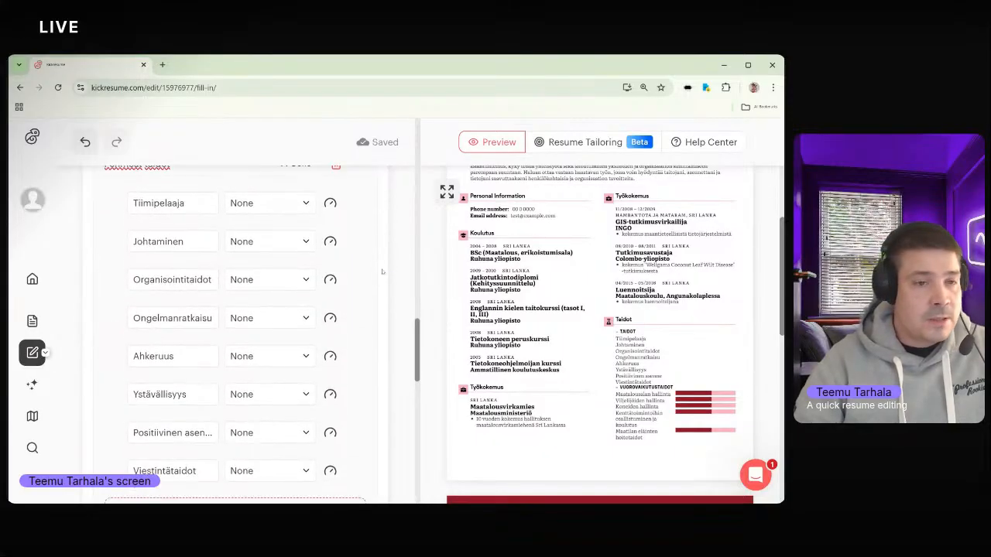
pyautogui.click(363, 207)
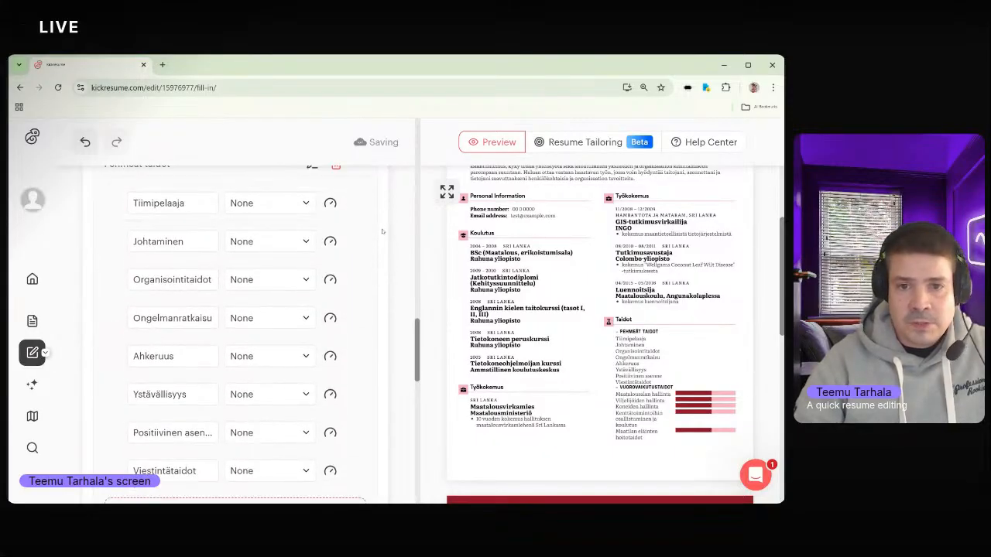
# - Rename the Vuorovaikutustaidot skill category in the Taidot section to "Ammatti"
pyautogui.scroll(-1, 372, 239)
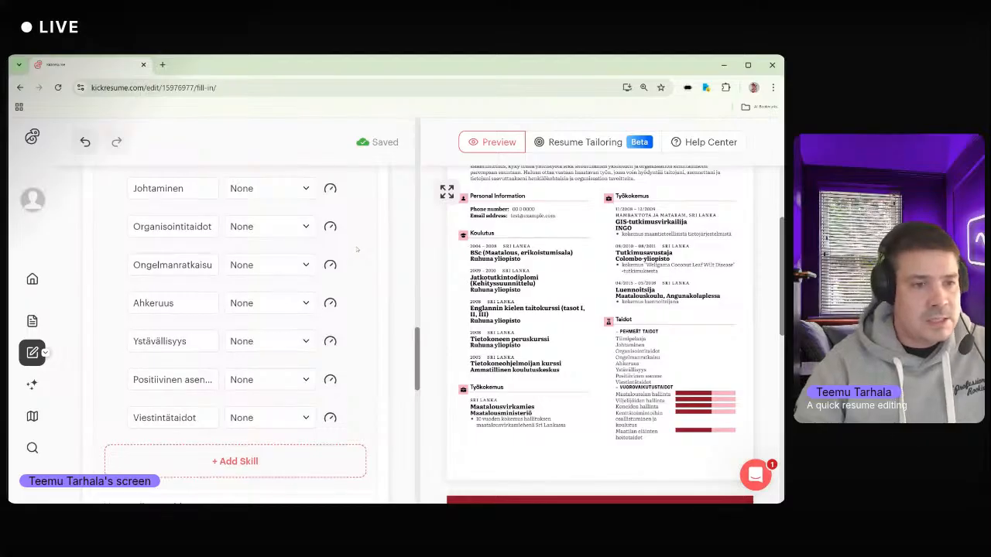
pyautogui.scroll(-1, 355, 248)
pyautogui.scroll(-3, 251, 355)
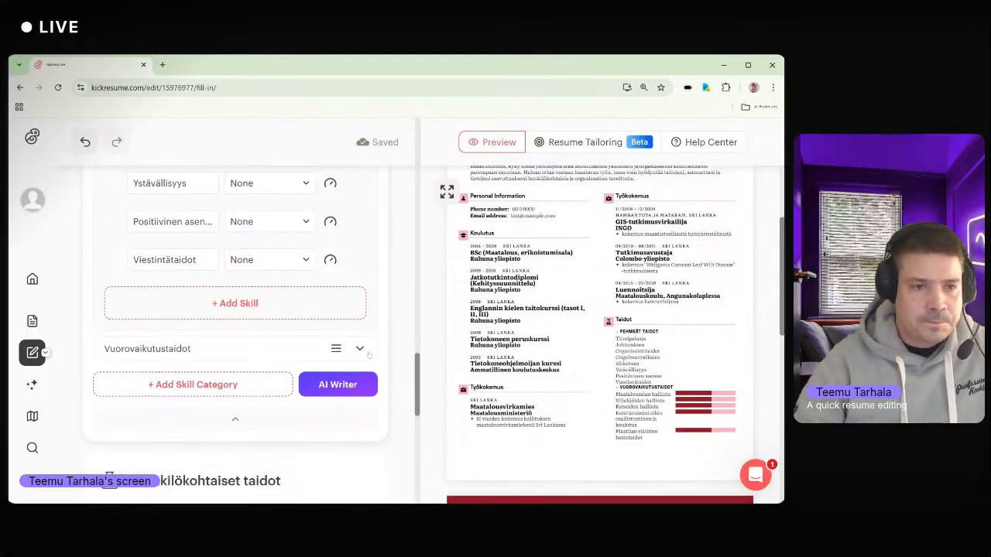
pyautogui.click(359, 348)
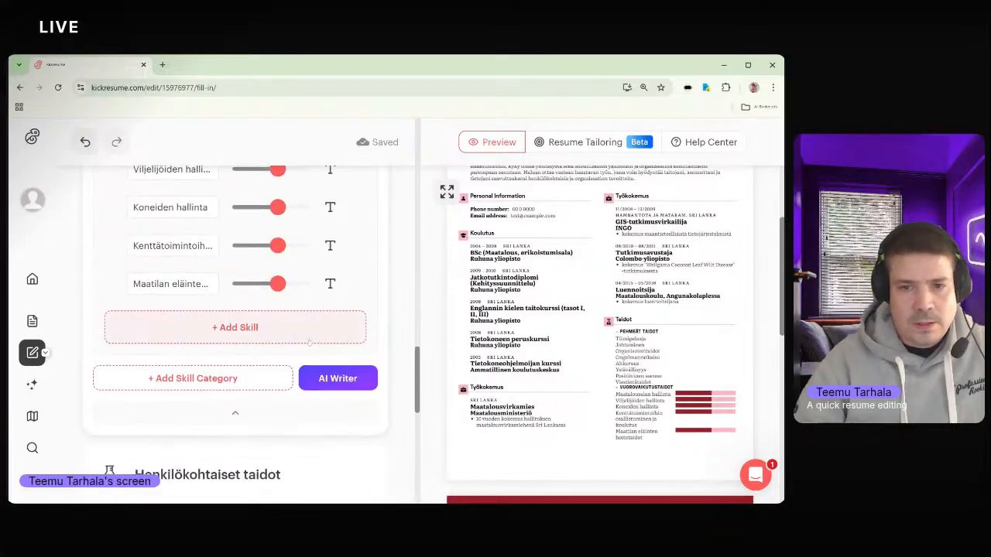
pyautogui.scroll(5, 219, 321)
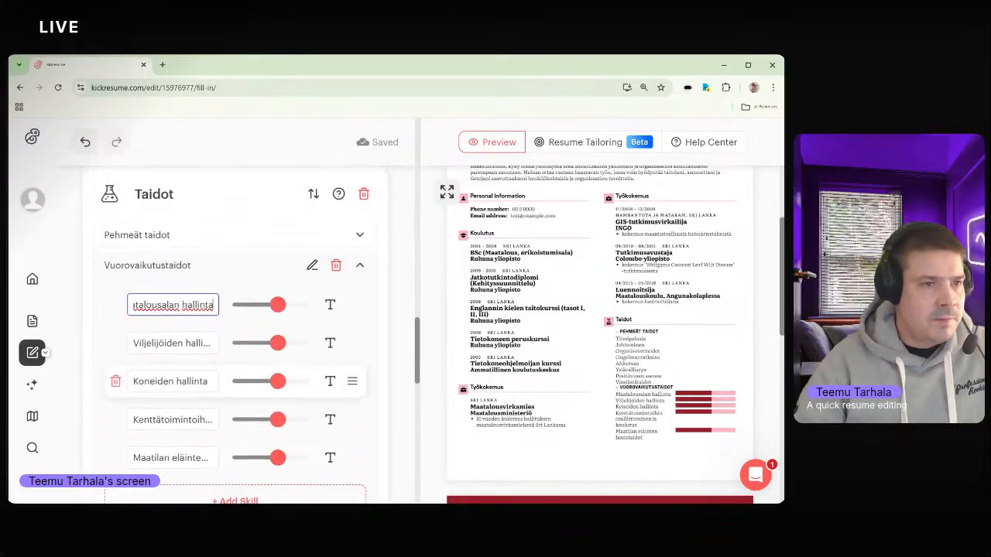
pyautogui.click(194, 303)
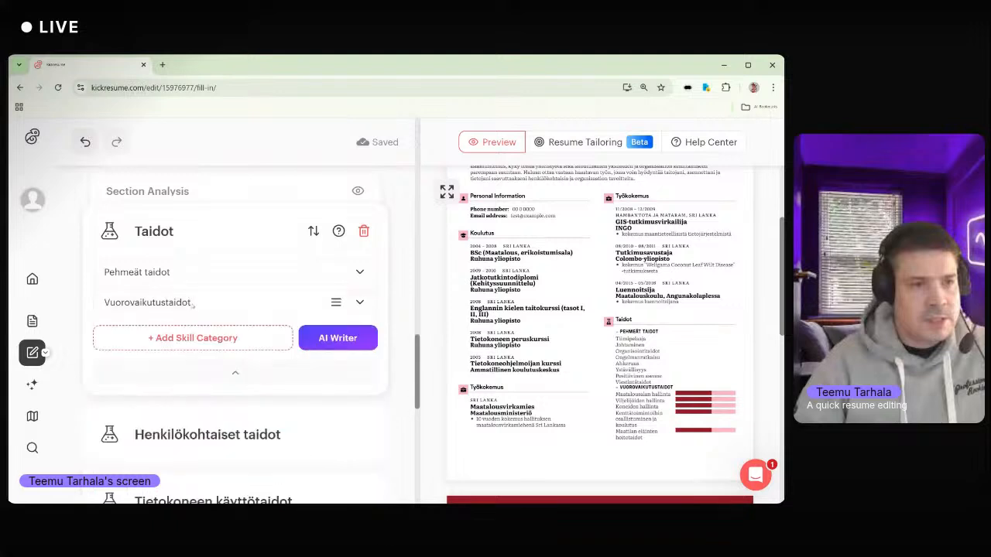
pyautogui.click(194, 304)
pyautogui.doubleClick(194, 303)
pyautogui.press('End')
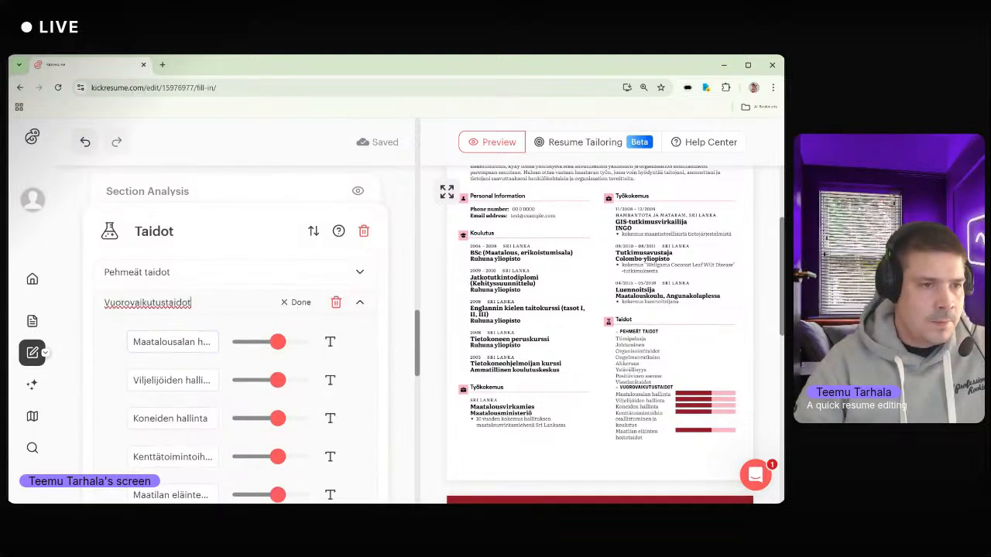
pyautogui.moveTo(191, 302); pyautogui.dragTo(99, 300)
pyautogui.write('A')
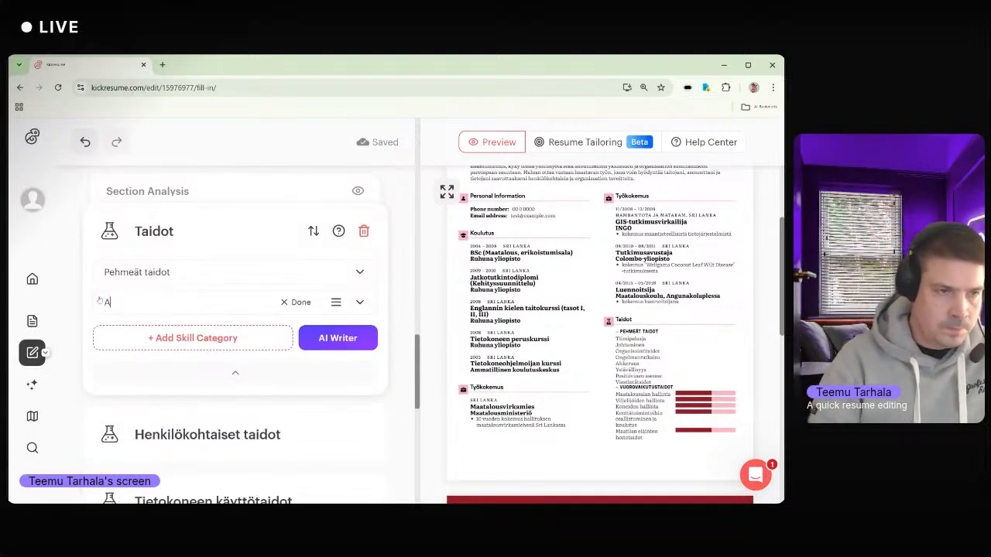
pyautogui.write('mmatti')
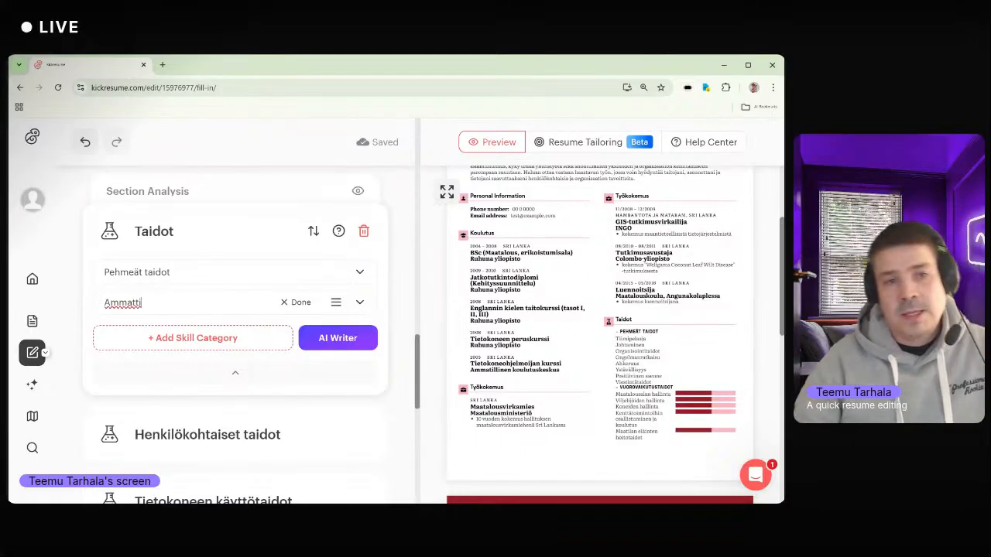
# - Expand the Ammatti category and switch its Maatalousalan hallinta skill from a rating bar to a text level of None
pyautogui.click(359, 302)
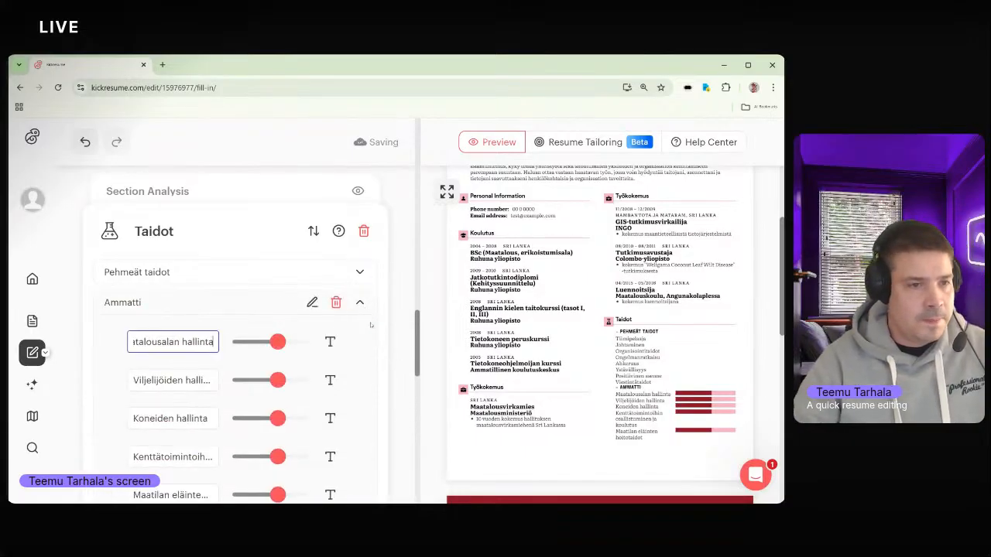
pyautogui.click(330, 289)
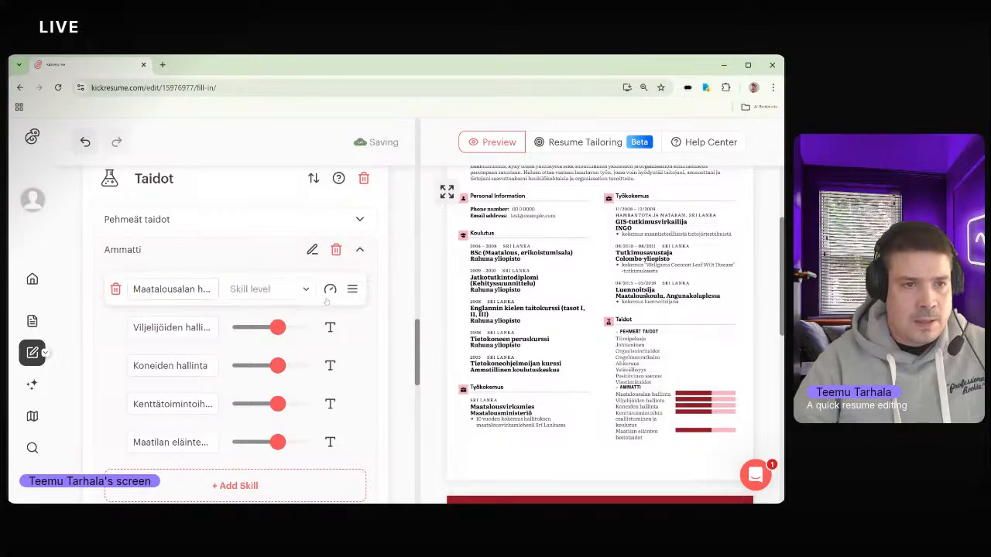
pyautogui.click(269, 289)
pyautogui.scroll(-1, 258, 387)
pyautogui.click(258, 418)
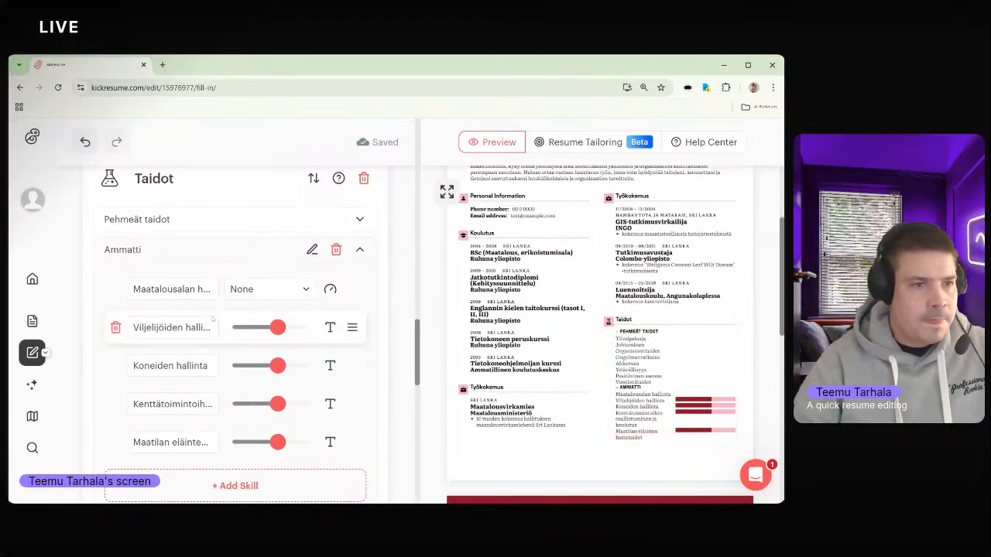
# - Switch the Viljelijöiden hallinta skill from a rating bar to a text level and set its skill level to None
pyautogui.click(330, 328)
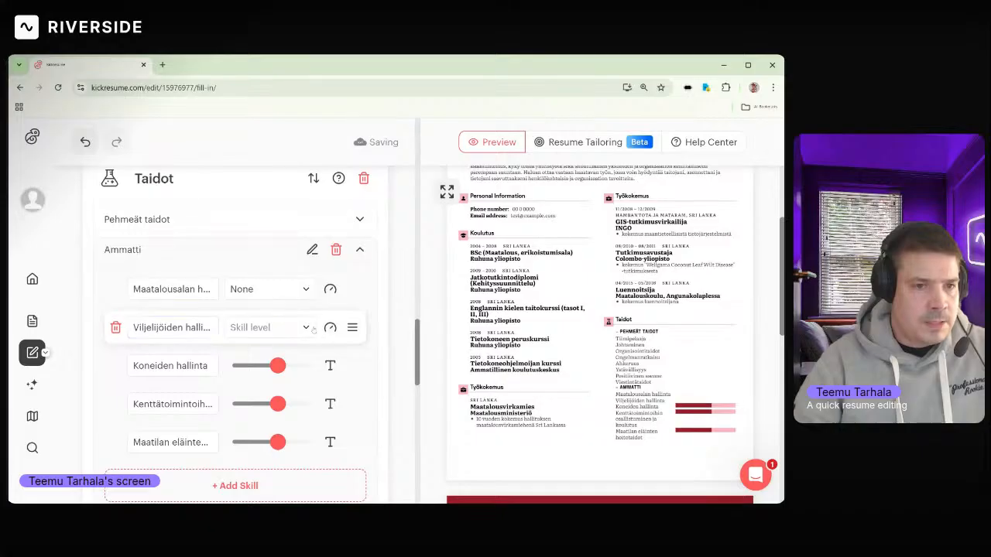
pyautogui.click(267, 328)
pyautogui.scroll(-2, 272, 449)
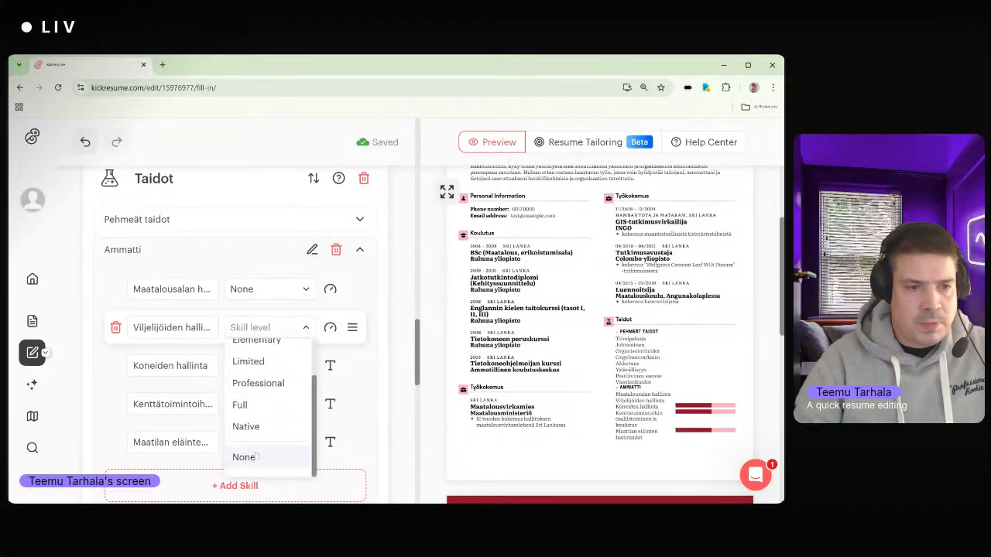
pyautogui.click(272, 449)
# - Switch the Koneiden hallinta skill from a rating bar to a text level and set its skill level to None
pyautogui.click(203, 366)
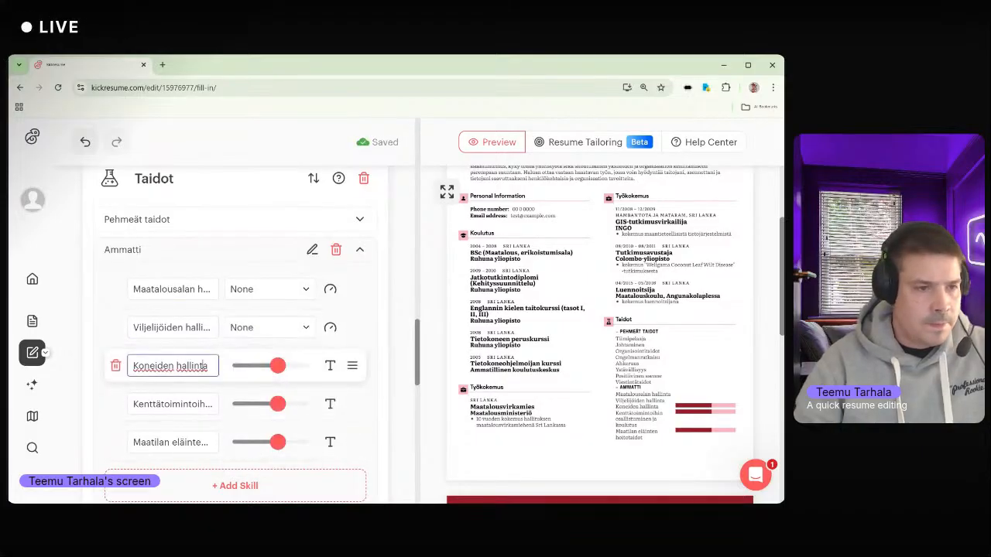
pyautogui.click(329, 365)
pyautogui.click(306, 366)
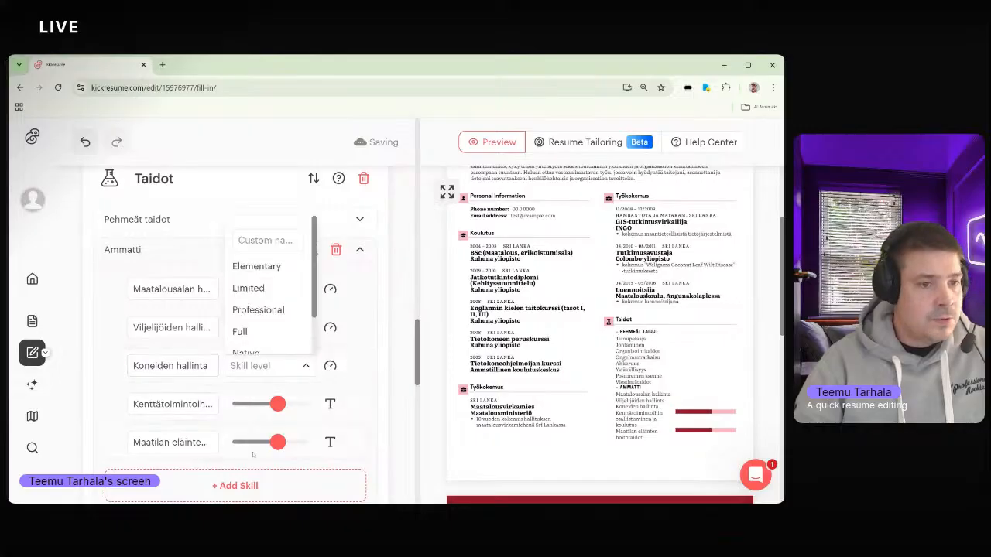
pyautogui.scroll(-2, 268, 346)
pyautogui.click(263, 334)
# - Switch the Kenttätoimintoihin skill from a rating bar to a text level and set its skill level to None
pyautogui.click(189, 404)
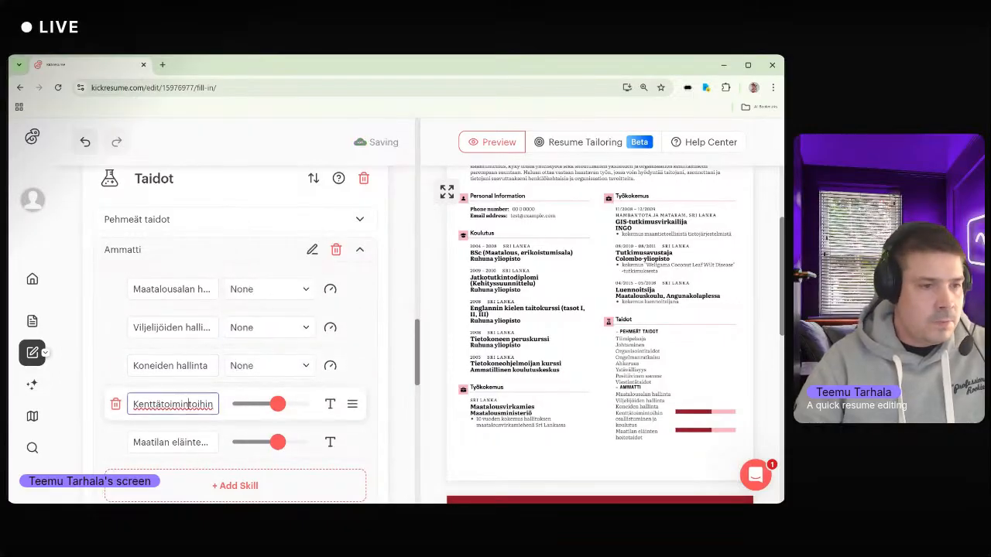
pyautogui.click(330, 404)
pyautogui.click(291, 404)
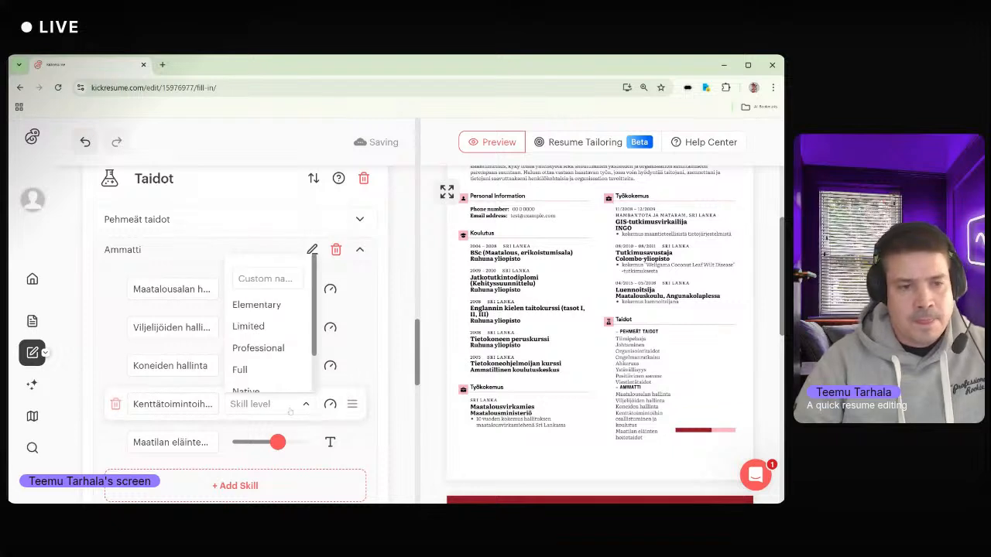
pyautogui.scroll(-2, 267, 364)
pyautogui.click(255, 371)
# - Switch the Maatilan eläinten skill from a rating bar to a text level and set its skill level to None
pyautogui.click(211, 443)
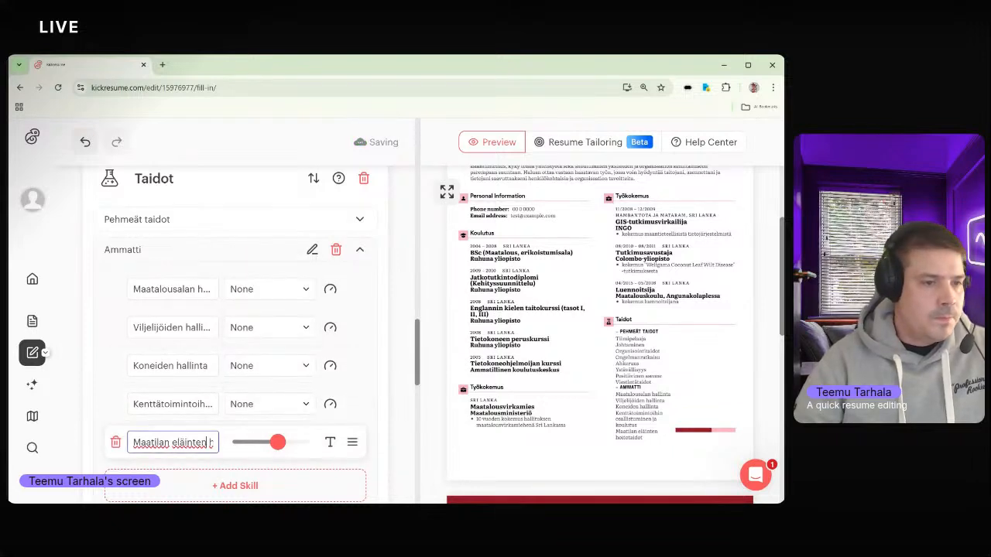
pyautogui.click(294, 442)
pyautogui.click(329, 442)
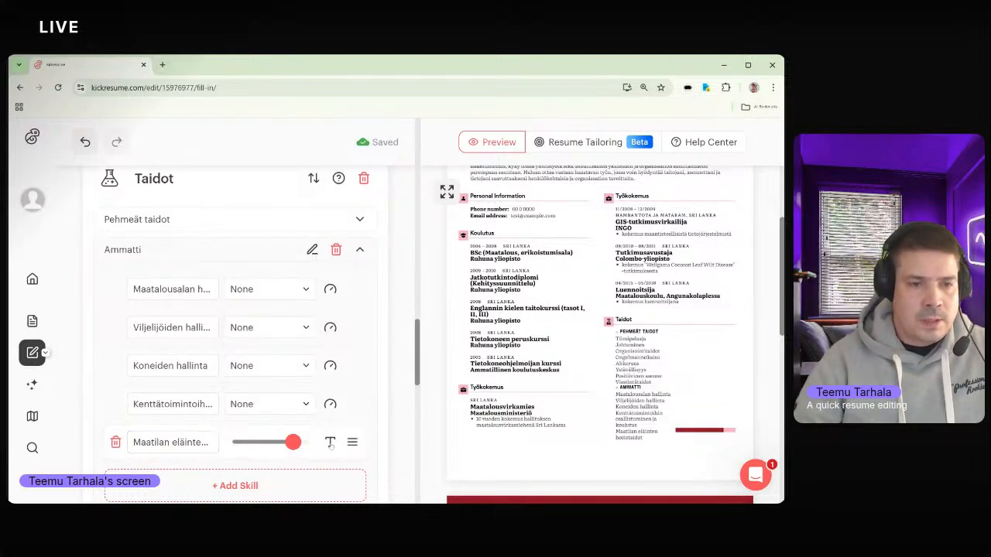
pyautogui.click(266, 442)
pyautogui.scroll(-2, 270, 395)
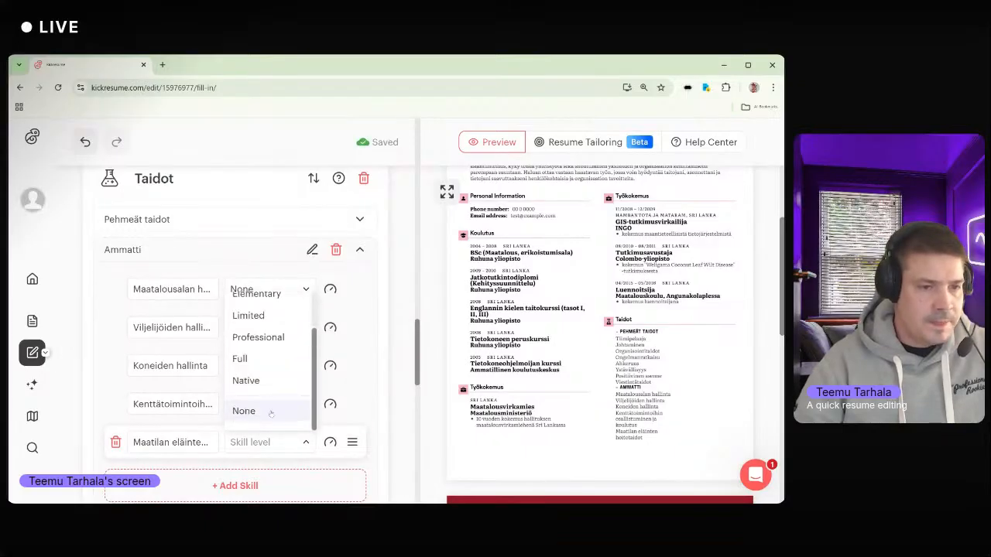
pyautogui.click(267, 411)
# - Review the Taidot section and the remaining skill sections on the second page of the resume preview
pyautogui.click(675, 368)
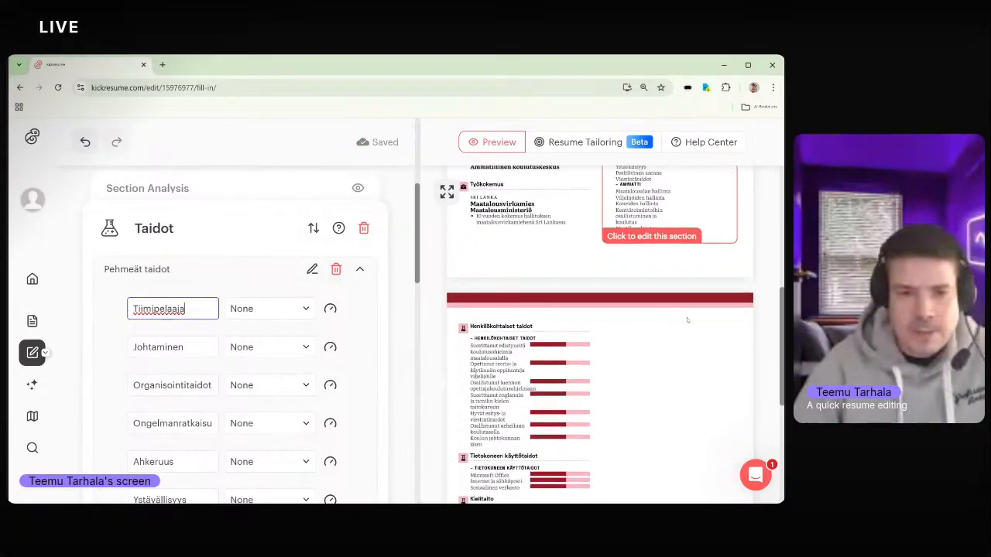
pyautogui.scroll(-1, 686, 320)
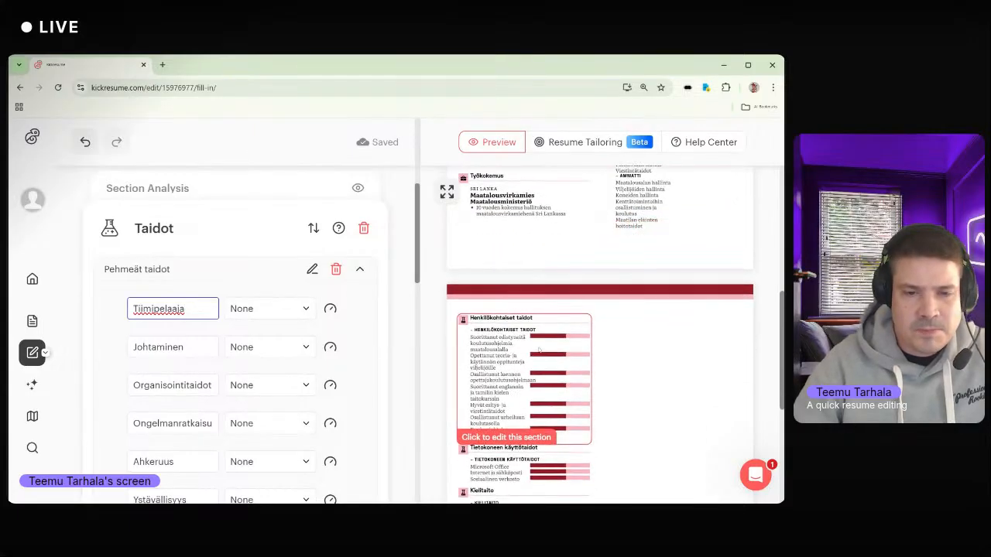
pyautogui.scroll(-1, 545, 353)
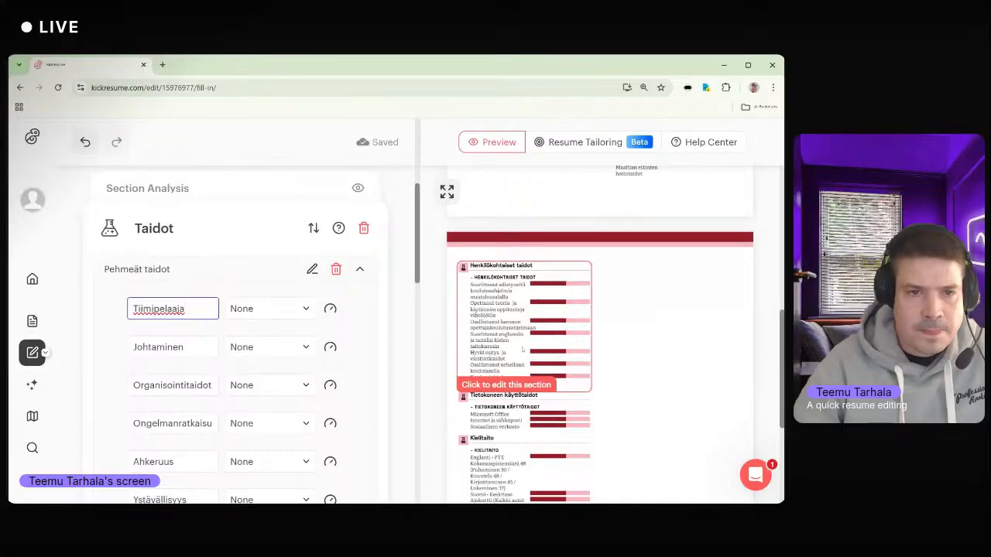
pyautogui.scroll(-4, 289, 256)
pyautogui.scroll(-2, 288, 256)
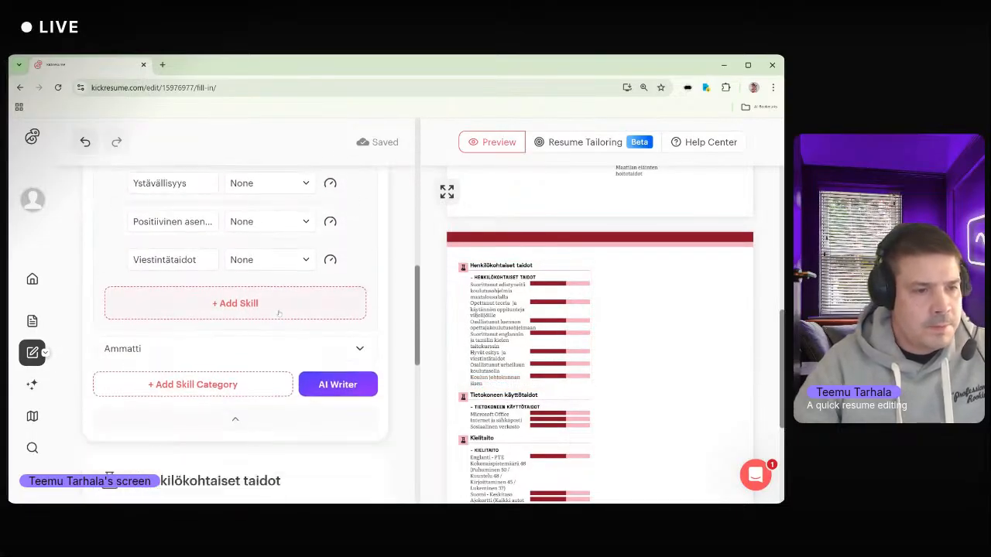
pyautogui.scroll(-1, 282, 309)
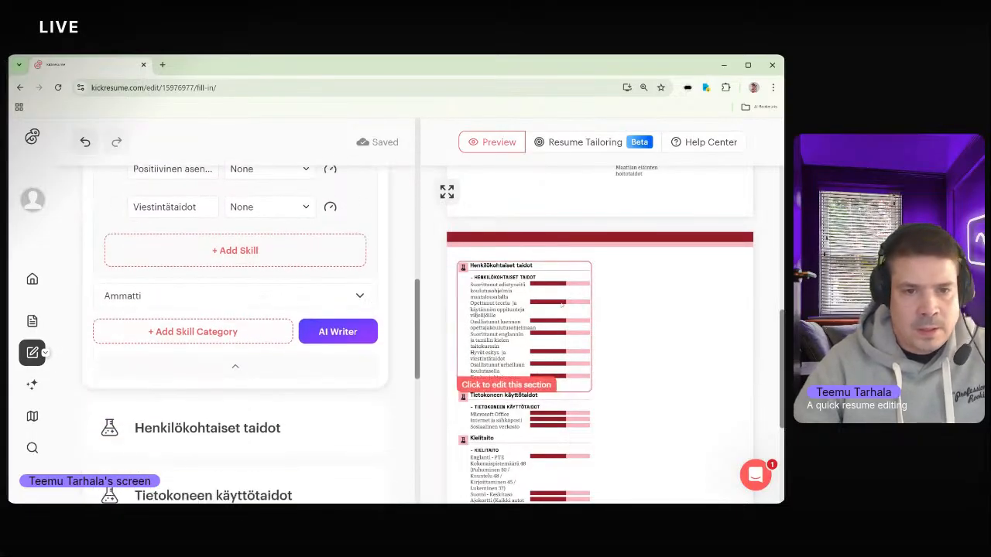
pyautogui.scroll(4, 554, 232)
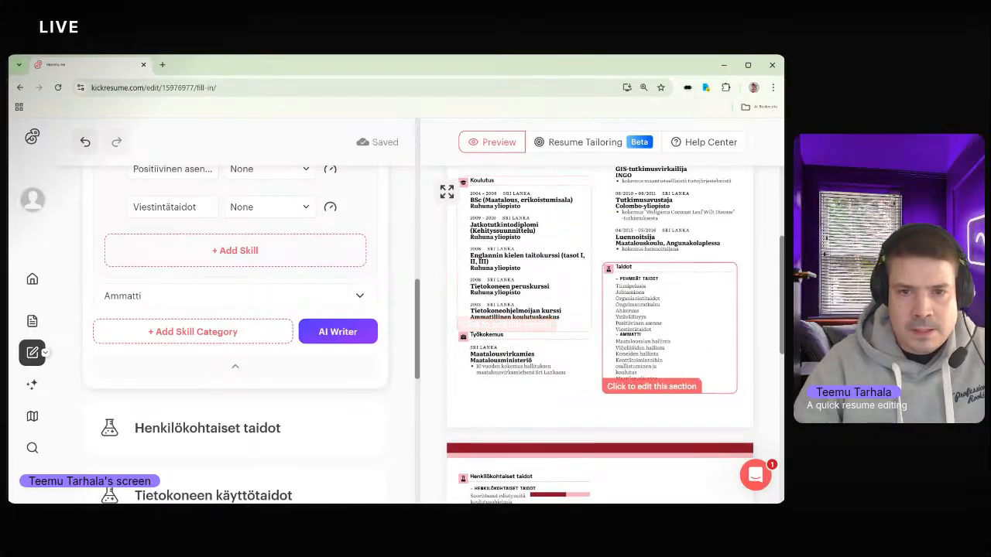
pyautogui.scroll(-1, 665, 263)
pyautogui.scroll(-1, 666, 263)
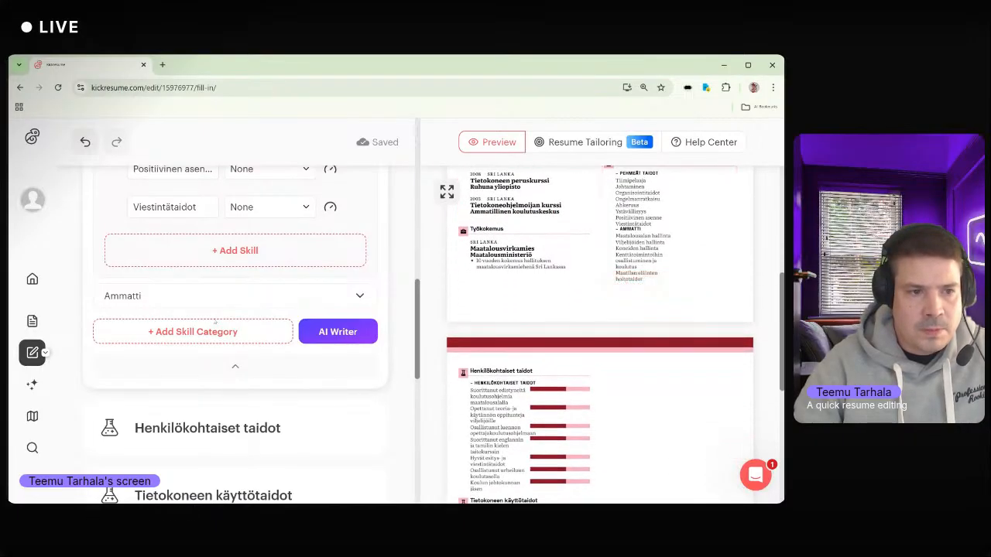
# - Open the Henkilökohtaiset taidot section and delete its first skill, about training programmes in agriculture (maatalousalalla)
pyautogui.scroll(-2, 240, 325)
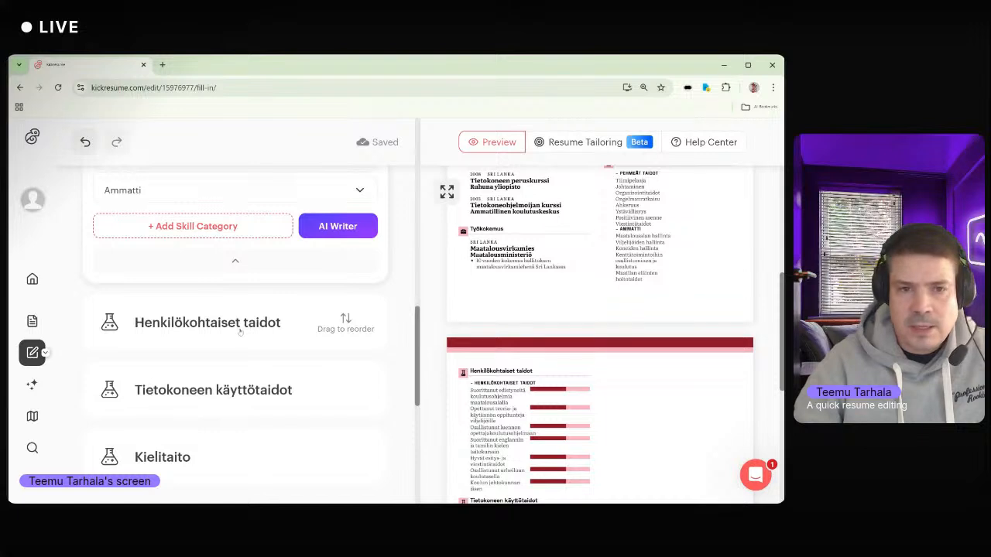
pyautogui.click(190, 325)
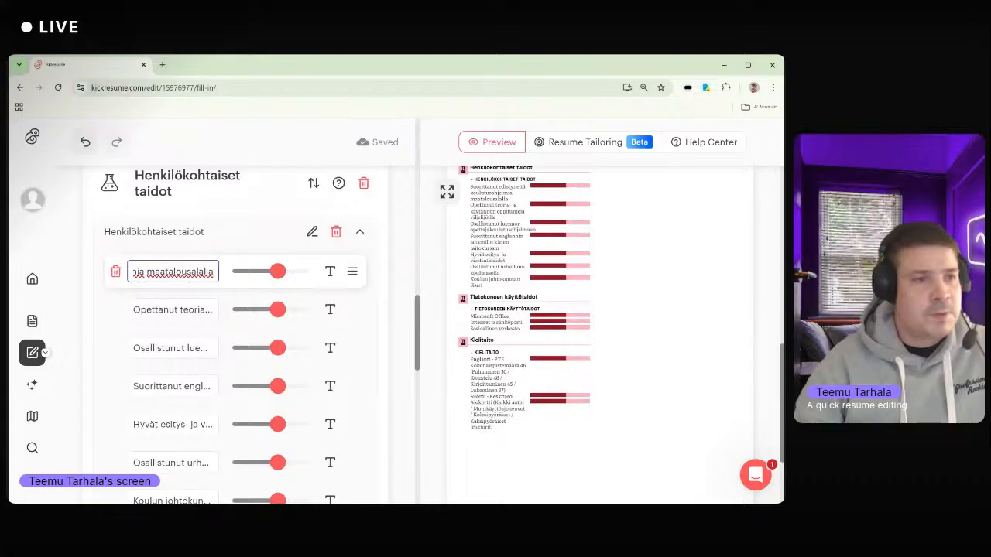
pyautogui.click(116, 272)
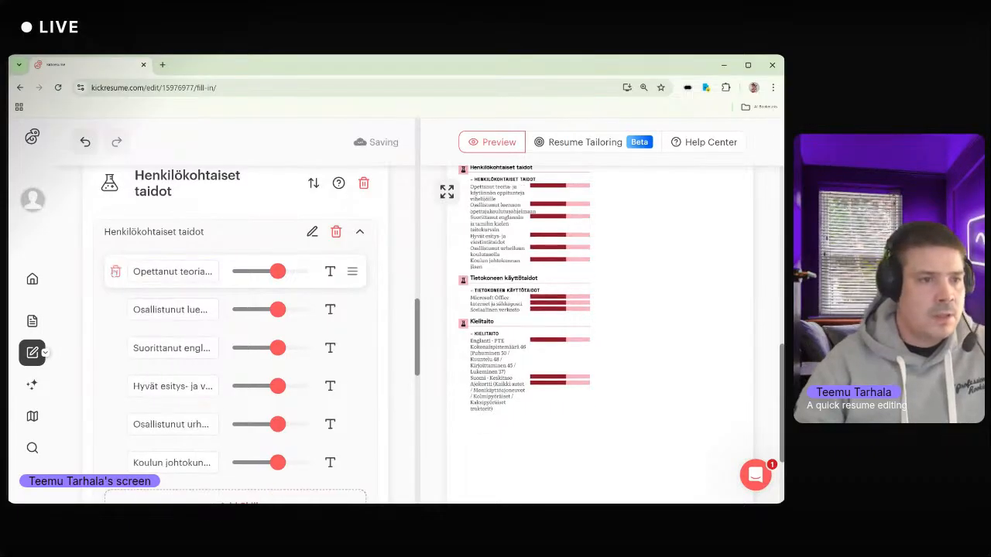
# - Replace the text of the skill beginning "Opettanut teoria-" in Henkilökohtaiset taidot with "Opettaja/Kouluttaja"
pyautogui.click(169, 272)
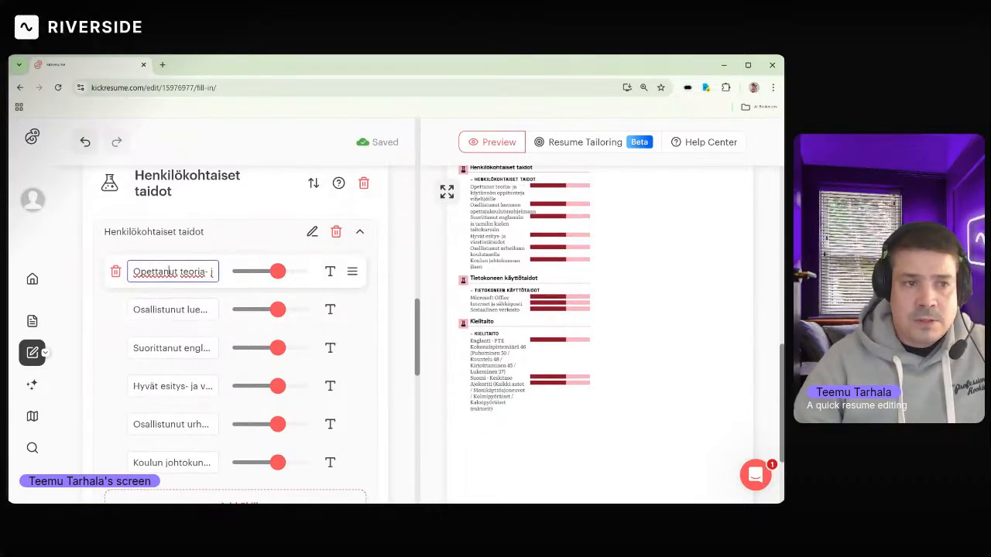
pyautogui.moveTo(133, 271); pyautogui.dragTo(232, 280)
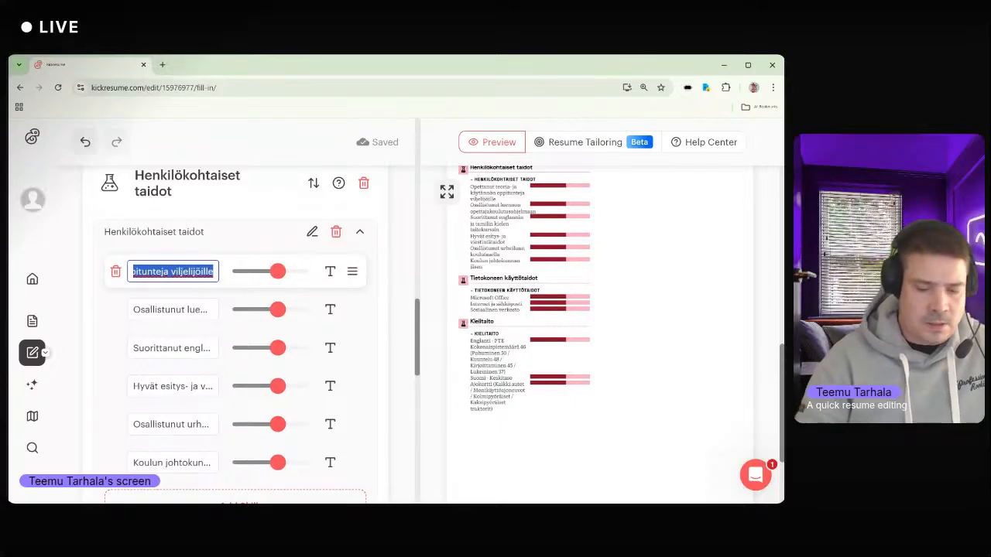
pyautogui.write('Opettaja')
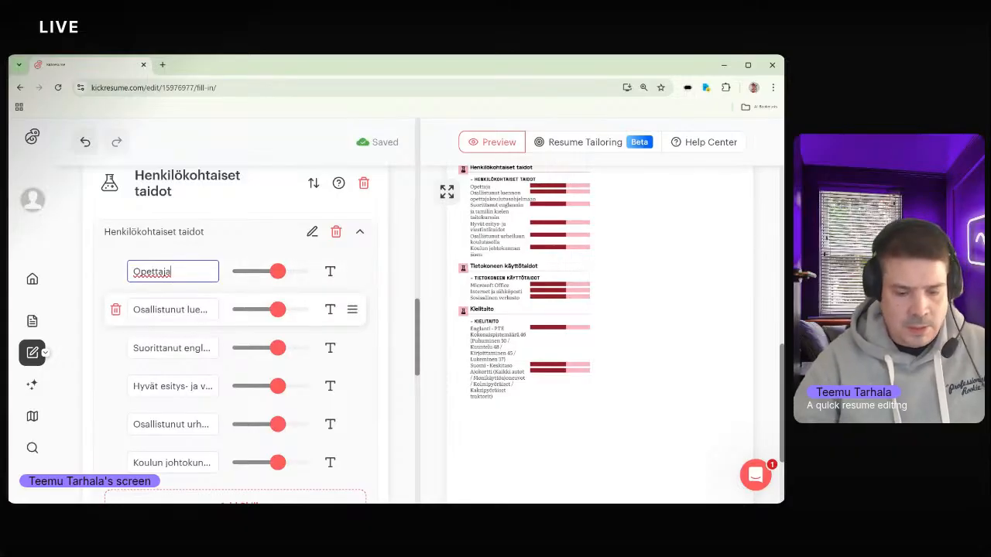
pyautogui.write('/Koul')
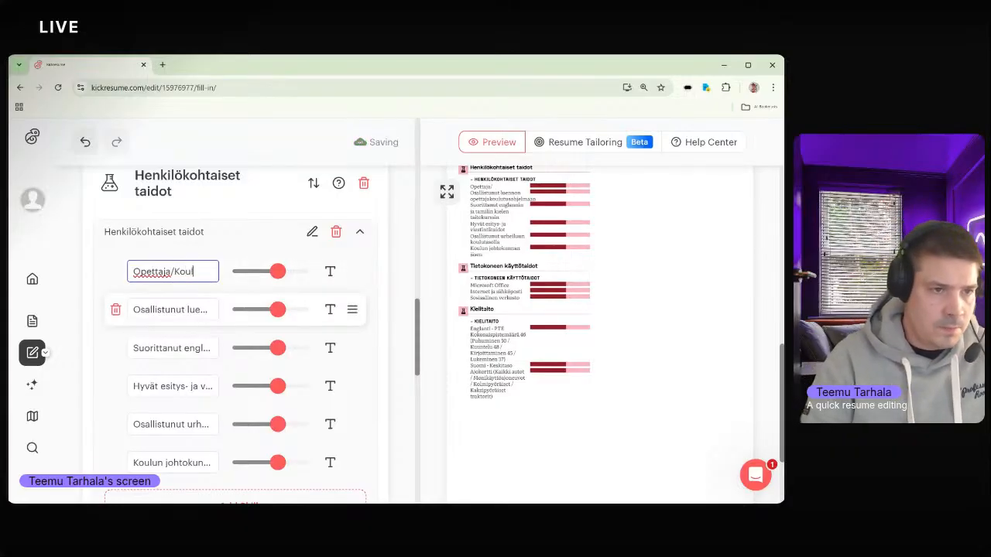
pyautogui.write('uttaja')
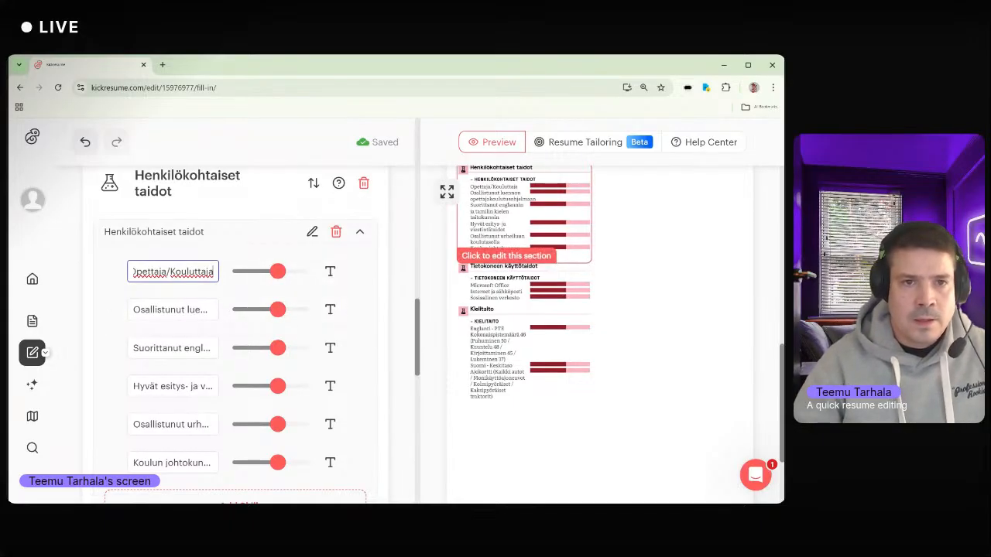
# - Replace the text of the skill beginning "Osallistunut luennon" in Henkilökohtaiset taidot with "Luennoitsia"
pyautogui.click(185, 309)
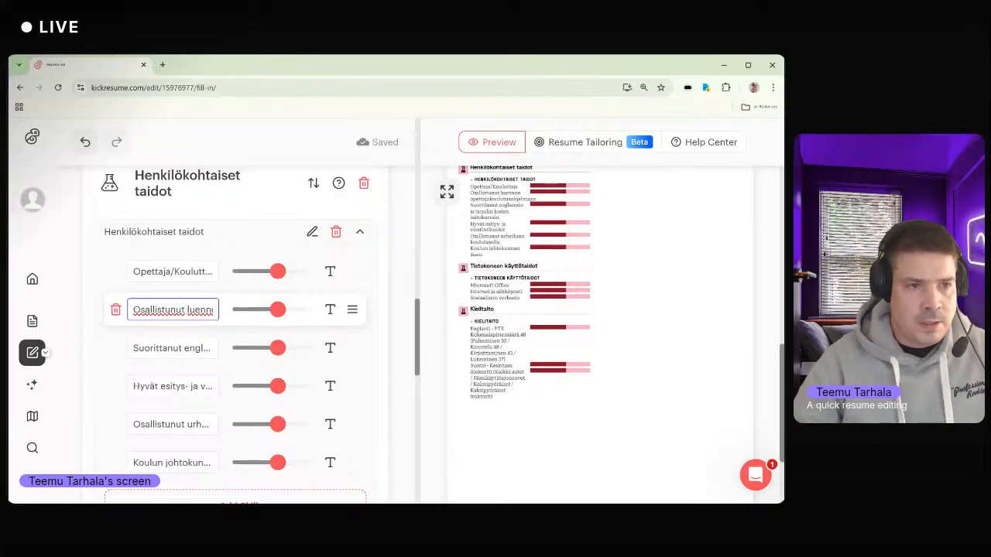
pyautogui.tripleClick(191, 309)
pyautogui.press('End')
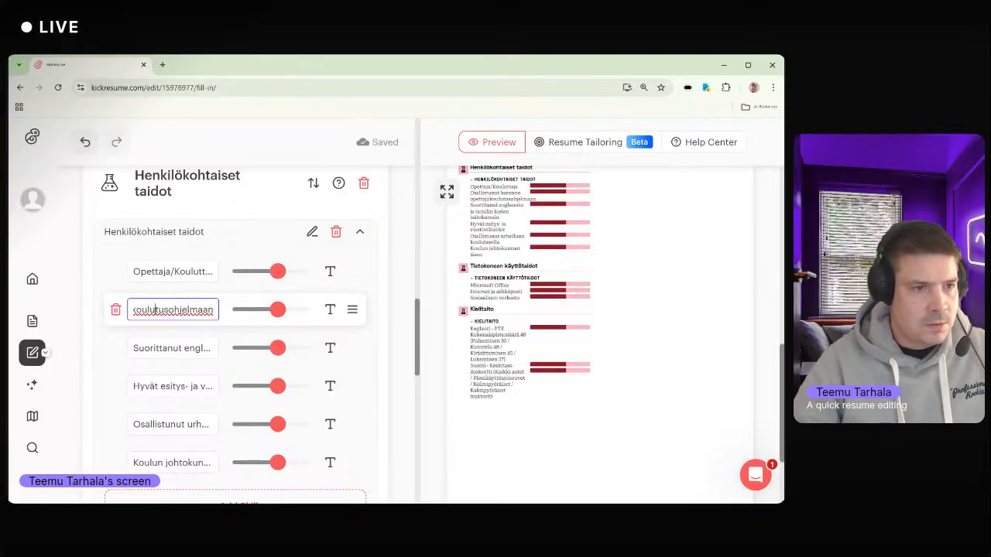
pyautogui.hotkey('ctrl', 'a')
pyautogui.write('Luennopit')
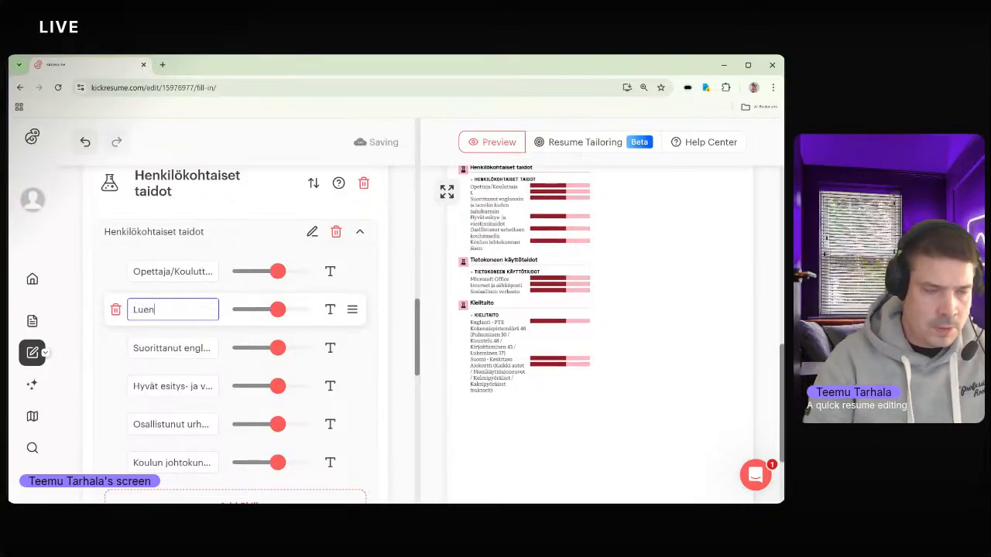
pyautogui.press('BackSpace')
pyautogui.press('BackSpace')
pyautogui.press('BackSpace')
pyautogui.write('itsia')
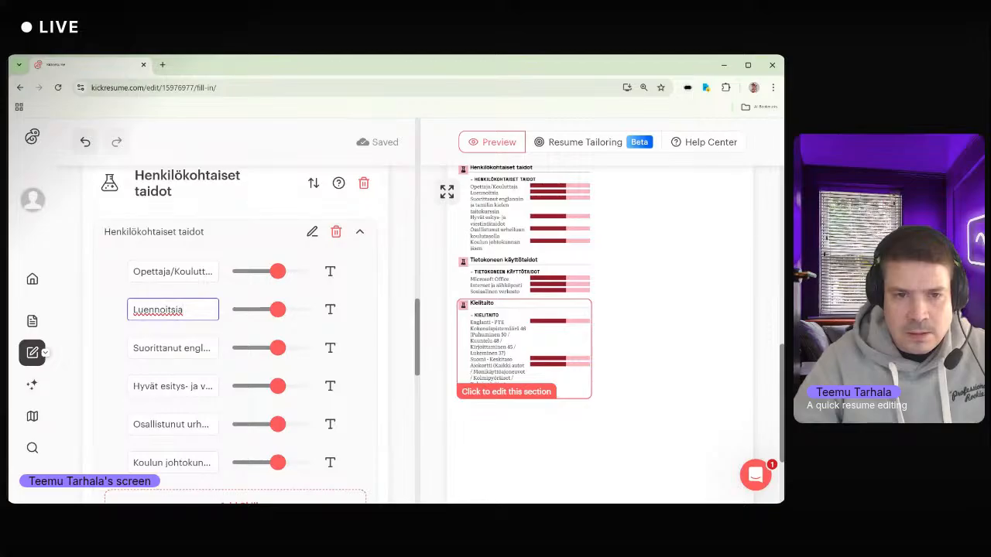
# - Delete the skill beginning "Suorittanut engl" and shorten the skill beginning "Hyvät esitys-" to "Esitys- ja viestintätaidot"
pyautogui.scroll(-1, 522, 340)
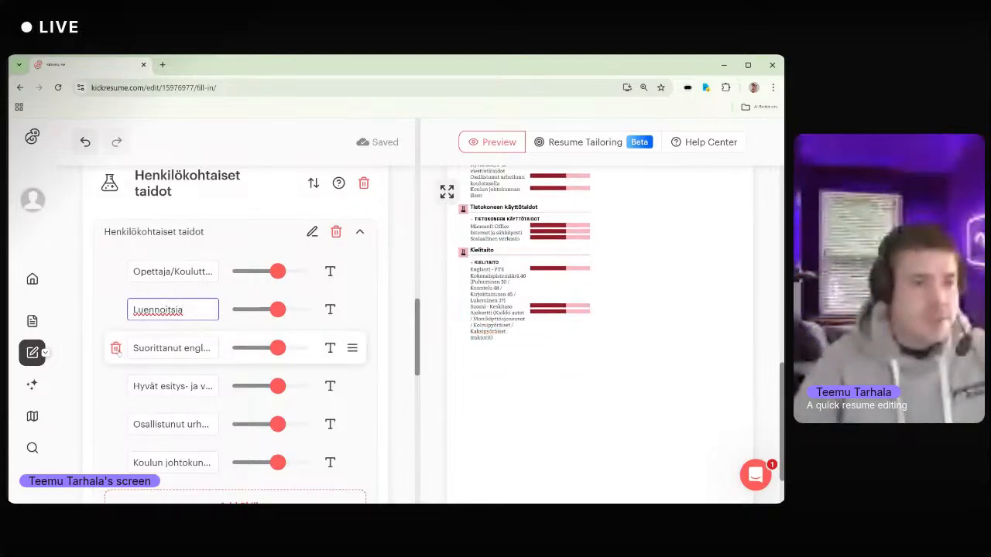
pyautogui.click(116, 349)
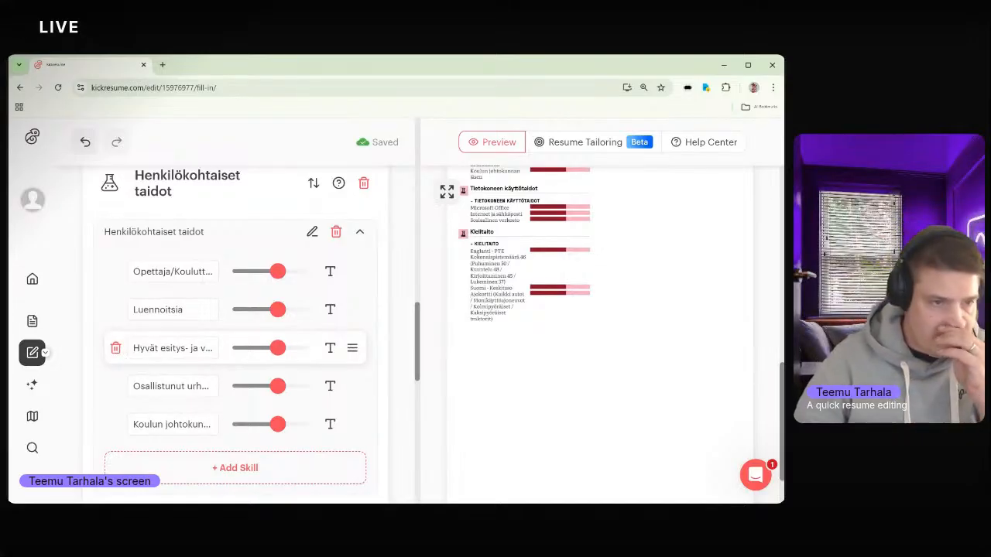
pyautogui.click(160, 348)
pyautogui.moveTo(166, 348); pyautogui.dragTo(107, 347)
pyautogui.write('E')
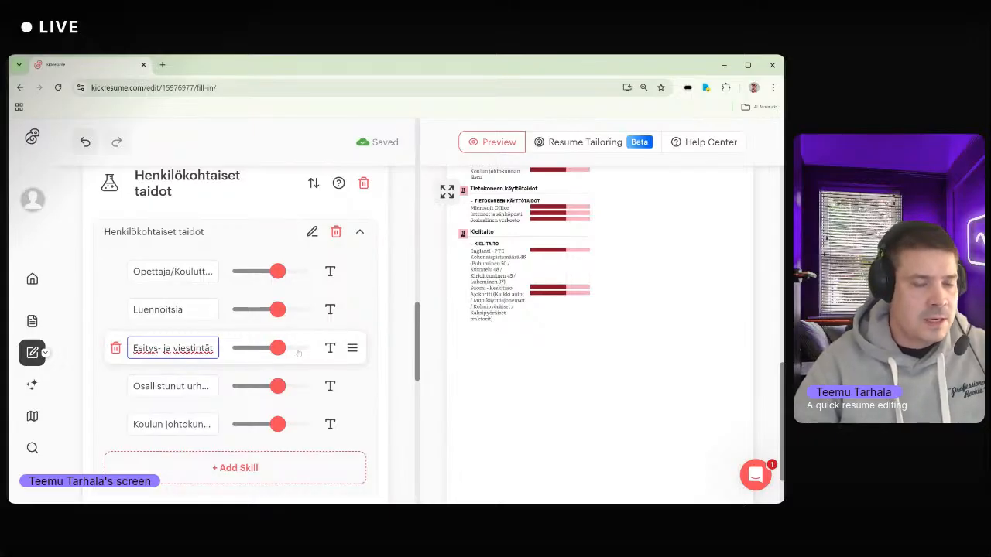
# - Switch the Esitys- ja viestintätaidot skill from a rating bar to a text level and set its level to None
pyautogui.click(329, 348)
pyautogui.click(305, 348)
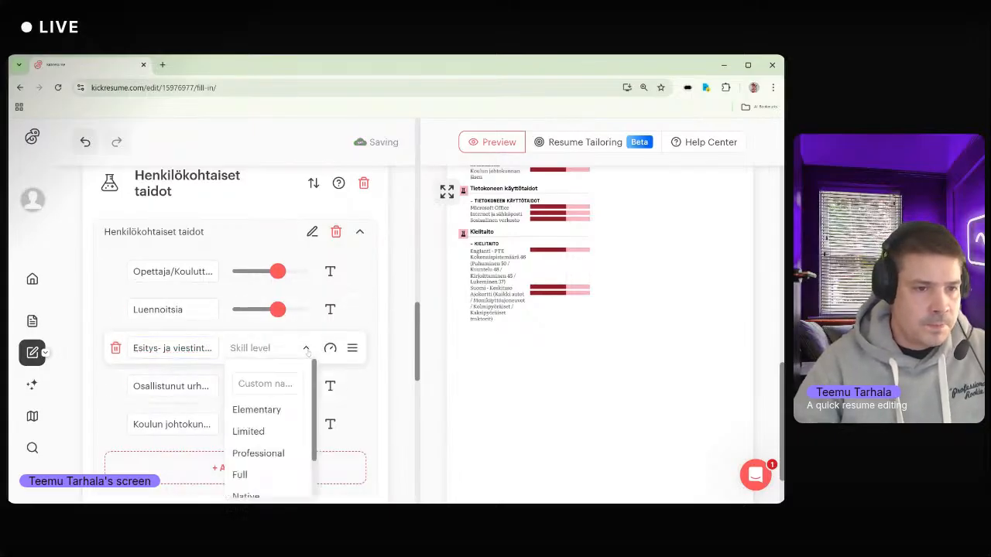
pyautogui.scroll(-2, 248, 418)
pyautogui.click(243, 475)
# - Switch the Luennoitsia skill from a rating bar to a text level and set its level to None
pyautogui.click(308, 311)
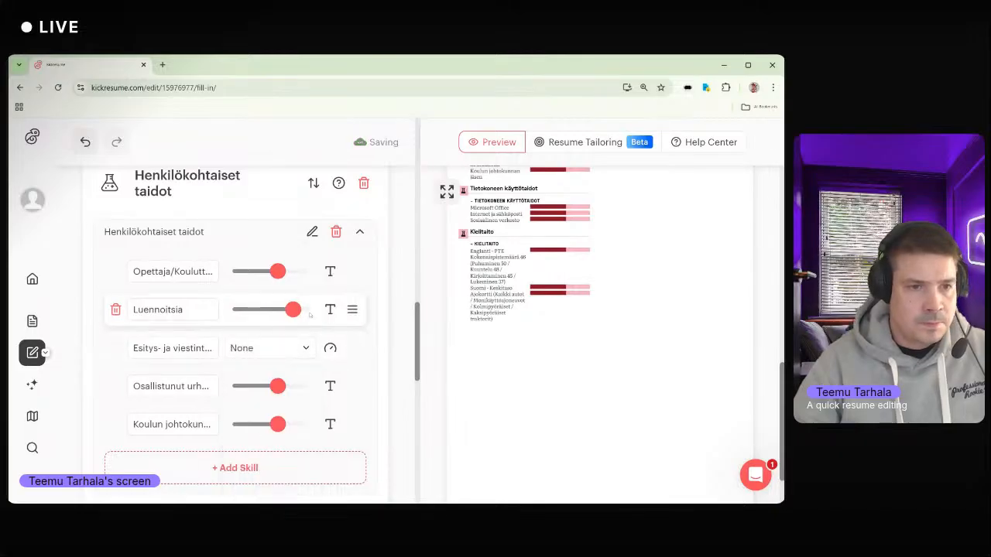
pyautogui.click(308, 311)
pyautogui.click(330, 309)
pyautogui.click(302, 310)
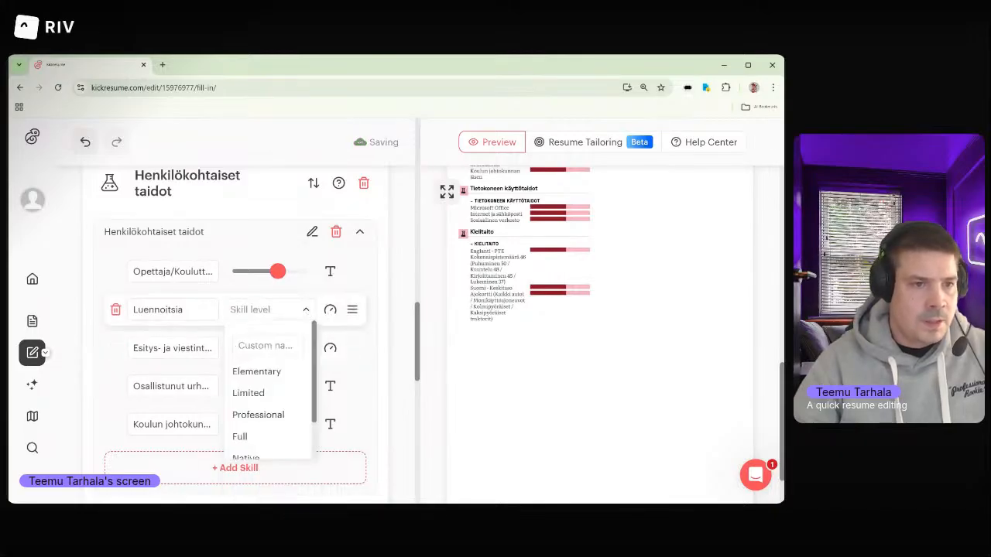
pyautogui.scroll(-2, 256, 411)
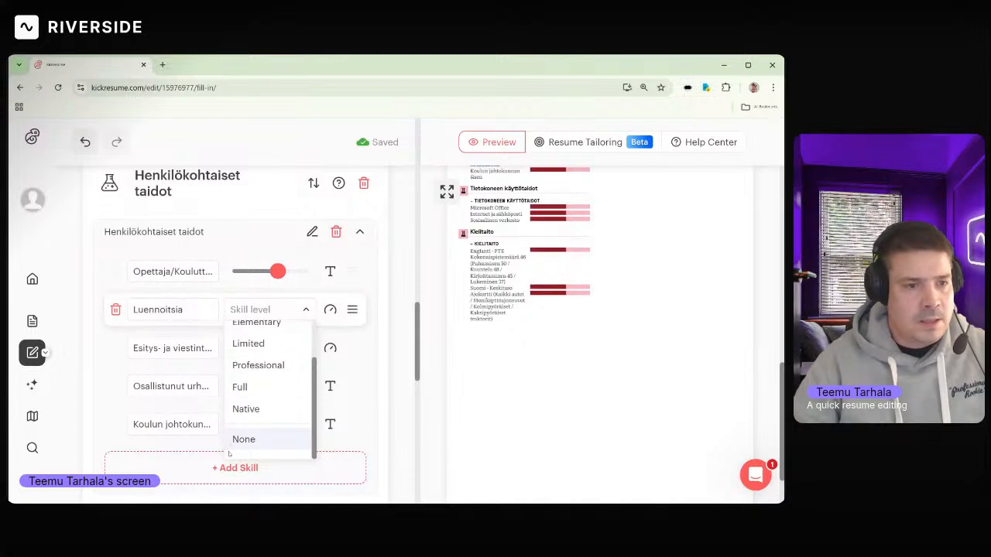
pyautogui.click(243, 438)
# - Switch the Opettaja/Kouluttaja skill from a rating bar to a text level and set its level to None
pyautogui.click(307, 271)
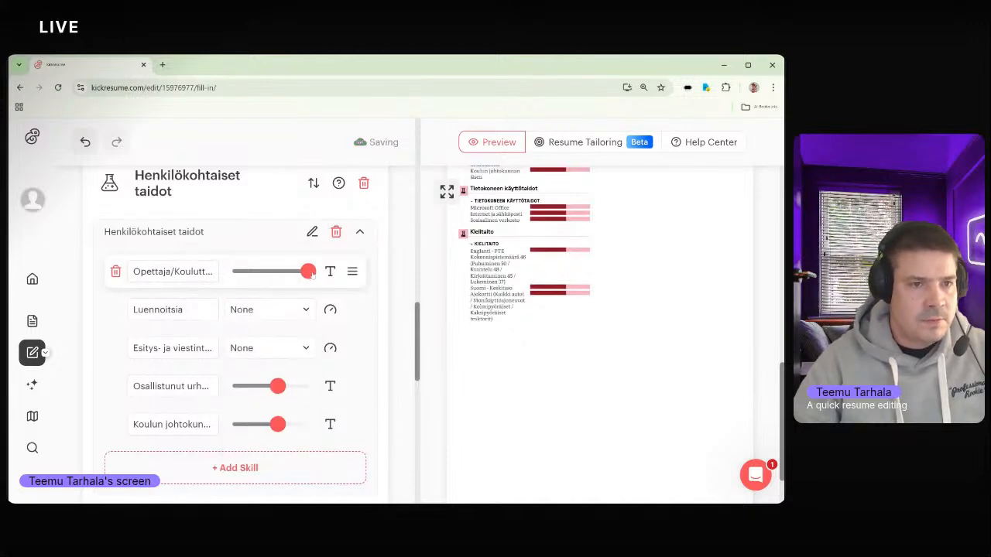
pyautogui.click(330, 271)
pyautogui.click(302, 271)
pyautogui.scroll(-2, 248, 387)
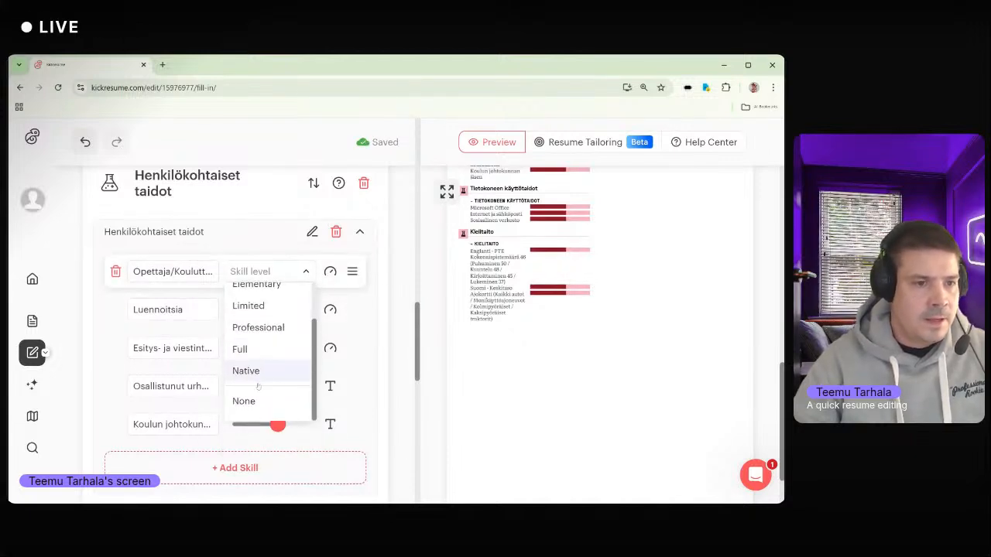
pyautogui.click(243, 400)
# - Delete the skill beginning "Osallistunut urheilu" from Henkilökohtaiset taidot
pyautogui.scroll(-3, 277, 270)
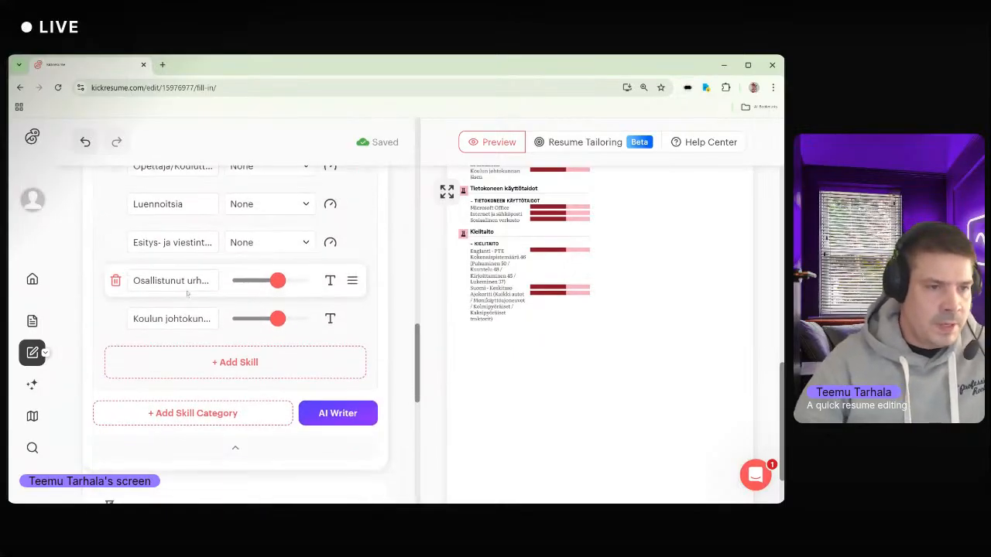
pyautogui.click(172, 280)
pyautogui.moveTo(142, 281); pyautogui.dragTo(164, 281)
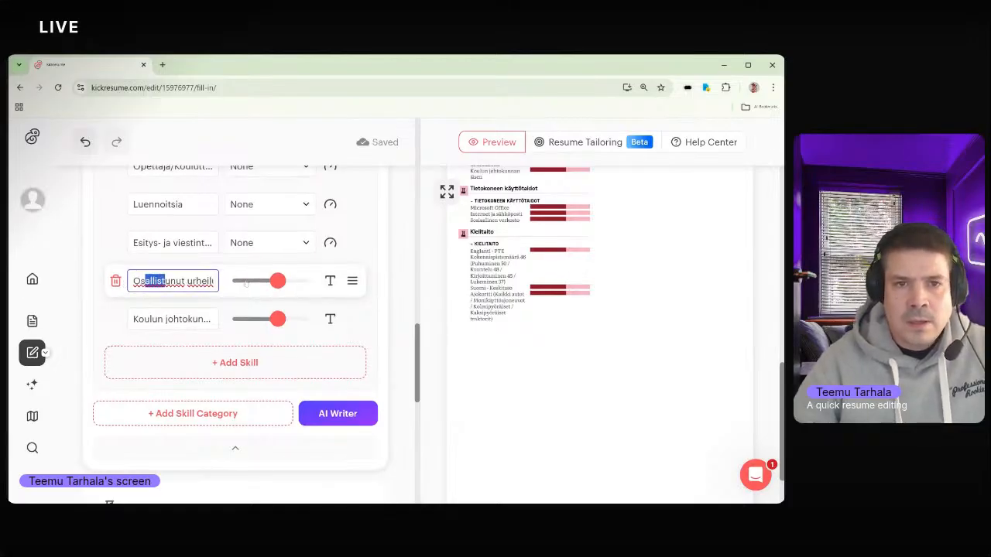
pyautogui.scroll(1, 165, 281)
pyautogui.scroll(1, 508, 292)
pyautogui.scroll(1, 502, 290)
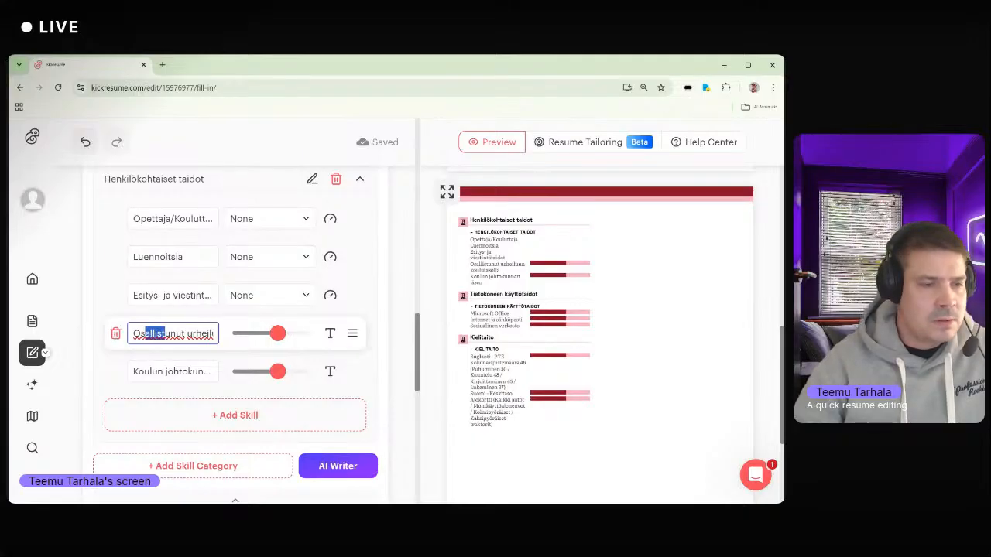
pyautogui.click(115, 335)
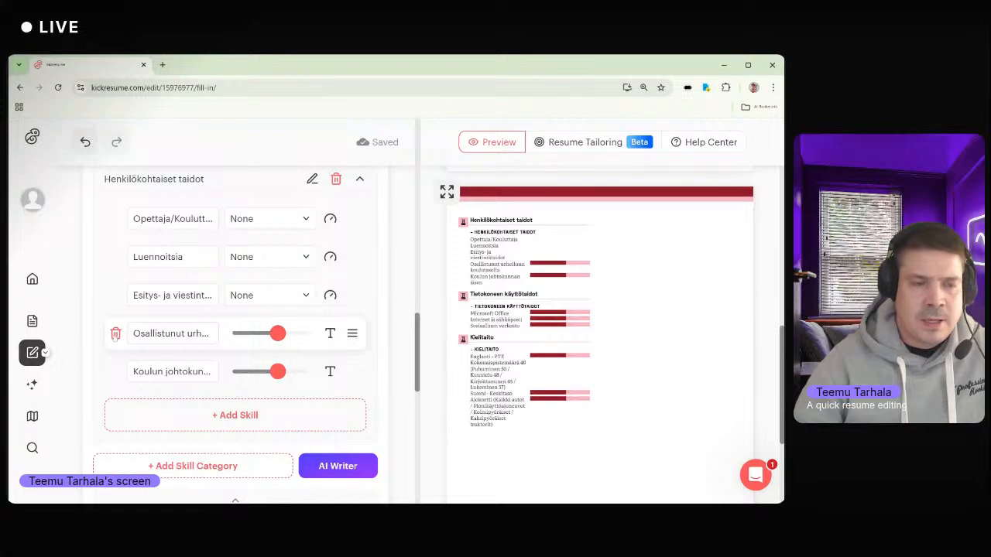
pyautogui.click(116, 334)
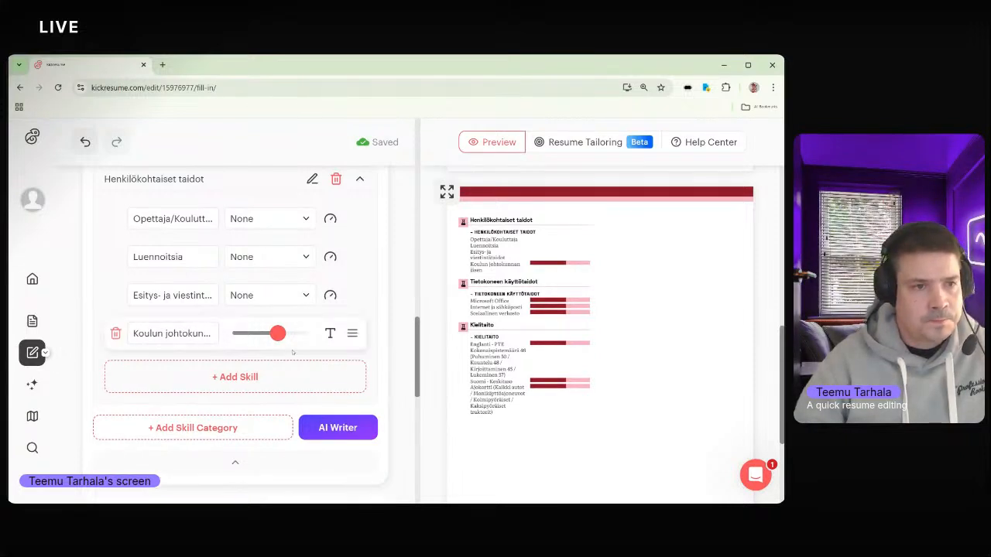
# - Replace the text of the skill beginning "Koulun johtokunnan" in Henkilökohtaiset taidot with "Järjestäytynyt"
pyautogui.click(170, 334)
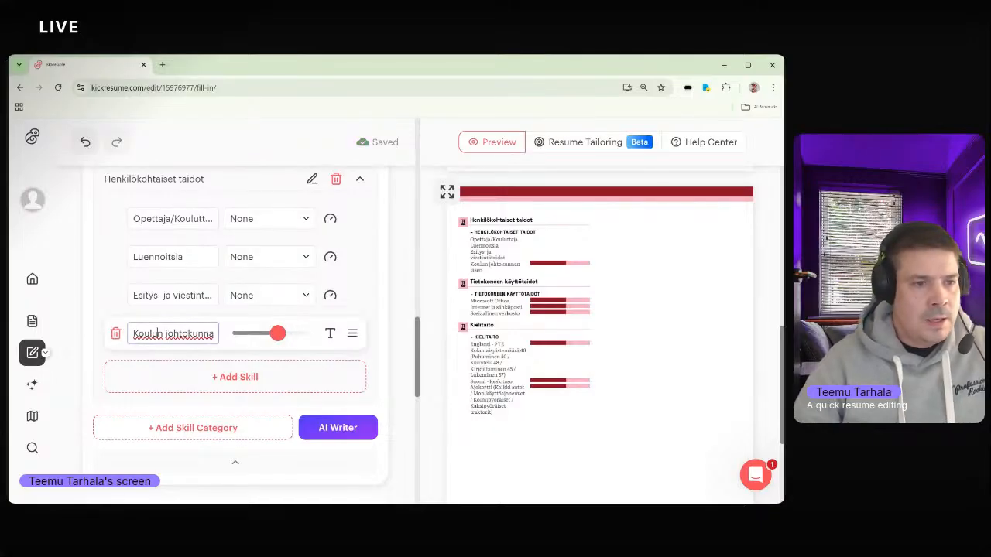
pyautogui.doubleClick(148, 333)
pyautogui.tripleClick(148, 333)
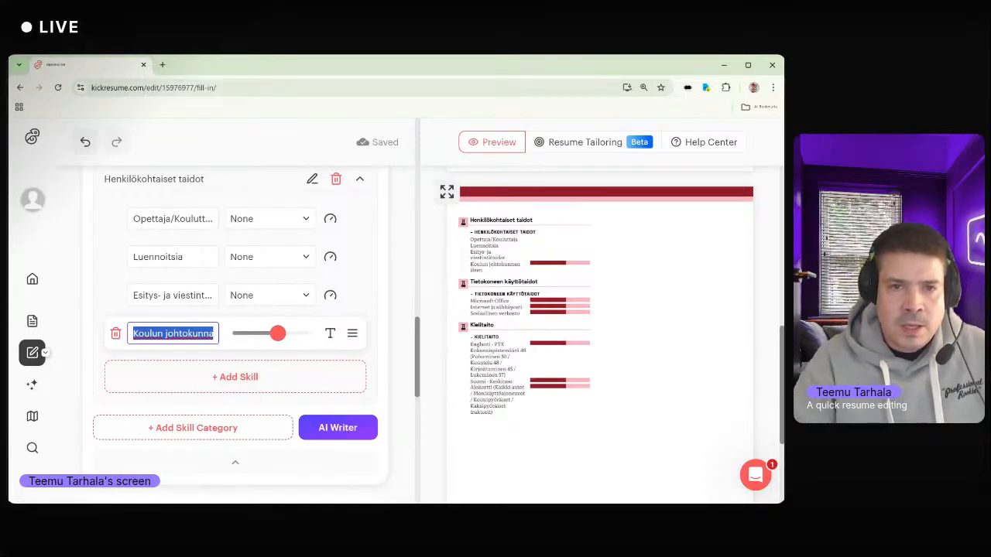
pyautogui.write('J')
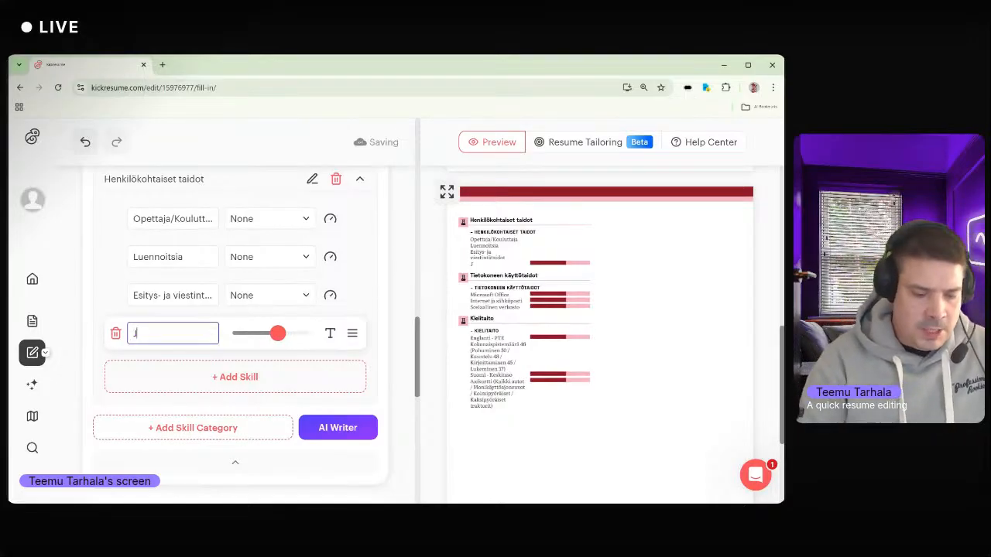
pyautogui.write('ärjestä')
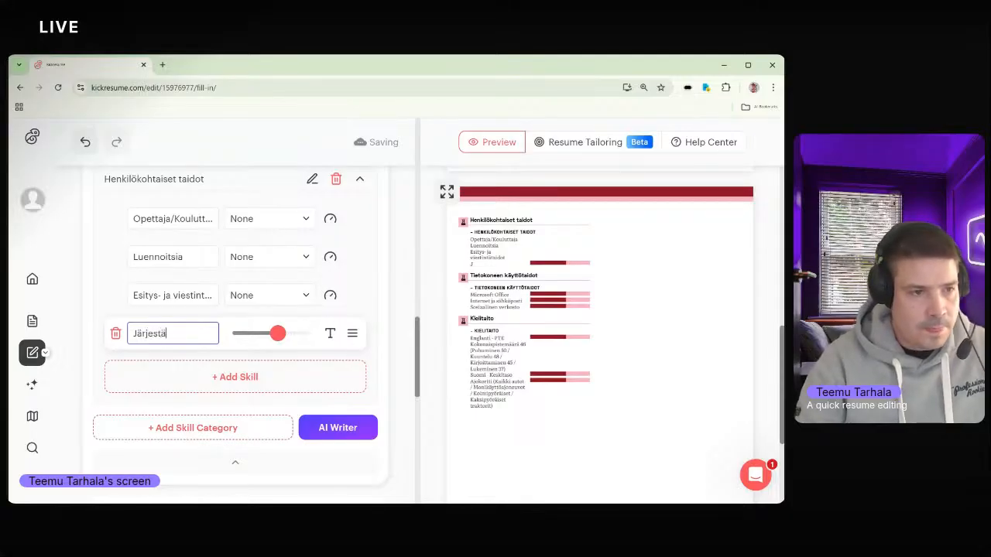
pyautogui.write('ytu')
pyautogui.write('ynyt')
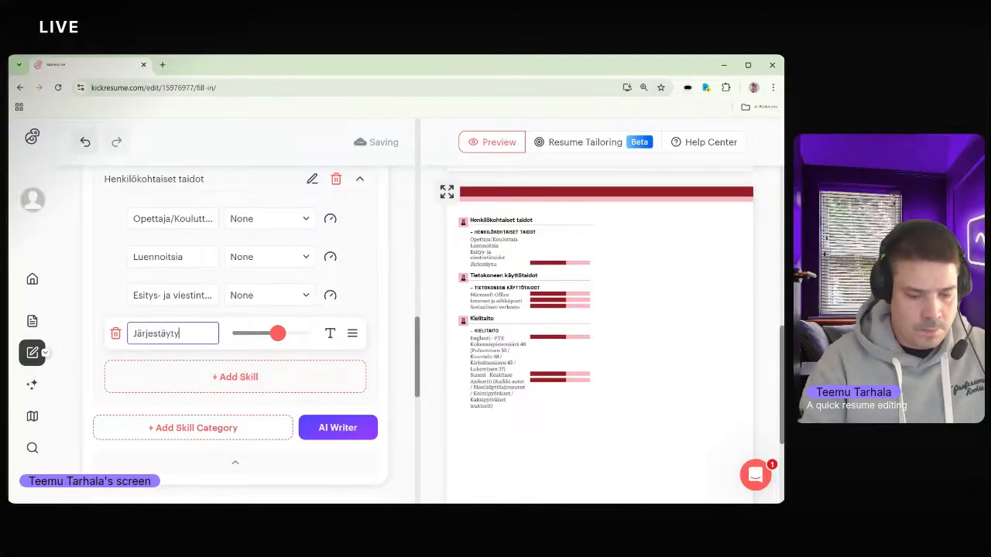
# - Switch the Järjestäytynyt skill from a rating bar to a text level and set its level to None
pyautogui.click(325, 335)
pyautogui.click(304, 334)
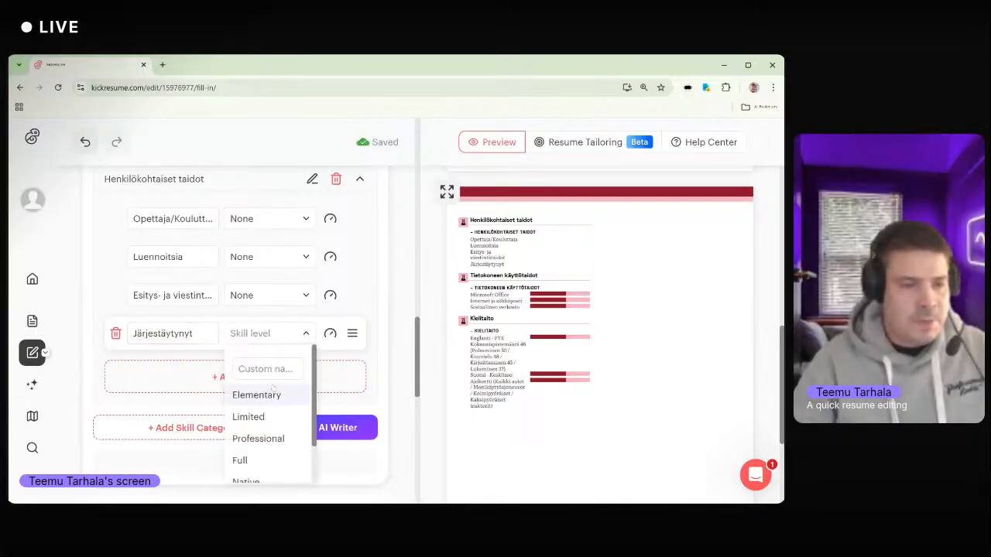
pyautogui.scroll(-3, 259, 402)
pyautogui.click(263, 462)
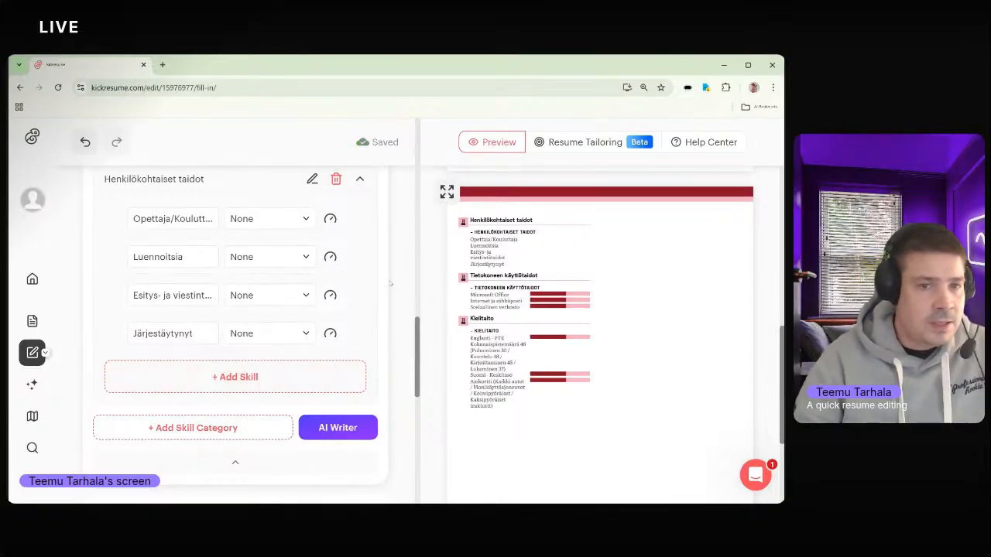
# - Open the Tietokoneen käyttötaidot section and change the Microsoft Office skill's rating bar to a text level of None
pyautogui.scroll(-3, 402, 260)
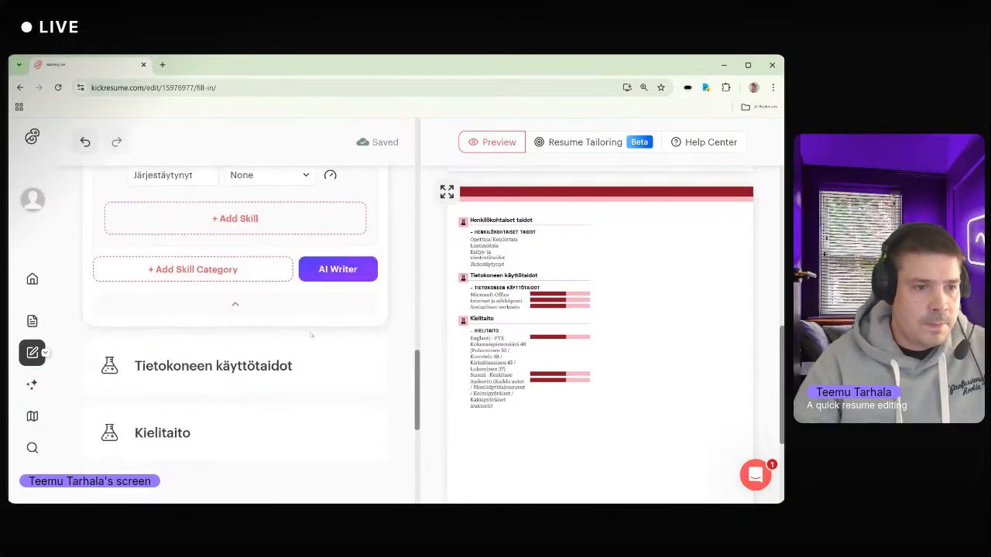
pyautogui.click(219, 371)
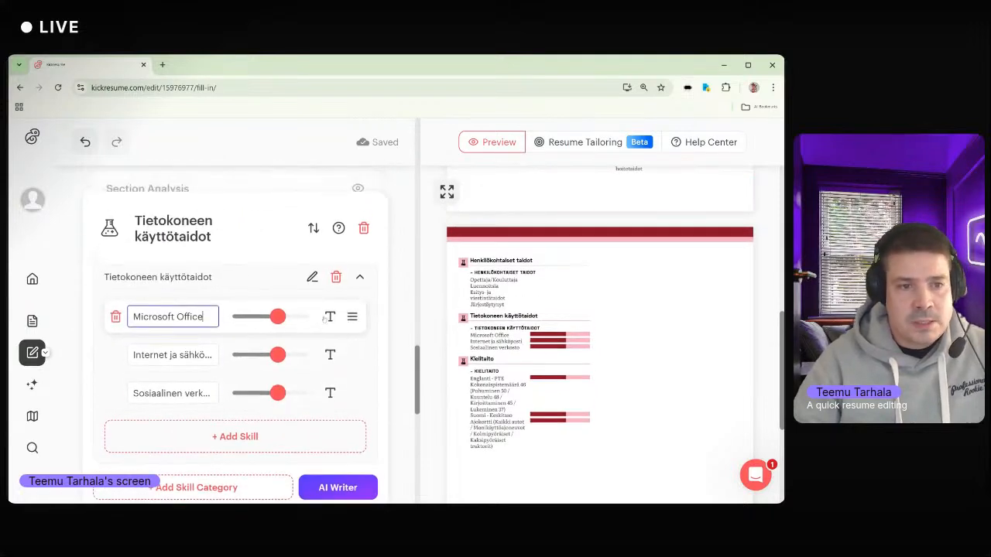
pyautogui.click(330, 325)
pyautogui.click(270, 325)
pyautogui.scroll(-1, 246, 422)
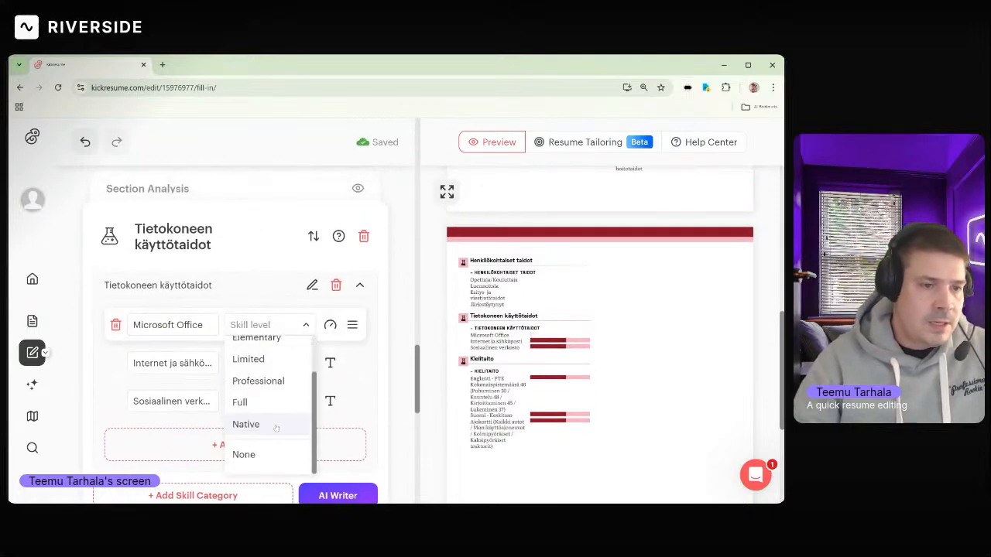
pyautogui.click(249, 453)
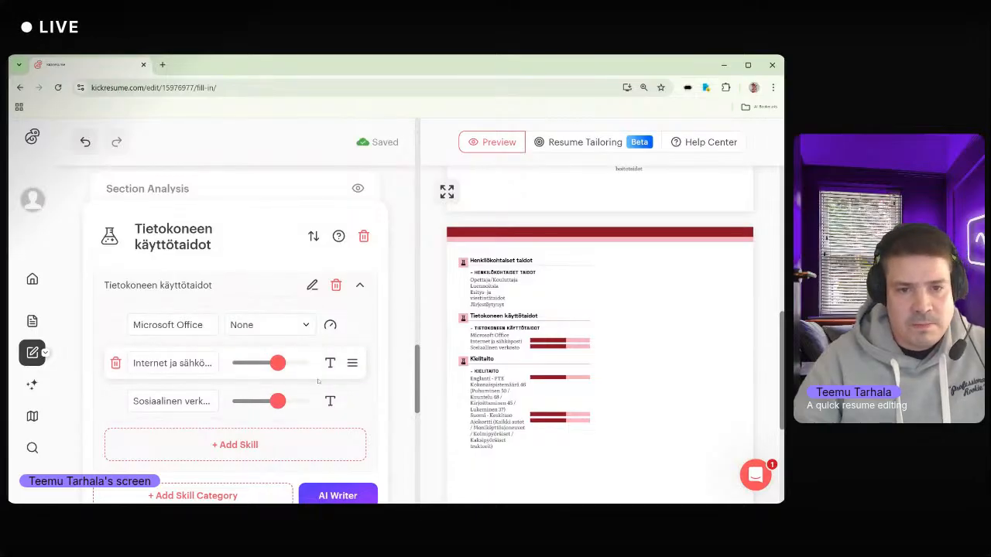
# - Switch the Internet ja sähköposti skill from a rating bar to a text level and set its level to None
pyautogui.click(329, 362)
pyautogui.click(307, 363)
pyautogui.scroll(-2, 268, 310)
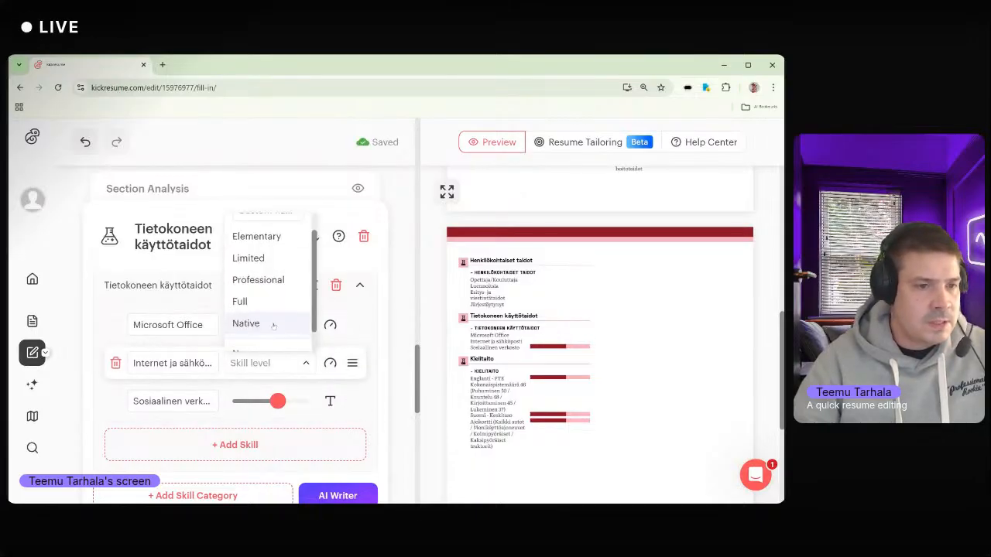
pyautogui.click(270, 332)
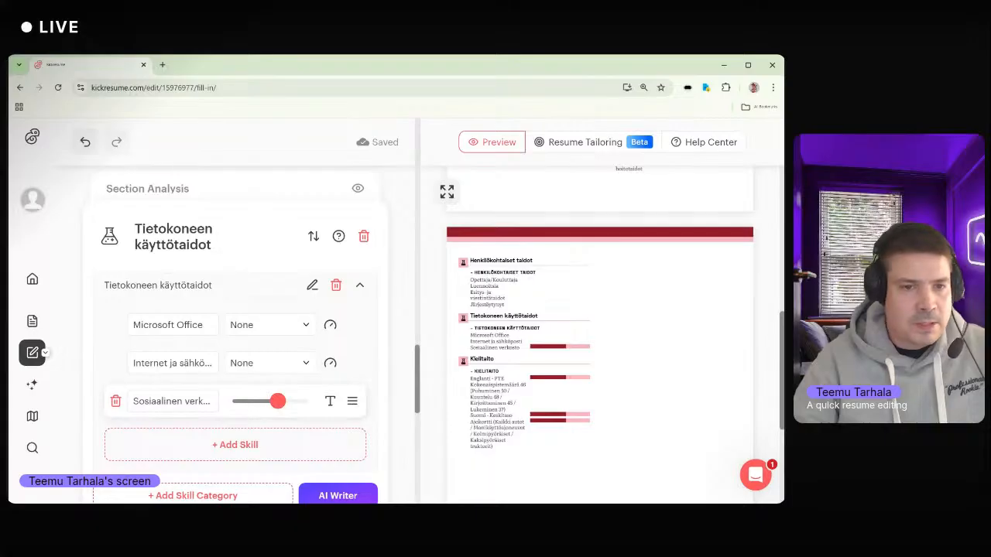
# - Switch the Sosiaalinen verkosto skill from a rating bar to a text level and set its level to None
pyautogui.click(303, 403)
pyautogui.click(329, 402)
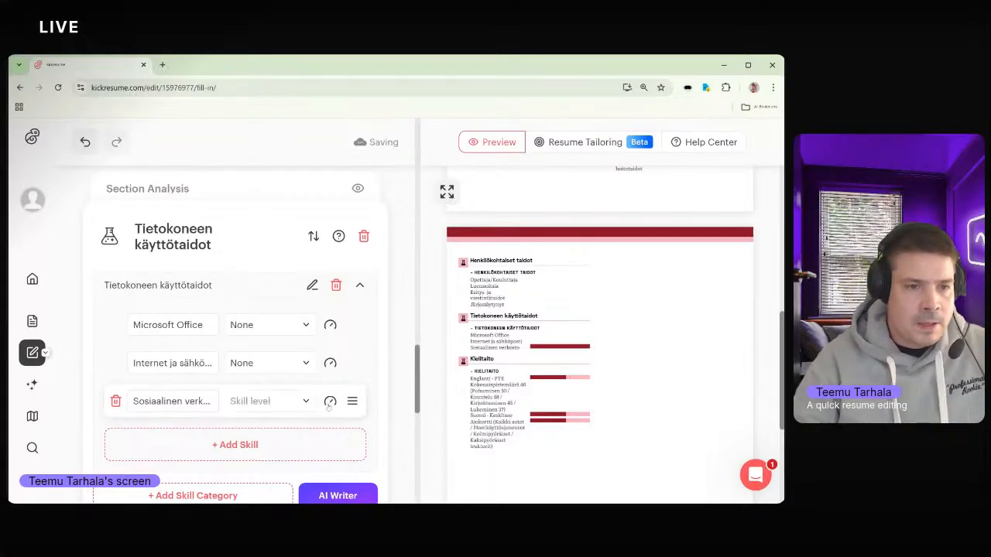
pyautogui.click(309, 403)
pyautogui.scroll(-2, 287, 370)
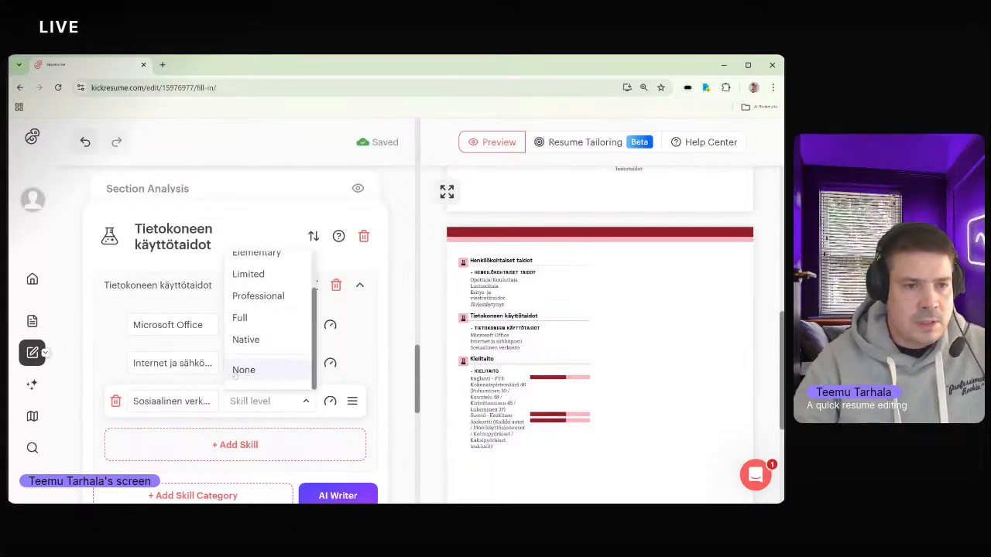
pyautogui.click(270, 367)
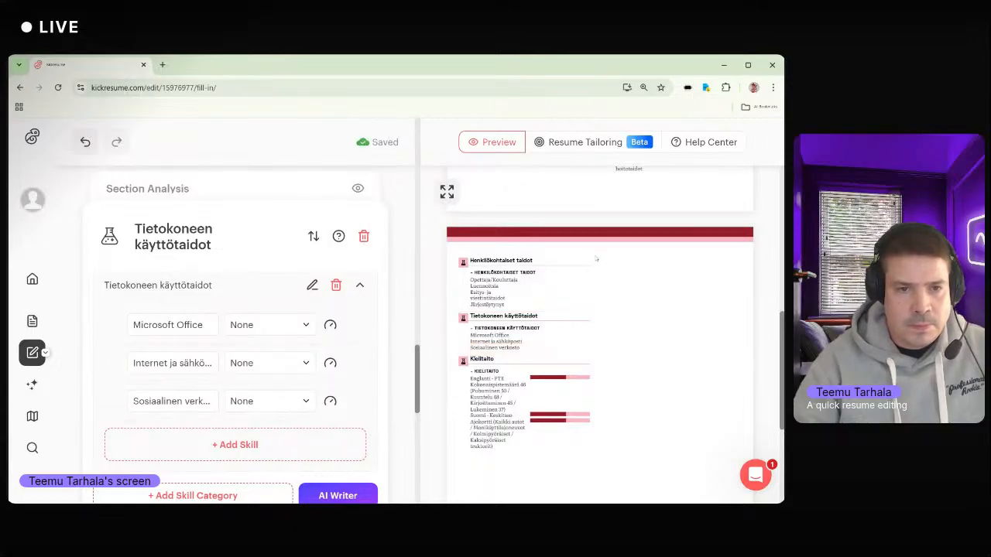
# - Reword the Sosiaalinen verkosto skill to Sosiaalinen verkostoituminen
pyautogui.click(182, 400)
pyautogui.moveTo(190, 401); pyautogui.dragTo(218, 401)
pyautogui.click(216, 402)
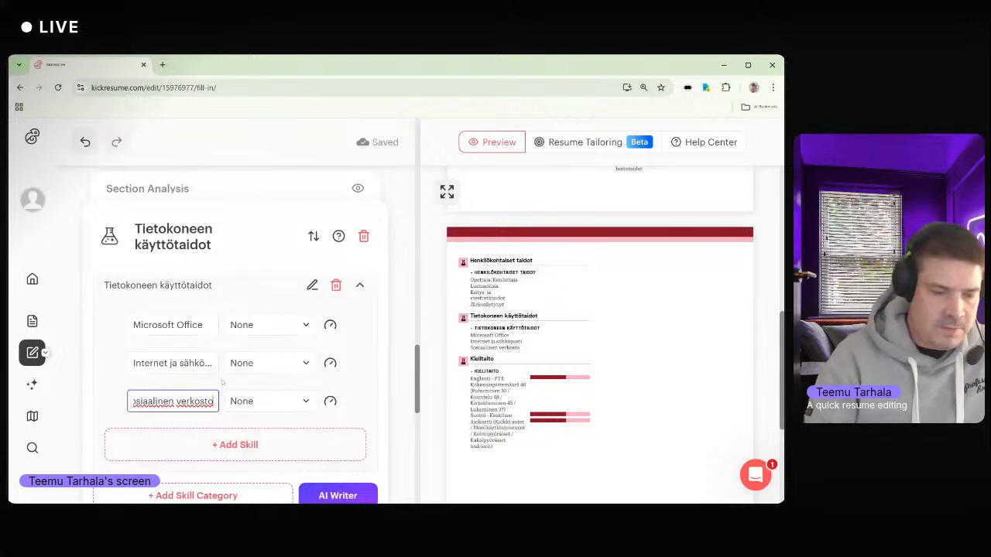
pyautogui.write('itu')
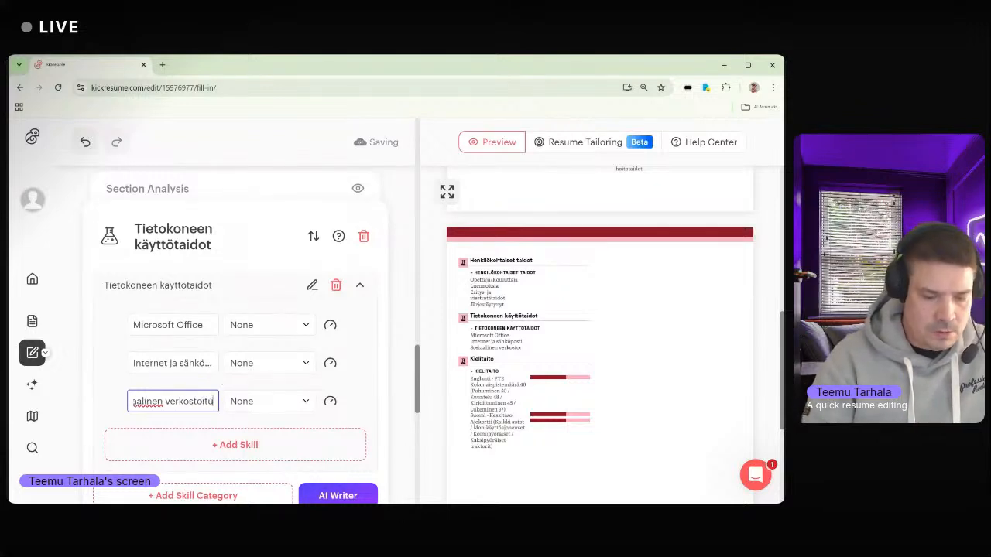
pyautogui.write('minen')
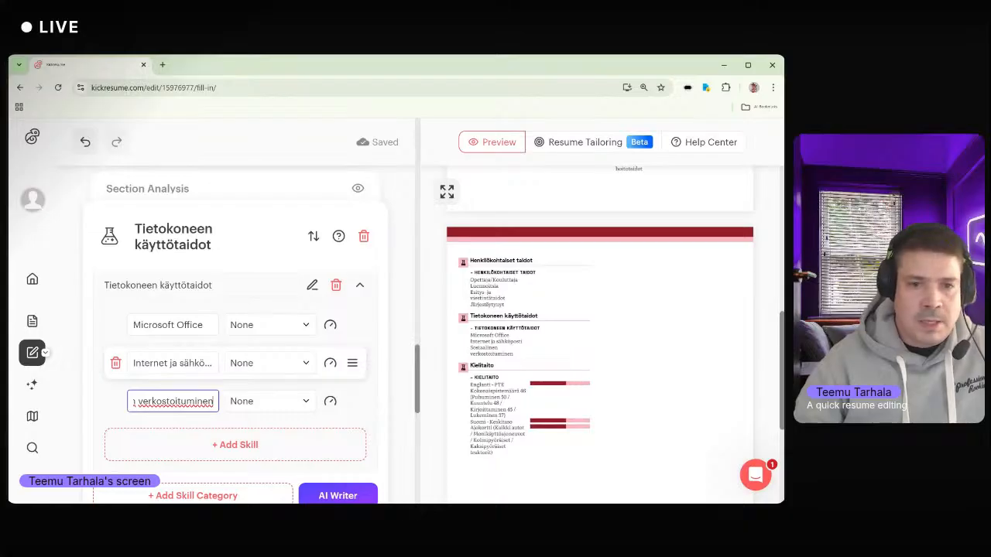
# - Replace the Internet ja sähköposti skill name with Tietoliikennetaidot
pyautogui.moveTo(134, 364); pyautogui.dragTo(212, 363)
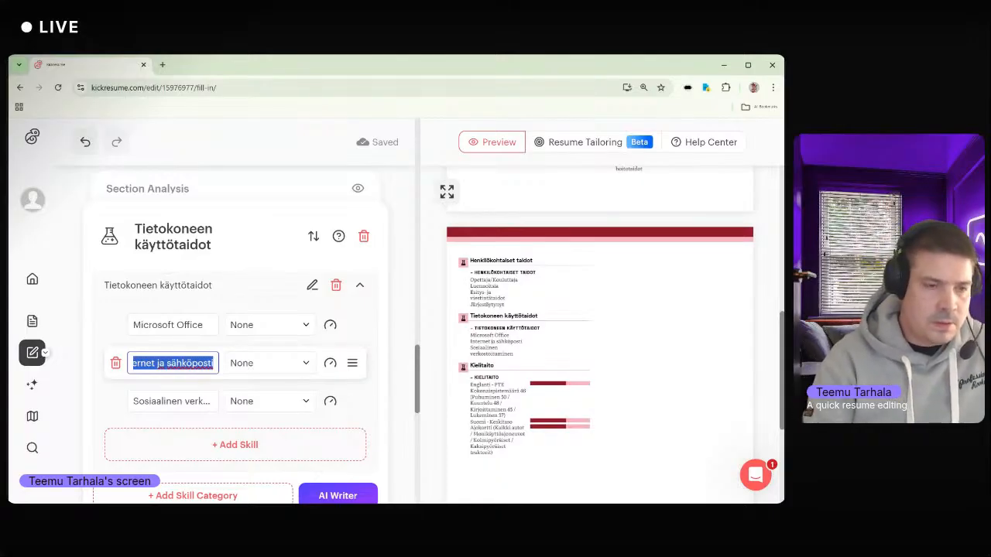
pyautogui.write('IT')
pyautogui.press('BackSpace')
pyautogui.press('BackSpace')
pyautogui.write('Tiet')
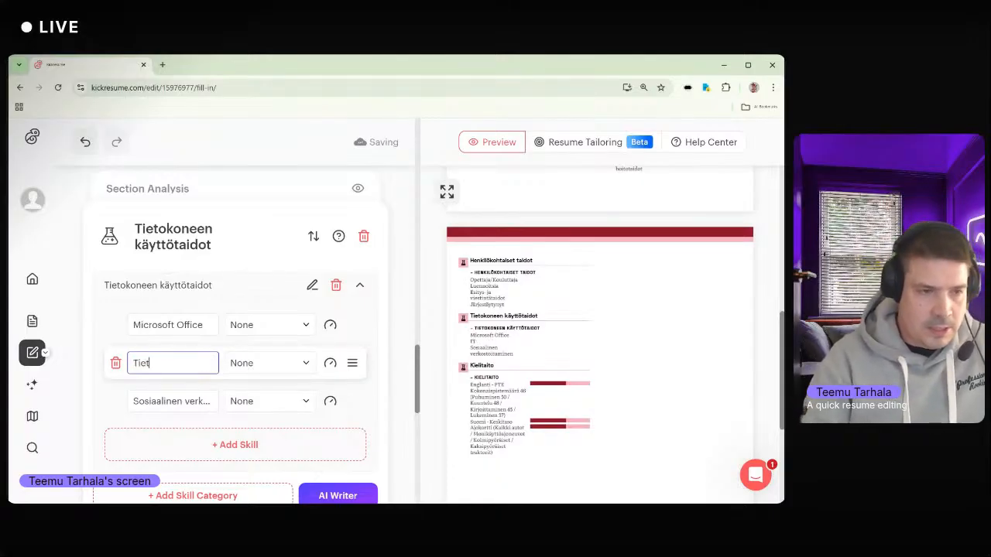
pyautogui.write('oliikennetaidot')
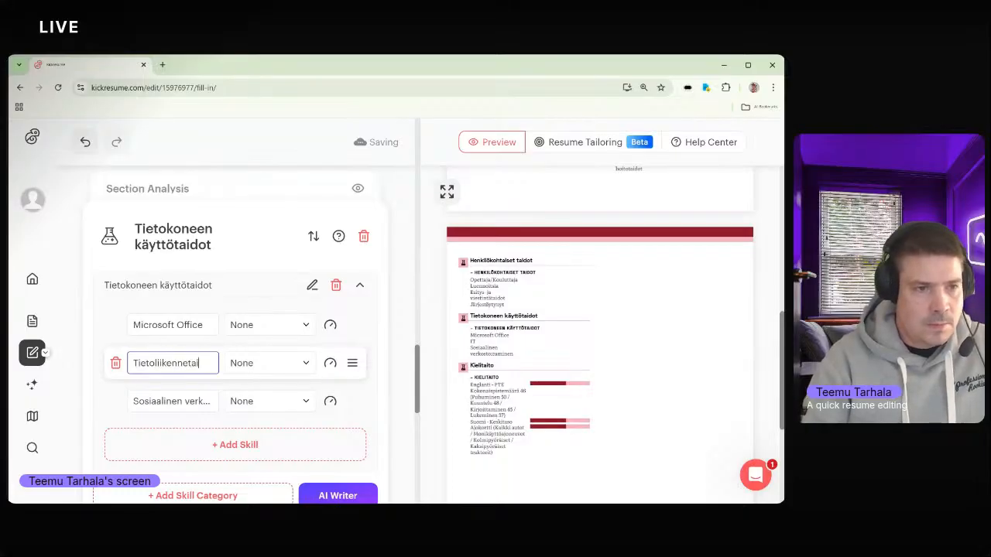
pyautogui.click(675, 350)
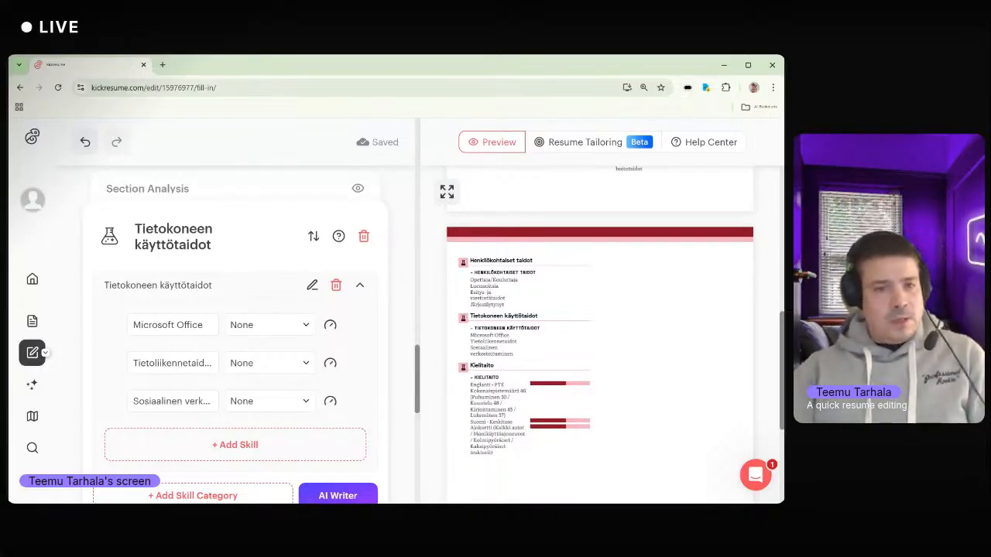
# - Clear the duplicate Tietokoneen käyttötaidot category name inside the computer skills section
pyautogui.scroll(-1, 597, 291)
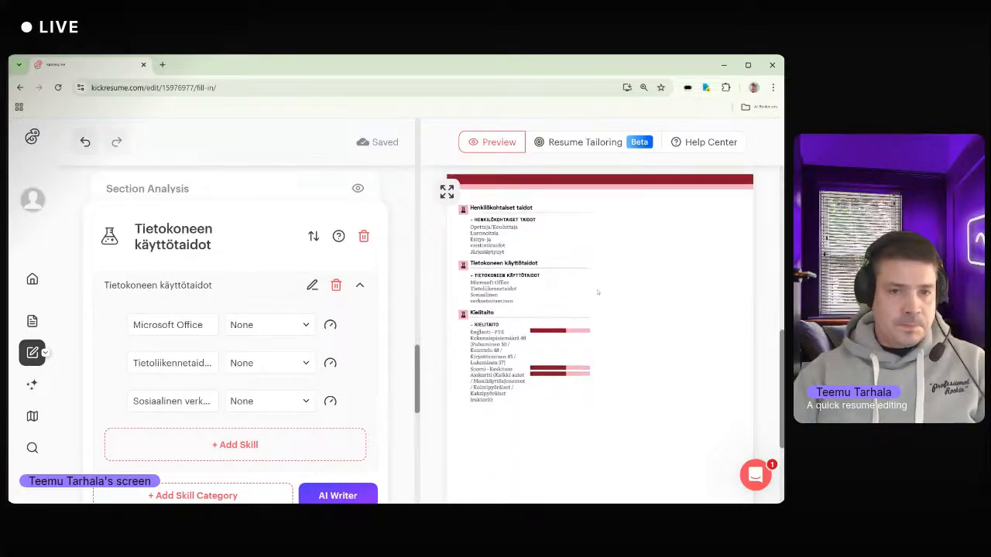
pyautogui.click(311, 286)
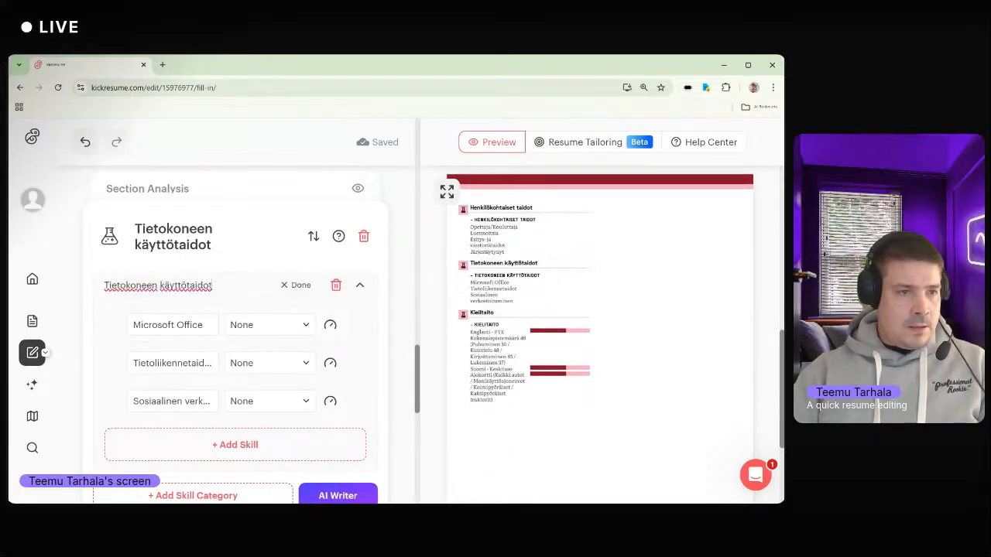
pyautogui.press('BackSpace')
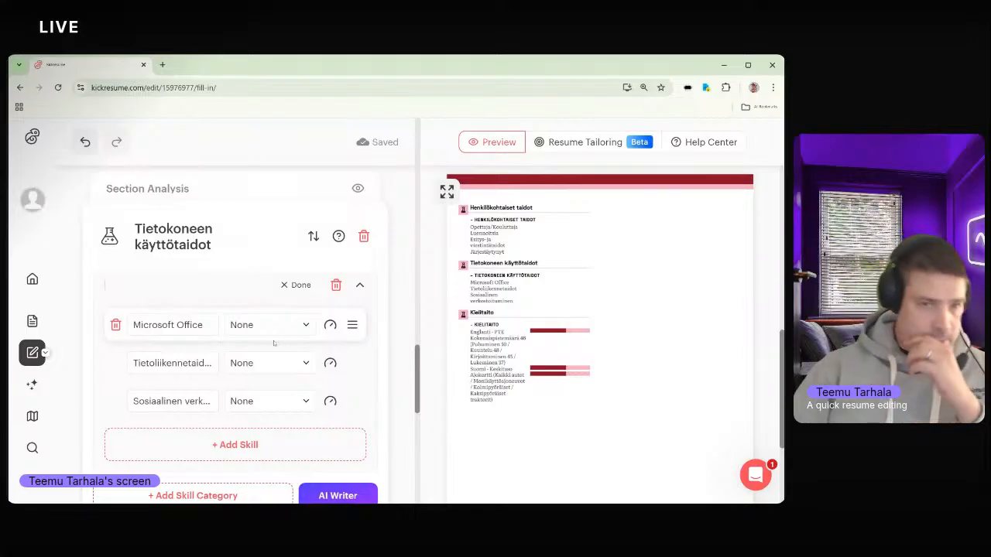
pyautogui.click(298, 285)
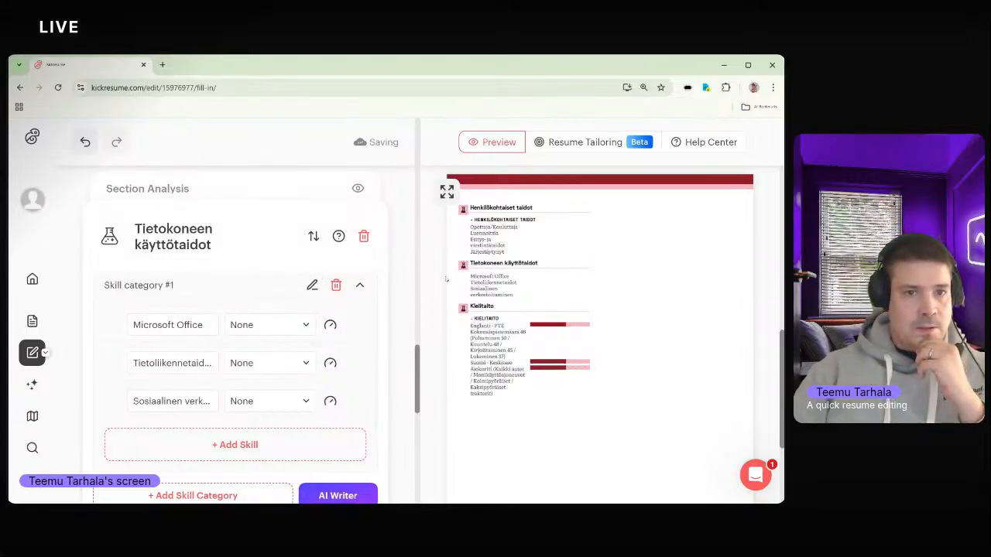
# - Open the Kielitaito section for editing and select the full text of the Englanti skill
pyautogui.scroll(-1, 695, 281)
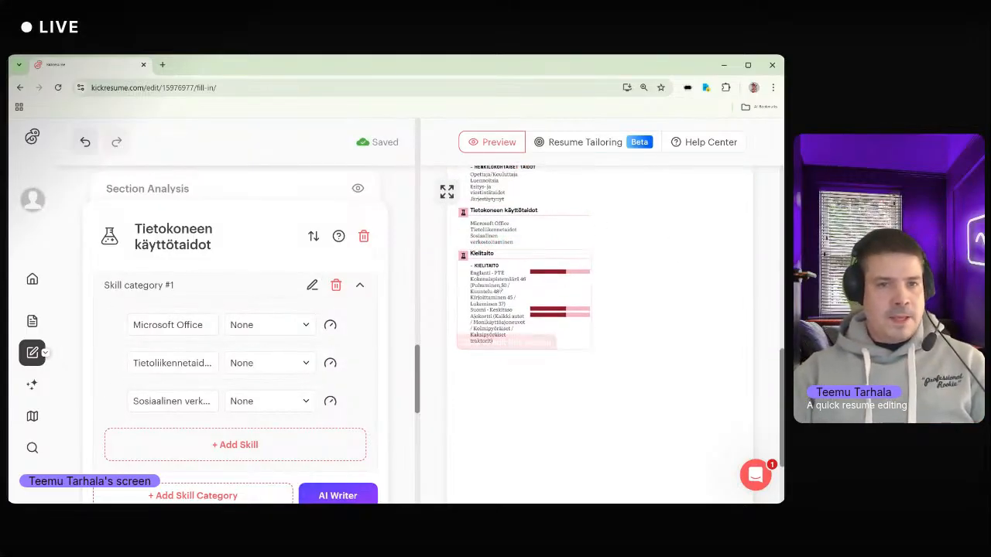
pyautogui.scroll(-1, 243, 328)
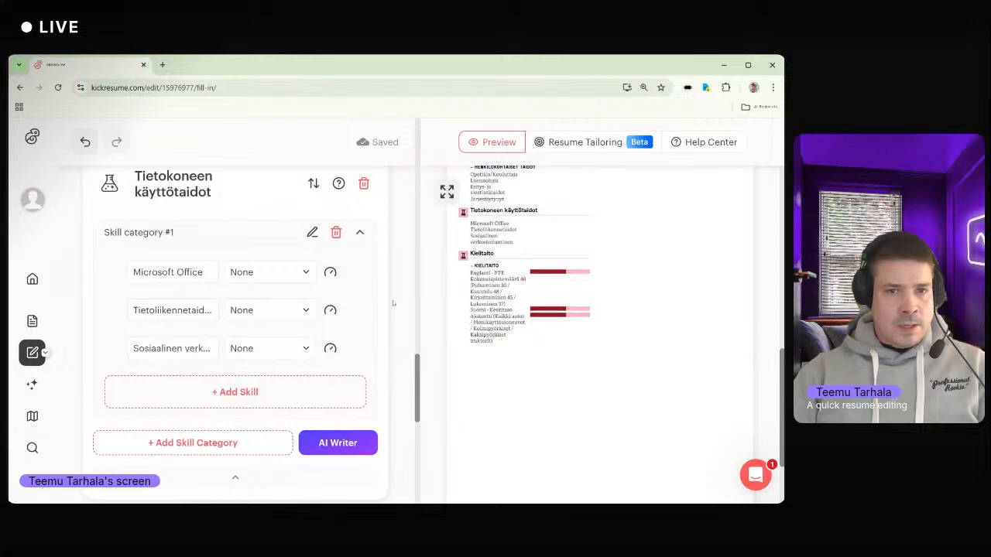
pyautogui.scroll(-5, 378, 302)
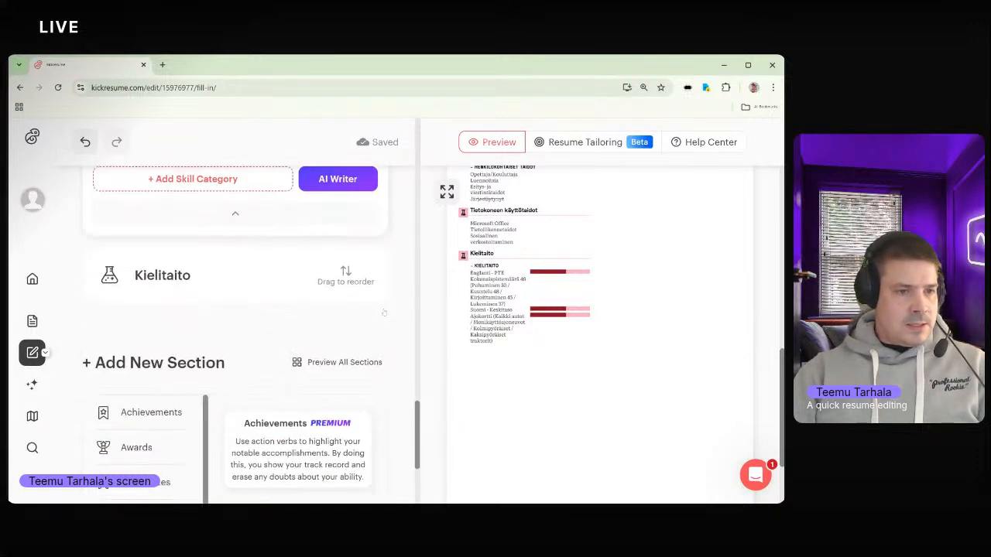
pyautogui.scroll(2, 325, 333)
pyautogui.scroll(-2, 274, 368)
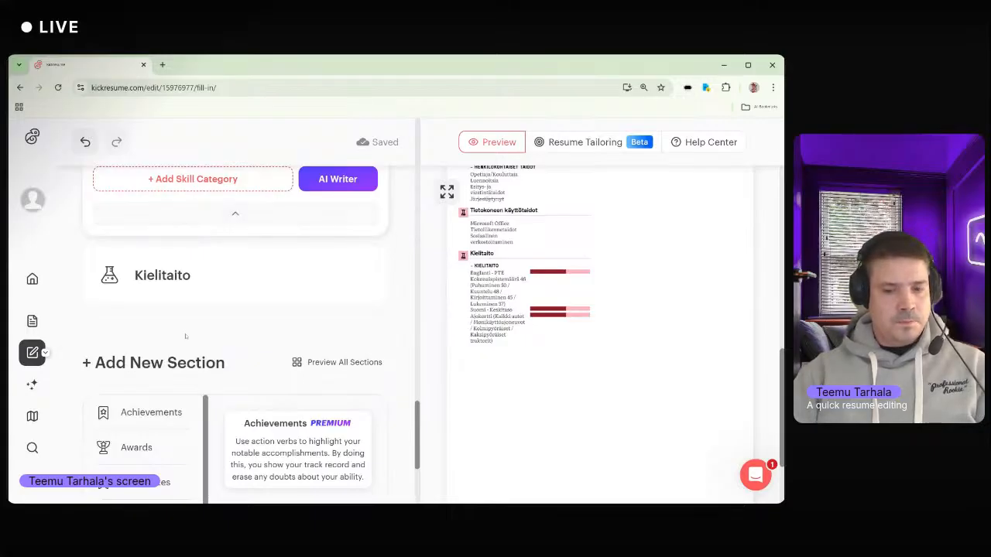
pyautogui.click(213, 276)
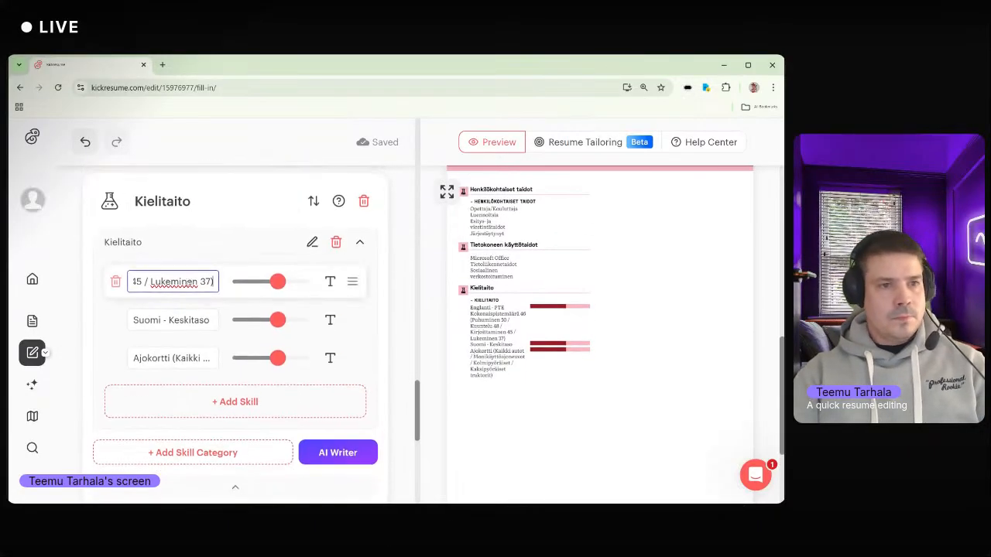
pyautogui.scroll(1, 236, 333)
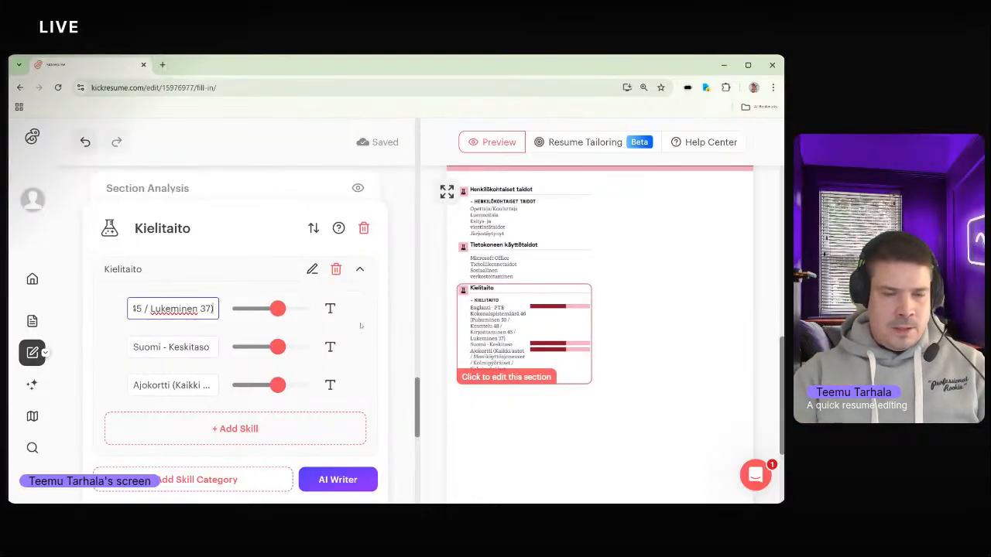
pyautogui.click(150, 308)
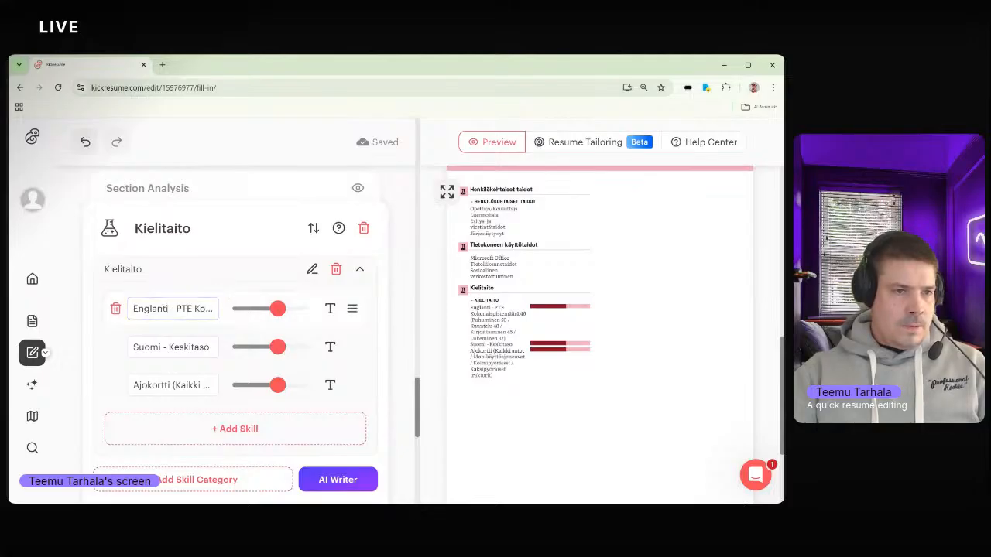
pyautogui.moveTo(150, 308); pyautogui.dragTo(214, 308)
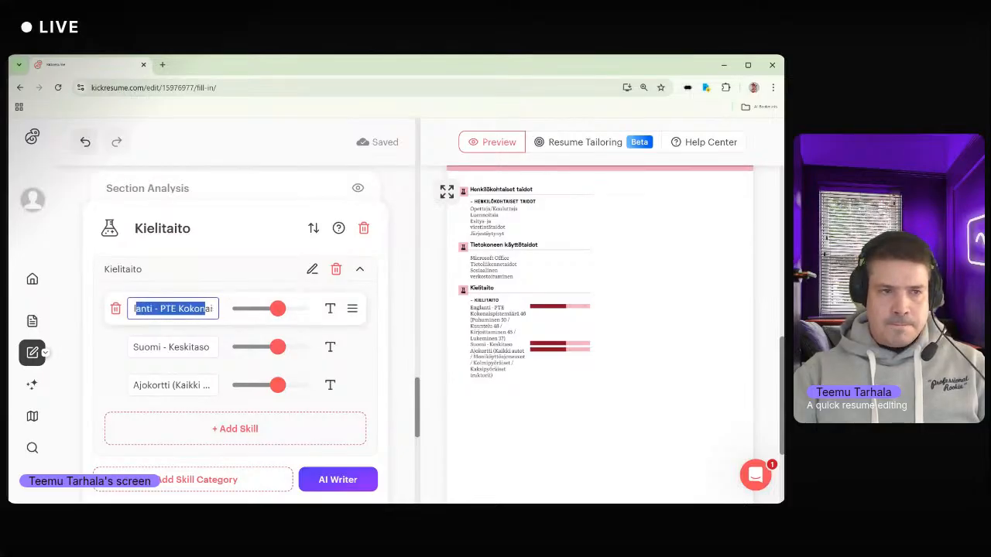
pyautogui.click(152, 308)
pyautogui.hotkey('ctrl', 'a')
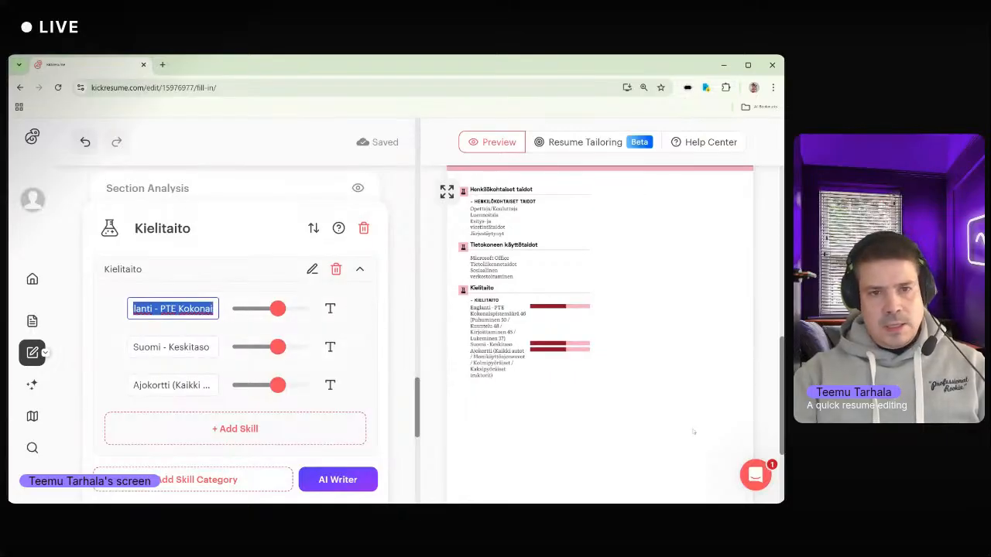
pyautogui.hotkey('alt', 'Tab')
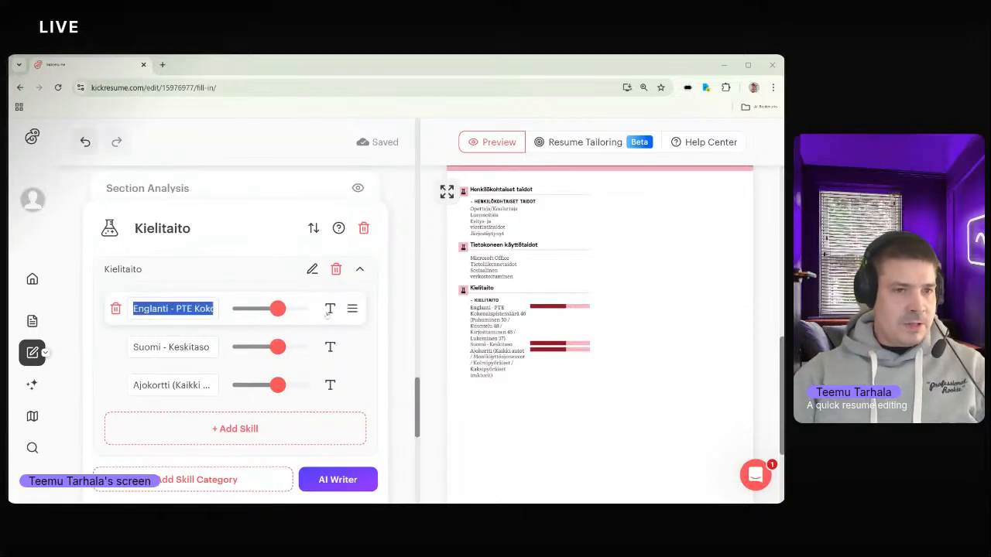
# - Switch the Englanti skill from a rating bar to a text level with the custom value (PTE 46/90)
pyautogui.click(328, 309)
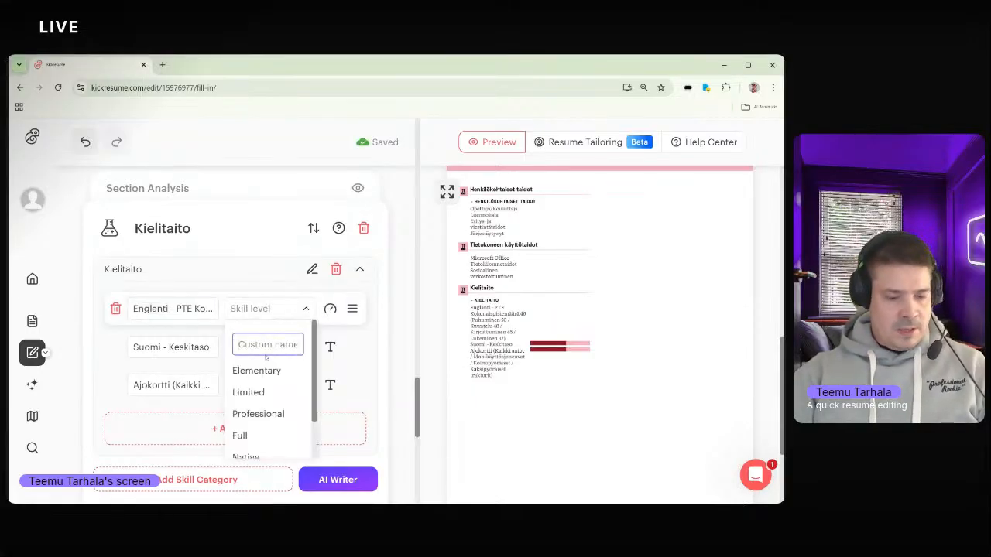
pyautogui.write('(PTE Academic 46/90)')
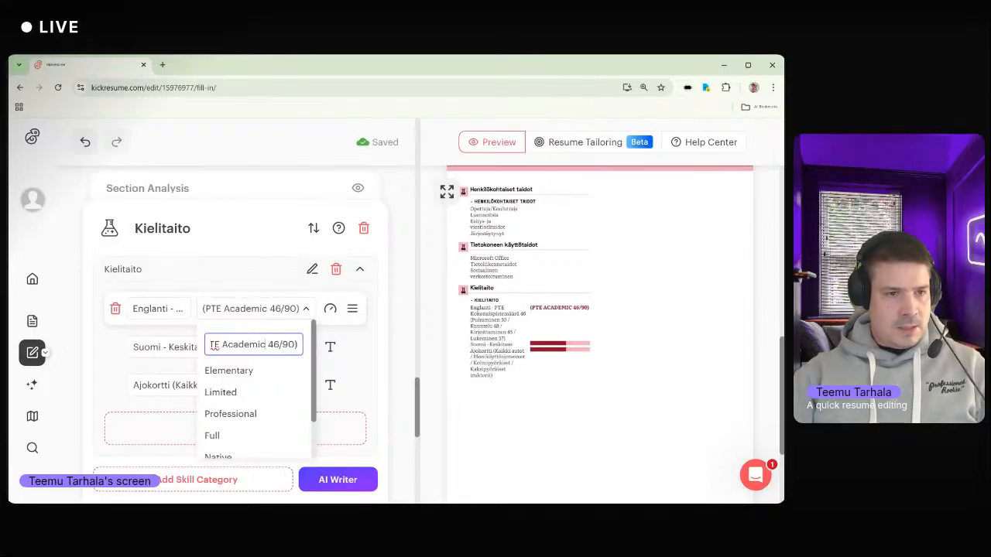
pyautogui.press('BackSpace')
pyautogui.press('BackSpace')
pyautogui.press('BackSpace')
pyautogui.press('BackSpace')
pyautogui.press('BackSpace')
pyautogui.press('BackSpace')
pyautogui.press('BackSpace')
pyautogui.press('BackSpace')
pyautogui.press('BackSpace')
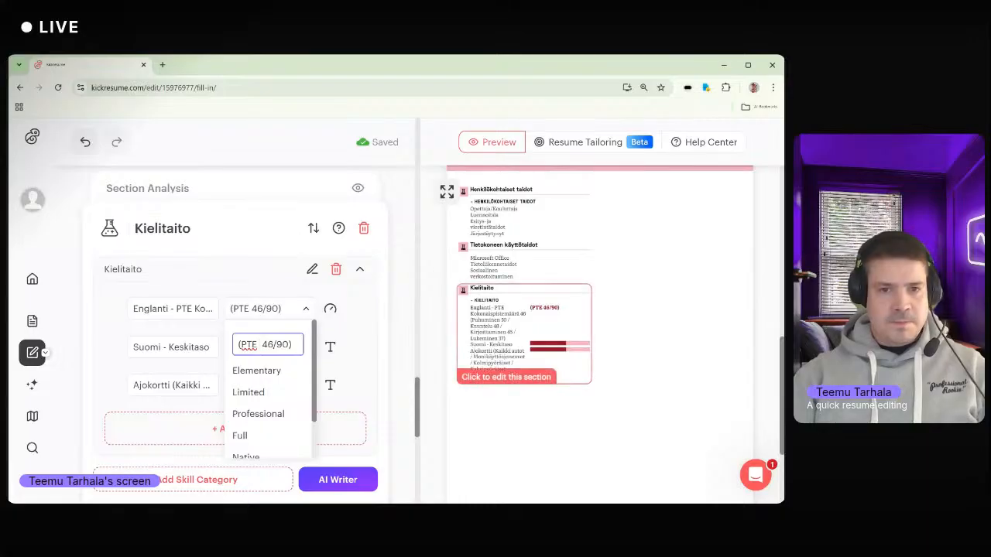
pyautogui.click(357, 334)
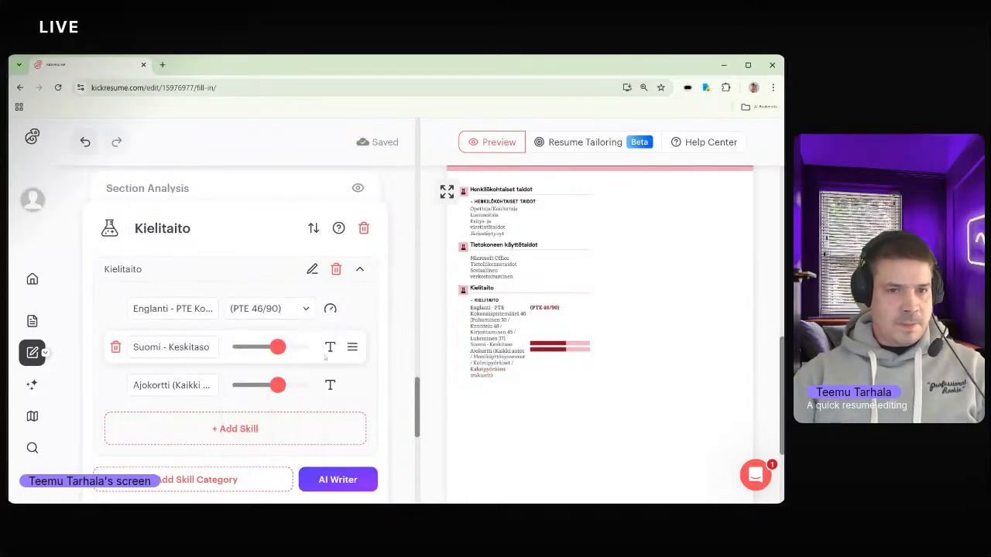
# - Shorten the English skill's name to Englanti by deleting the PTE score details
pyautogui.click(180, 309)
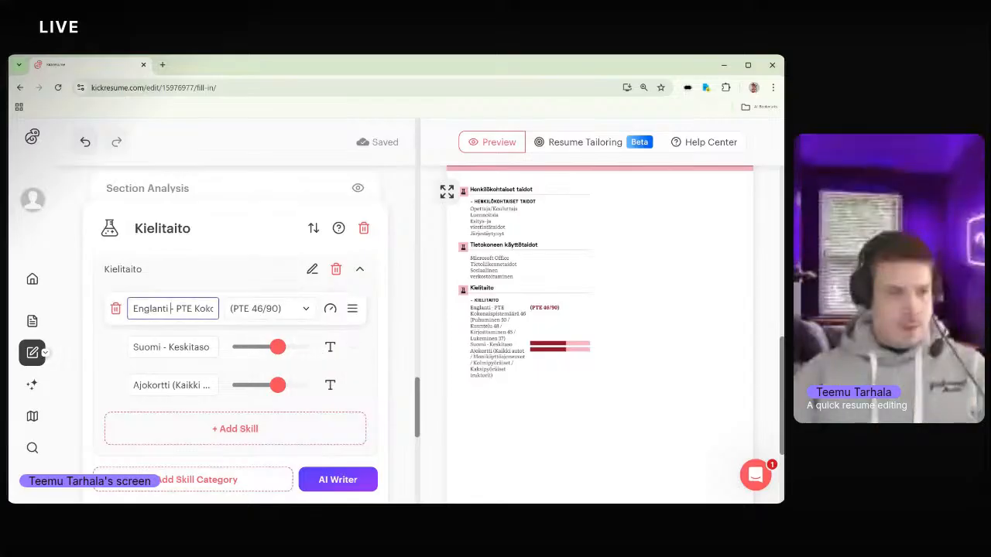
pyautogui.moveTo(176, 308); pyautogui.dragTo(259, 313)
pyautogui.press('BackSpace')
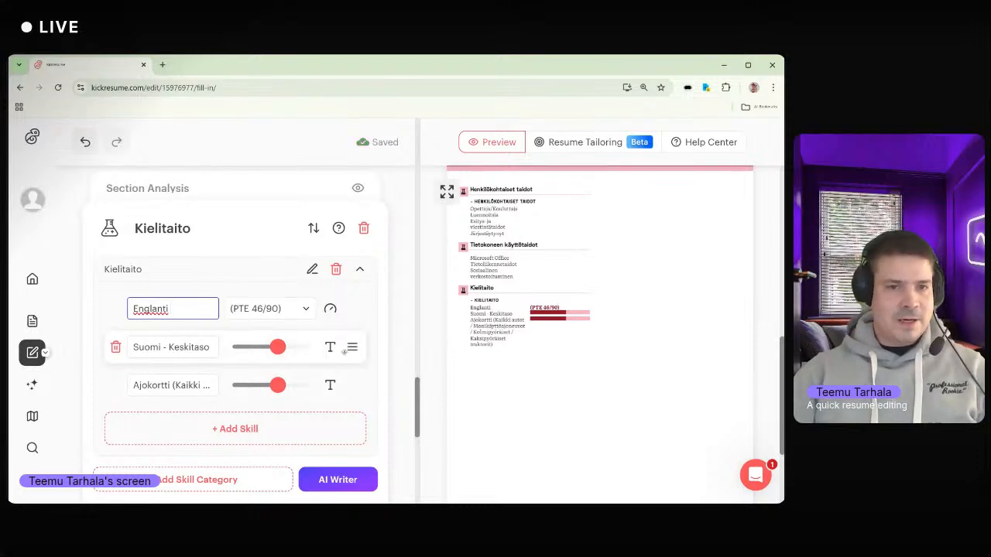
pyautogui.click(367, 317)
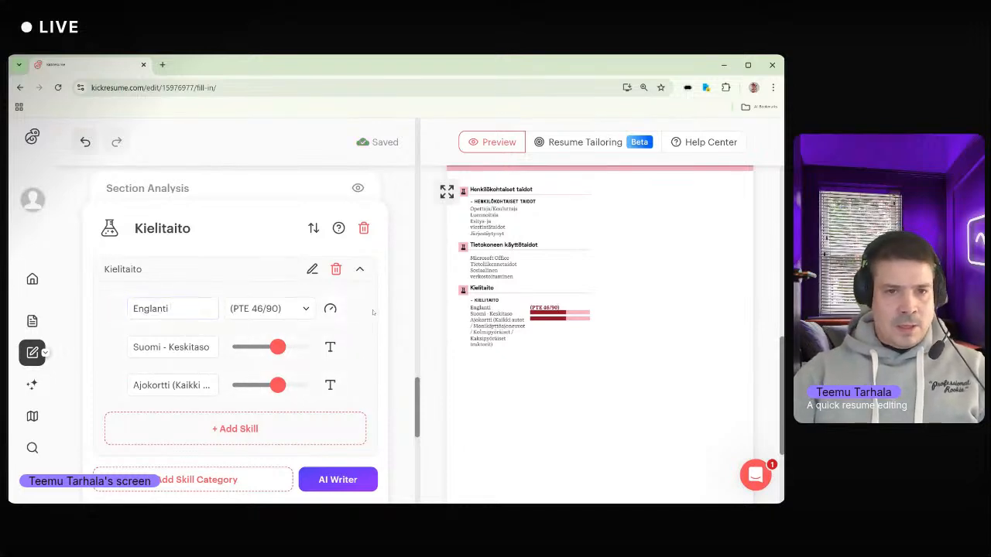
# - Switch the Suomi - Keskitaso skill from a rating bar to a text level with the custom value B1
pyautogui.click(170, 348)
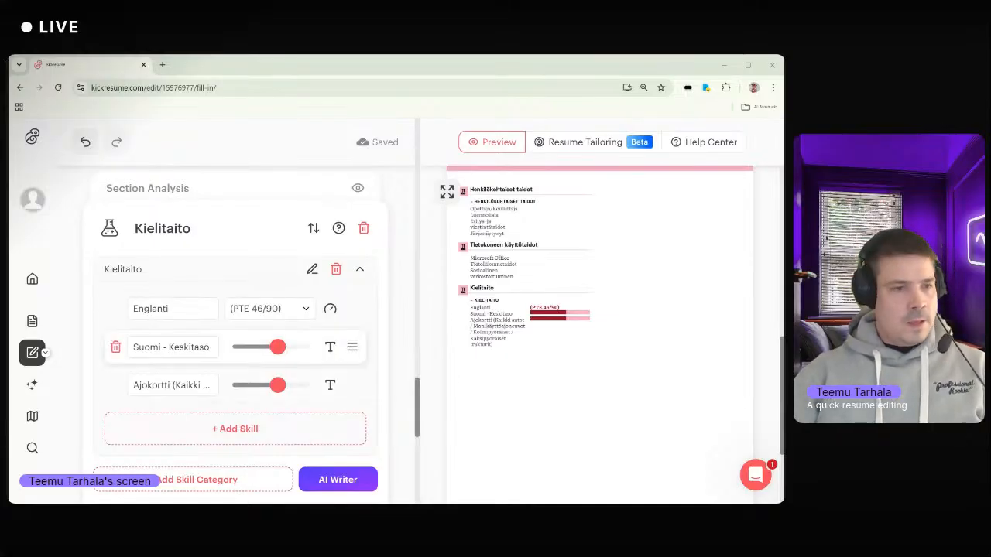
pyautogui.click(330, 347)
pyautogui.click(287, 353)
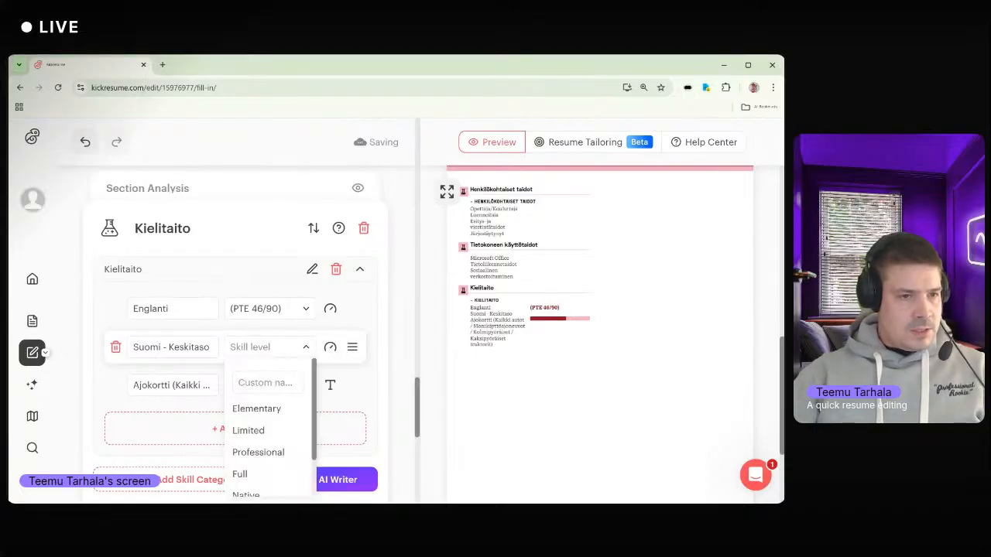
pyautogui.click(268, 383)
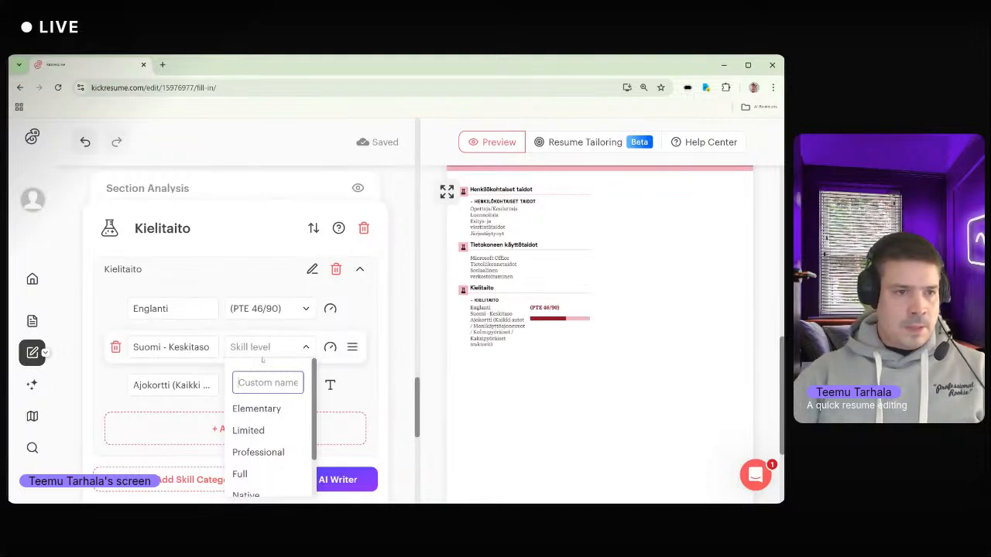
pyautogui.write('B1')
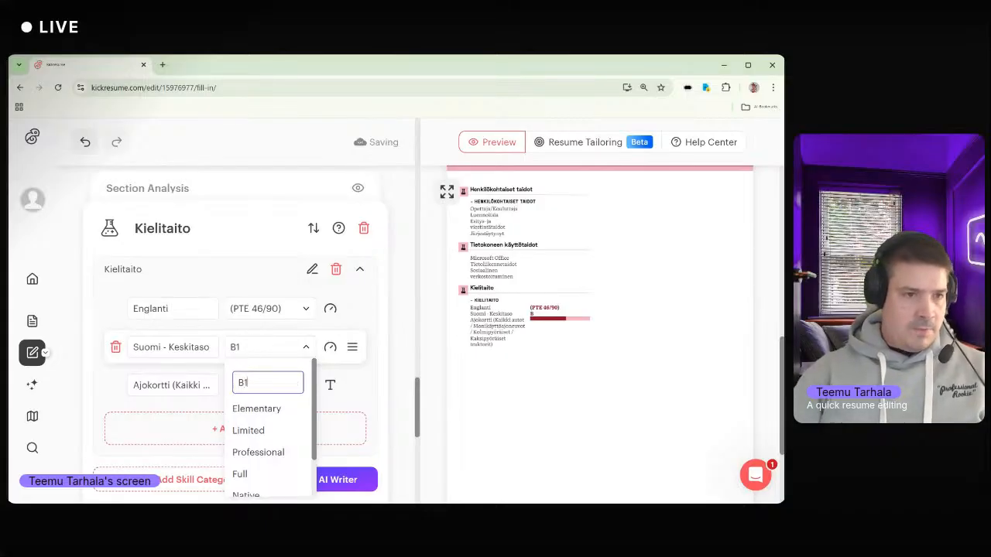
# - Shorten the Suomi - Keskitaso skill's name to Suomi
pyautogui.click(163, 347)
pyautogui.moveTo(164, 348); pyautogui.dragTo(210, 347)
pyautogui.press('BackSpace')
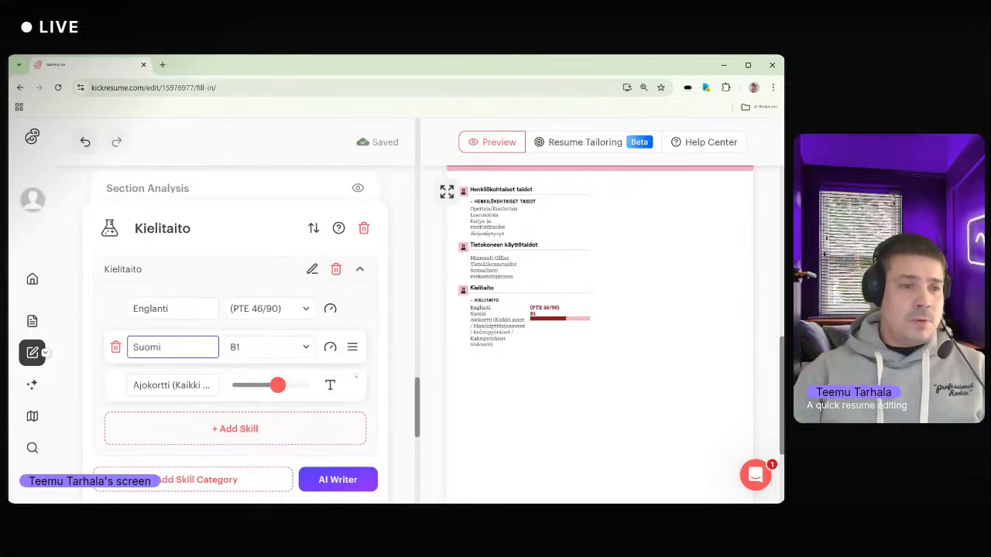
pyautogui.click(381, 354)
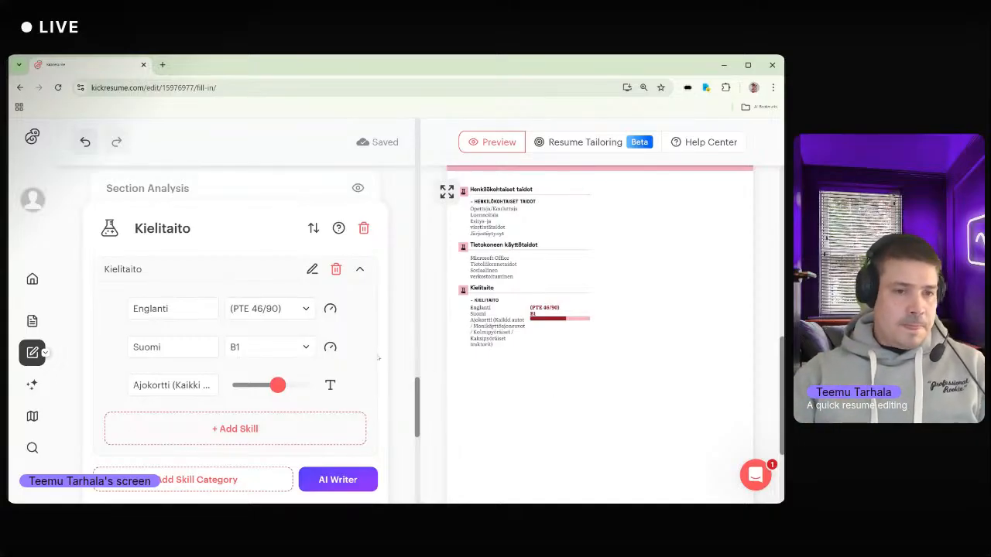
pyautogui.scroll(-2, 371, 310)
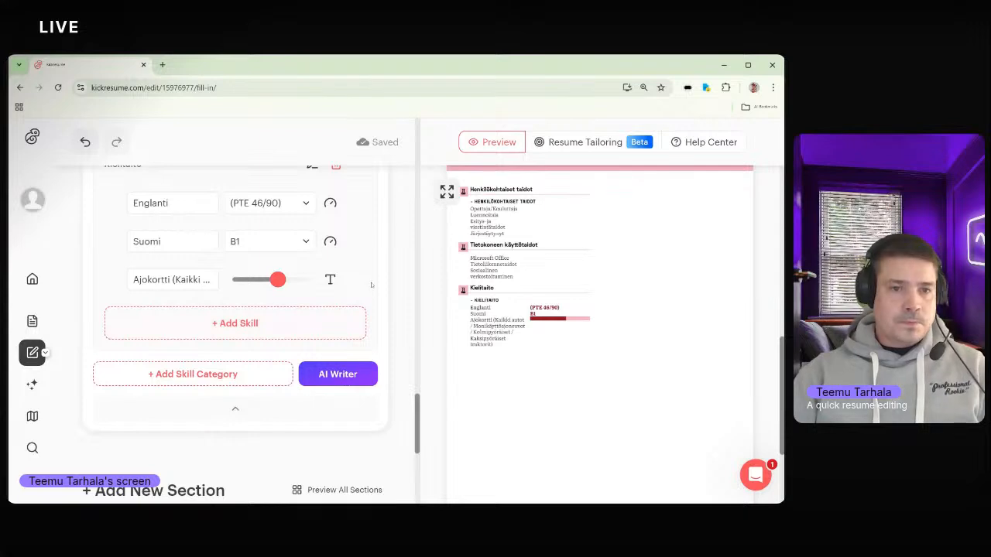
# - Delete the Ajokortti skill from the Kielitaito category and add a Certificates section to the resume
pyautogui.click(115, 281)
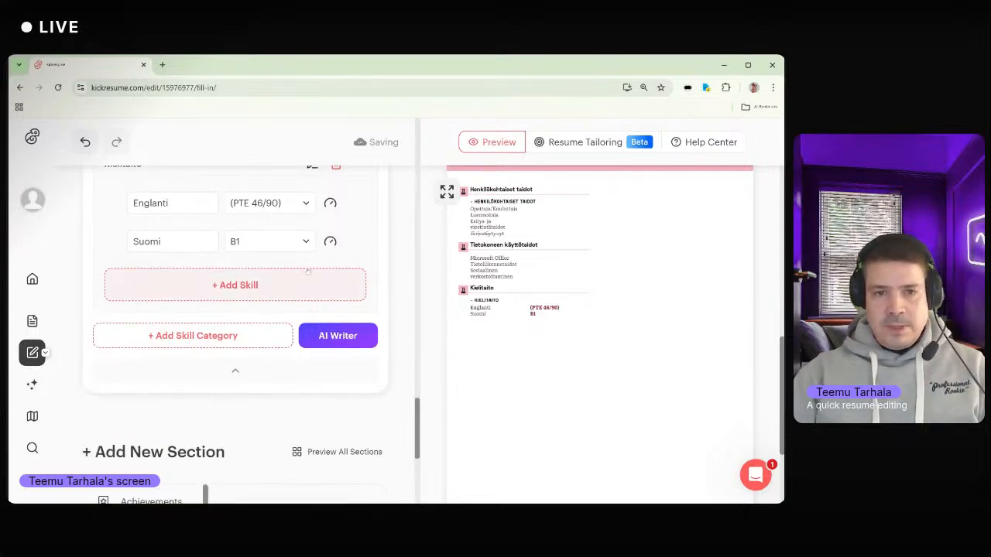
pyautogui.scroll(-1, 307, 271)
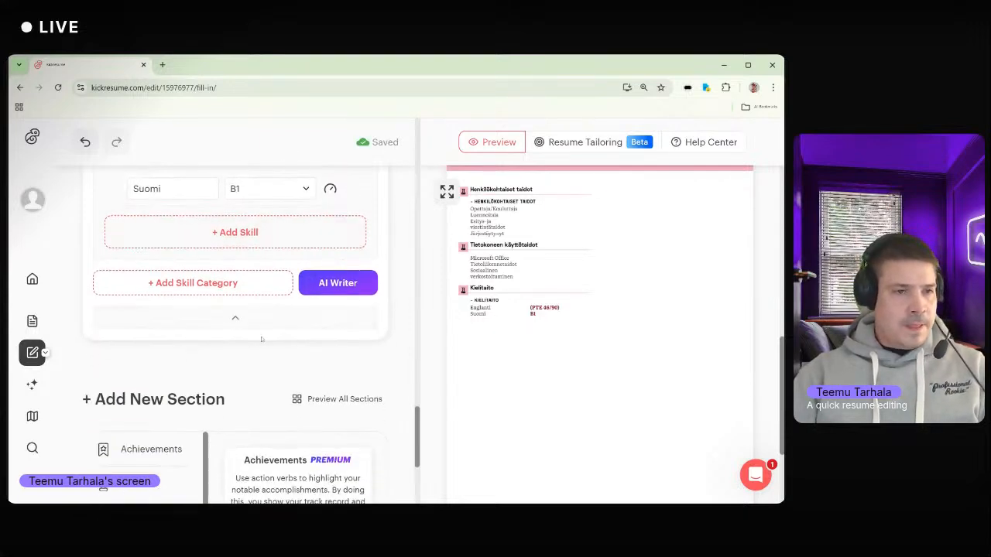
pyautogui.scroll(-4, 200, 429)
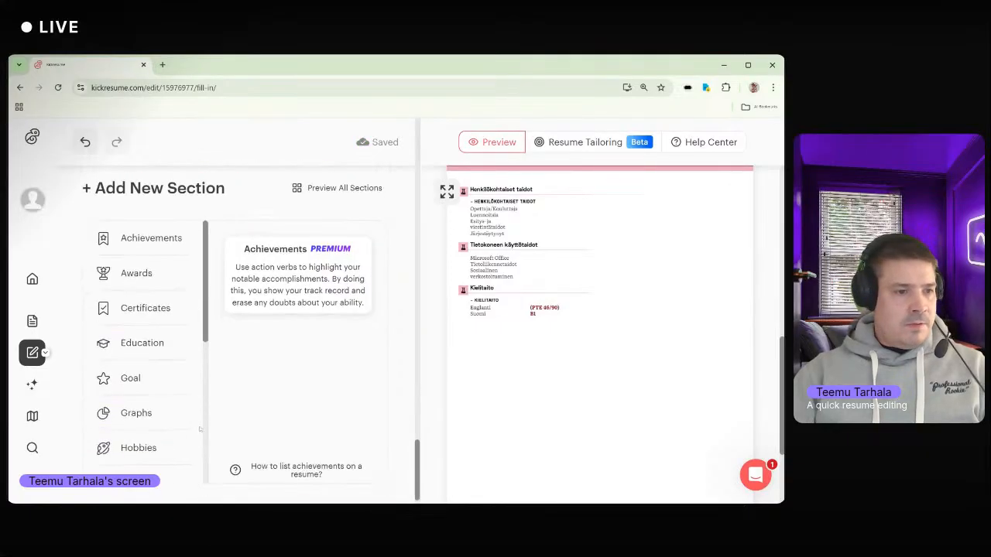
pyautogui.scroll(-1, 159, 356)
pyautogui.click(136, 255)
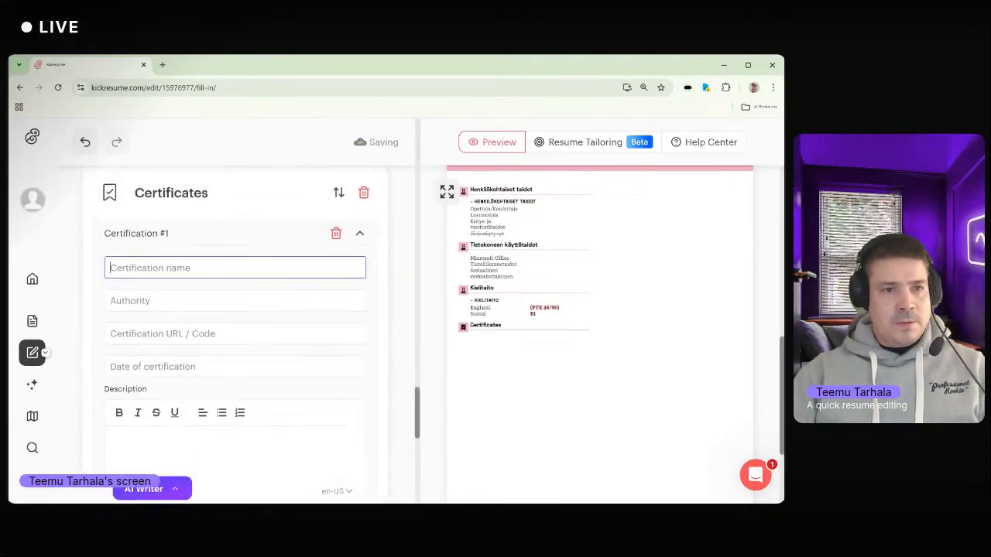
# - Rename the Certificates section as Sertifikaatit
pyautogui.scroll(1, 243, 287)
pyautogui.click(301, 251)
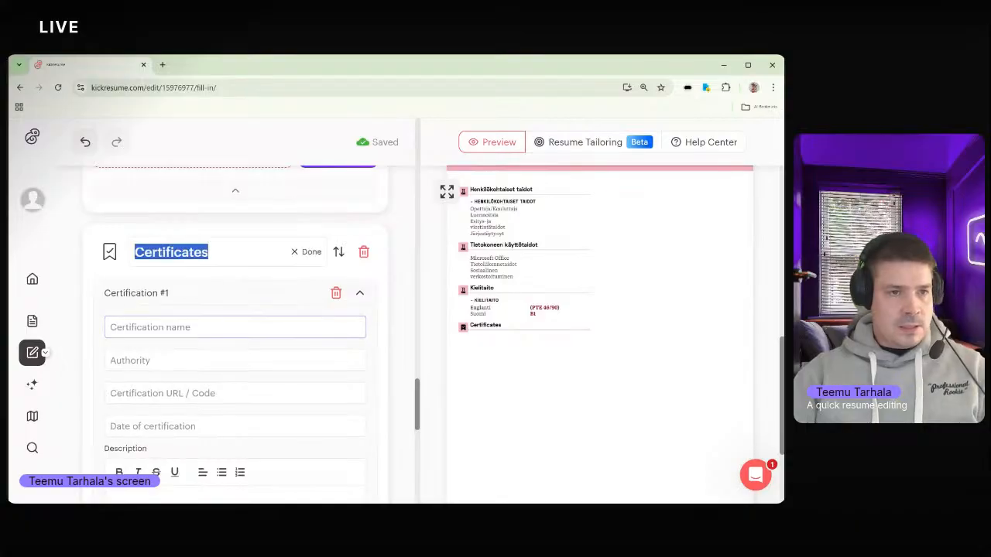
pyautogui.write('Serti')
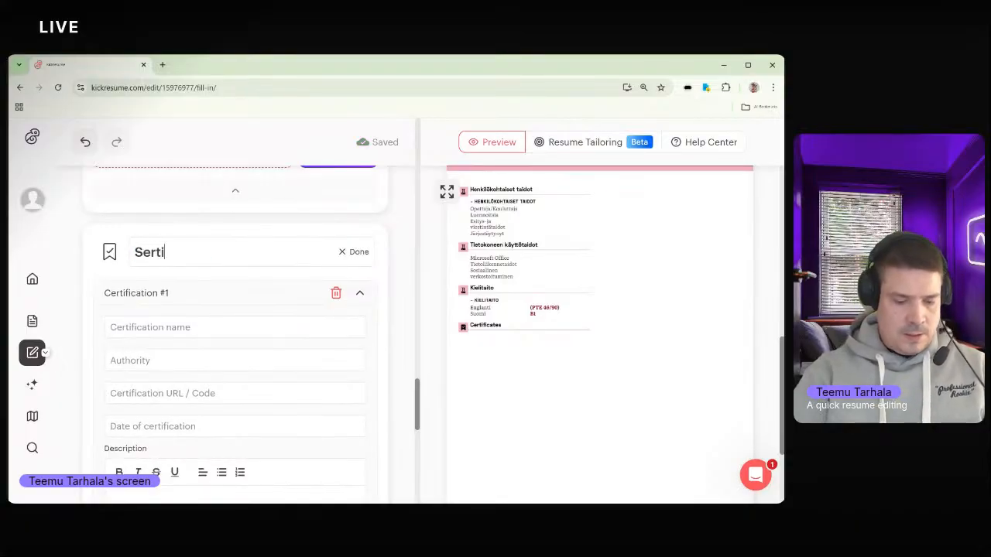
pyautogui.write('fikaa')
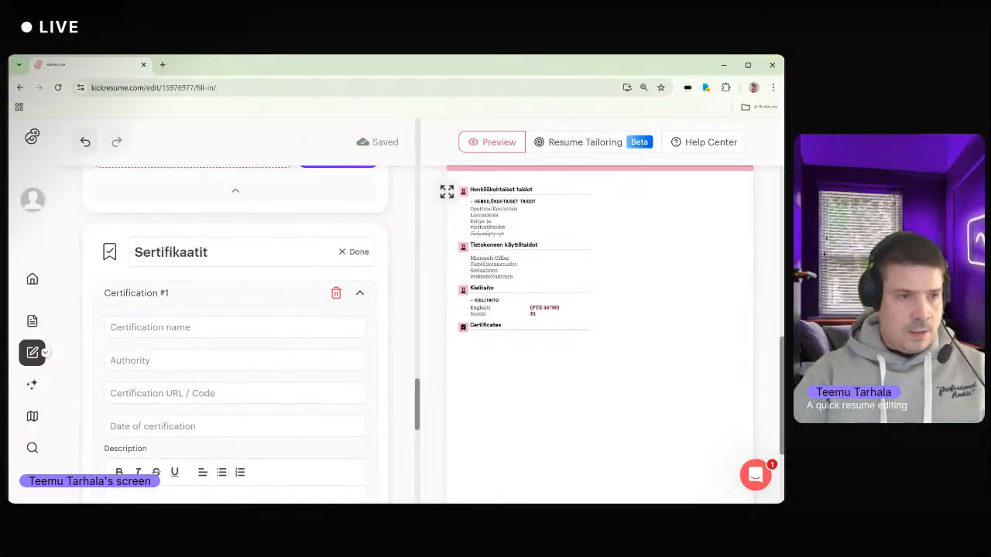
pyautogui.write('tit')
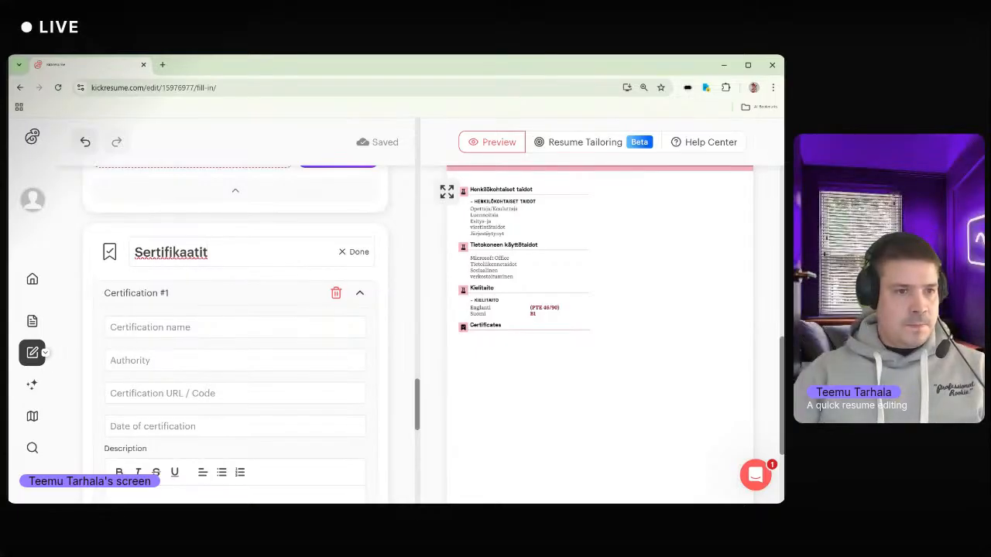
pyautogui.click(181, 300)
pyautogui.click(183, 297)
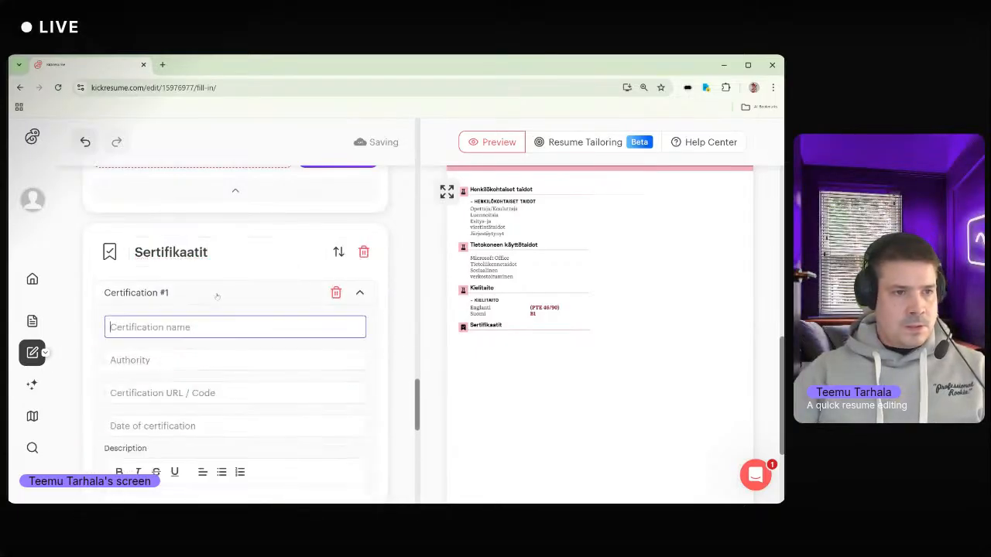
# - Name the first certification Occupational Safety Card and enter TTK ry as its authority
pyautogui.write('Ocuu')
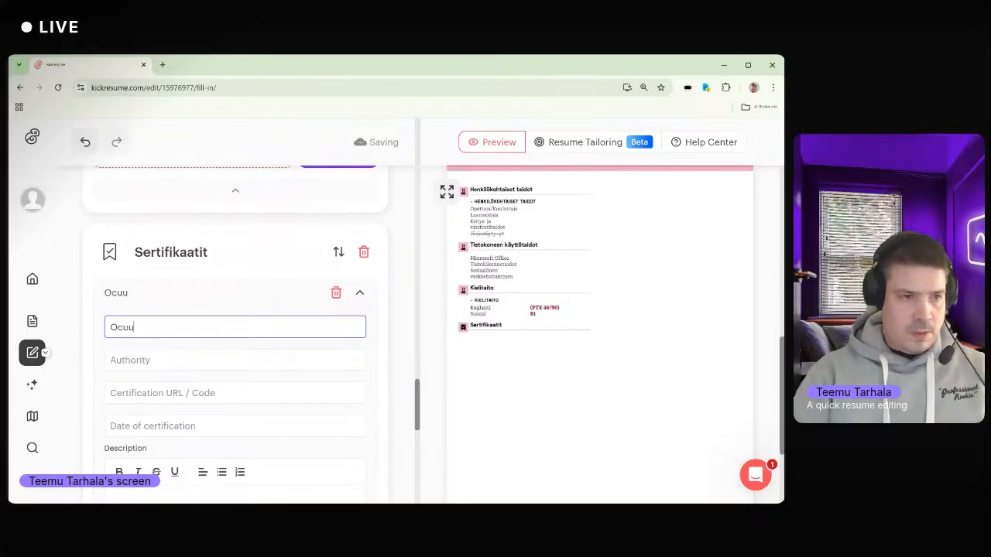
pyautogui.press('BackSpace')
pyautogui.press('BackSpace')
pyautogui.write('cupat')
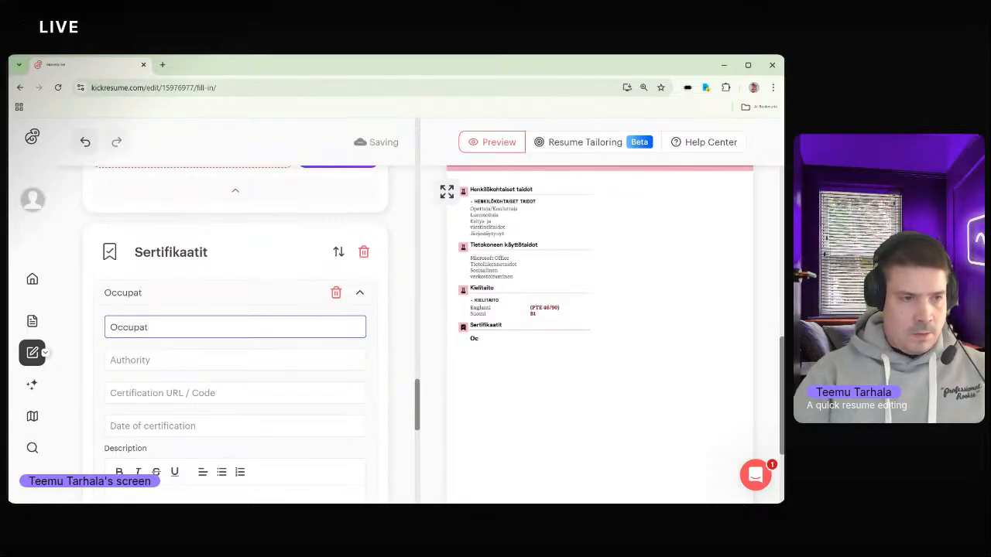
pyautogui.write('ional Safet')
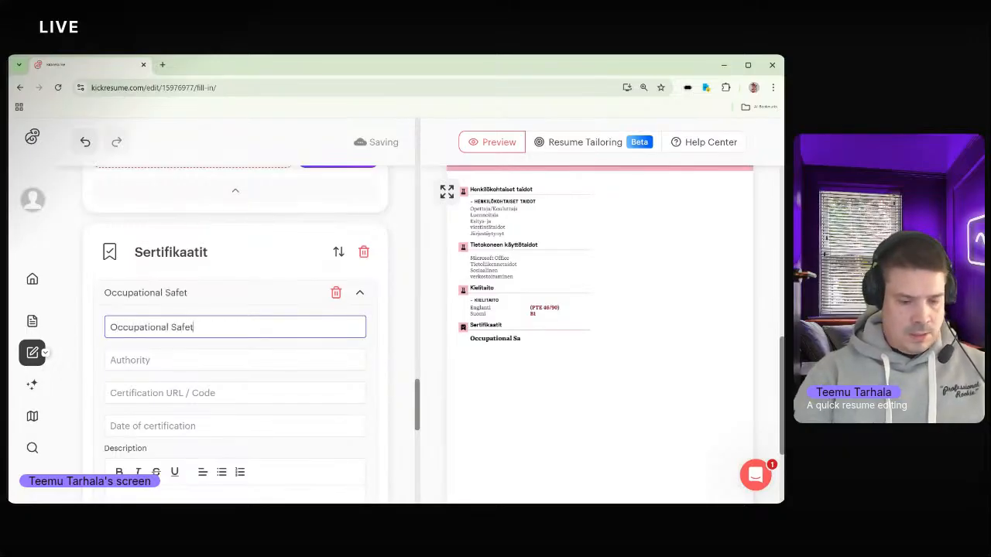
pyautogui.write('y Card')
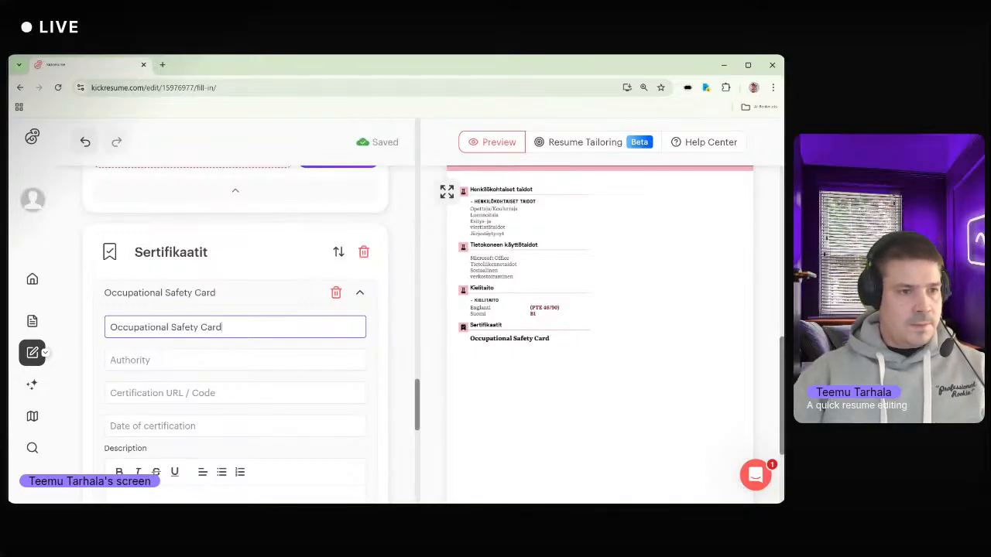
pyautogui.press('Tab')
pyautogui.write('TTK ')
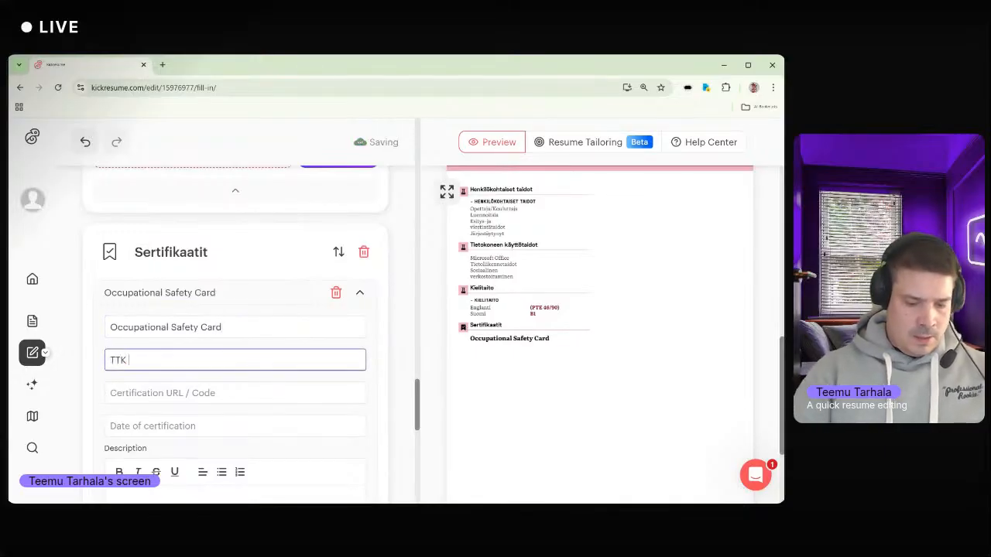
pyautogui.write('ry')
# - Enter Valid 06/2030 as the Occupational Safety Card's description
pyautogui.scroll(-1, 235, 333)
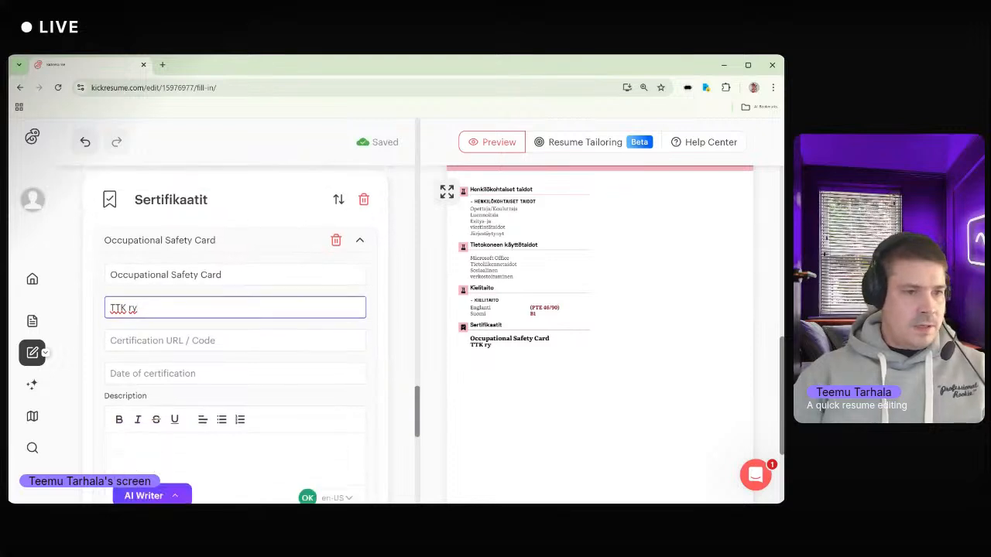
pyautogui.scroll(-1, 236, 333)
pyautogui.click(116, 393)
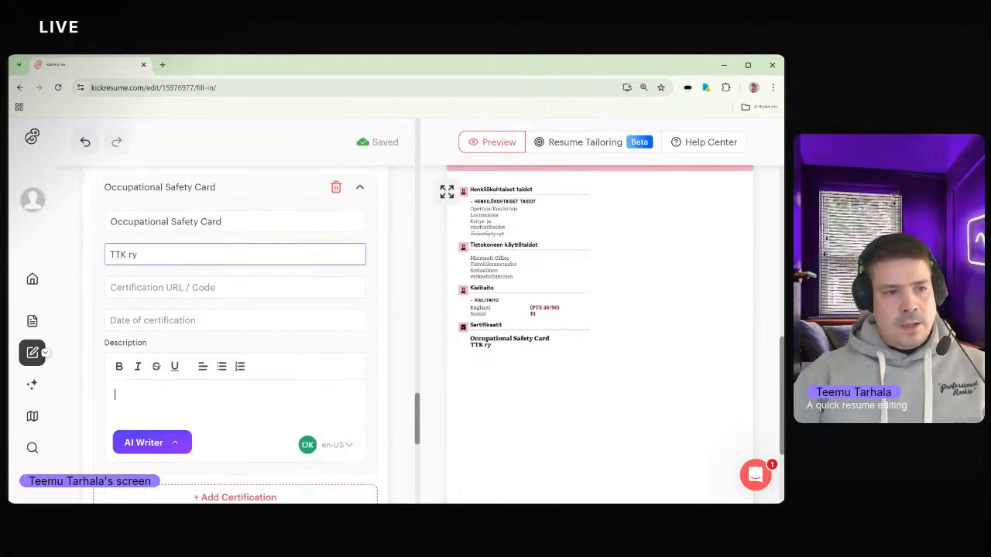
pyautogui.write('Valid')
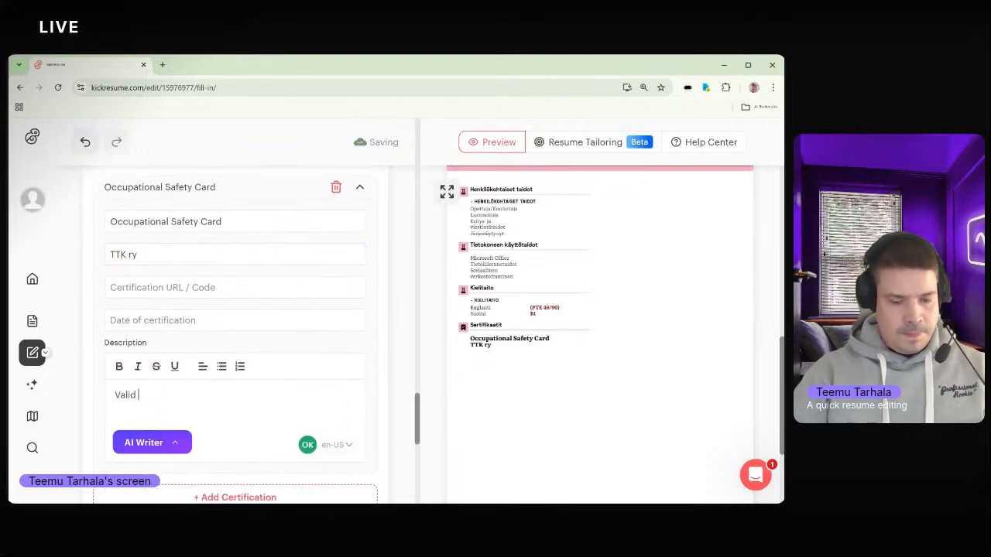
pyautogui.write(' 06')
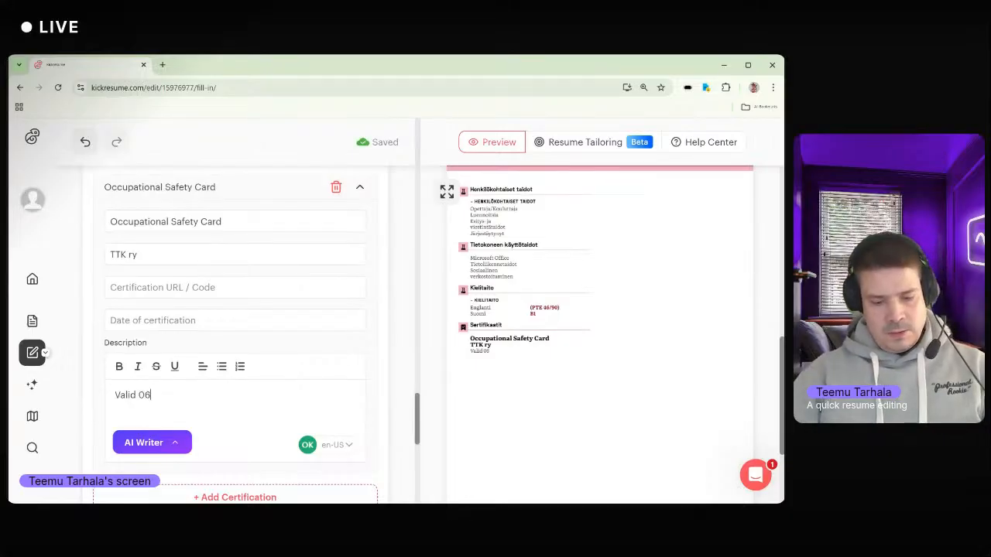
pyautogui.write('/2030')
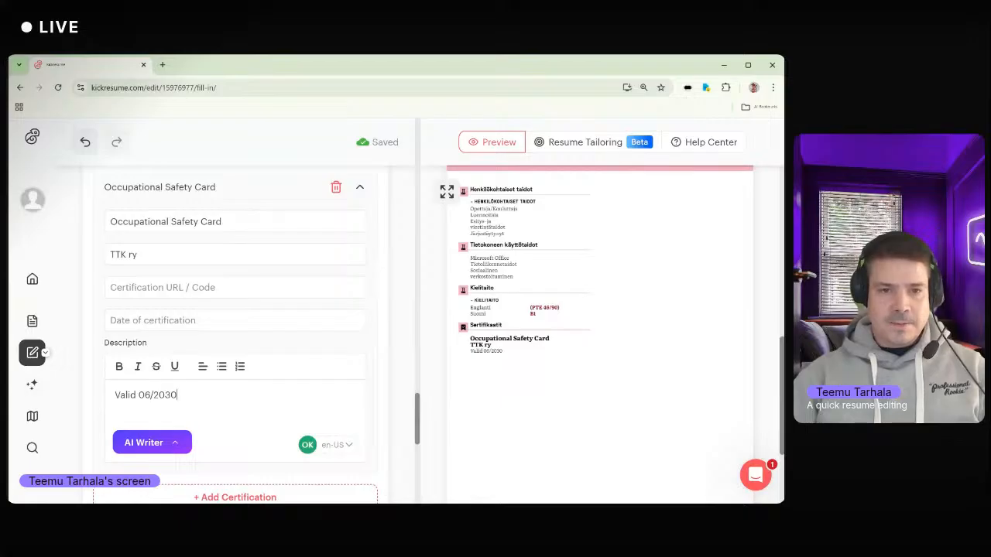
# - Add a second certification named Ajokortti B to the Sertifikaatit section
pyautogui.scroll(-3, 271, 370)
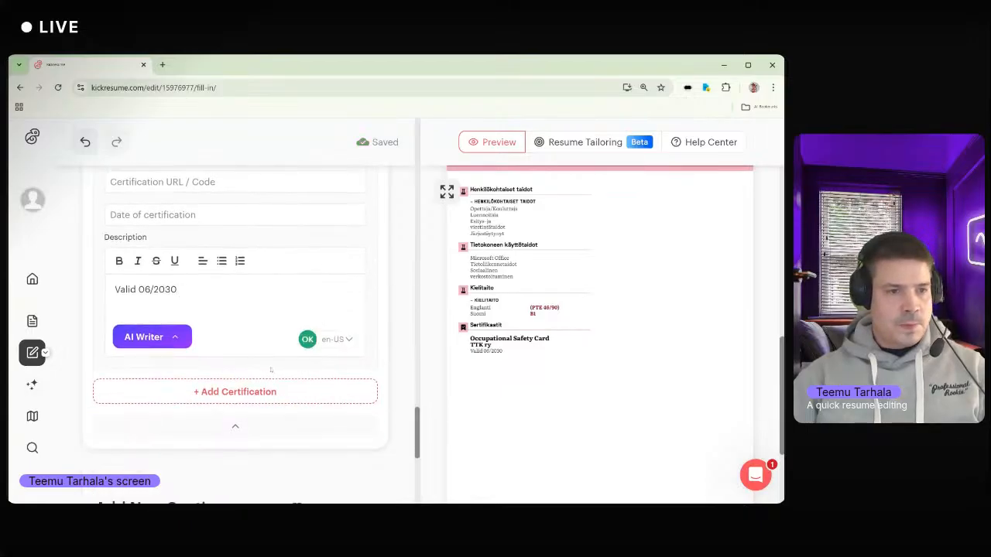
pyautogui.click(250, 392)
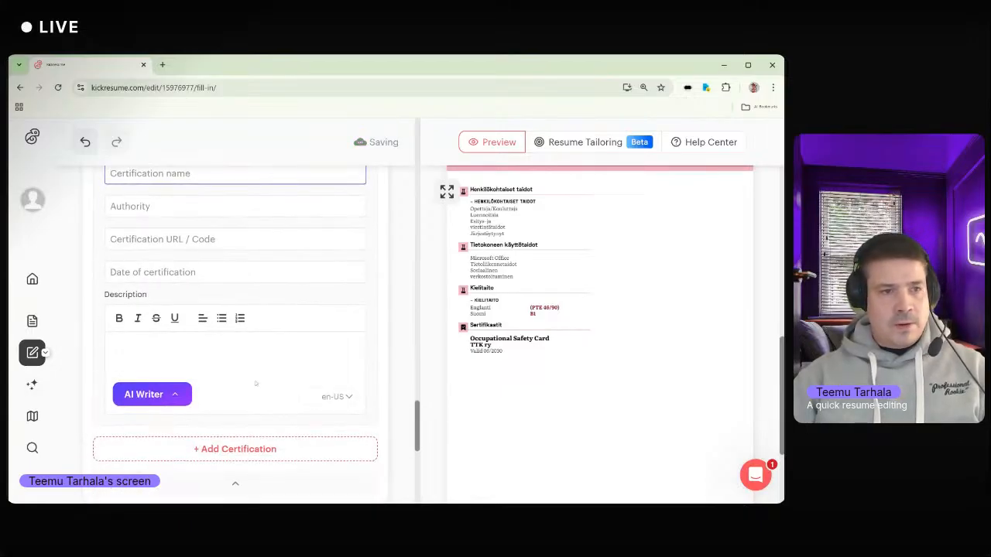
pyautogui.write('Aj')
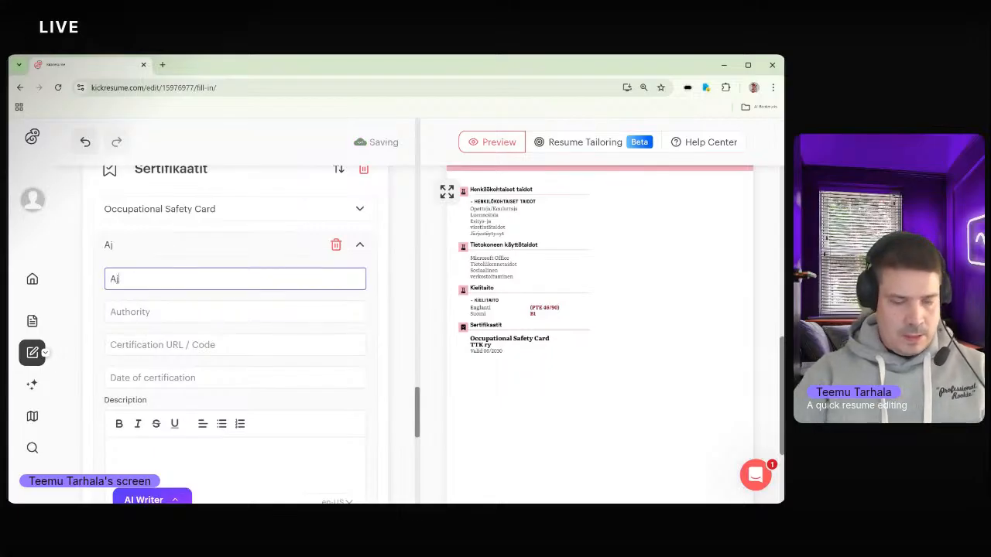
pyautogui.write('okor')
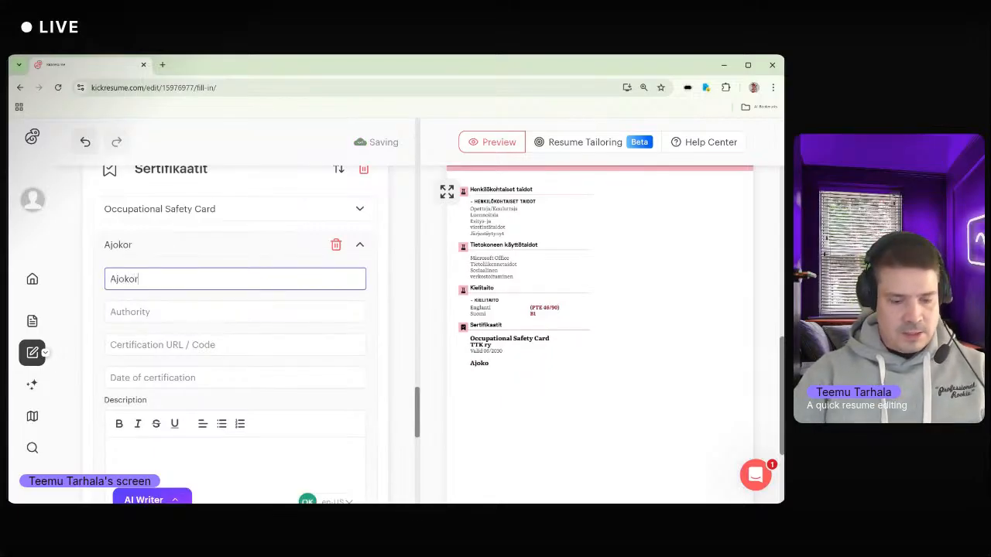
pyautogui.write('t')
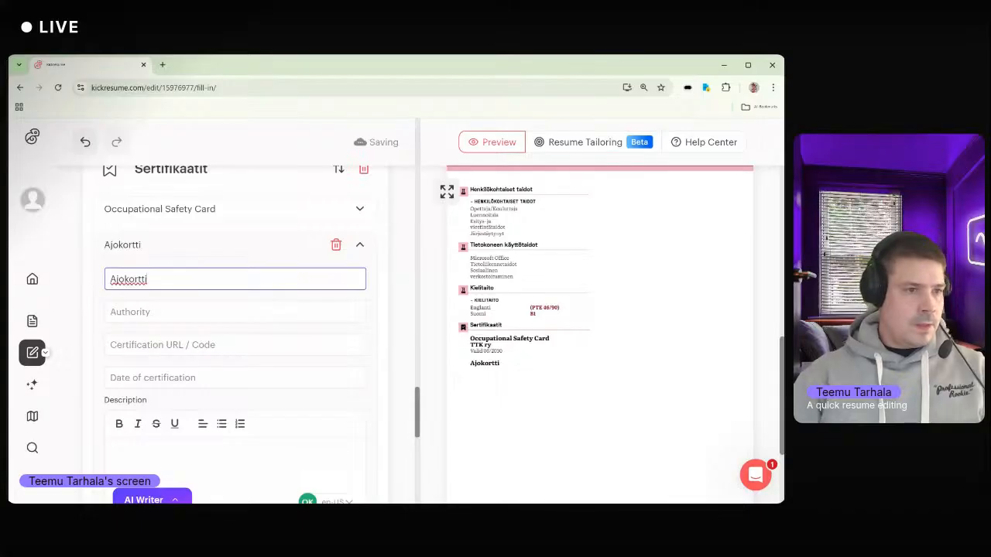
pyautogui.write('ti B')
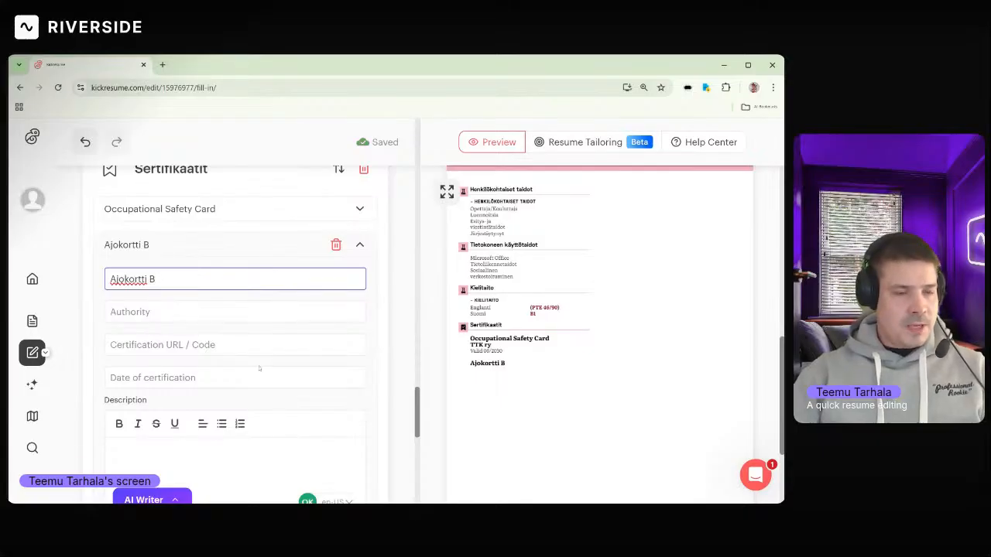
# - Review the layout of both resume pages in the preview and look back over the certificate and computer skill entries
pyautogui.scroll(-1, 259, 368)
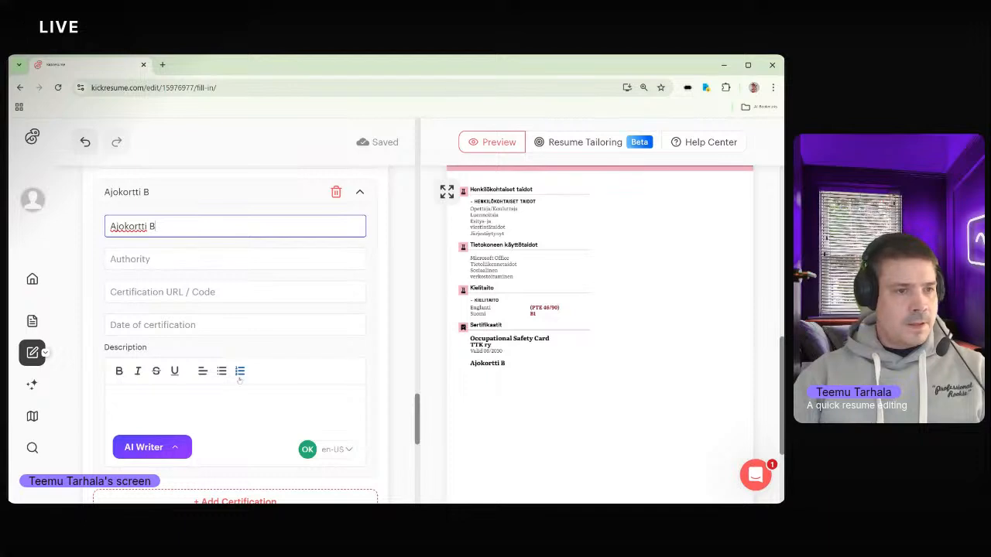
pyautogui.scroll(-3, 240, 381)
pyautogui.scroll(-2, 673, 391)
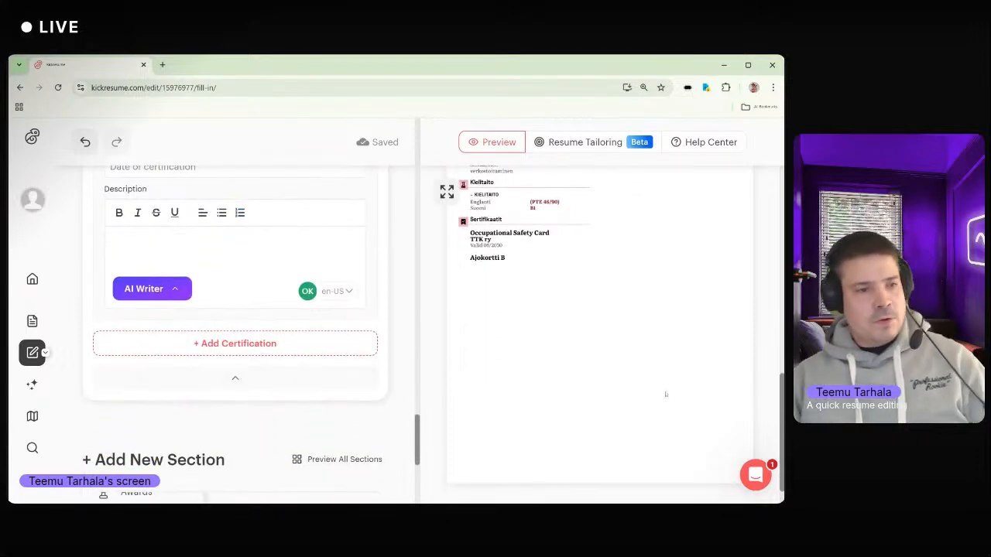
pyautogui.scroll(2, 663, 396)
pyautogui.scroll(3, 664, 396)
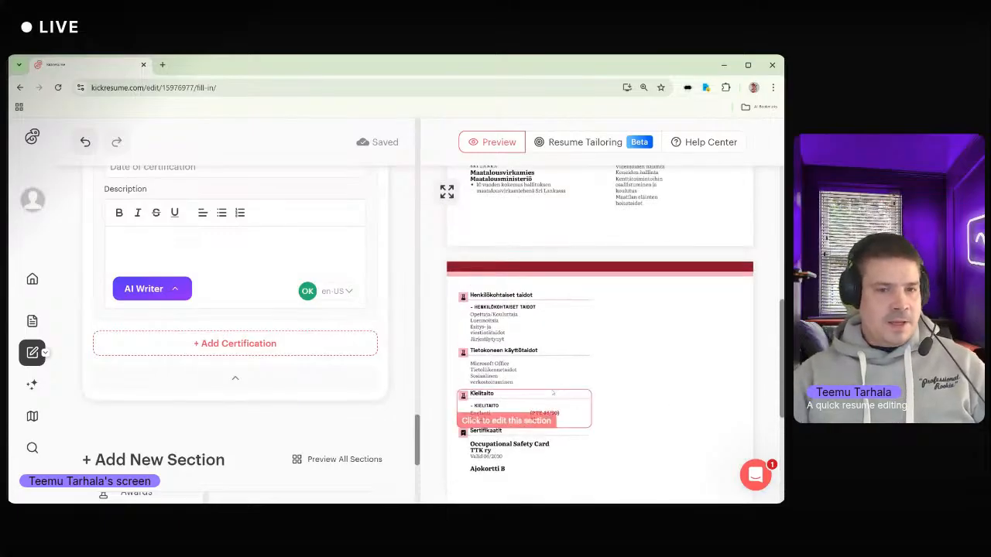
pyautogui.scroll(8, 419, 308)
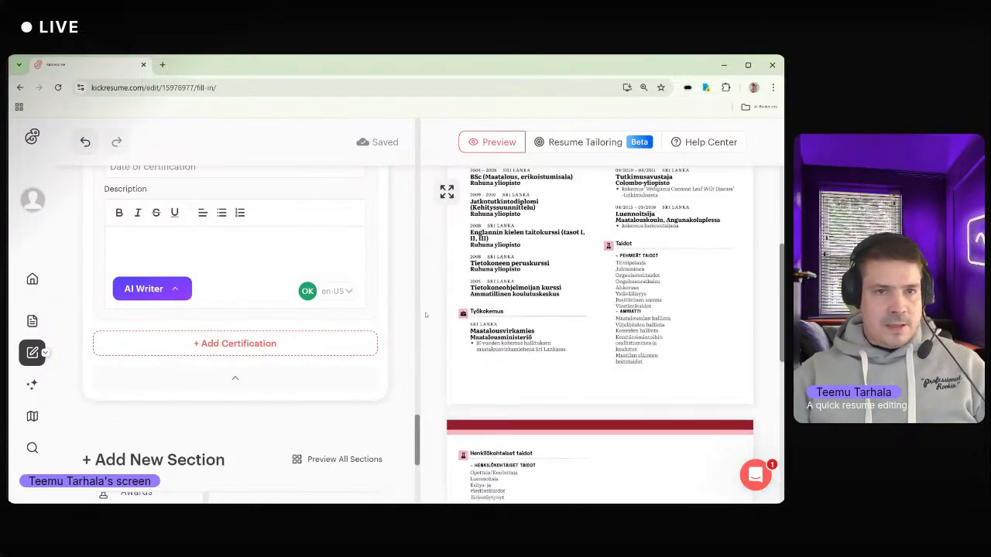
pyautogui.scroll(3, 391, 334)
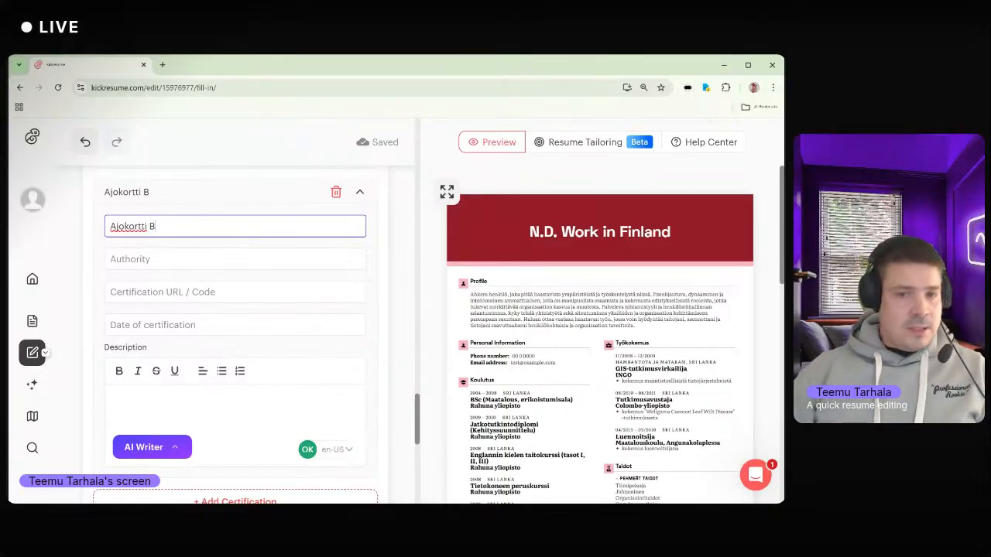
pyautogui.scroll(-3, 669, 317)
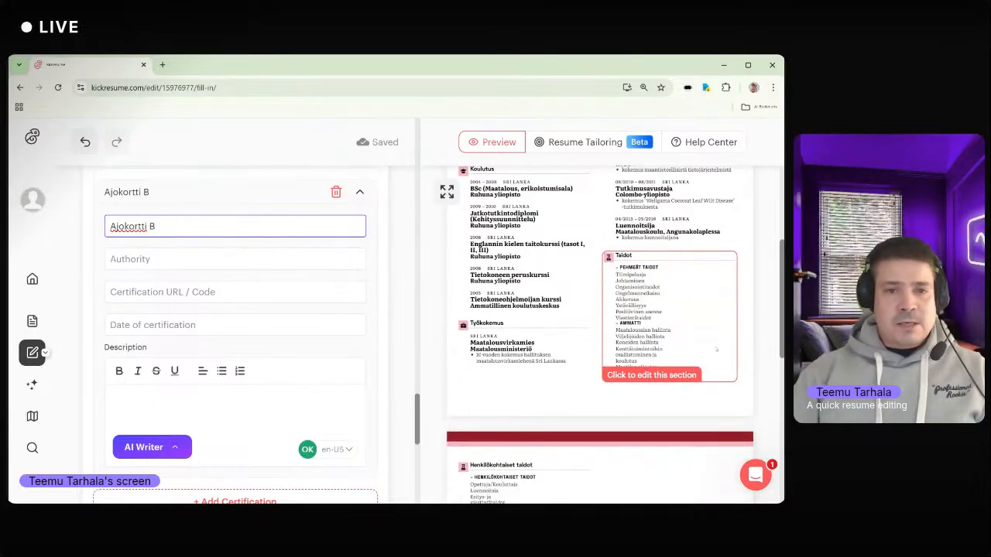
pyautogui.scroll(-3, 716, 350)
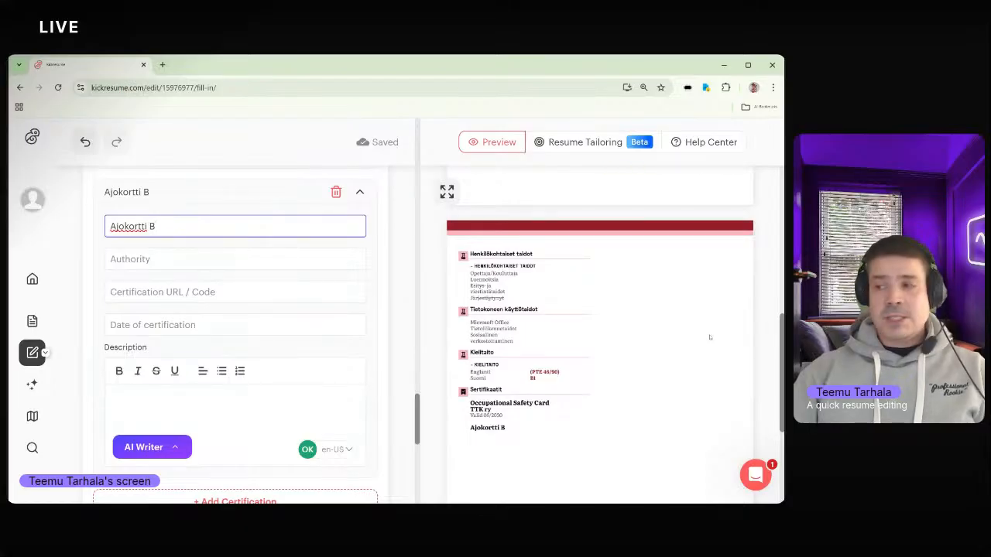
pyautogui.scroll(5, 700, 342)
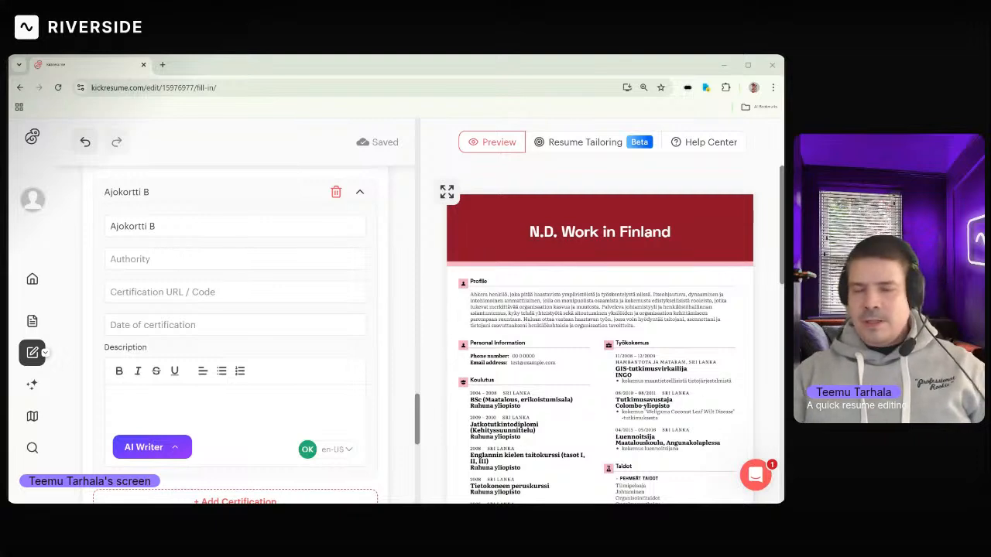
pyautogui.scroll(6, 358, 296)
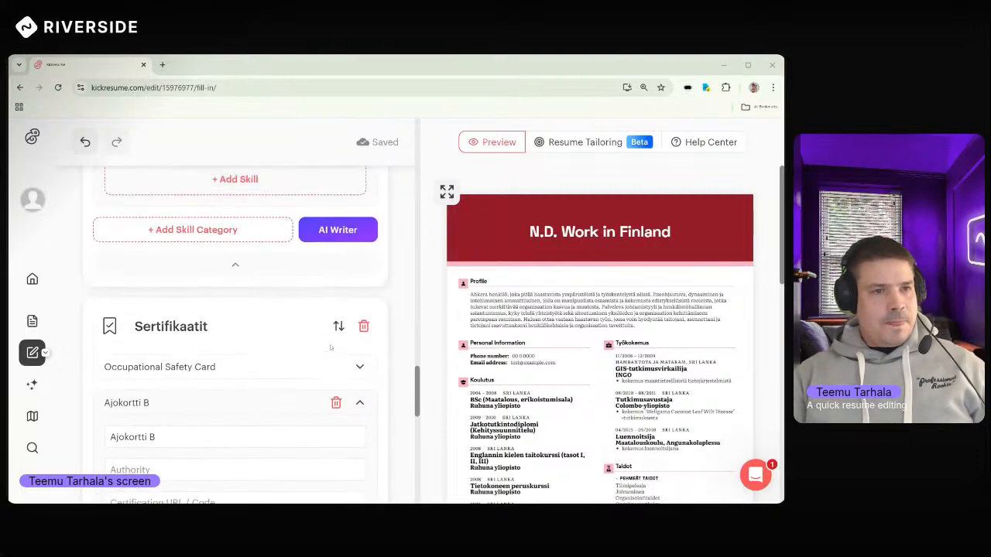
pyautogui.scroll(5, 358, 296)
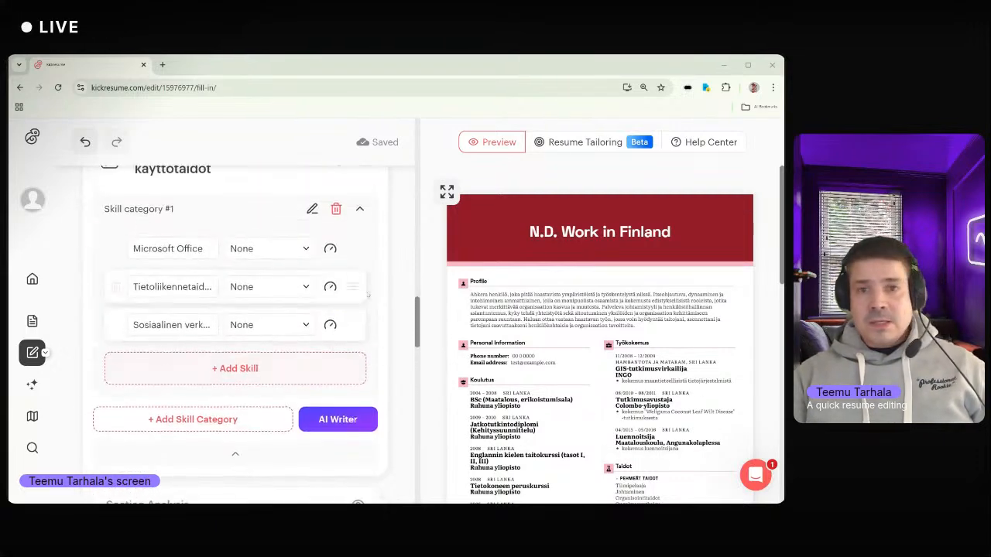